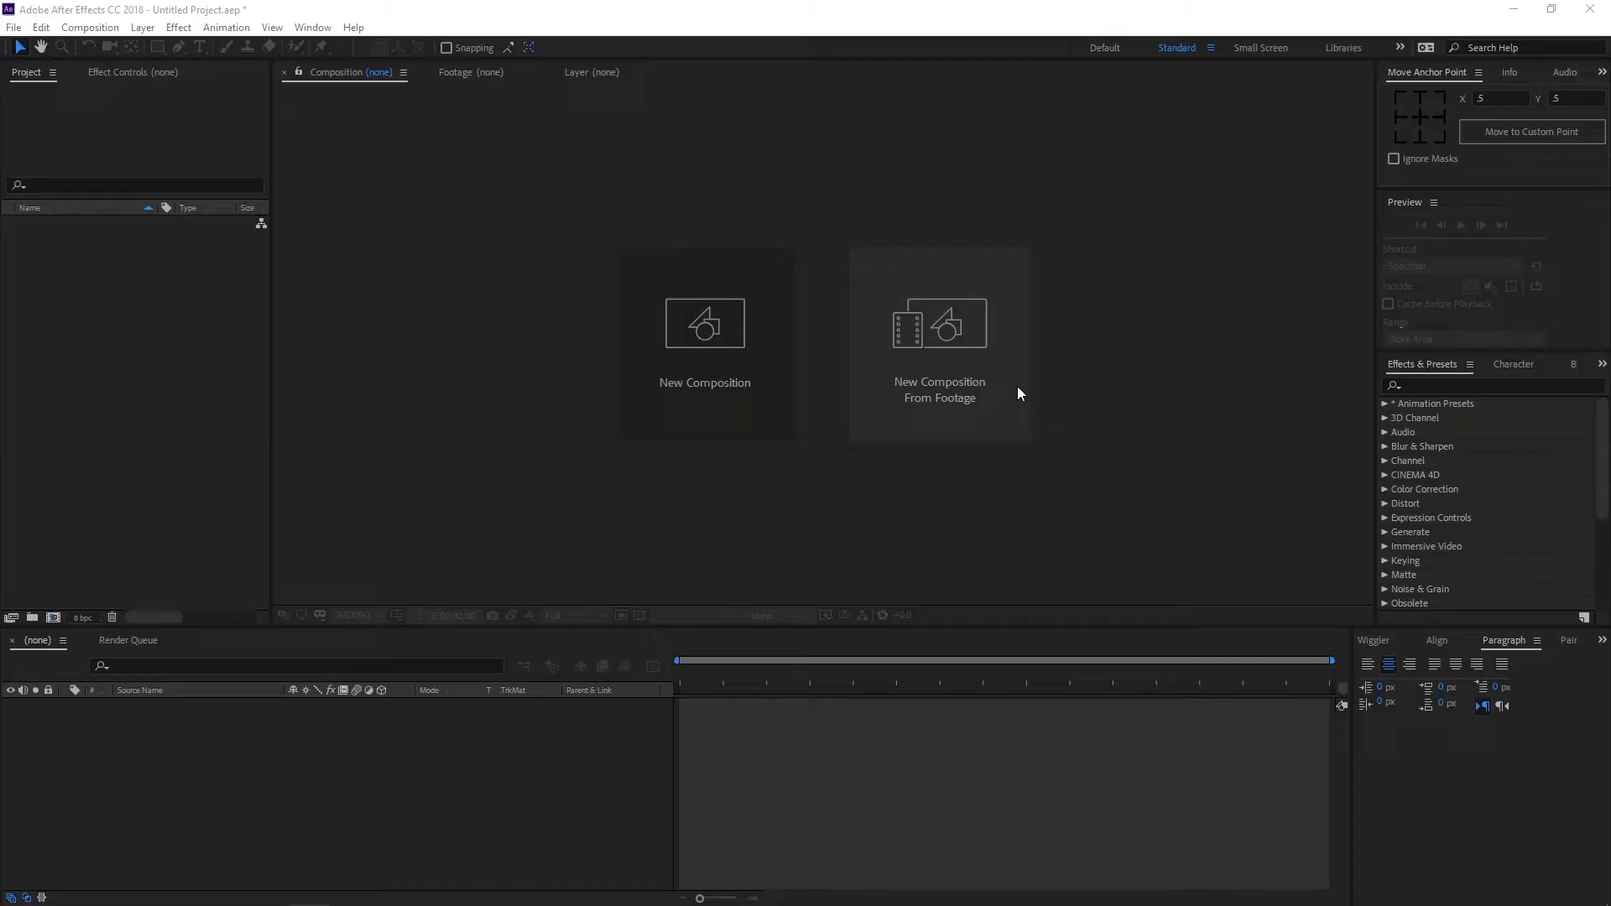
# Step: Import all seven image files from the tutorial folder as footage
pyautogui.click(72, 294)
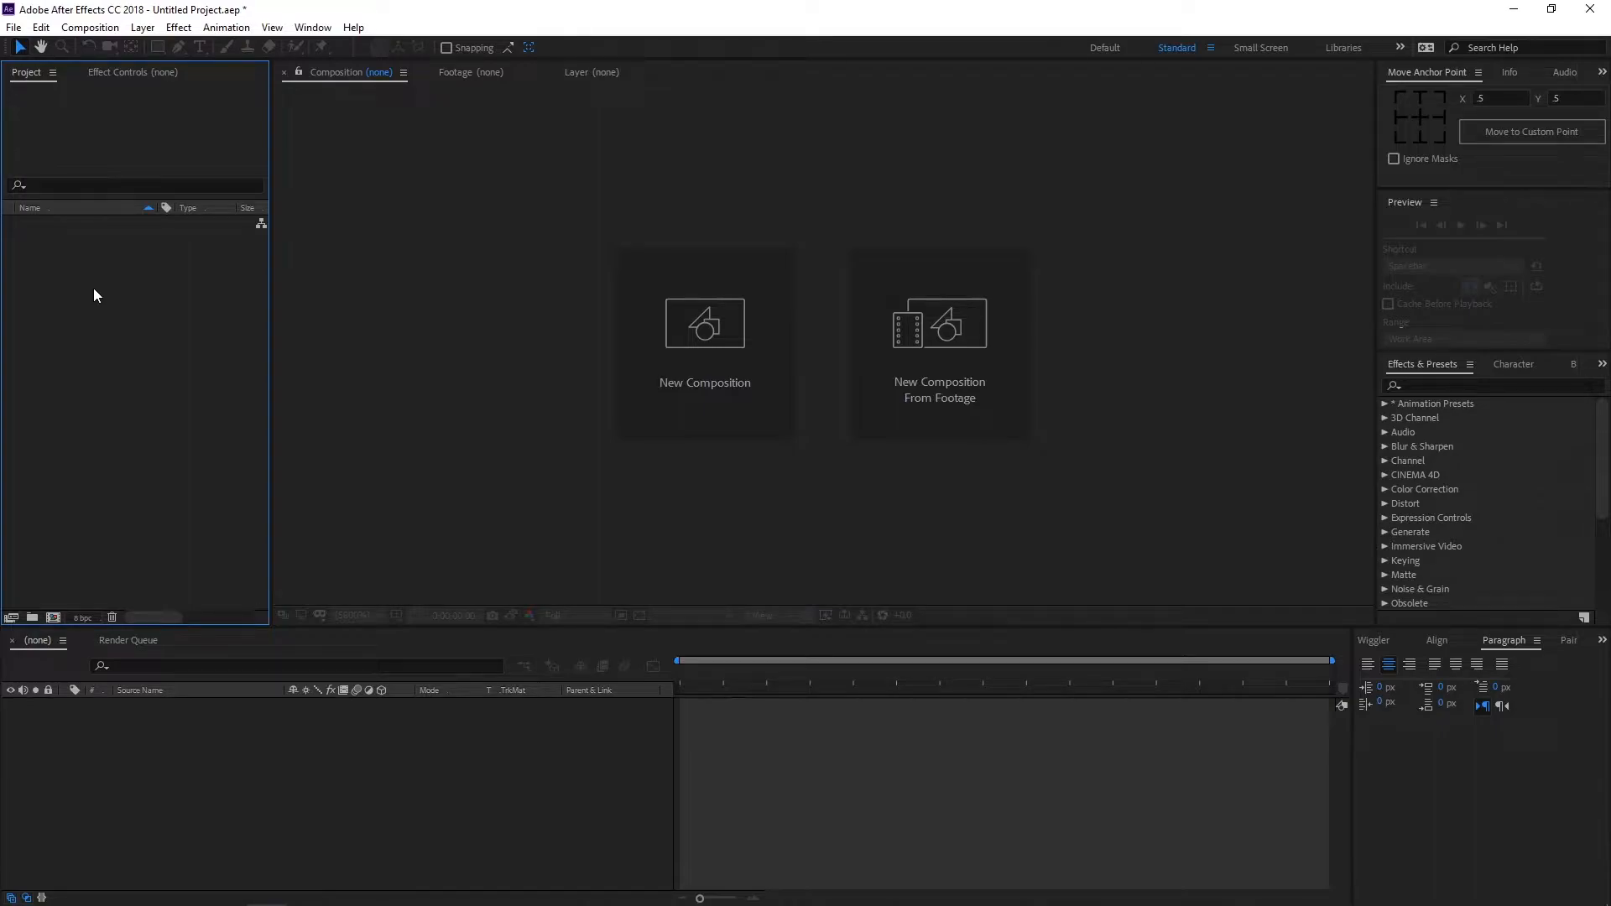
pyautogui.doubleClick(93, 289)
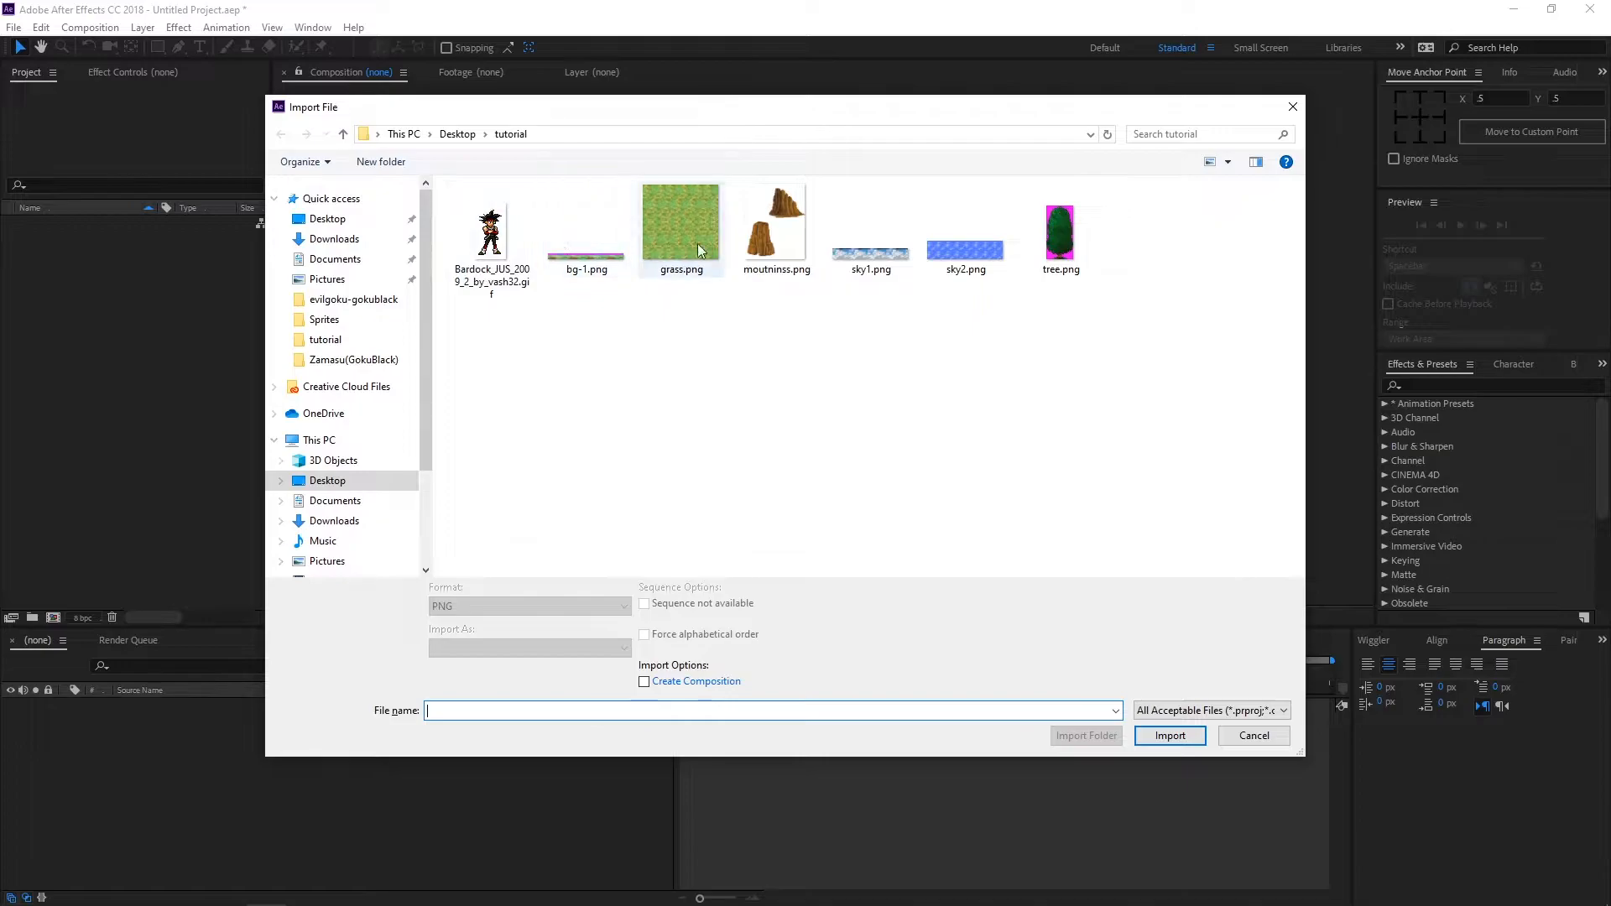
pyautogui.click(1059, 250)
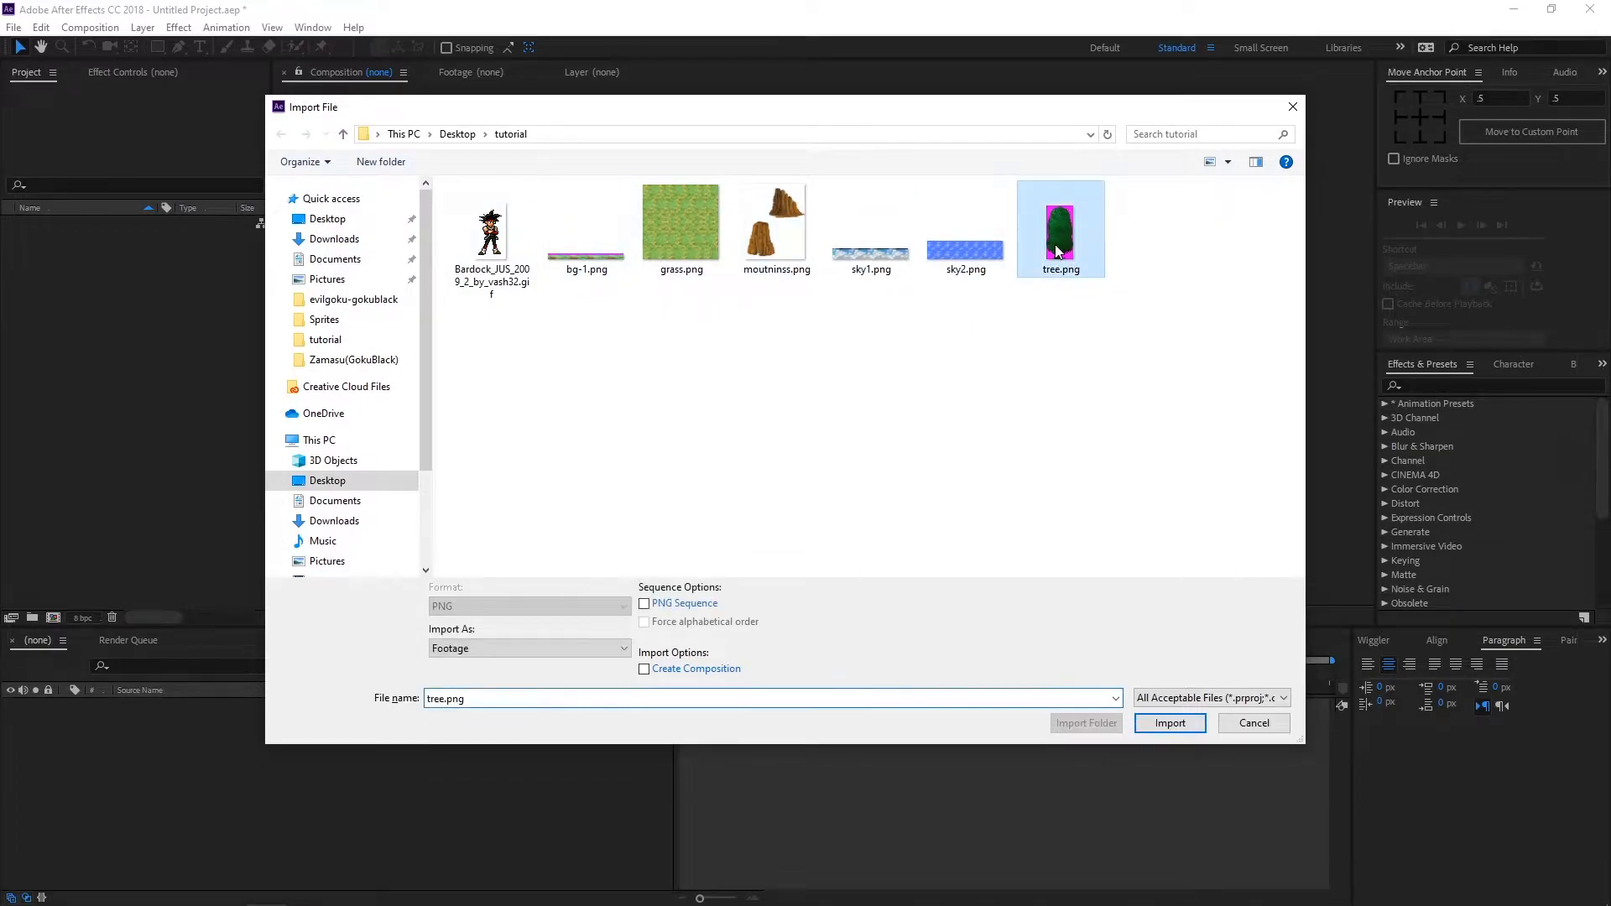
pyautogui.keyDown('shift'); pyautogui.click(492, 240); pyautogui.keyUp('shift')
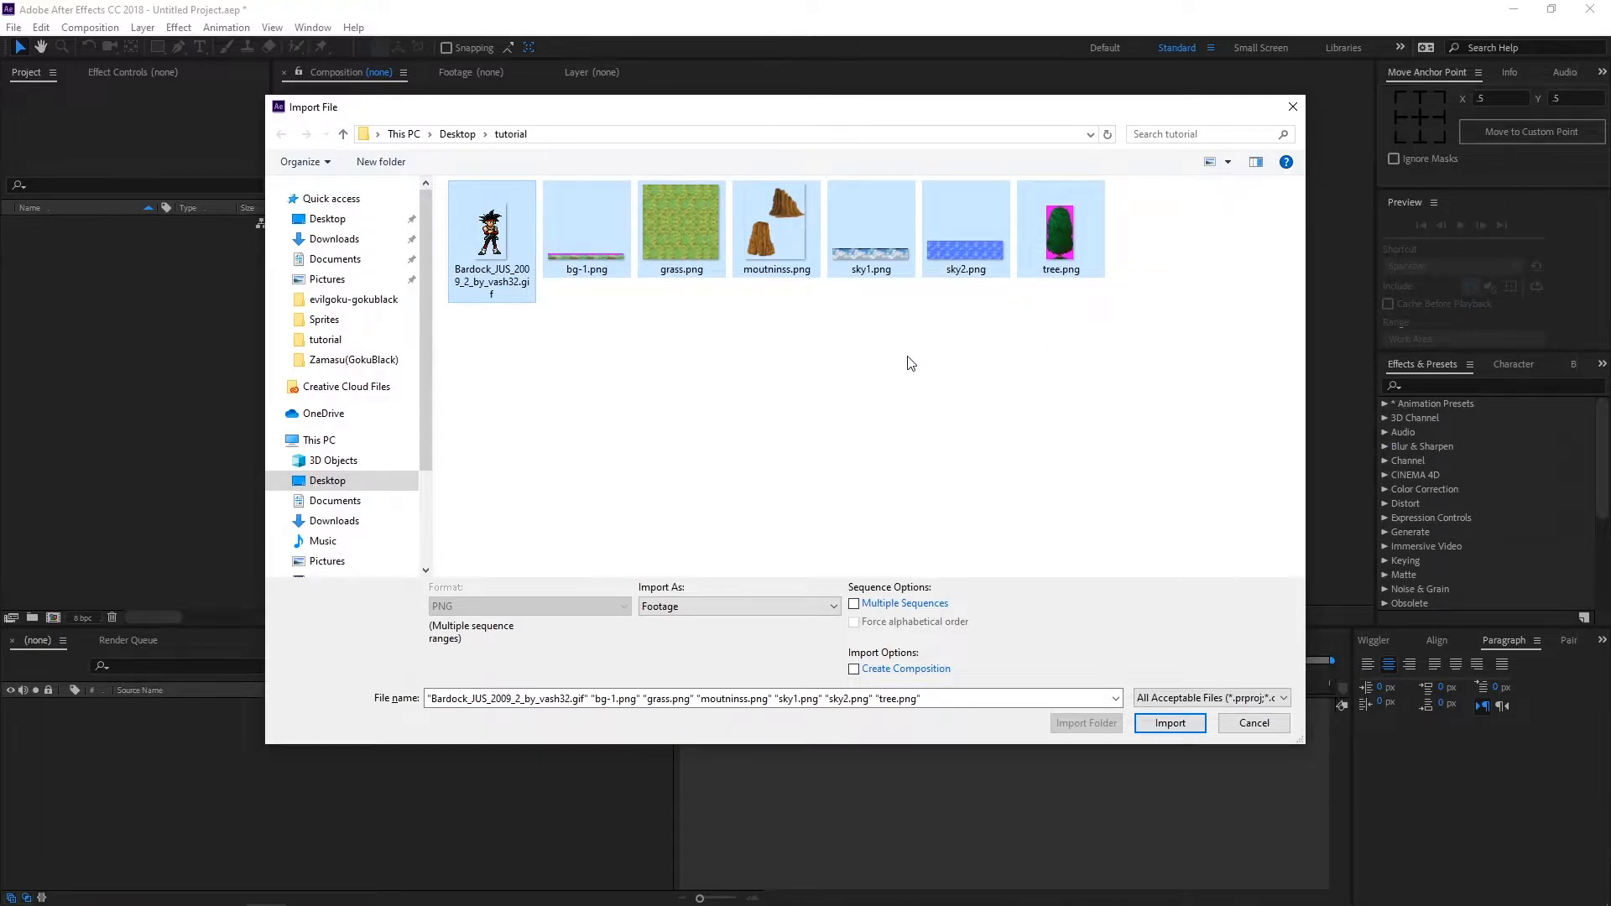
pyautogui.click(1167, 725)
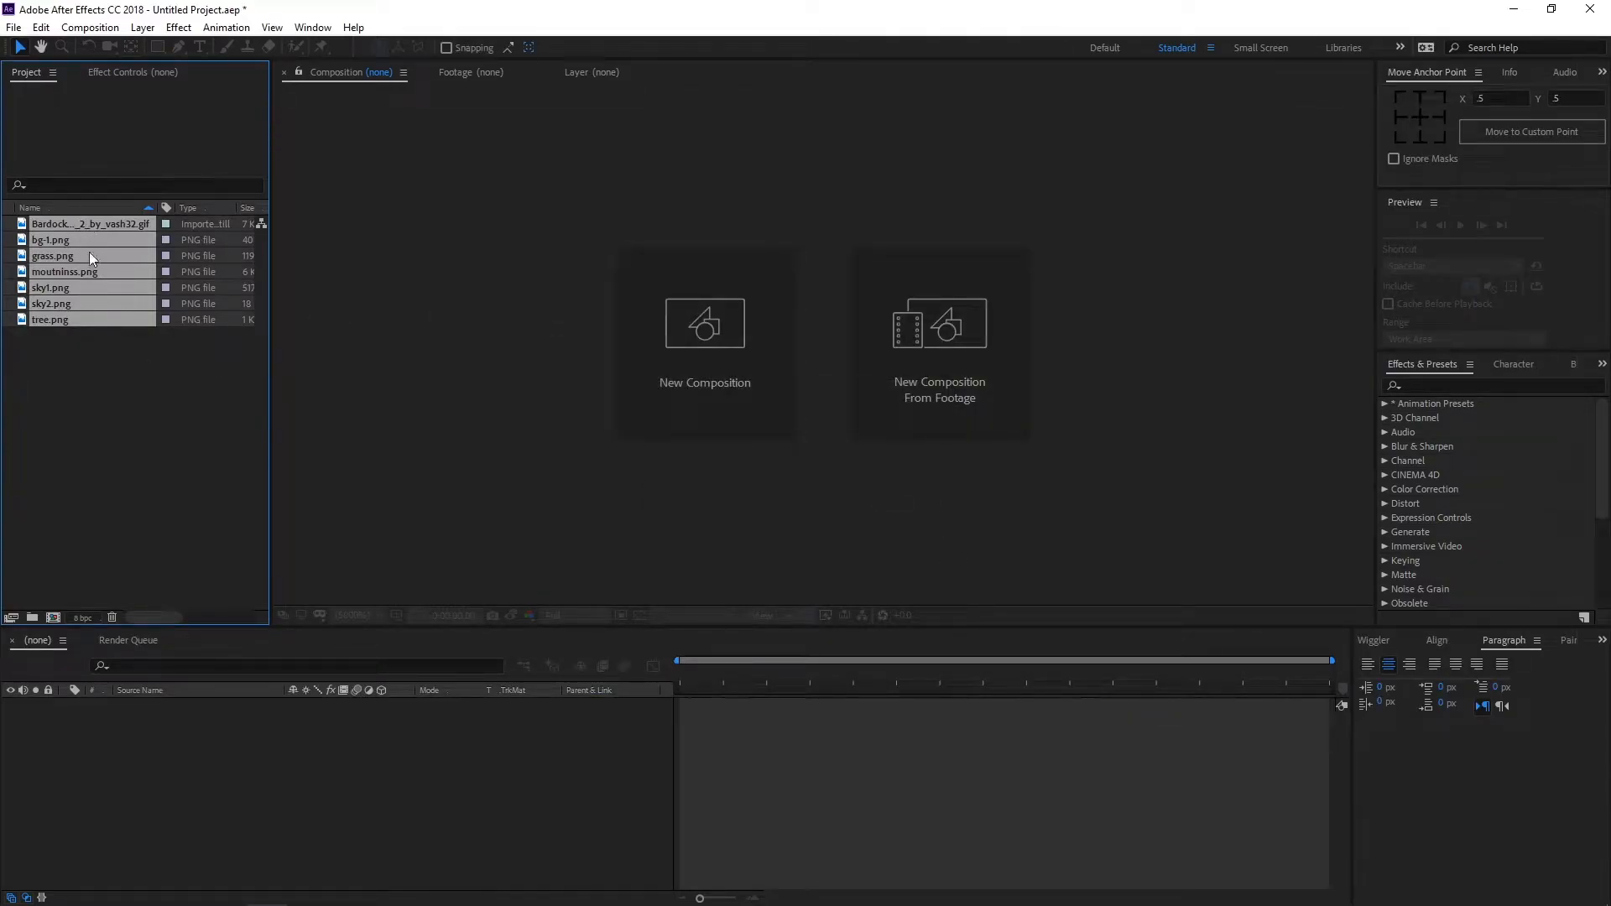
# Step: Create a project folder named "sprites"
pyautogui.click(111, 445)
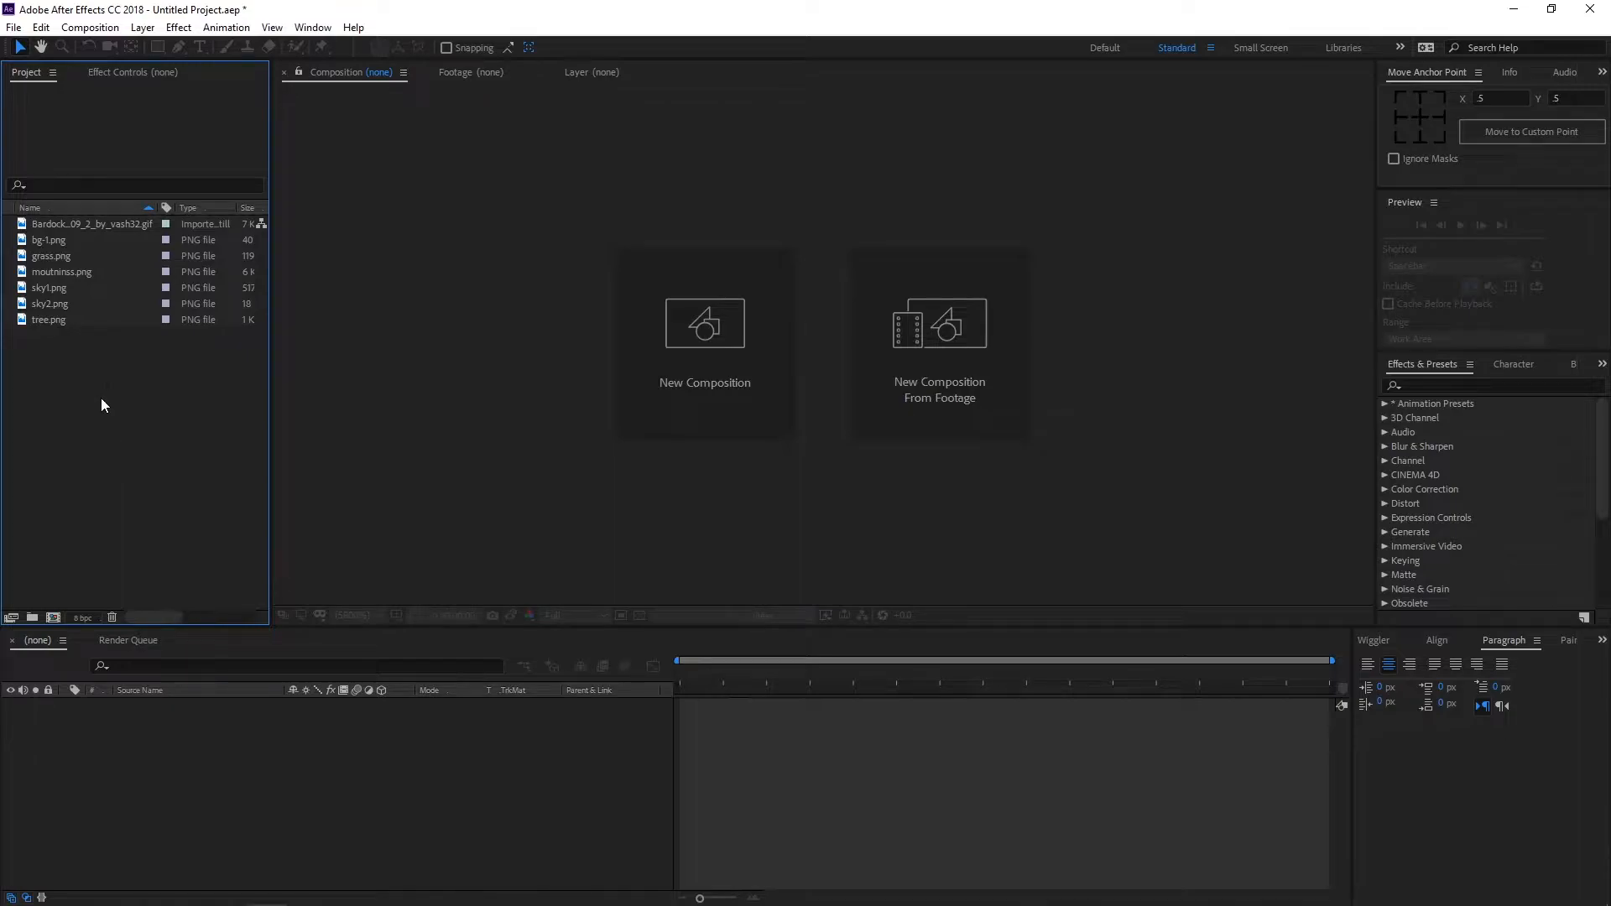
pyautogui.click(32, 617)
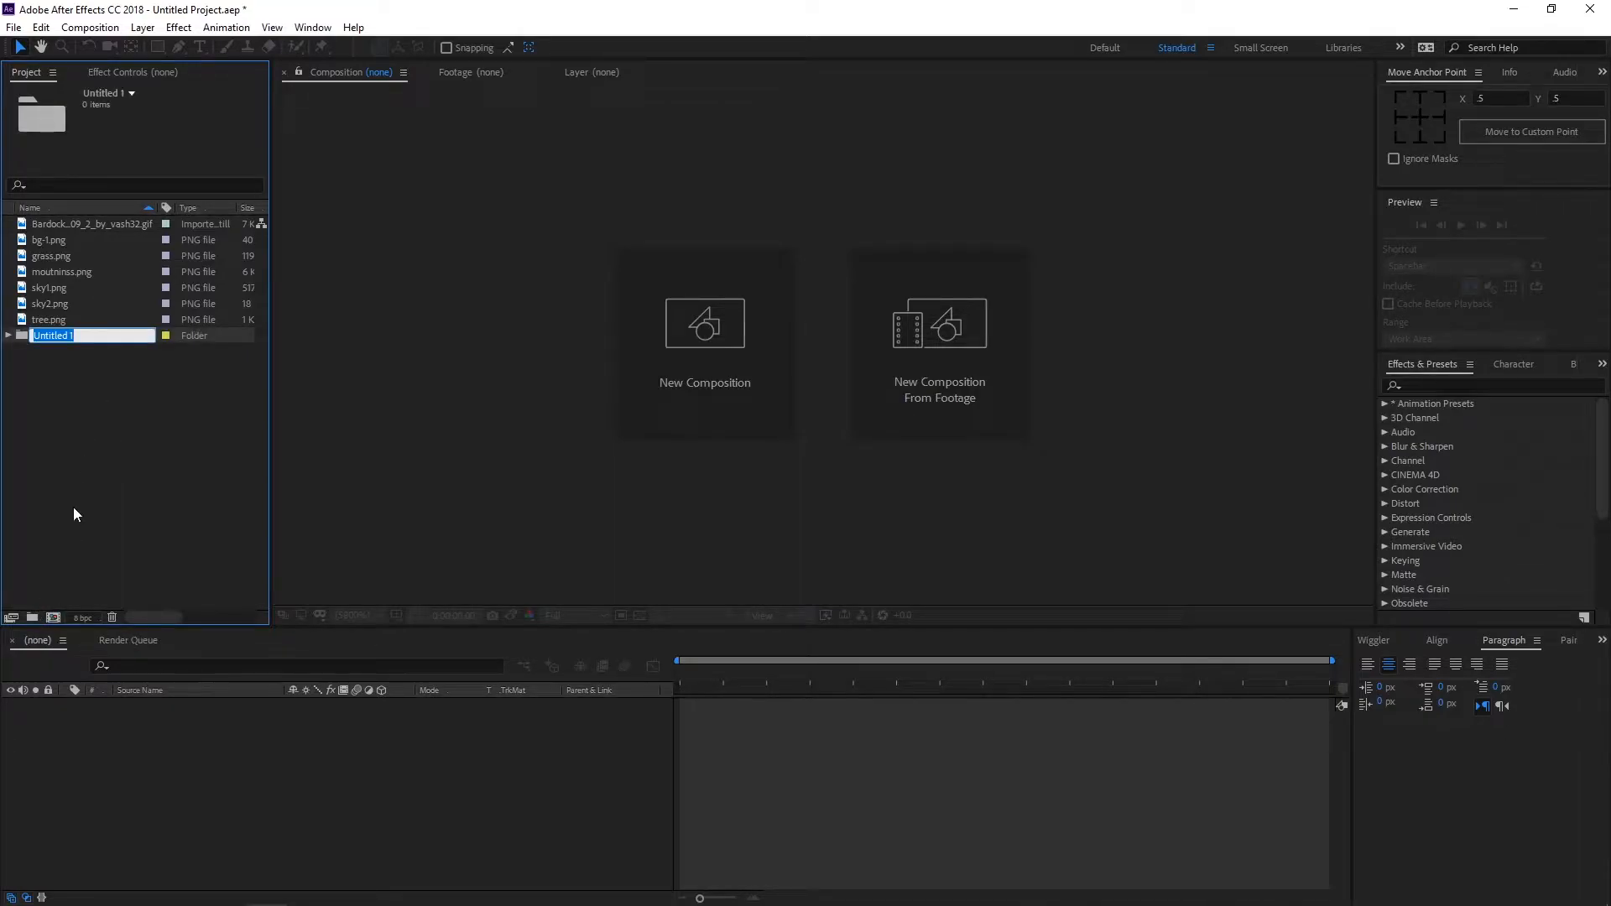
pyautogui.write('sprites')
pyautogui.click(121, 409)
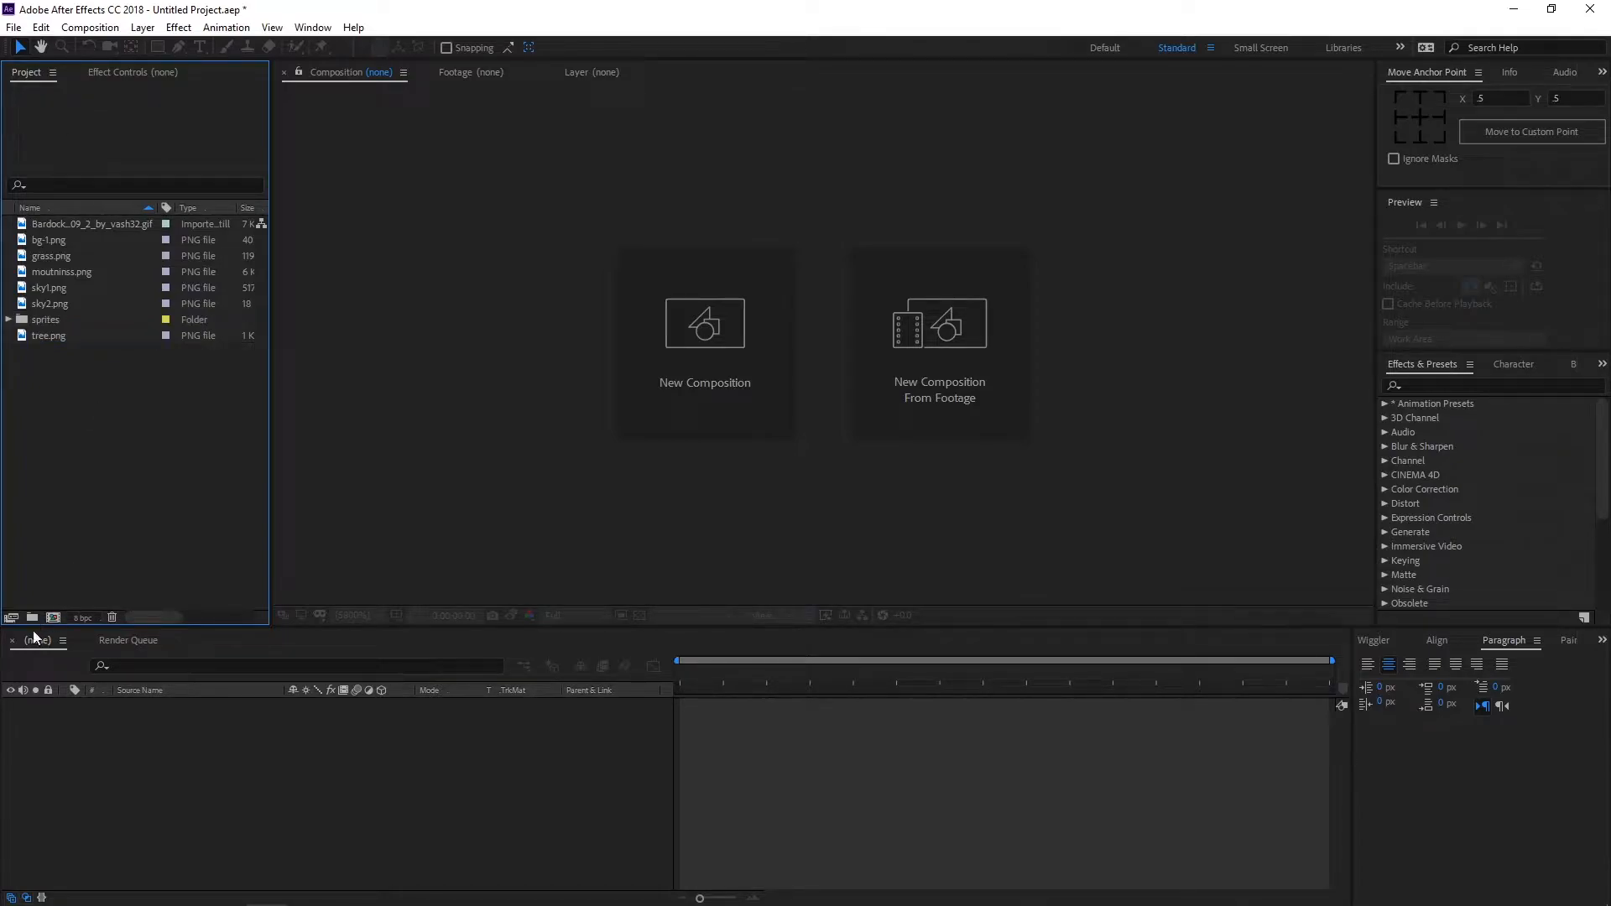
# Step: Move all seven imported image files into the sprites folder and collapse it
pyautogui.click(45, 307)
pyautogui.keyDown('shift'); pyautogui.click(72, 224); pyautogui.keyUp('shift')
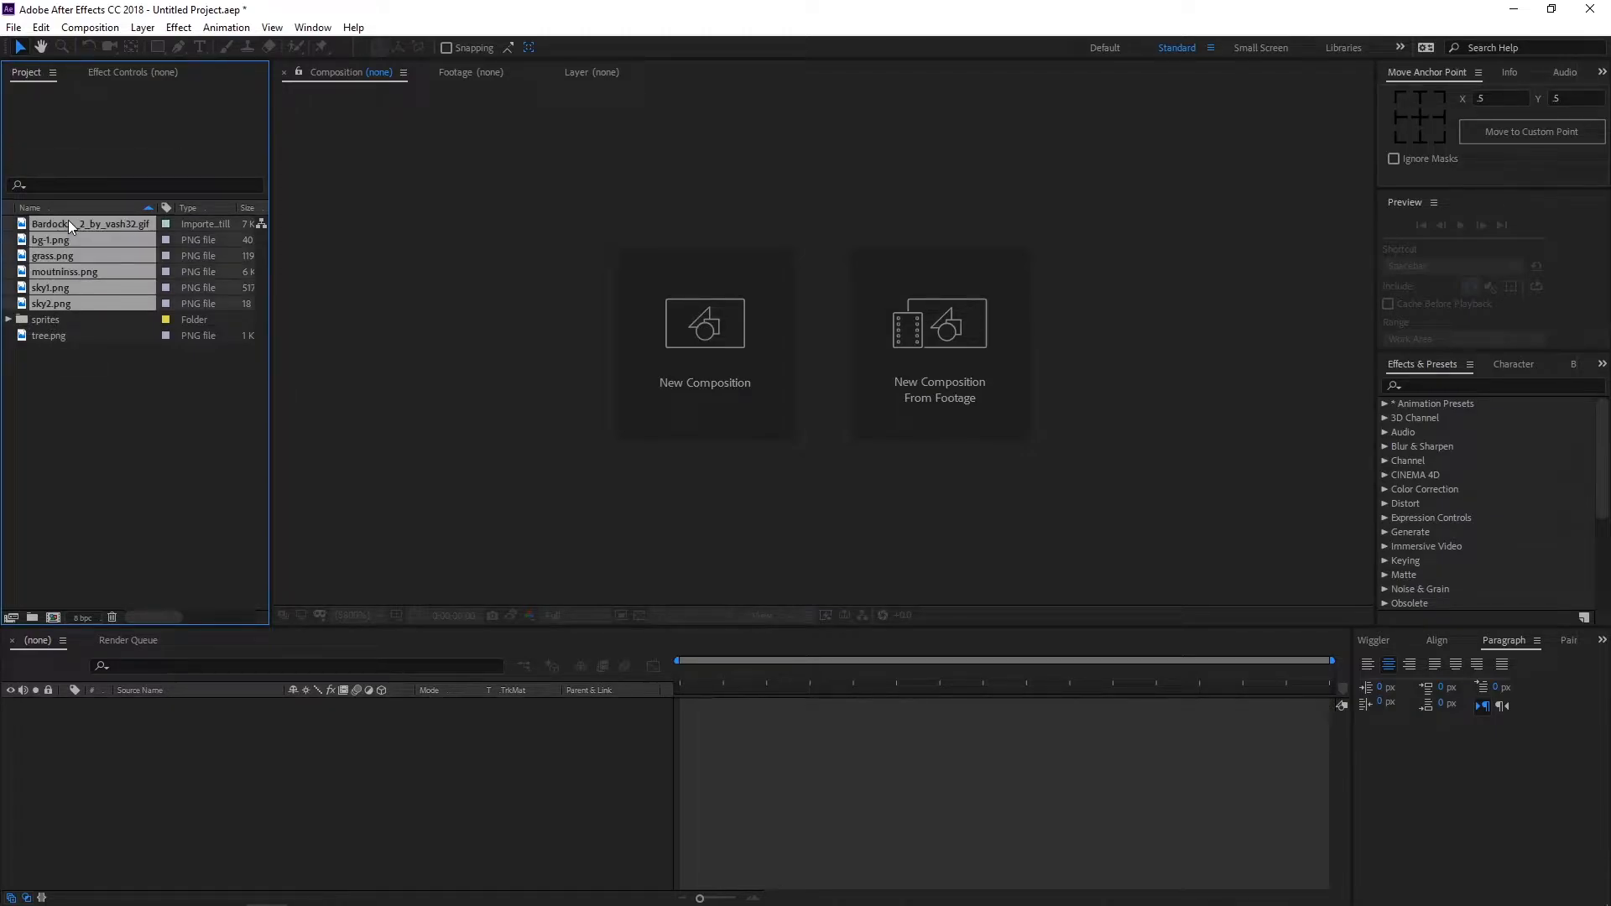
pyautogui.keyDown('ctrl'); pyautogui.click(48, 338); pyautogui.keyUp('ctrl')
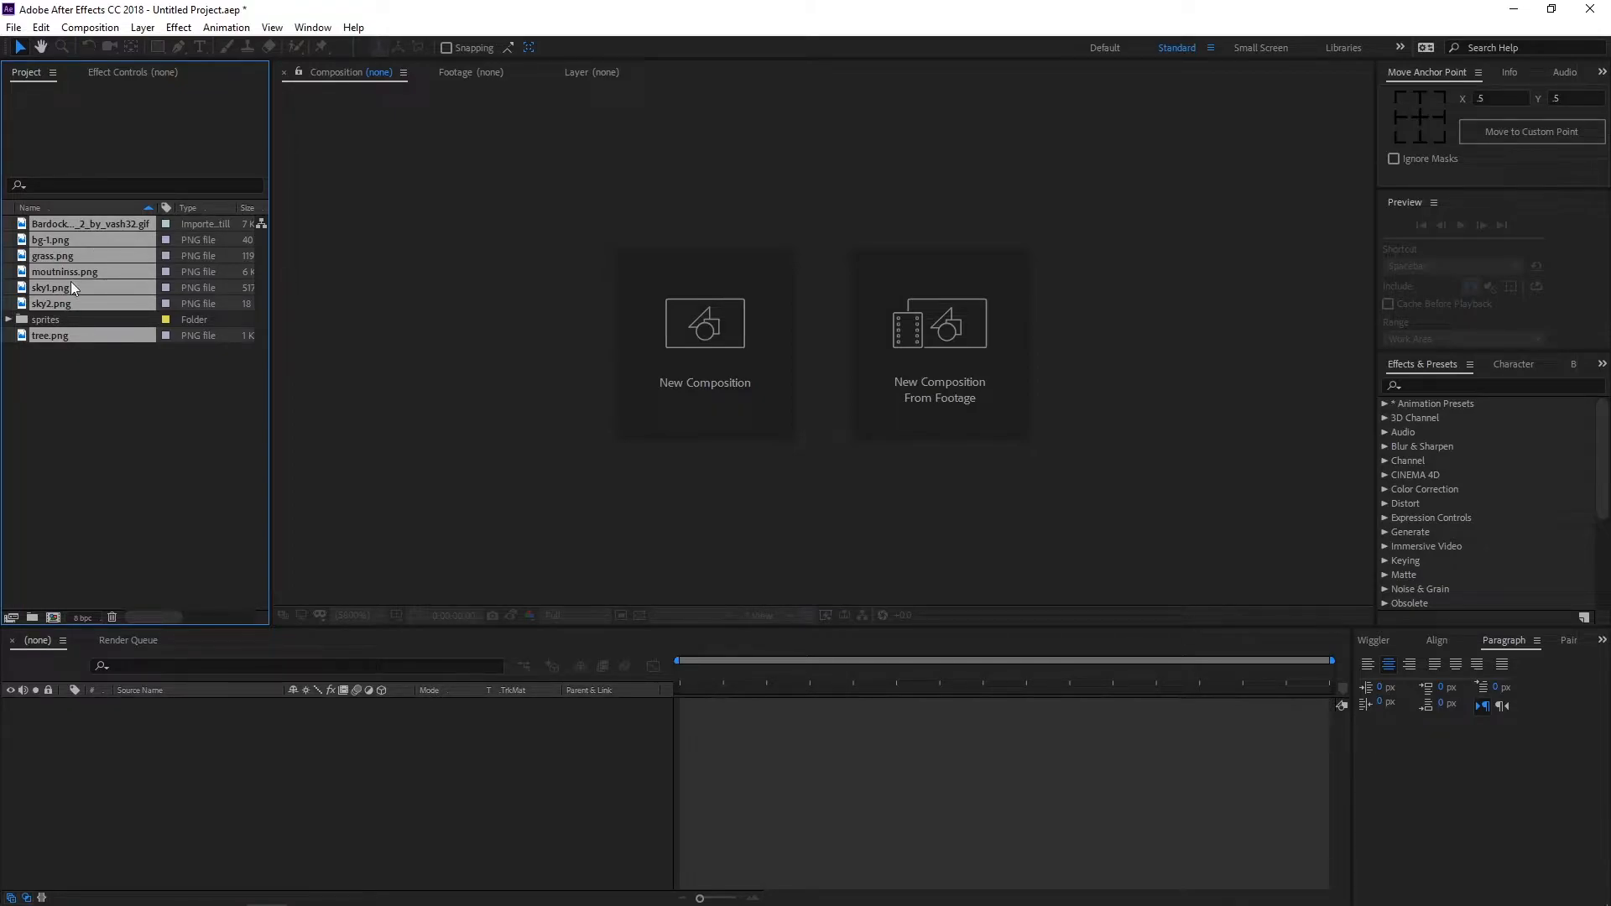
pyautogui.moveTo(92, 283); pyautogui.dragTo(72, 322)
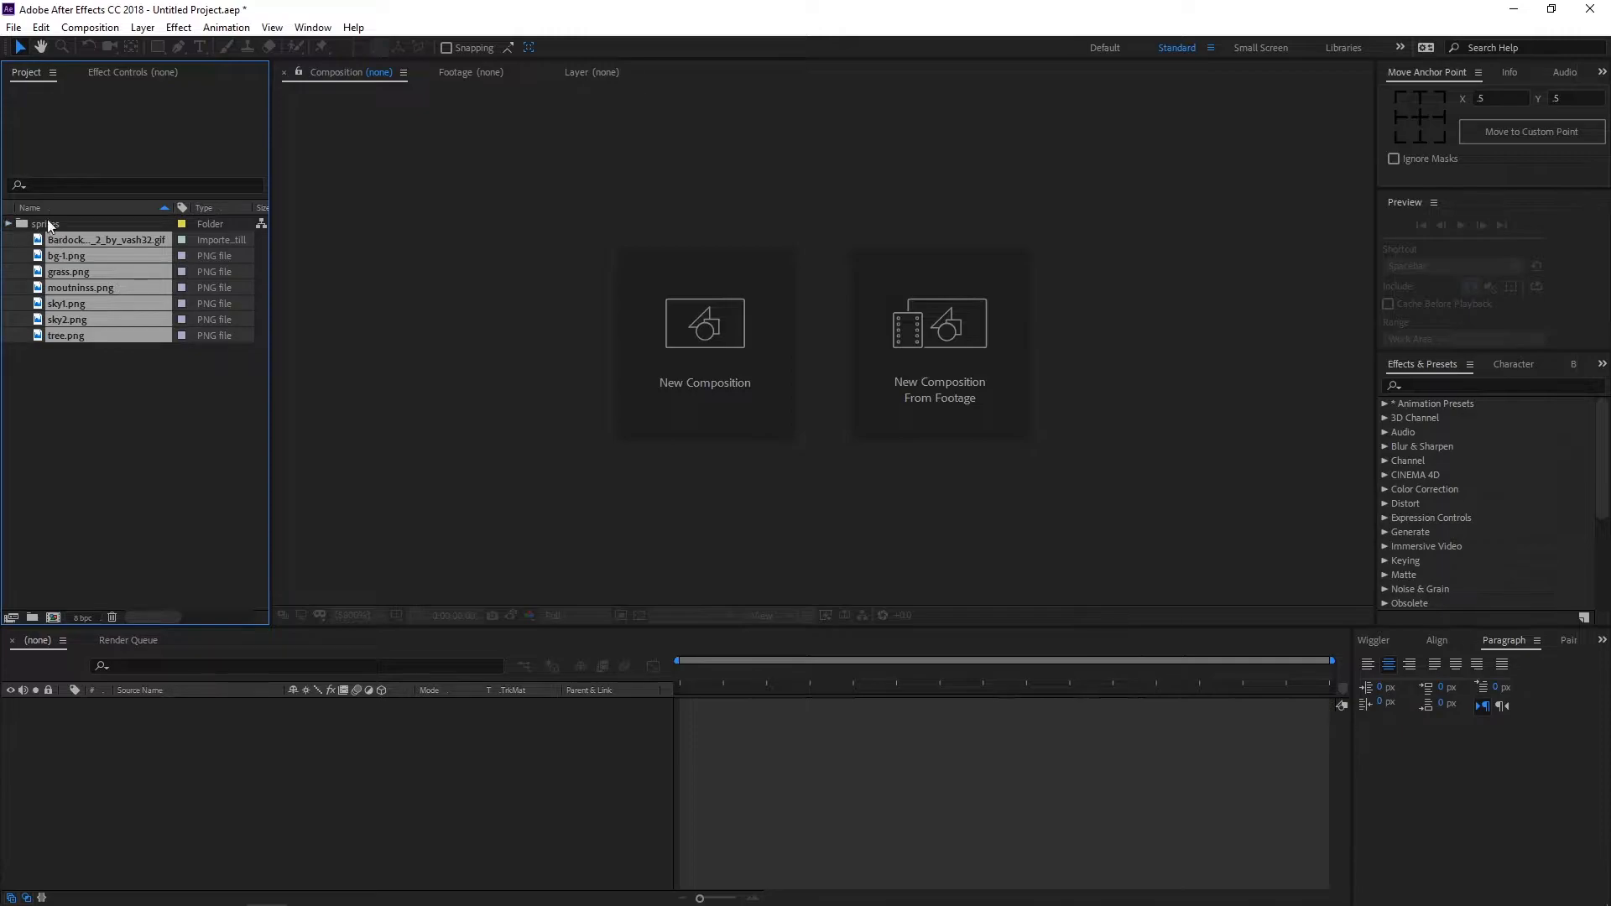
pyautogui.click(8, 224)
pyautogui.click(9, 224)
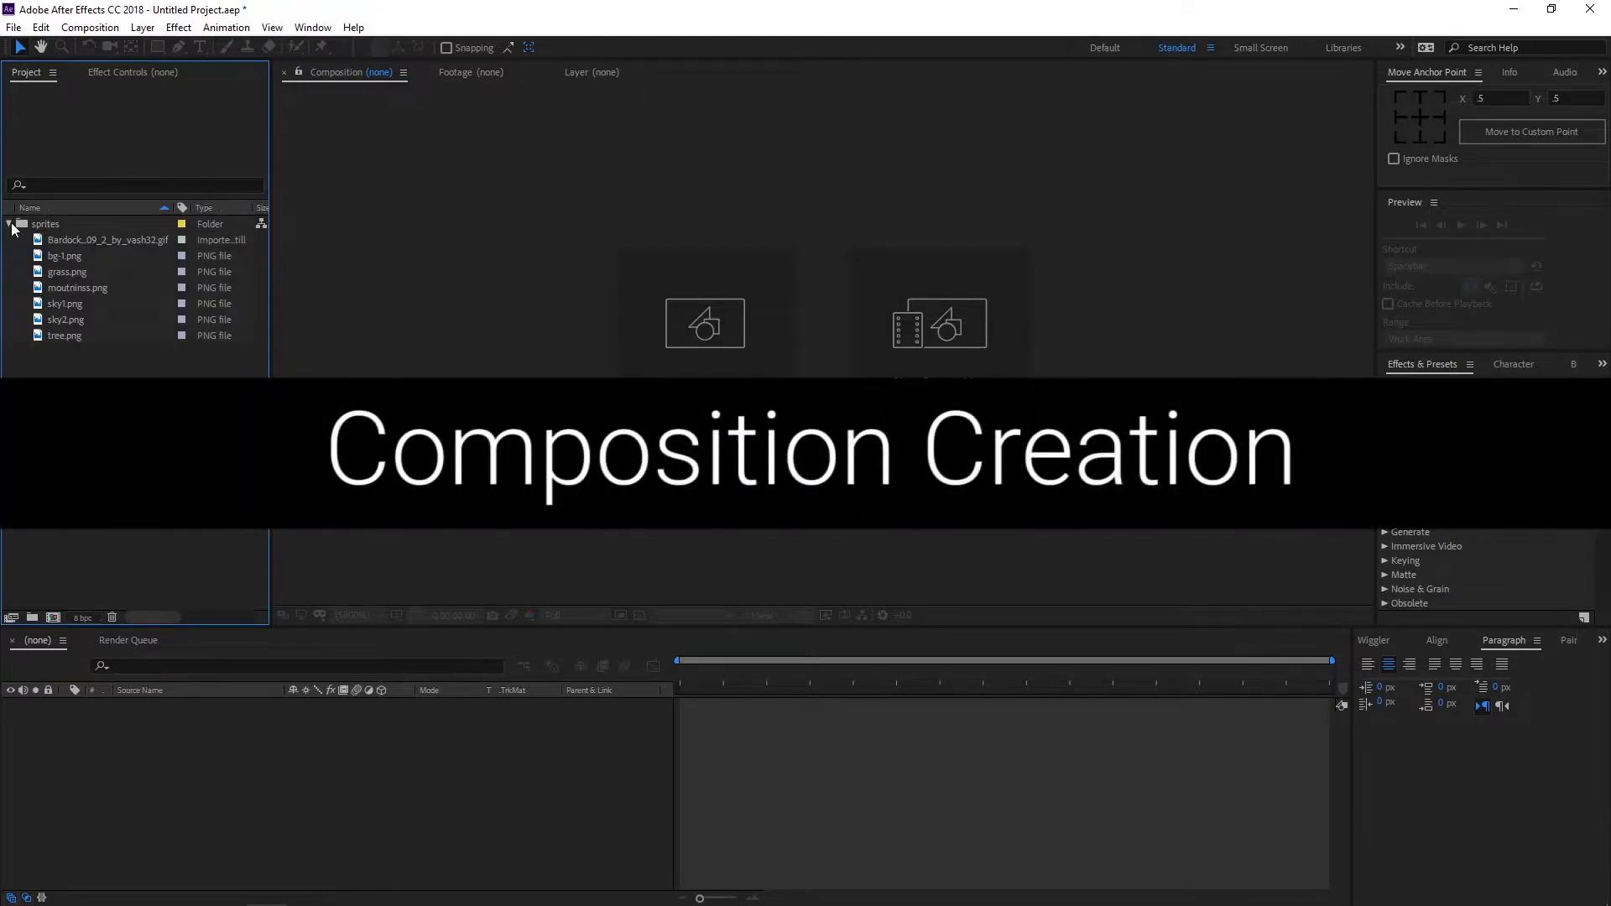
pyautogui.click(8, 224)
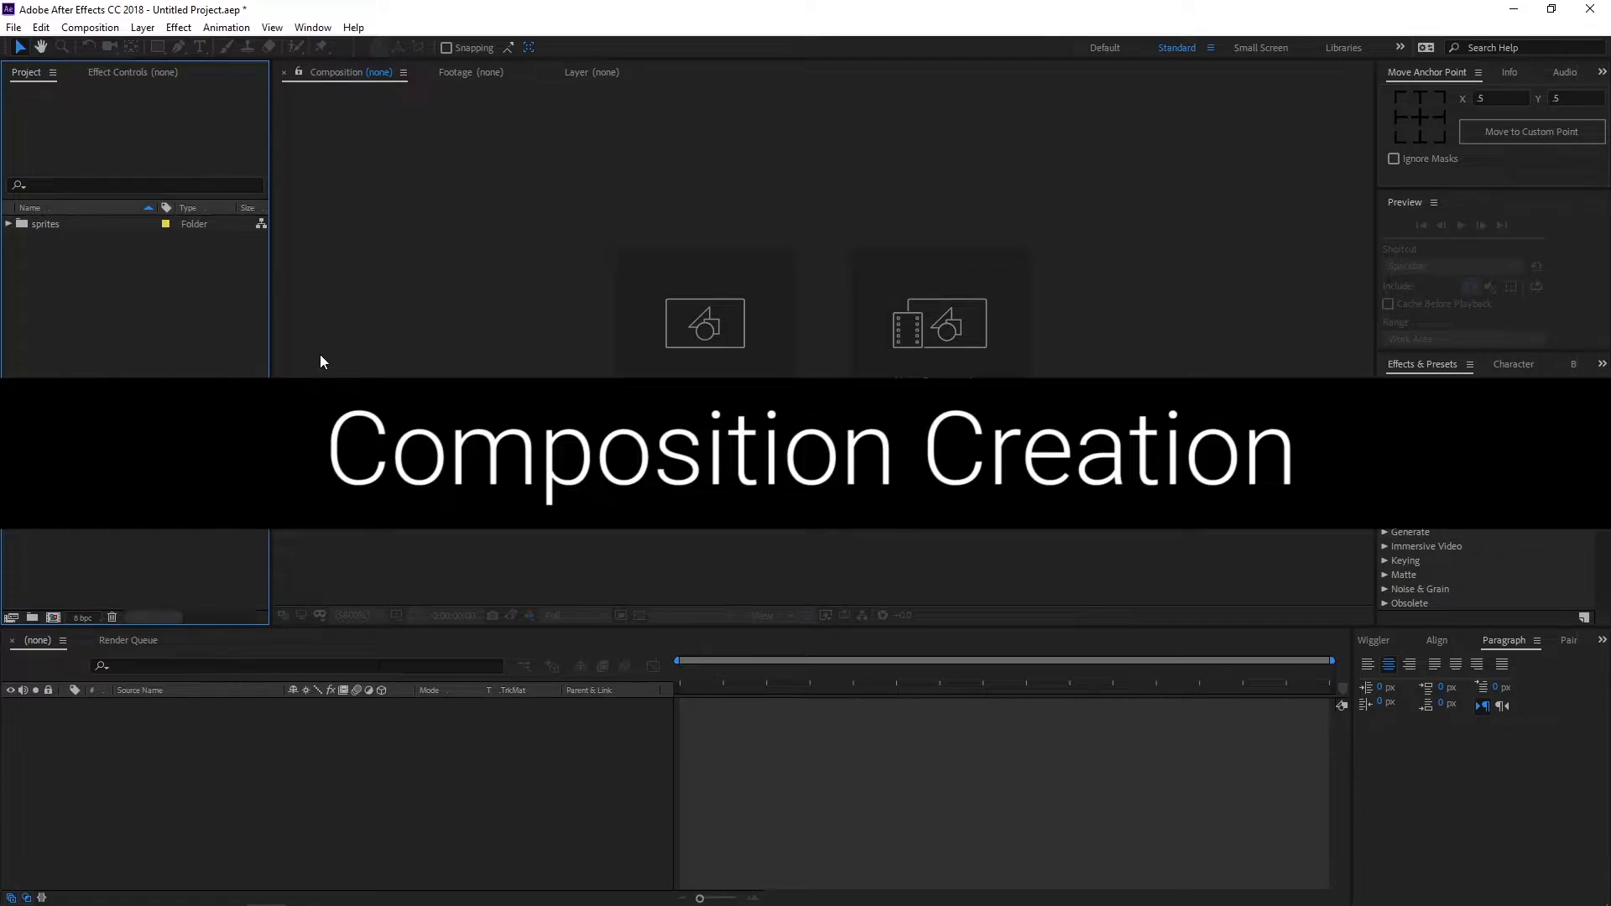
# Step: Create a composition named "MainComp" with the YouTube 1080p preset, 30 fps and a one-second duration
pyautogui.hotkey('ctrl', 'n')
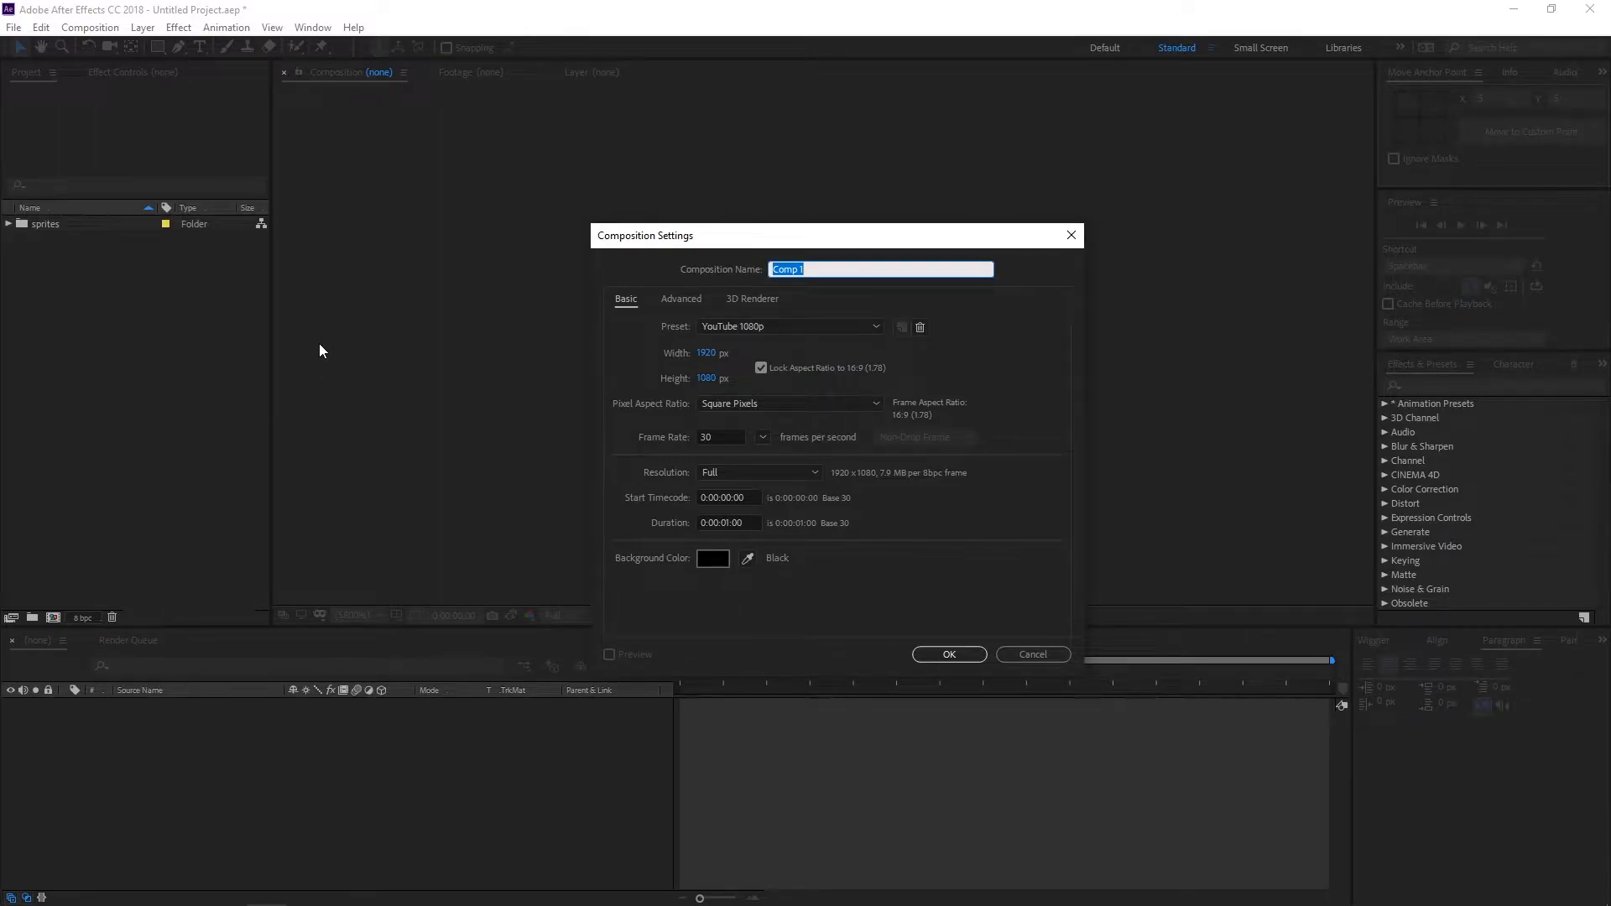
pyautogui.click(1070, 238)
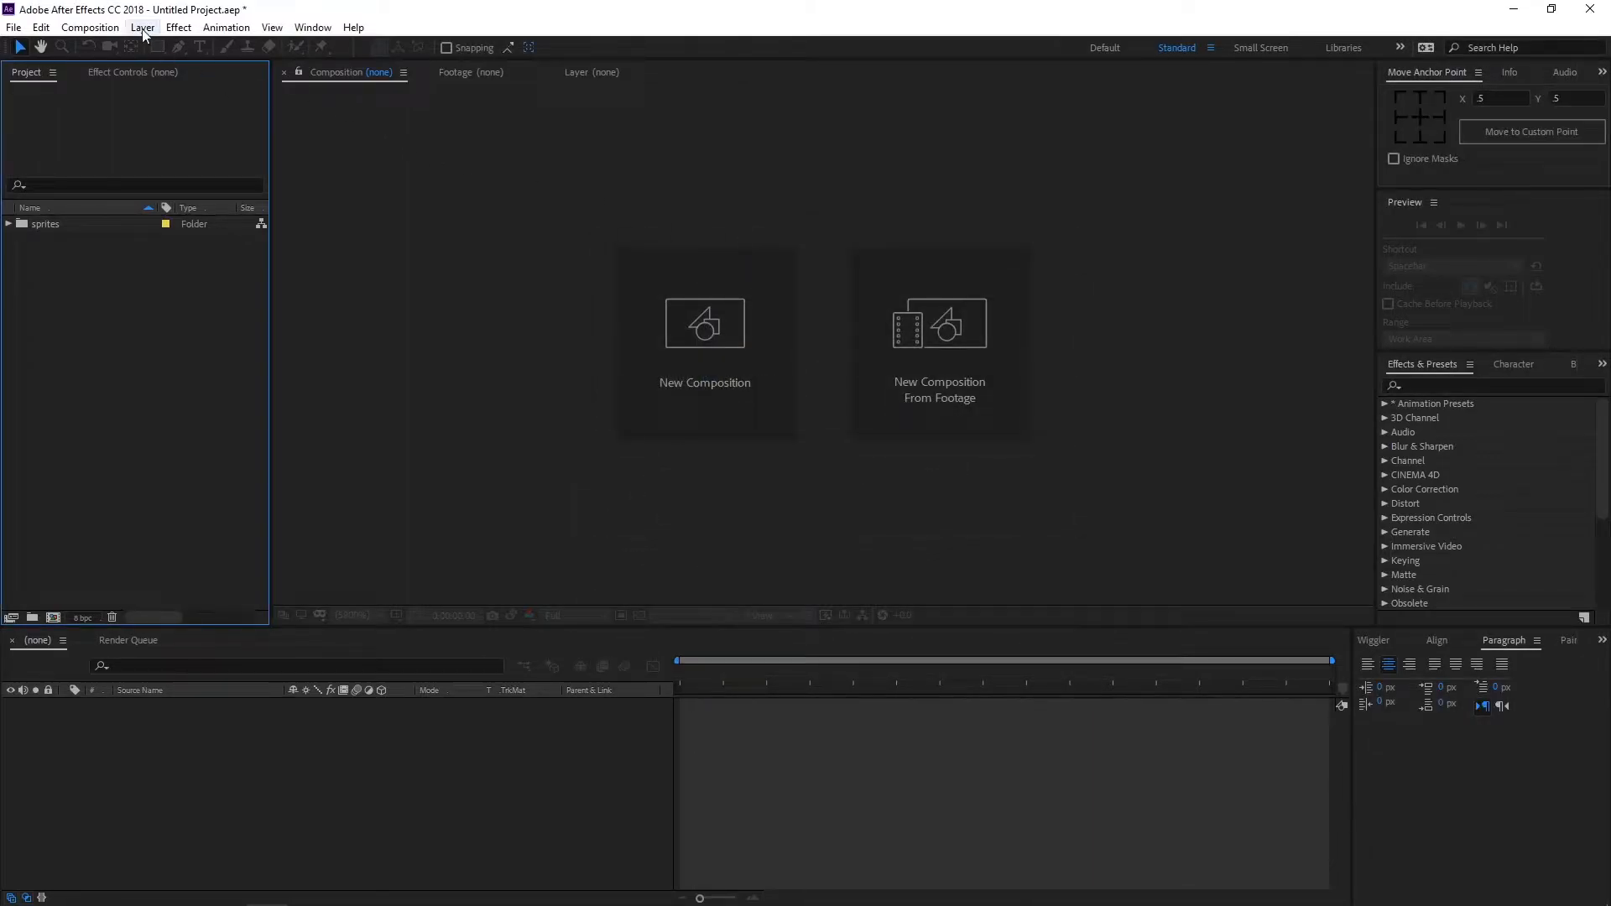
pyautogui.click(89, 27)
pyautogui.click(105, 38)
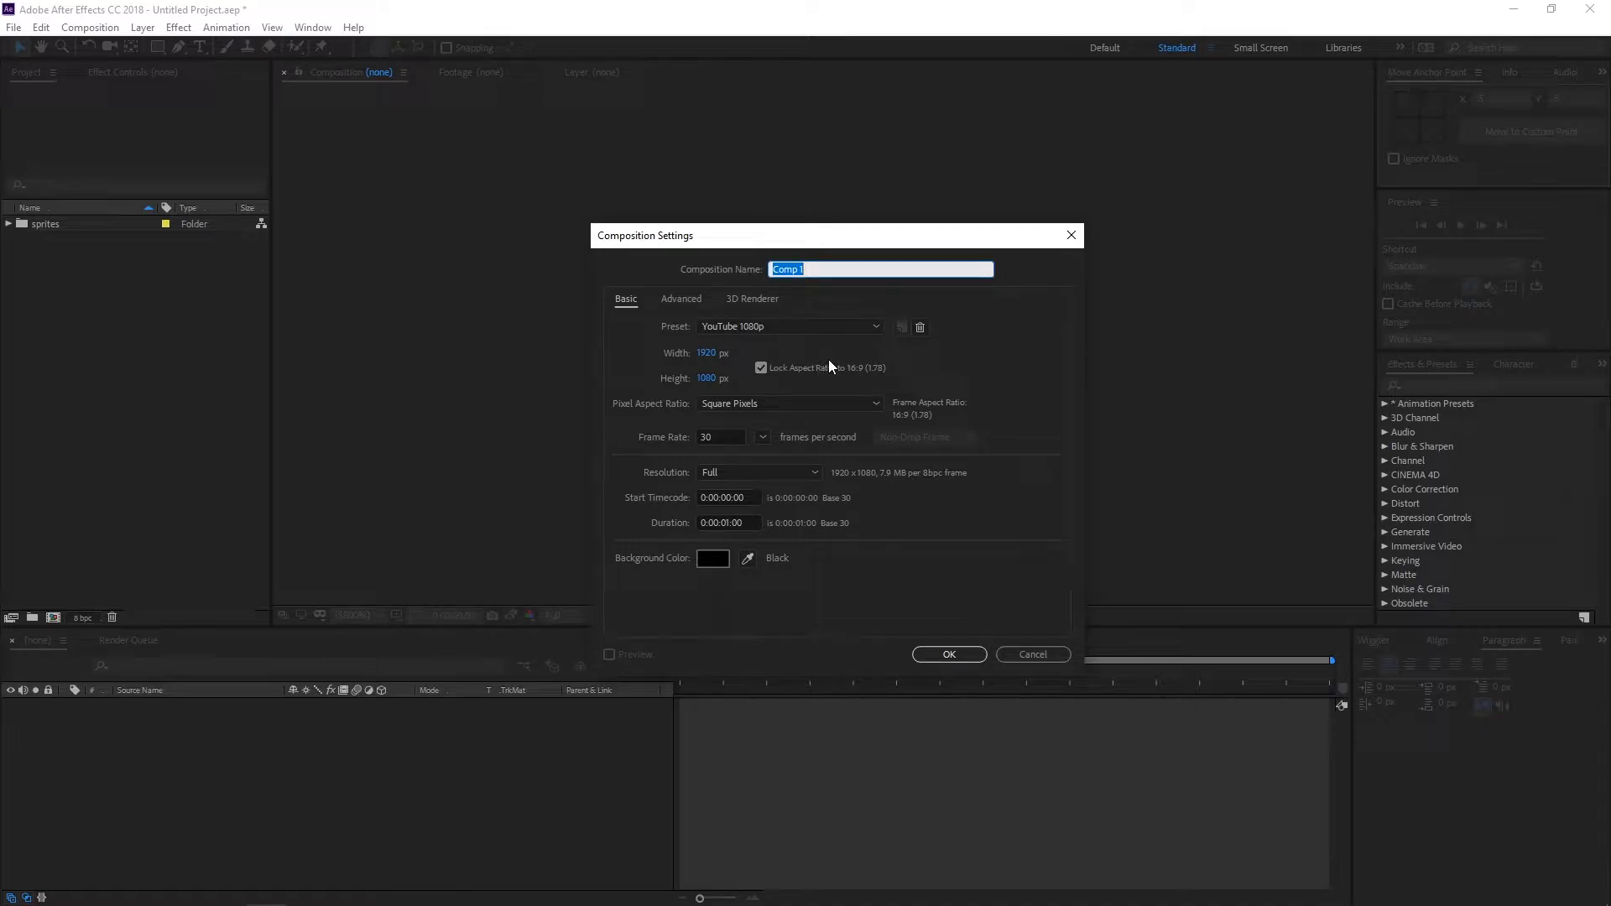
pyautogui.write('MainComp')
pyautogui.click(728, 437)
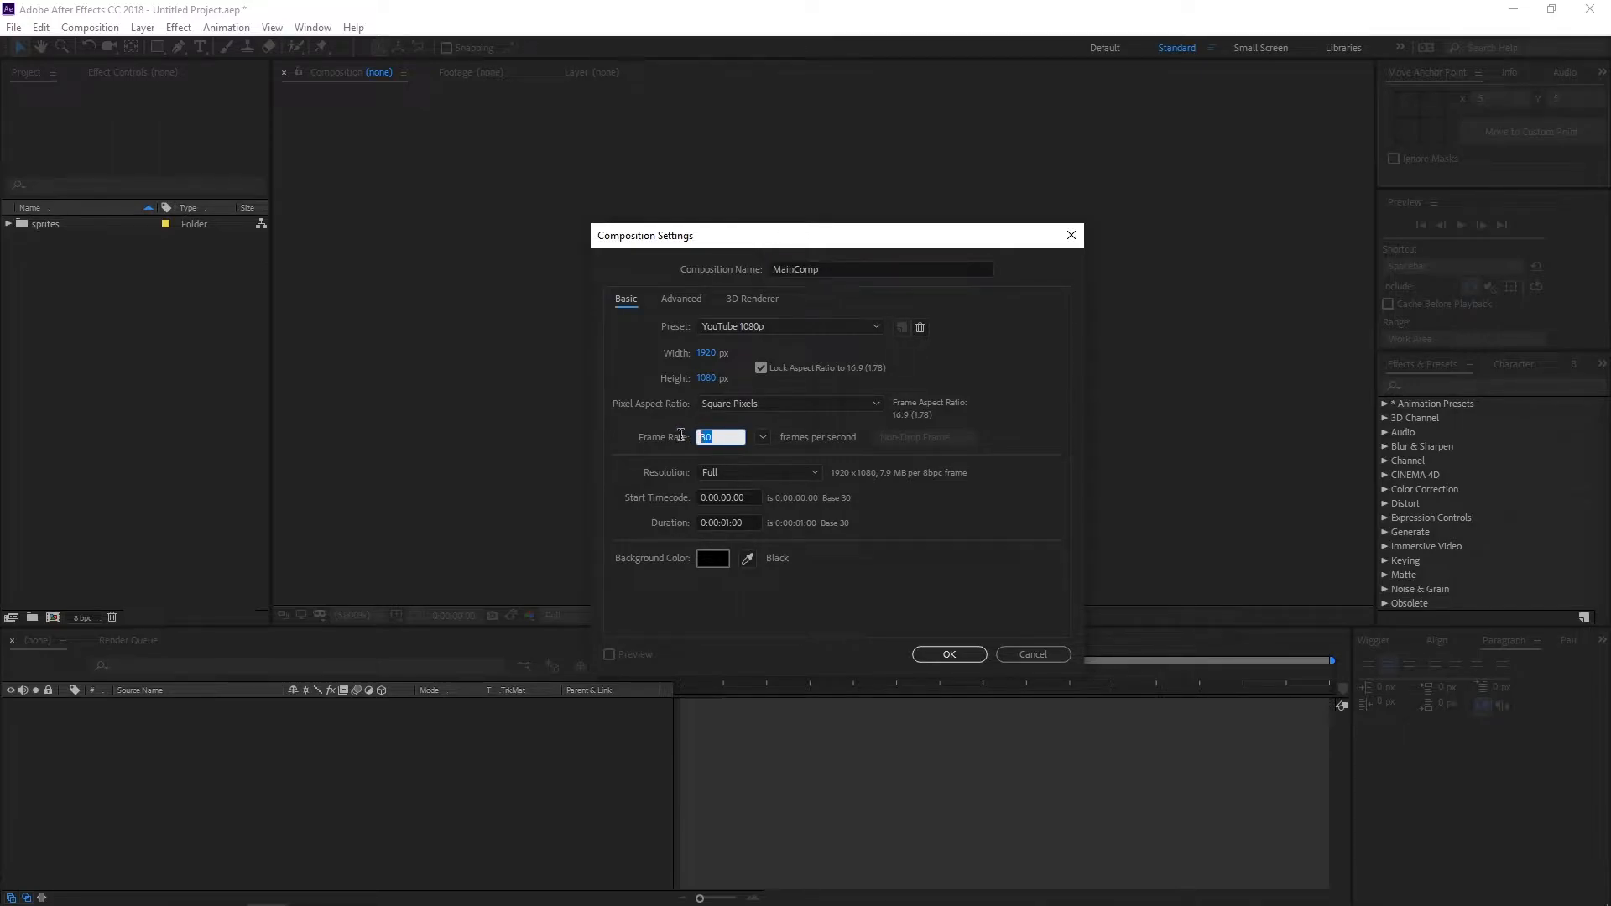
pyautogui.click(753, 522)
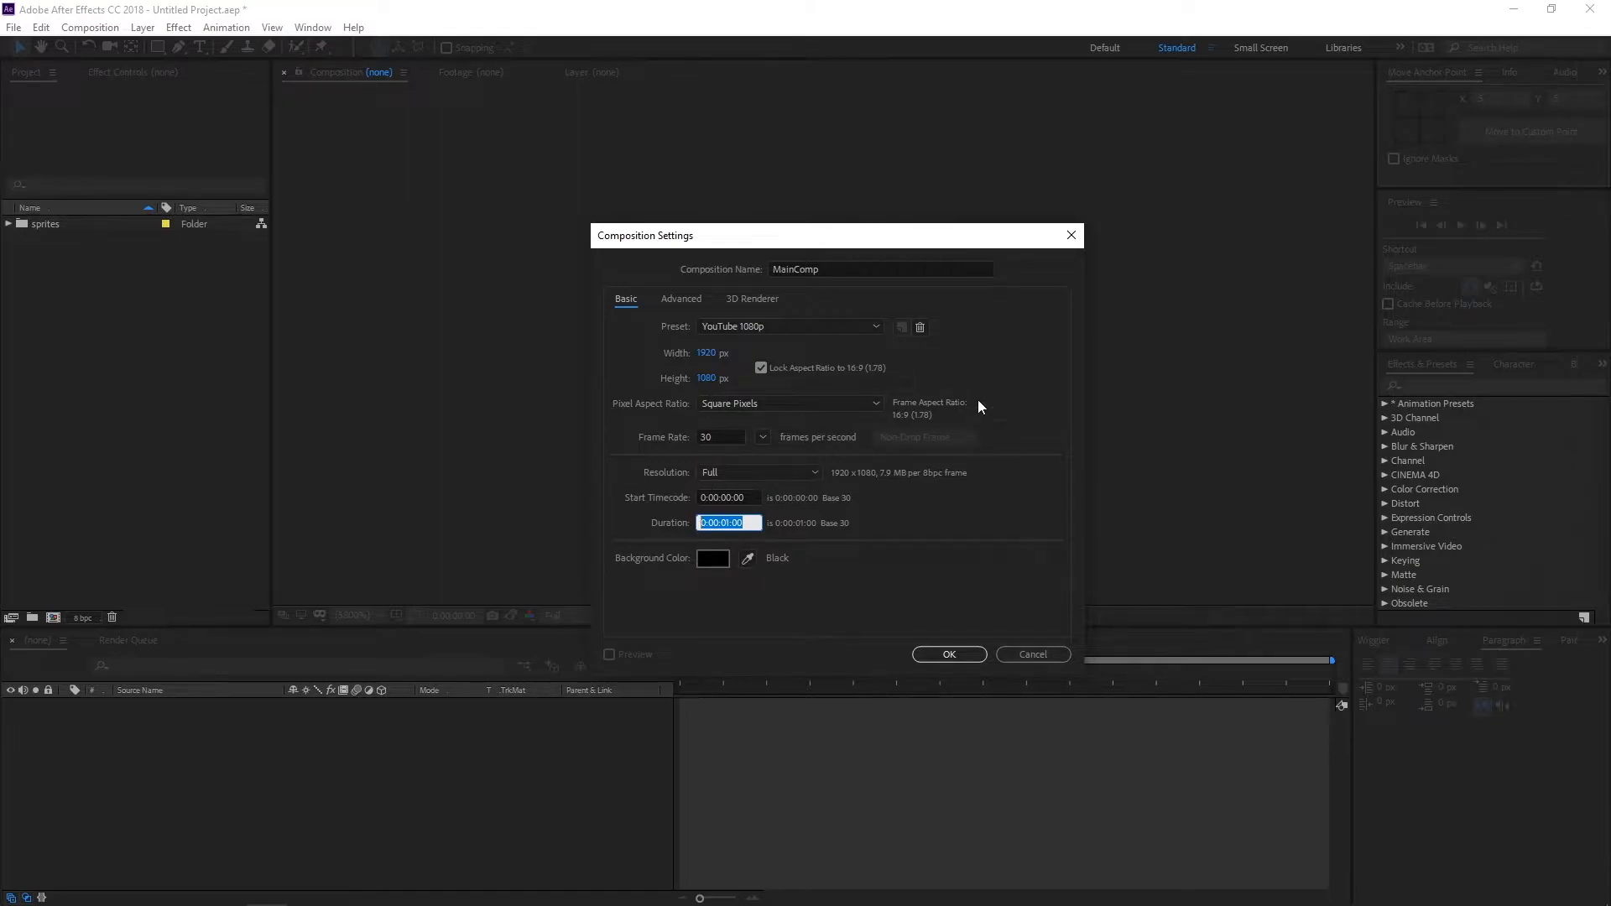
pyautogui.click(981, 355)
pyautogui.click(976, 654)
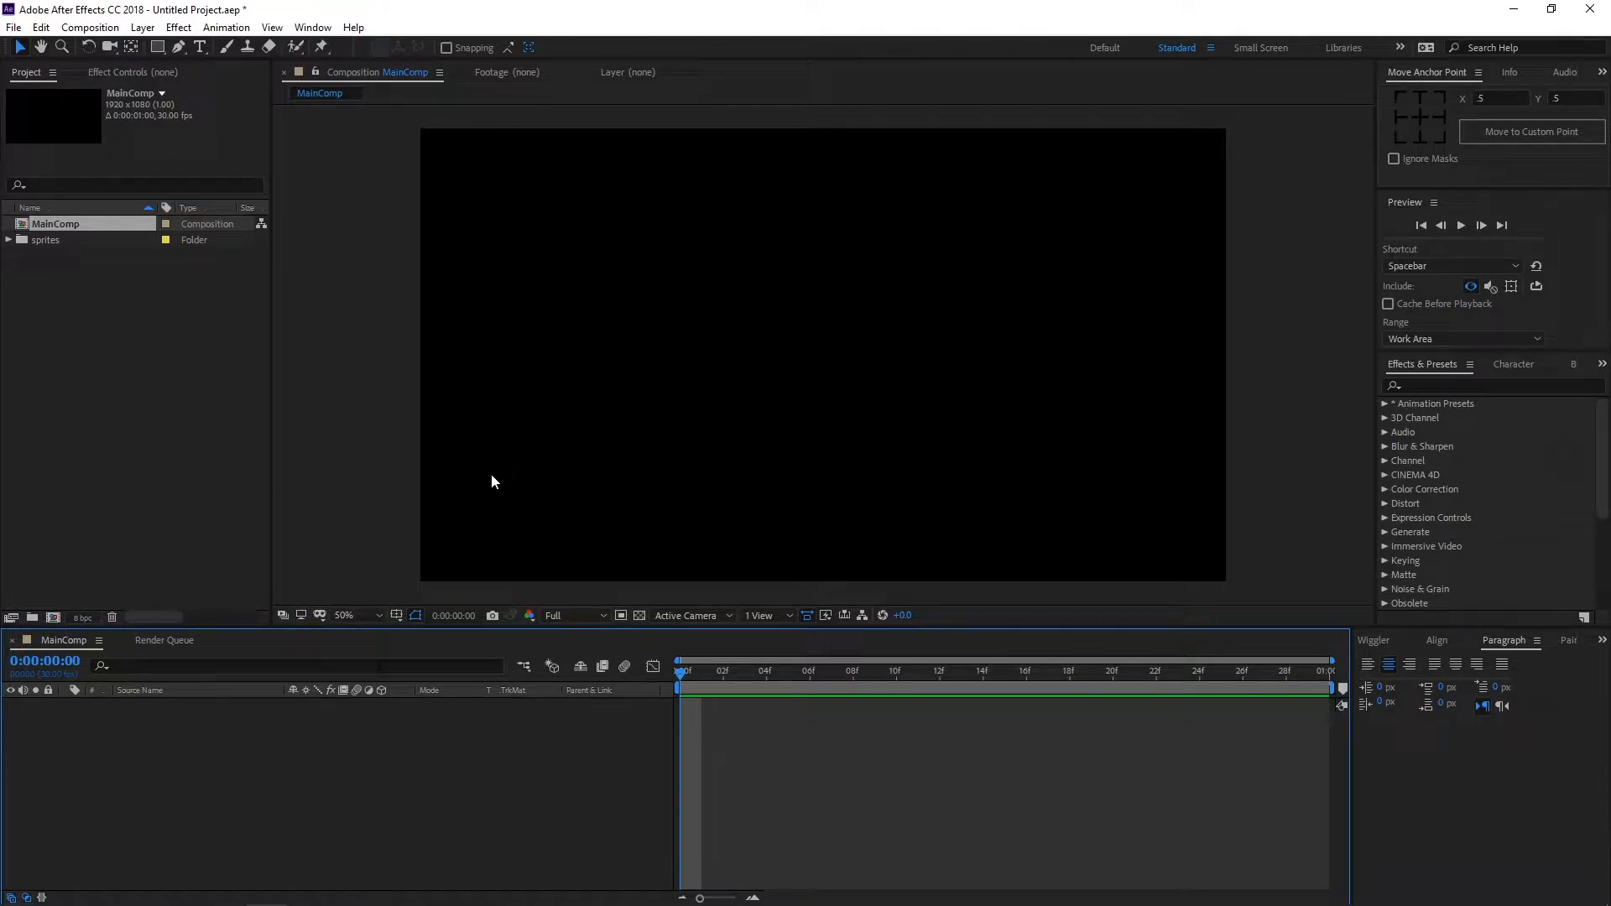
# Step: Add a two-node camera named "MainCam" with the 35mm preset to MainComp
pyautogui.click(137, 30)
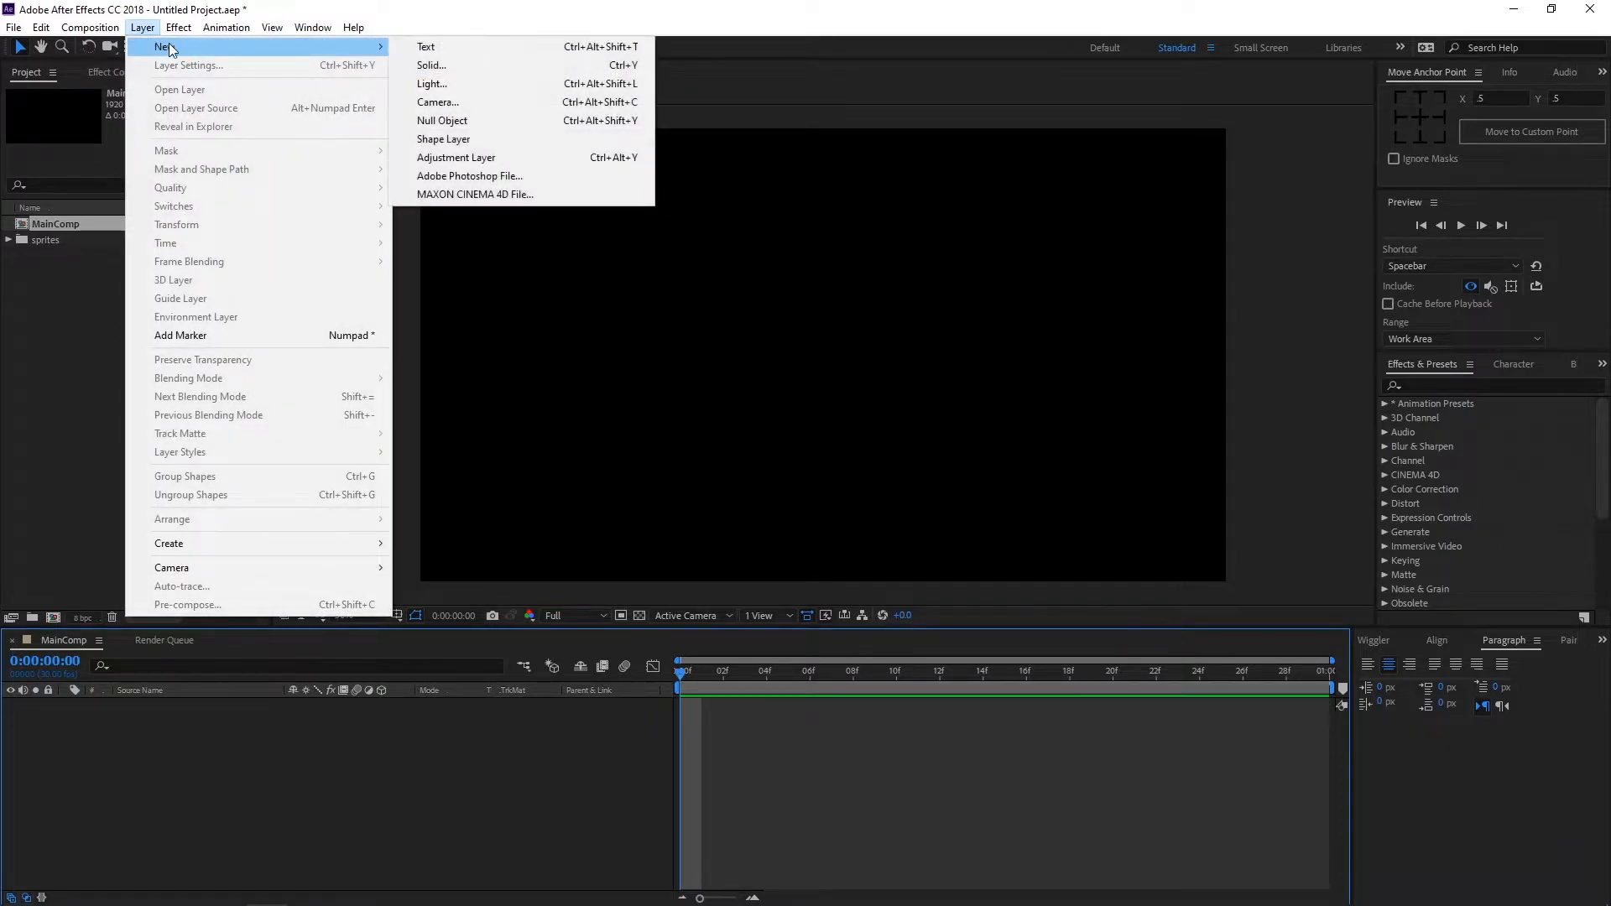
pyautogui.click(436, 103)
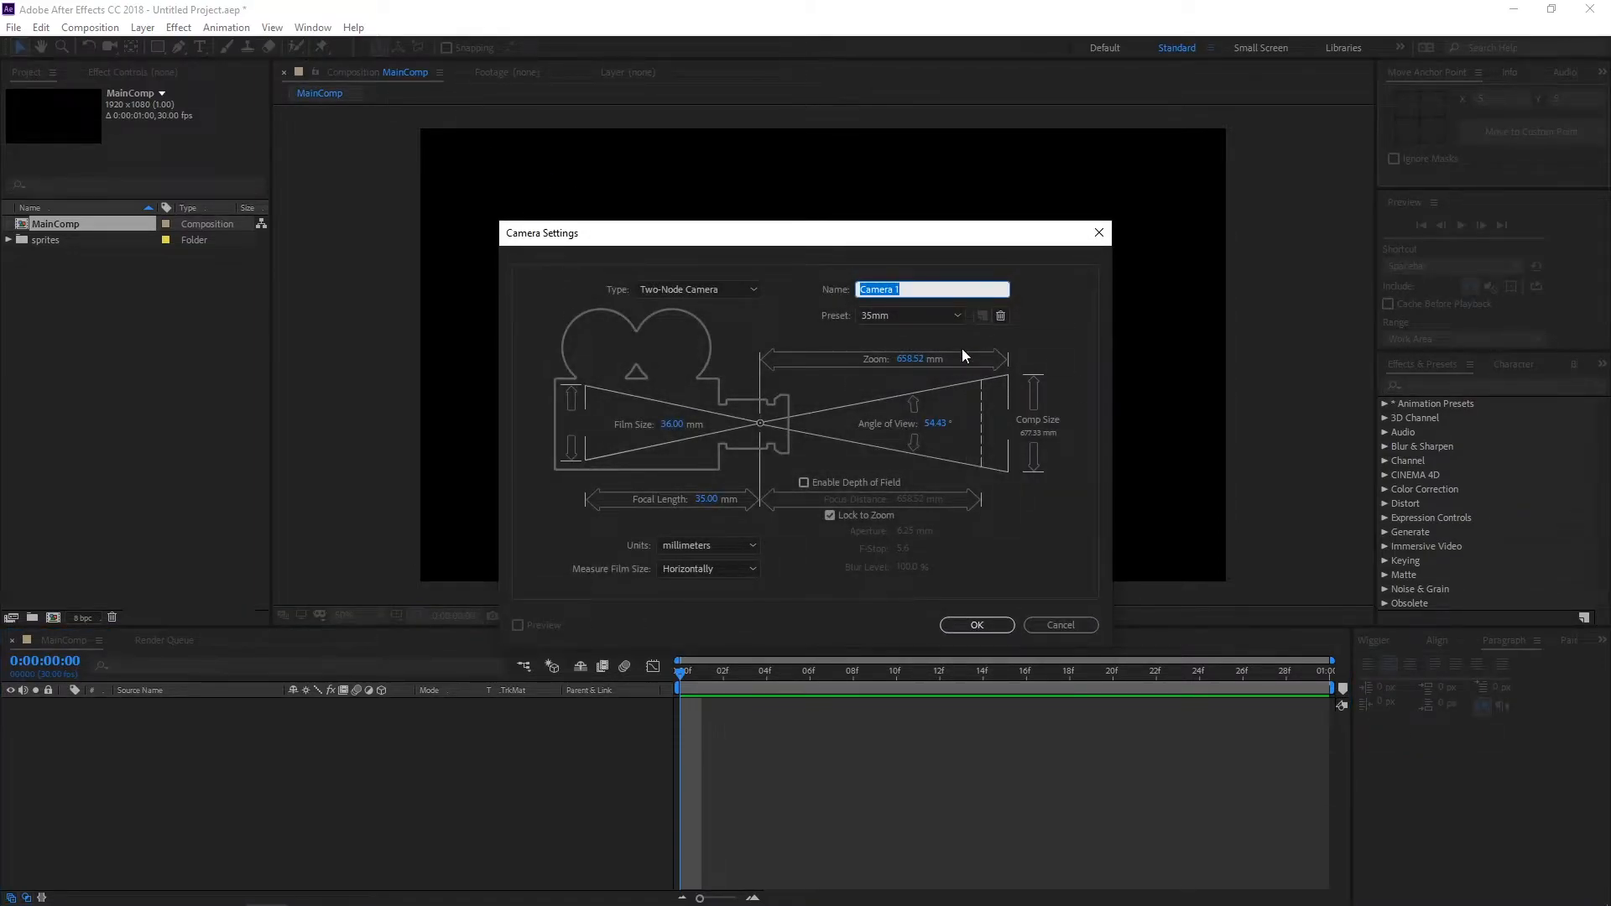
pyautogui.write('MainCam')
pyautogui.click(737, 289)
pyautogui.click(725, 304)
pyautogui.click(725, 289)
pyautogui.click(713, 316)
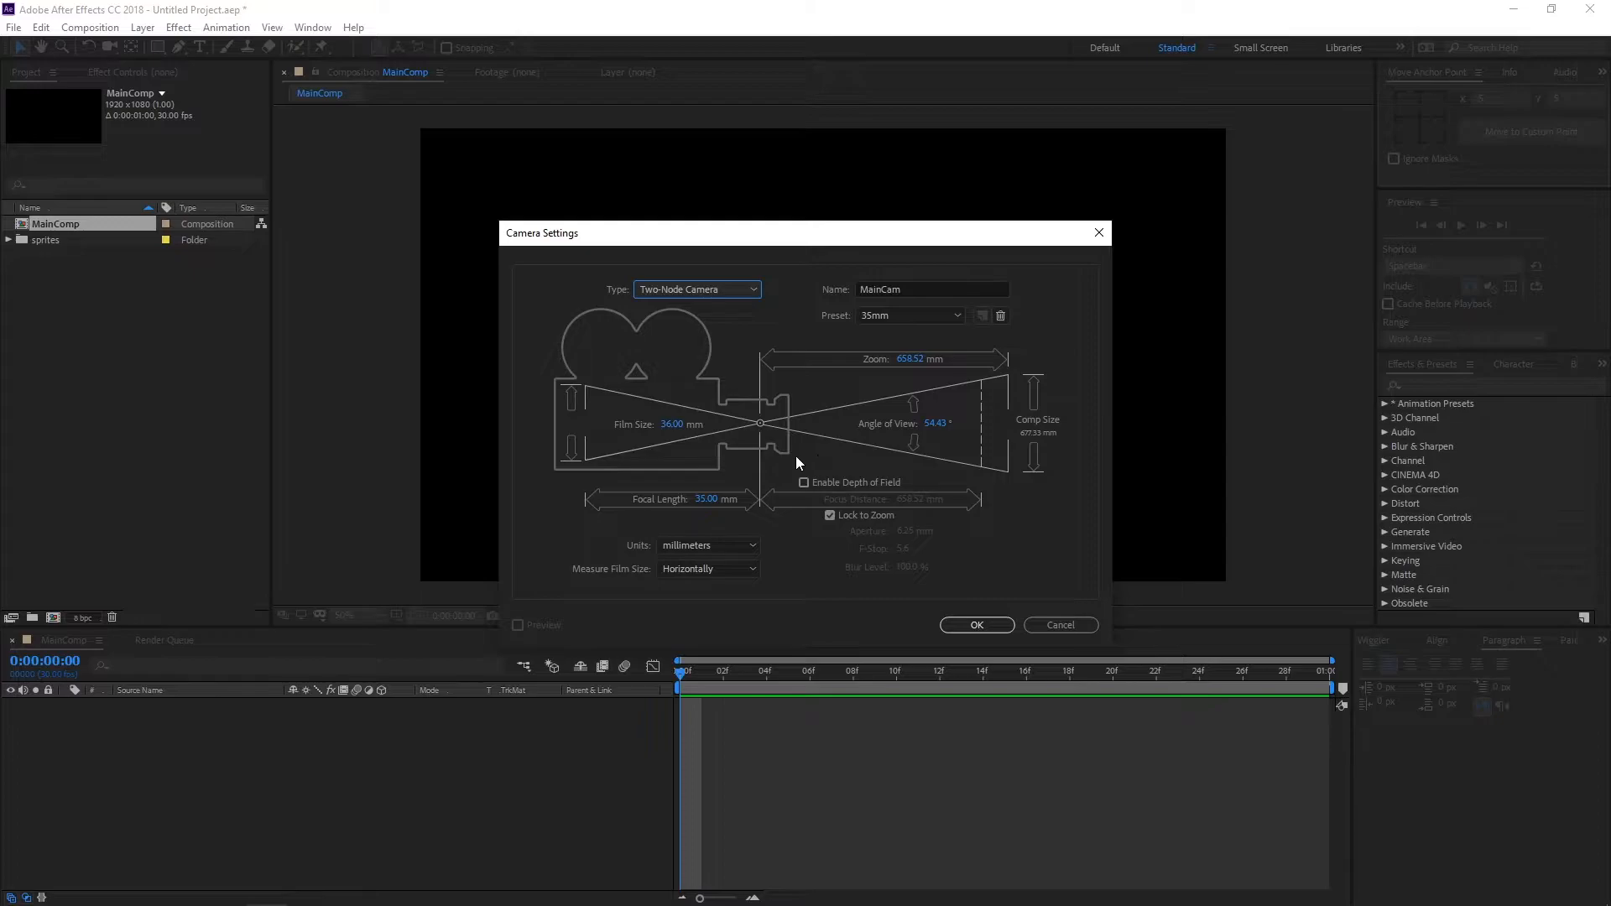
pyautogui.click(978, 625)
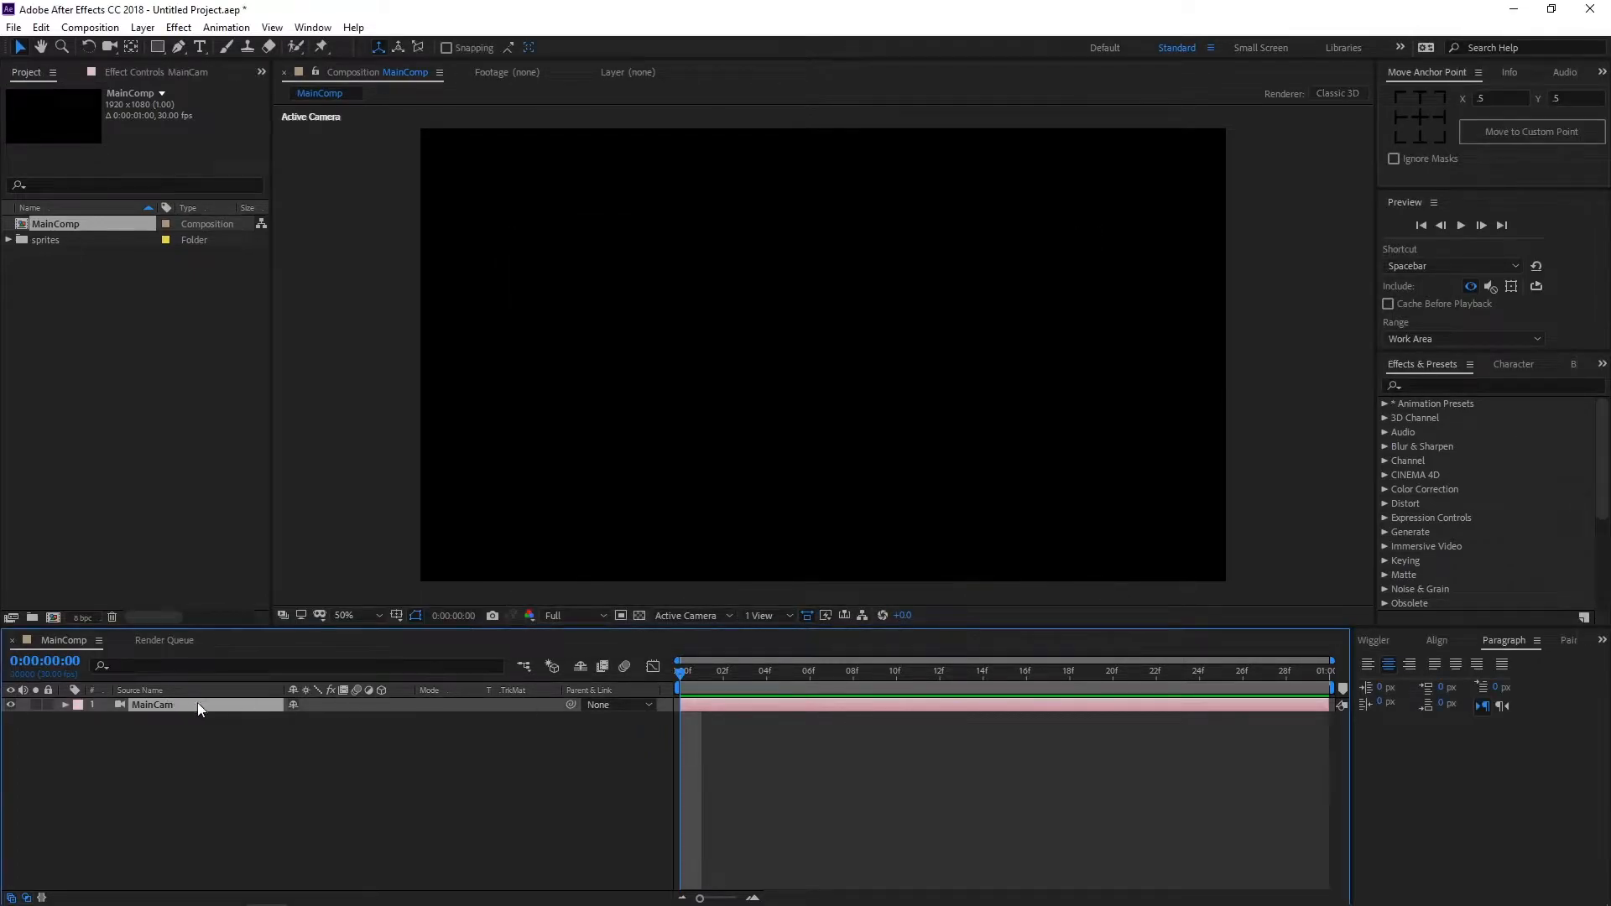
# Step: Add a null object to MainComp above the MainCam layer
pyautogui.click(143, 27)
pyautogui.moveTo(167, 53)
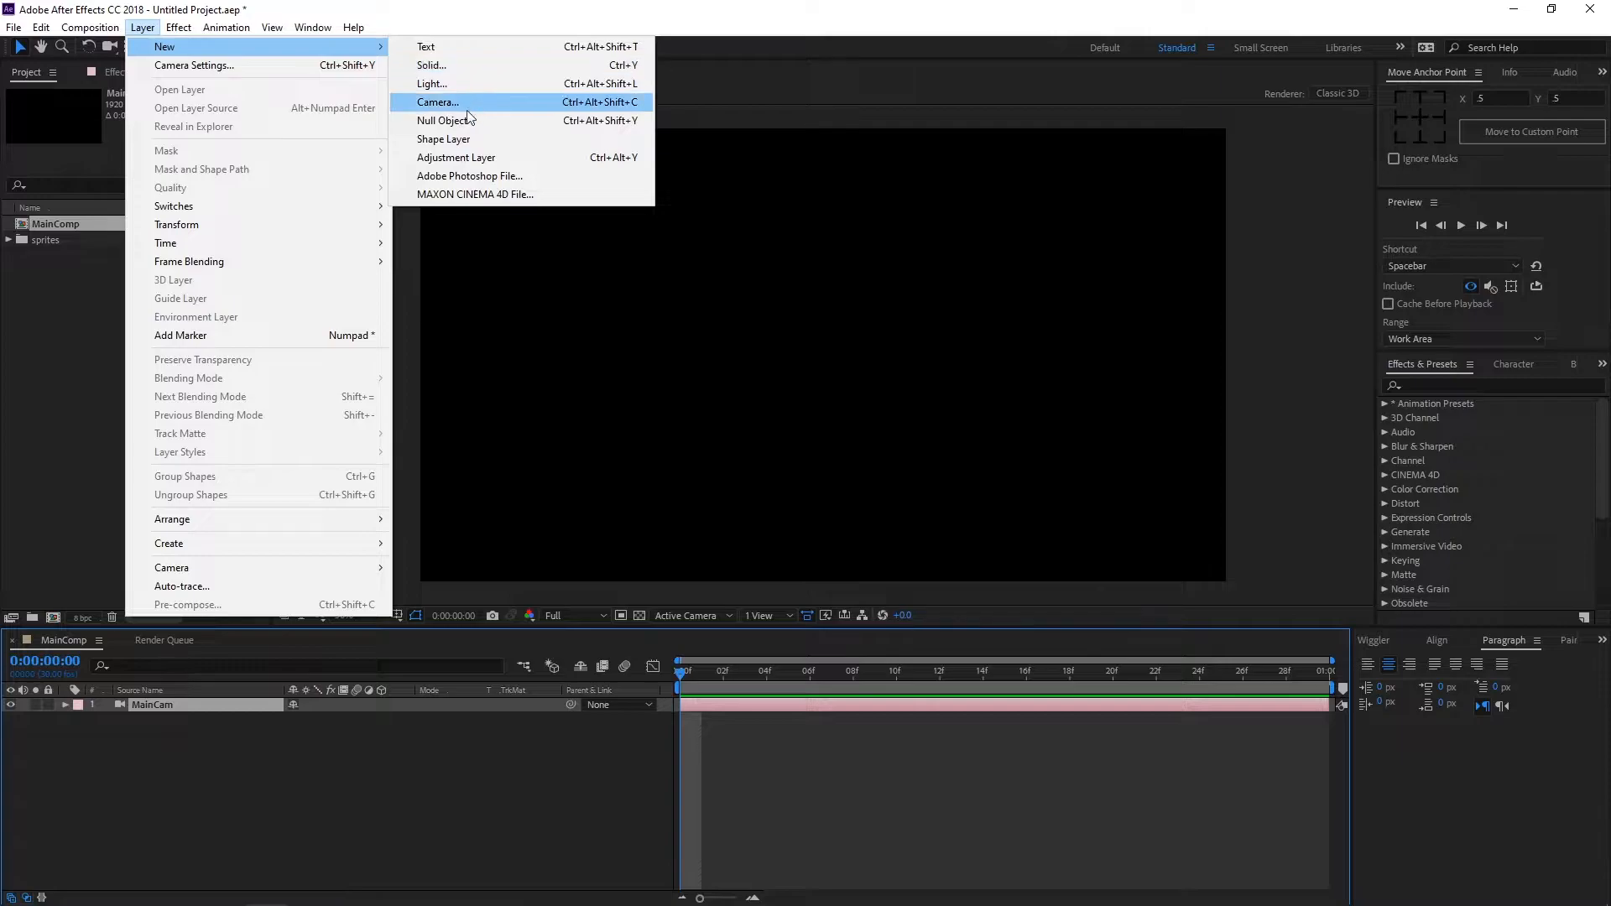
pyautogui.click(442, 120)
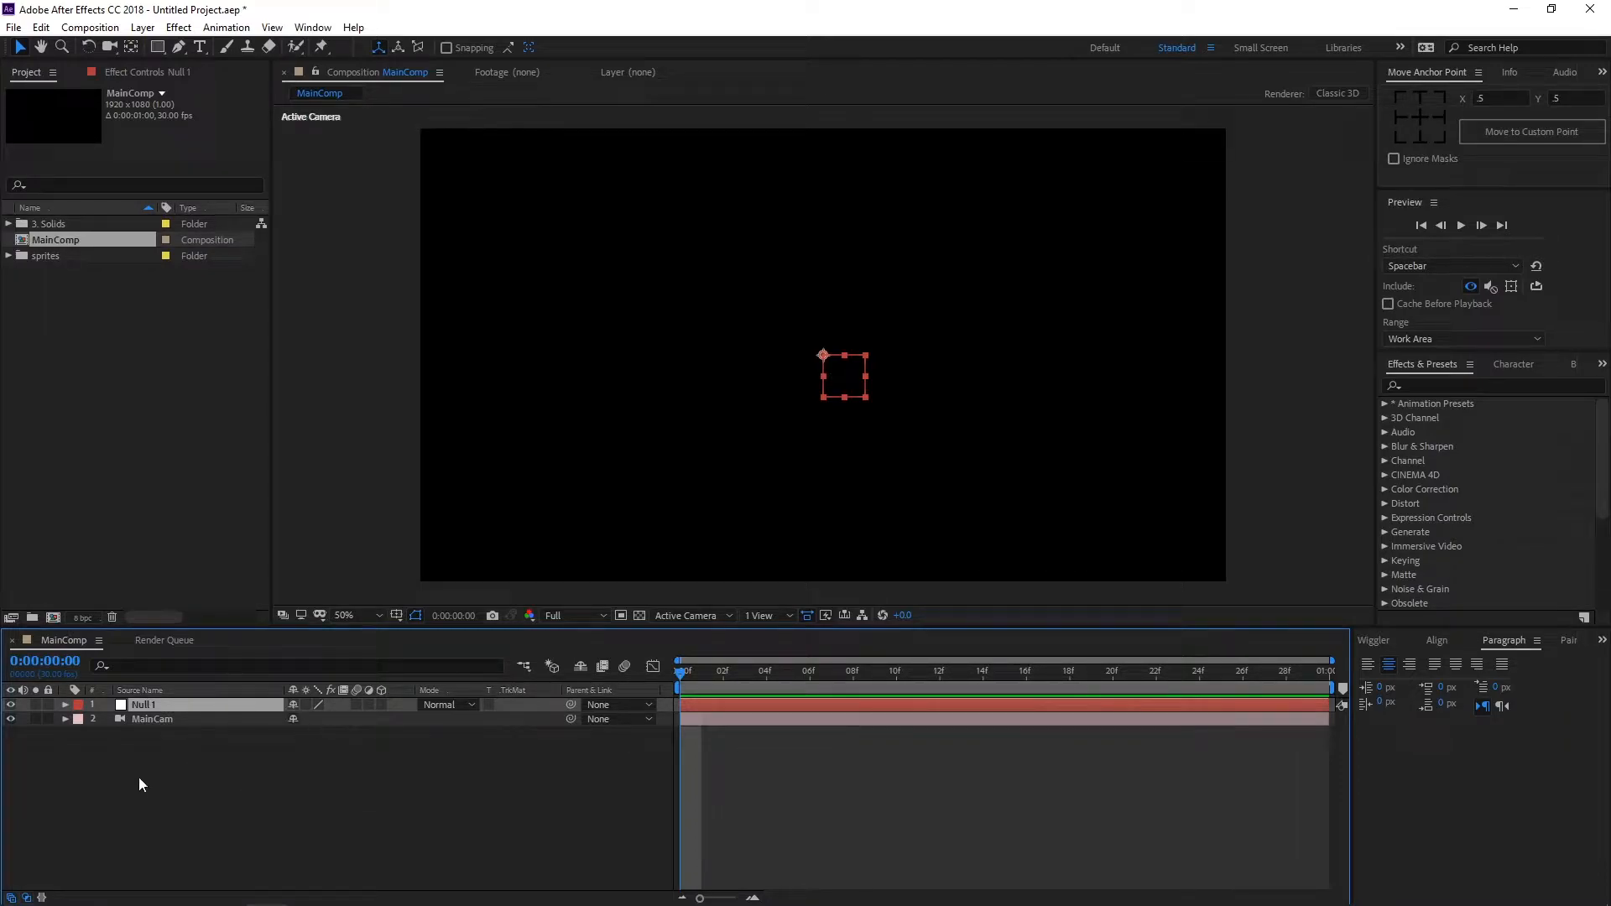
# Step: Set the label colour of both the null and MainCam layers to Yellow
pyautogui.keyDown('shift'); pyautogui.click(168, 717); pyautogui.keyUp('shift')
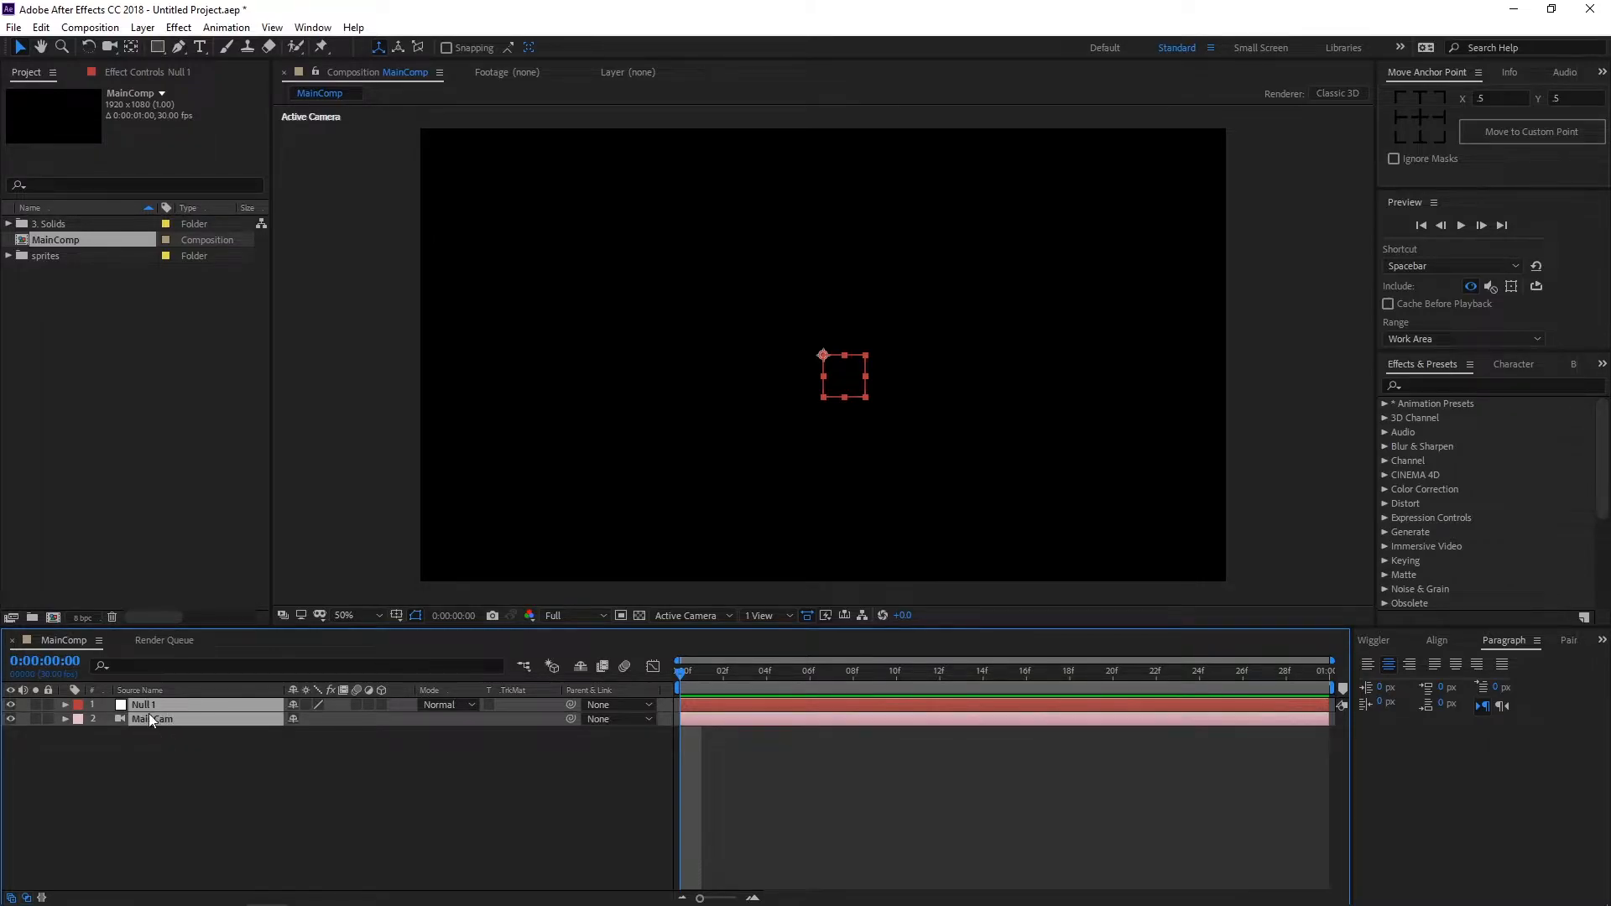
pyautogui.click(165, 735)
pyautogui.click(164, 707)
pyautogui.keyDown('shift'); pyautogui.click(166, 719); pyautogui.keyUp('shift')
pyautogui.click(78, 719)
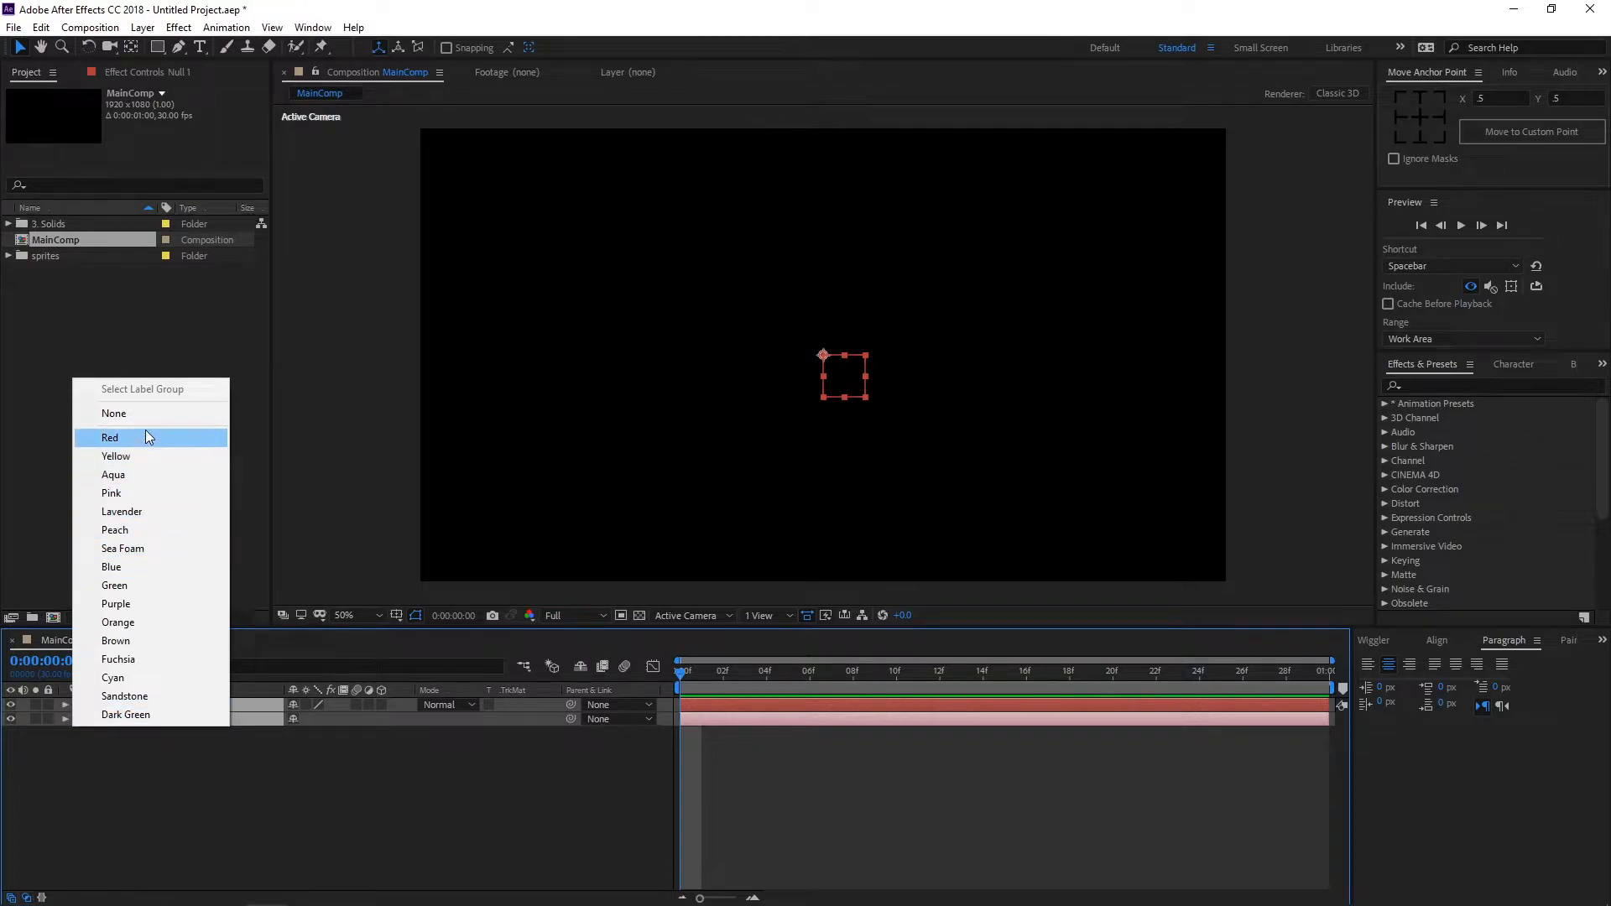
pyautogui.click(138, 454)
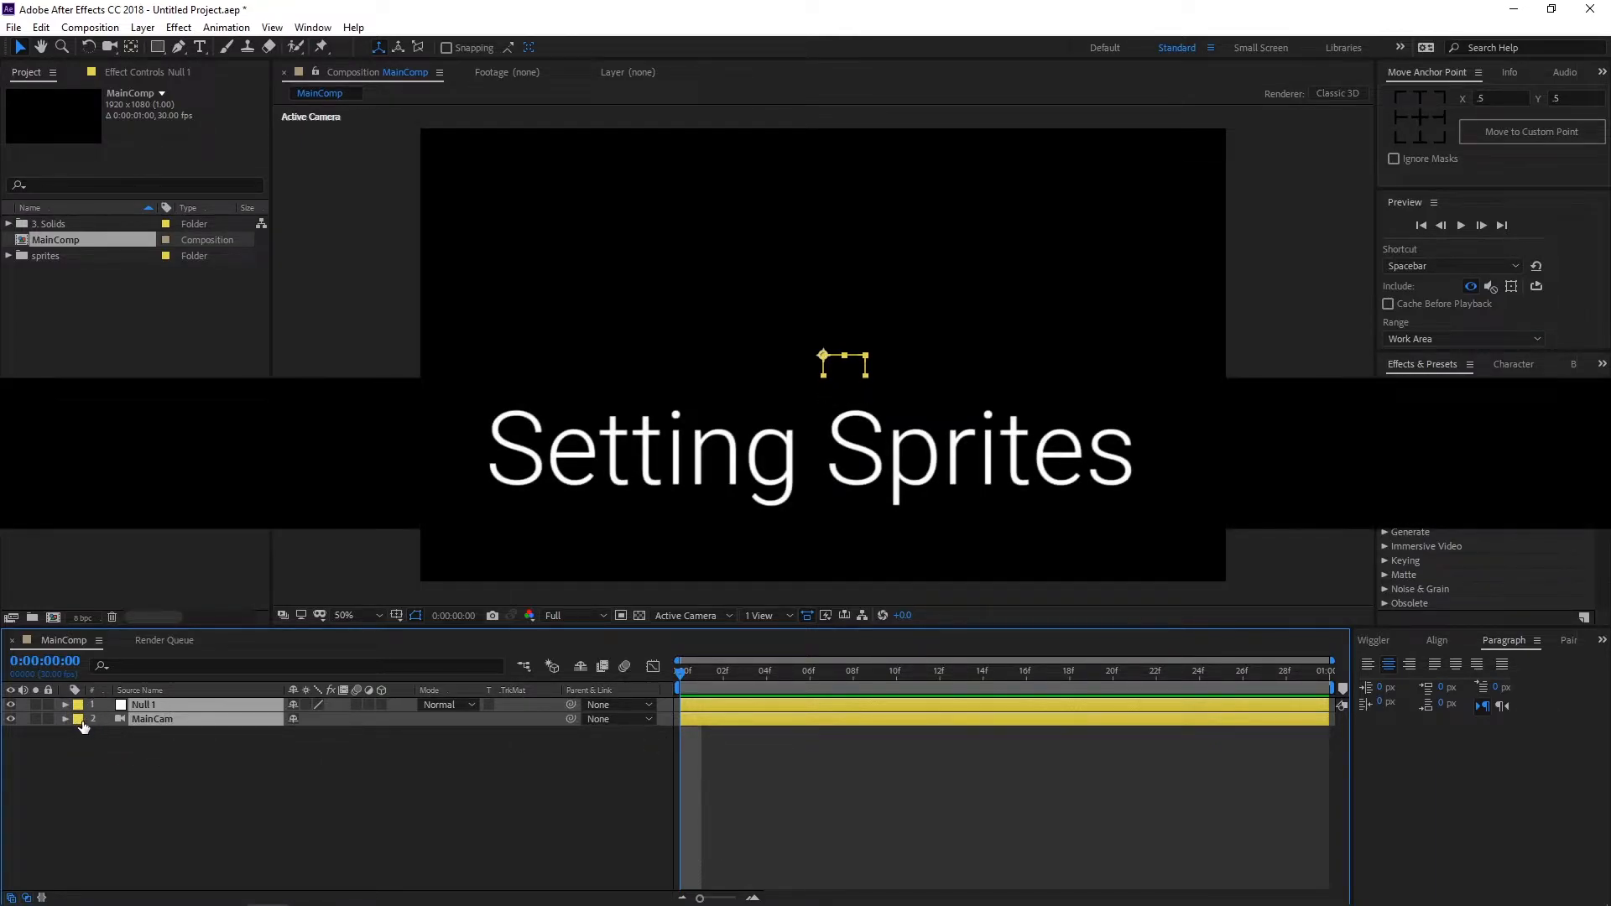
# Step: Place grass.png from the sprites folder into MainComp as the lowest layer, beneath MainCam
pyautogui.click(65, 280)
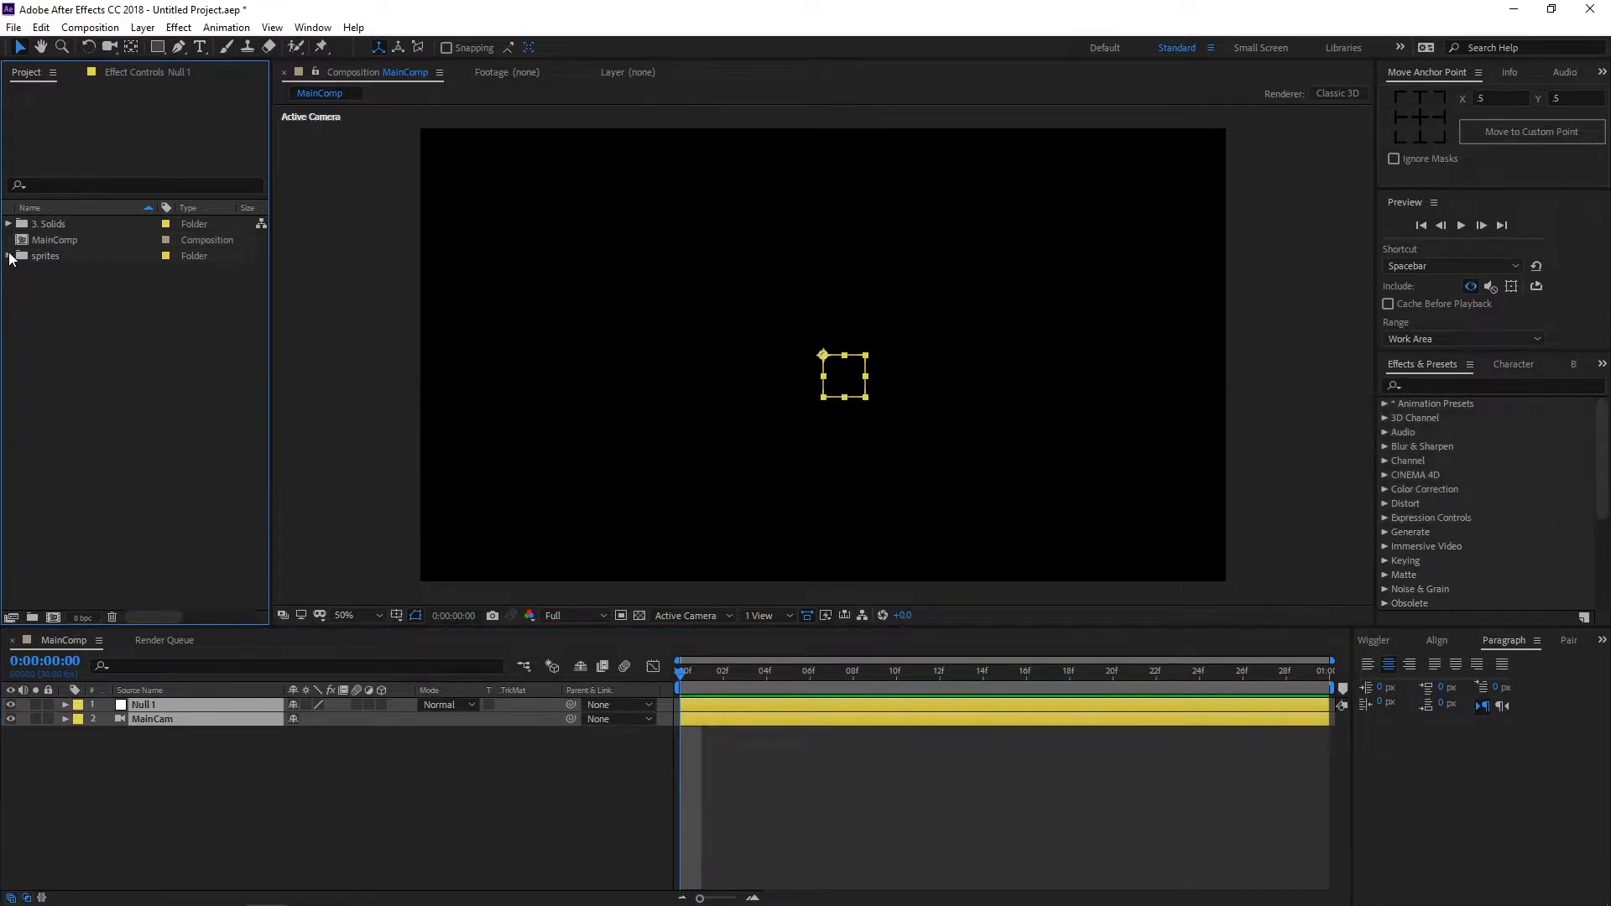
pyautogui.click(9, 256)
pyautogui.click(68, 269)
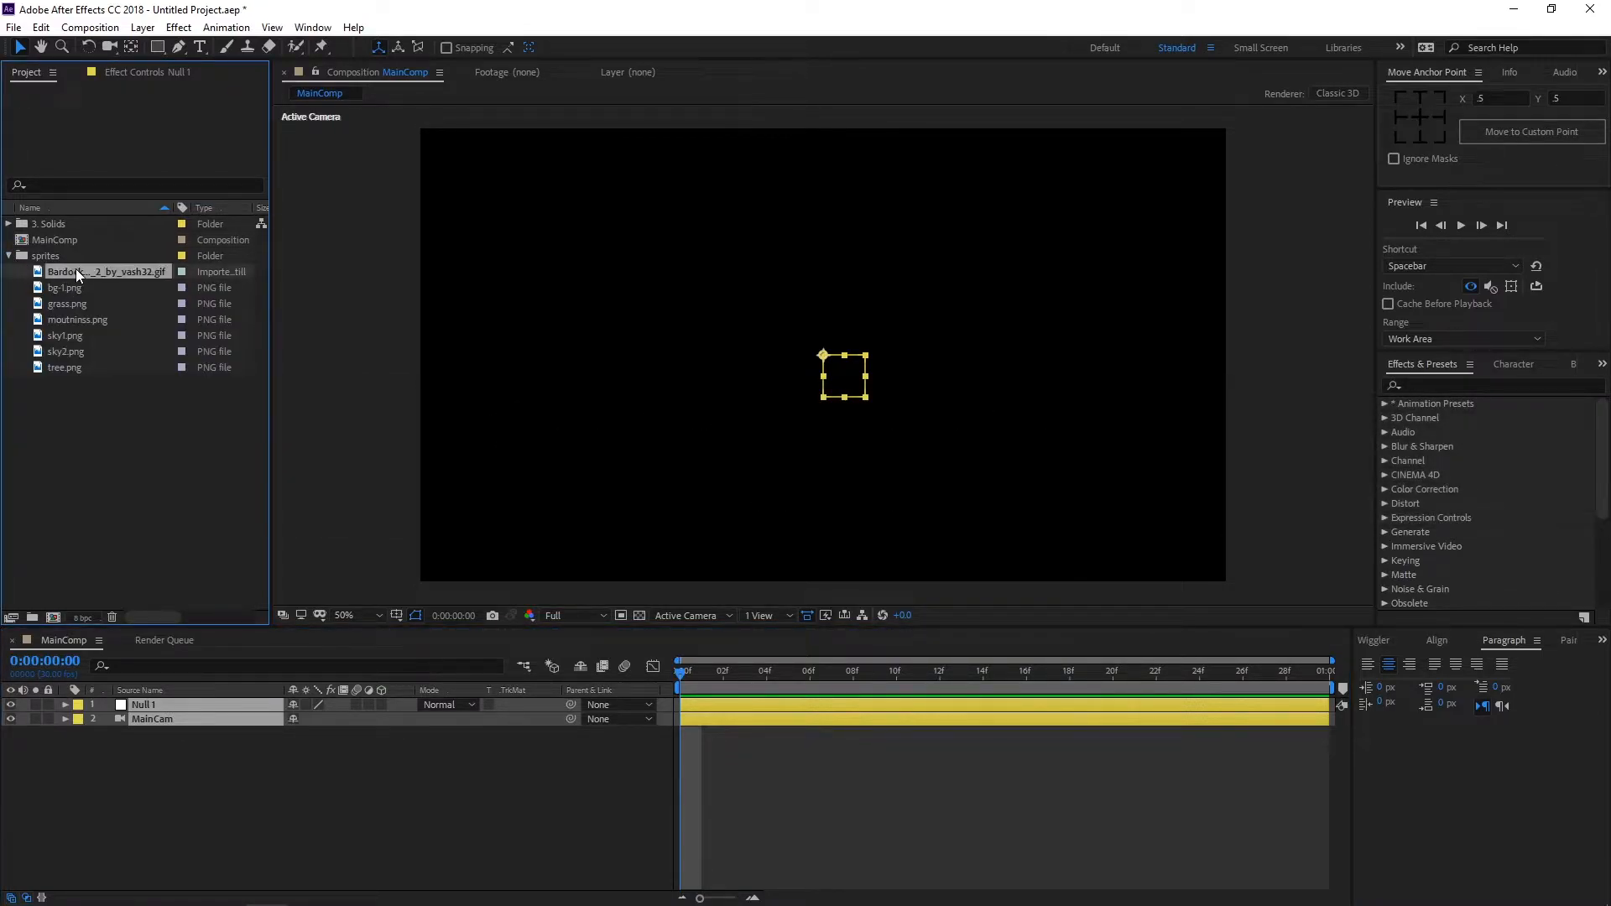
pyautogui.click(73, 289)
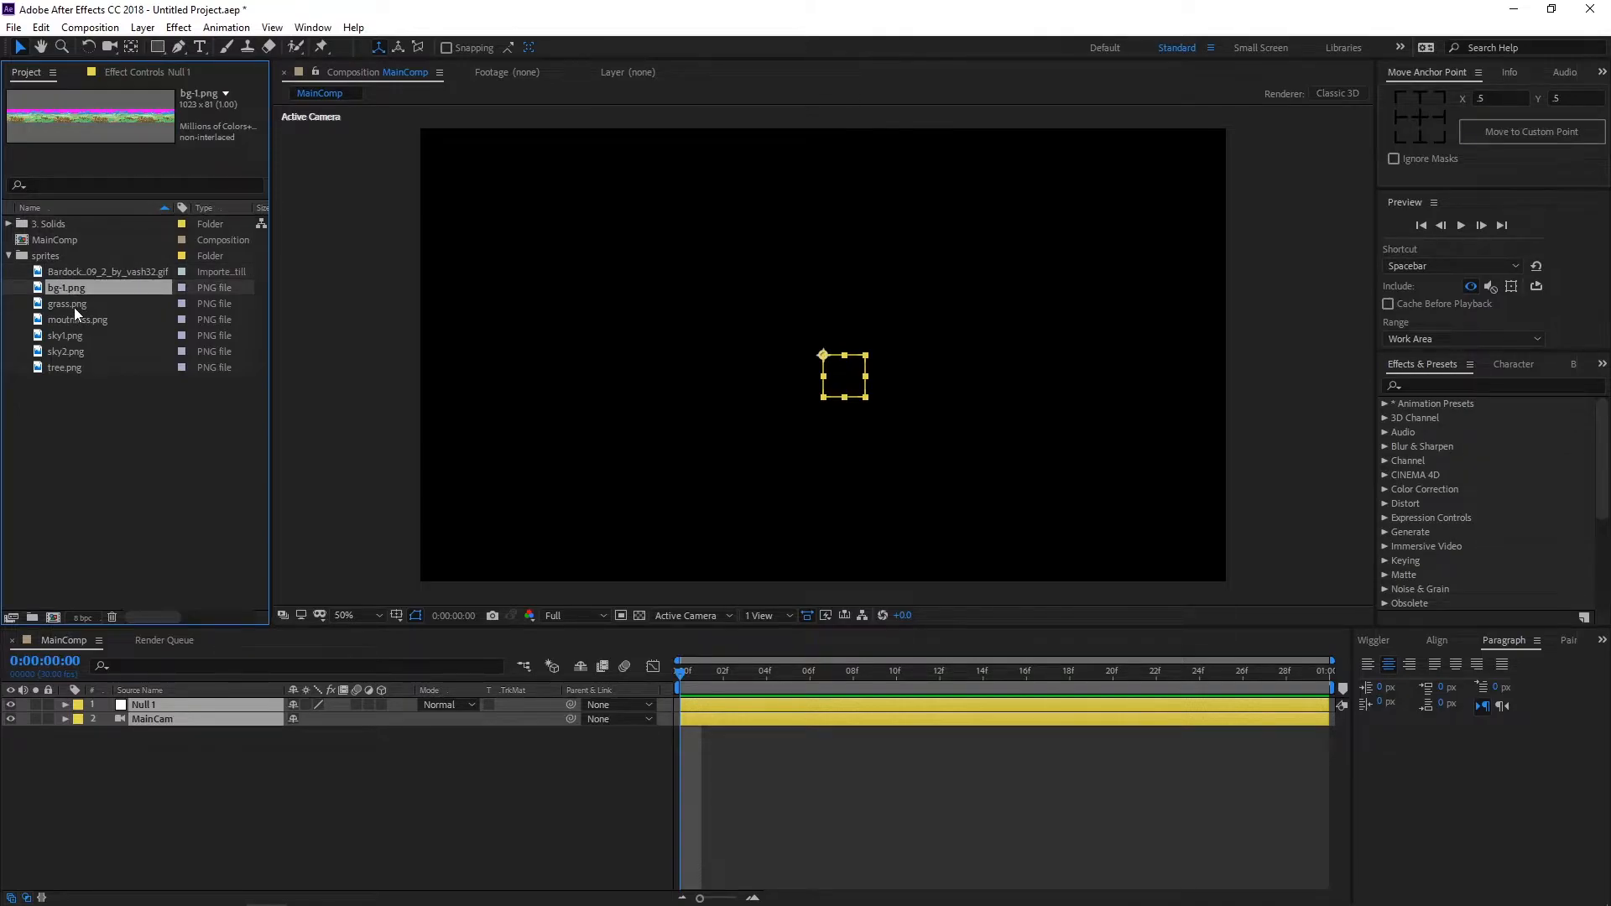
pyautogui.click(74, 305)
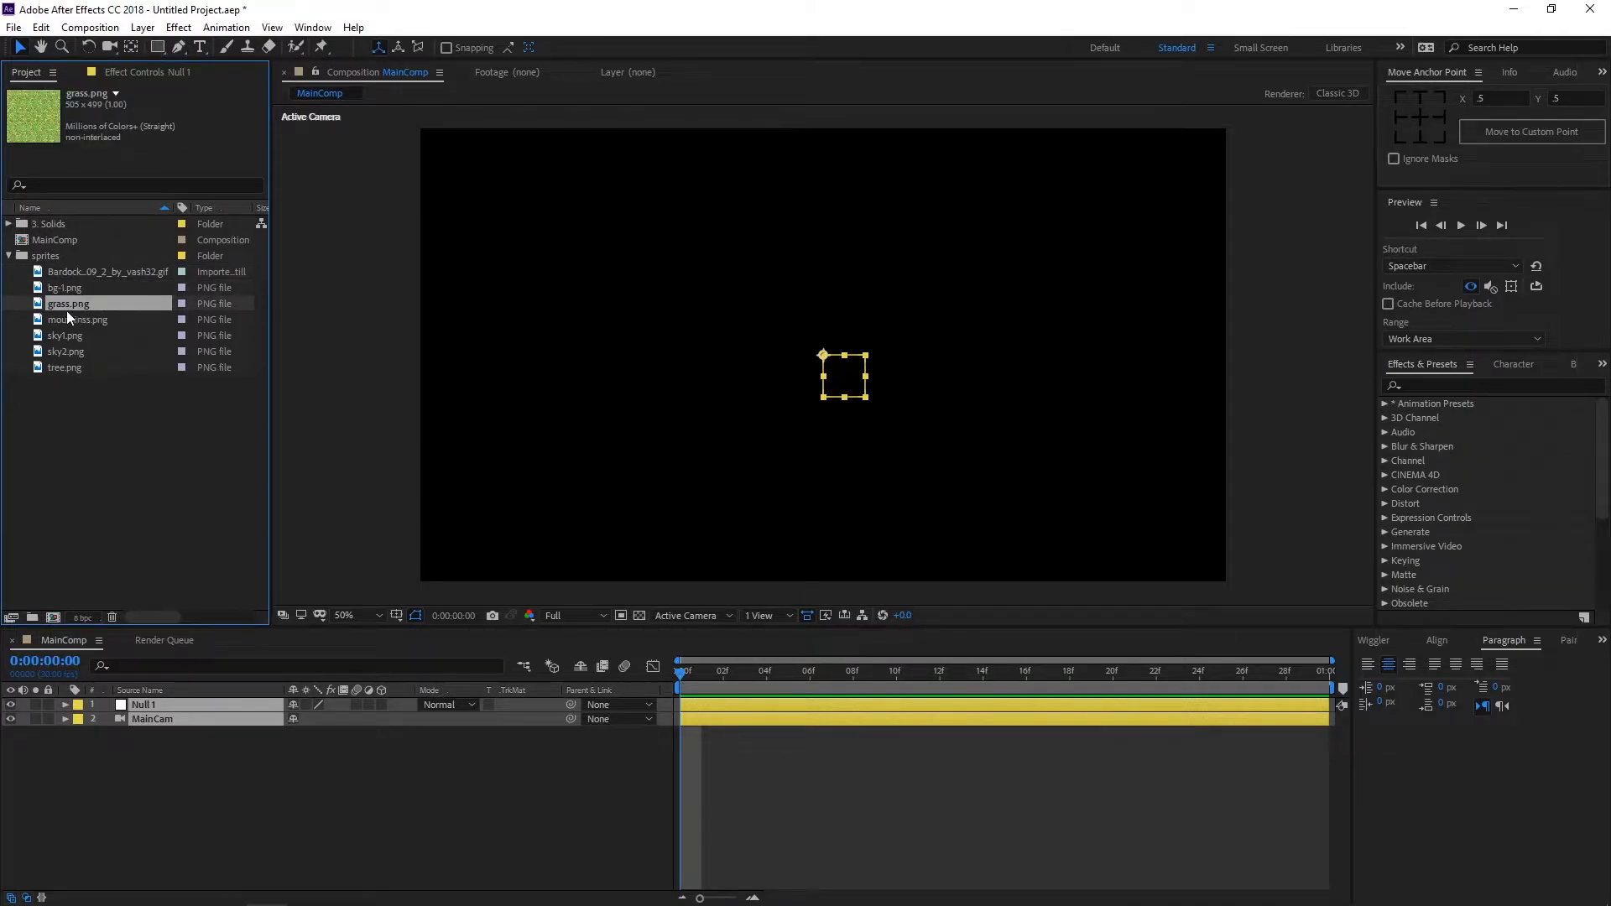
pyautogui.moveTo(67, 305); pyautogui.dragTo(158, 761)
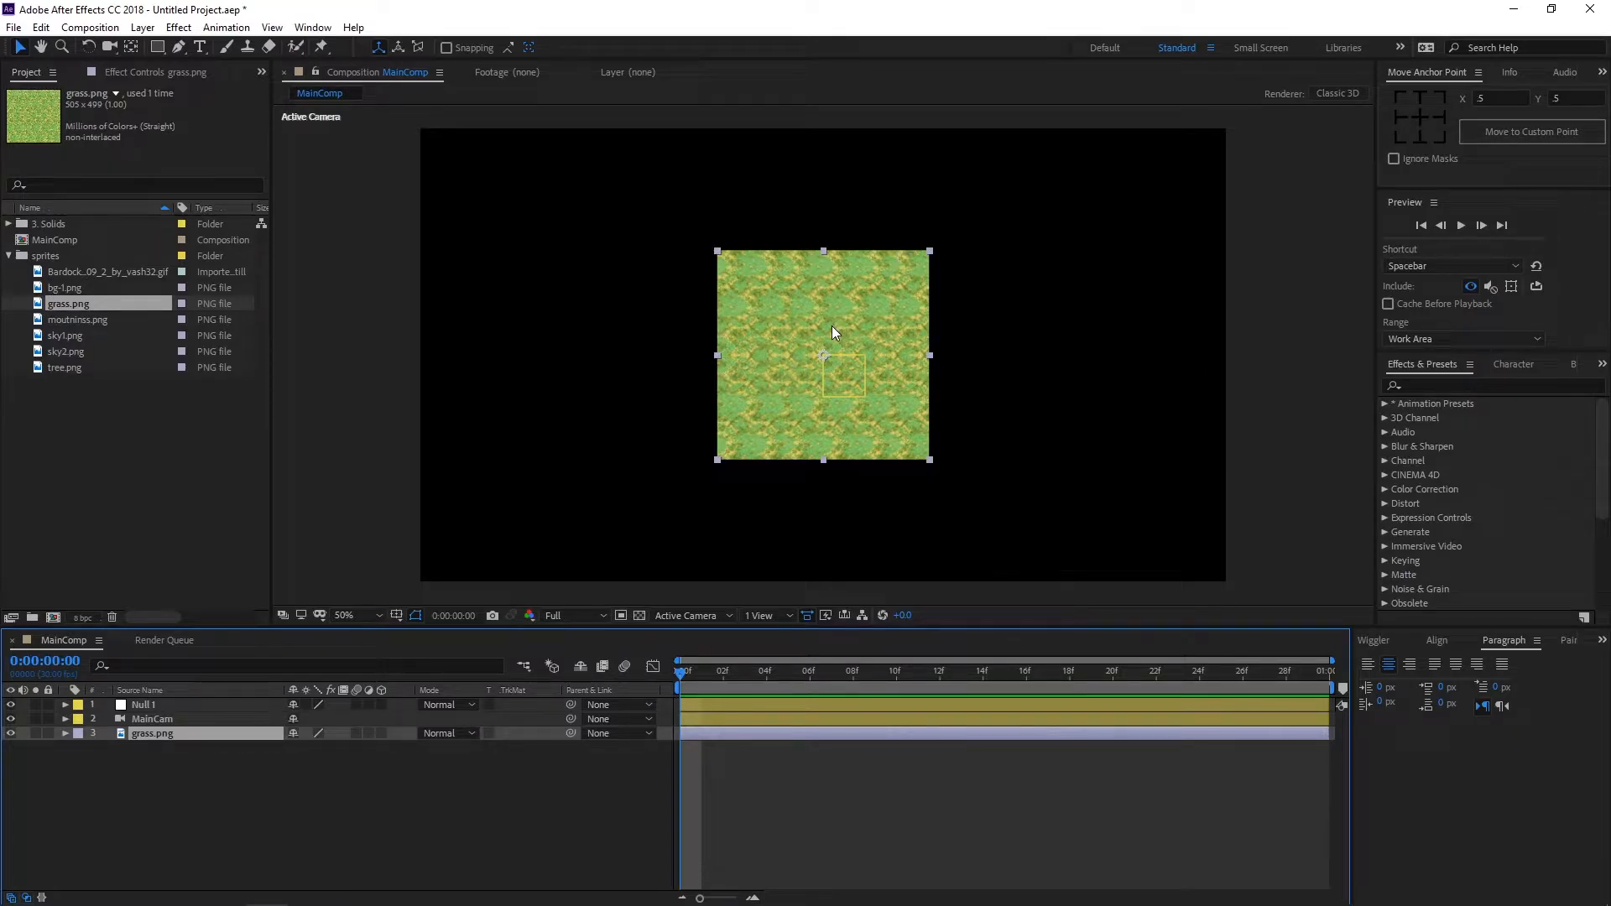
# Step: Try a larger scale on the grass.png layer and undo the change
pyautogui.press('s')
pyautogui.moveTo(311, 752); pyautogui.dragTo(408, 756)
pyautogui.hotkey('ctrl', 'z')
# Step: Make the grass.png layer a 3D layer and collapse its properties
pyautogui.click(382, 734)
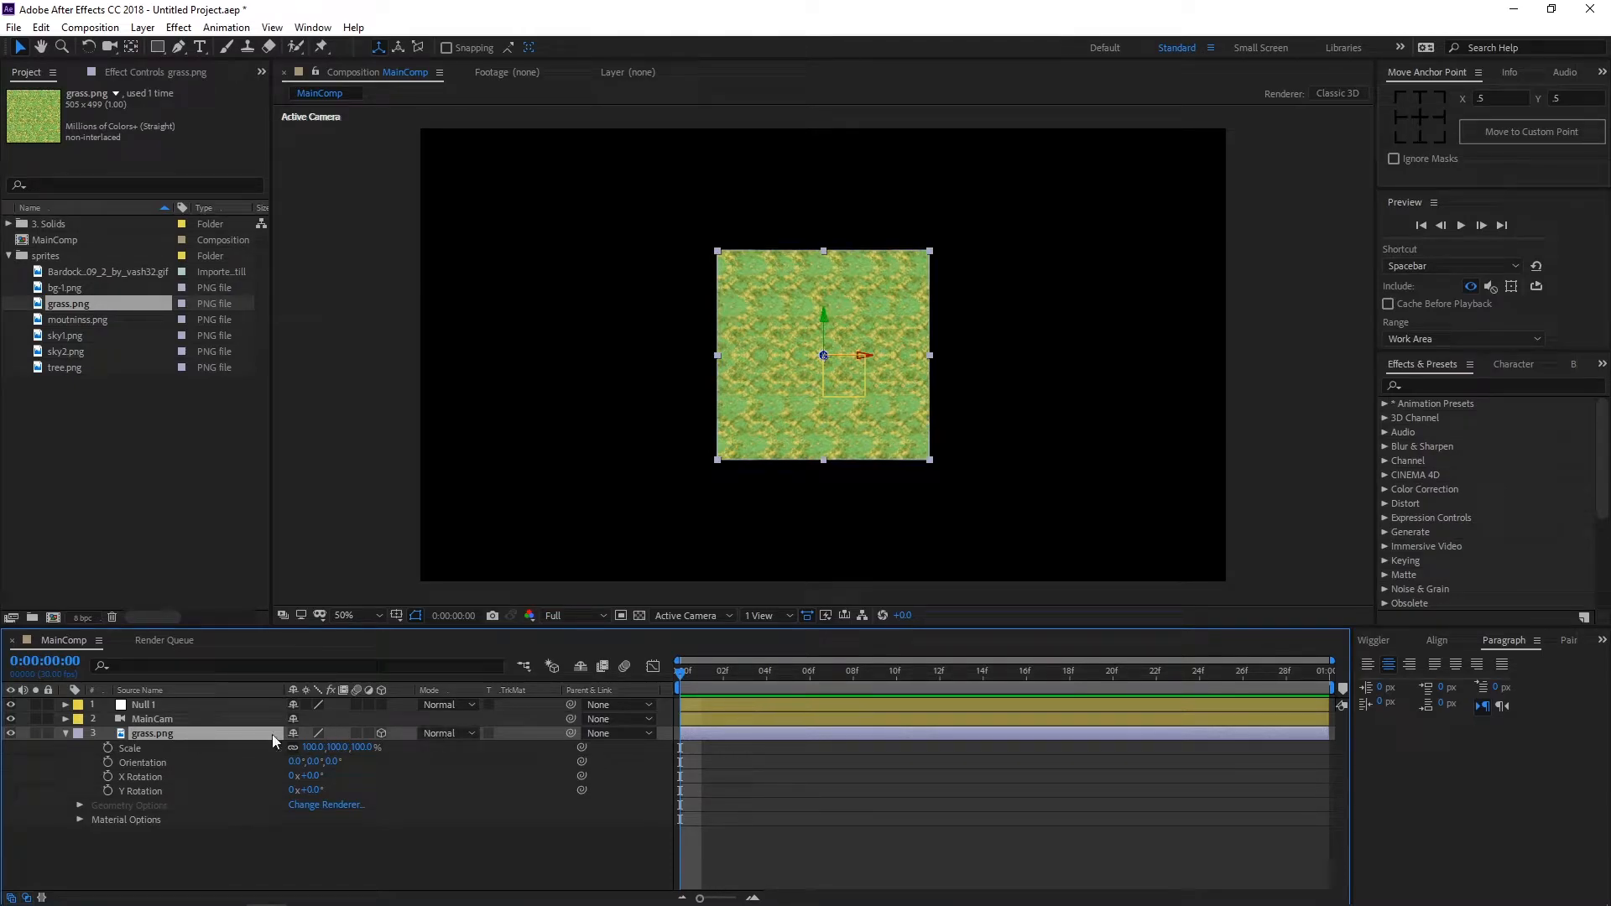
pyautogui.click(65, 733)
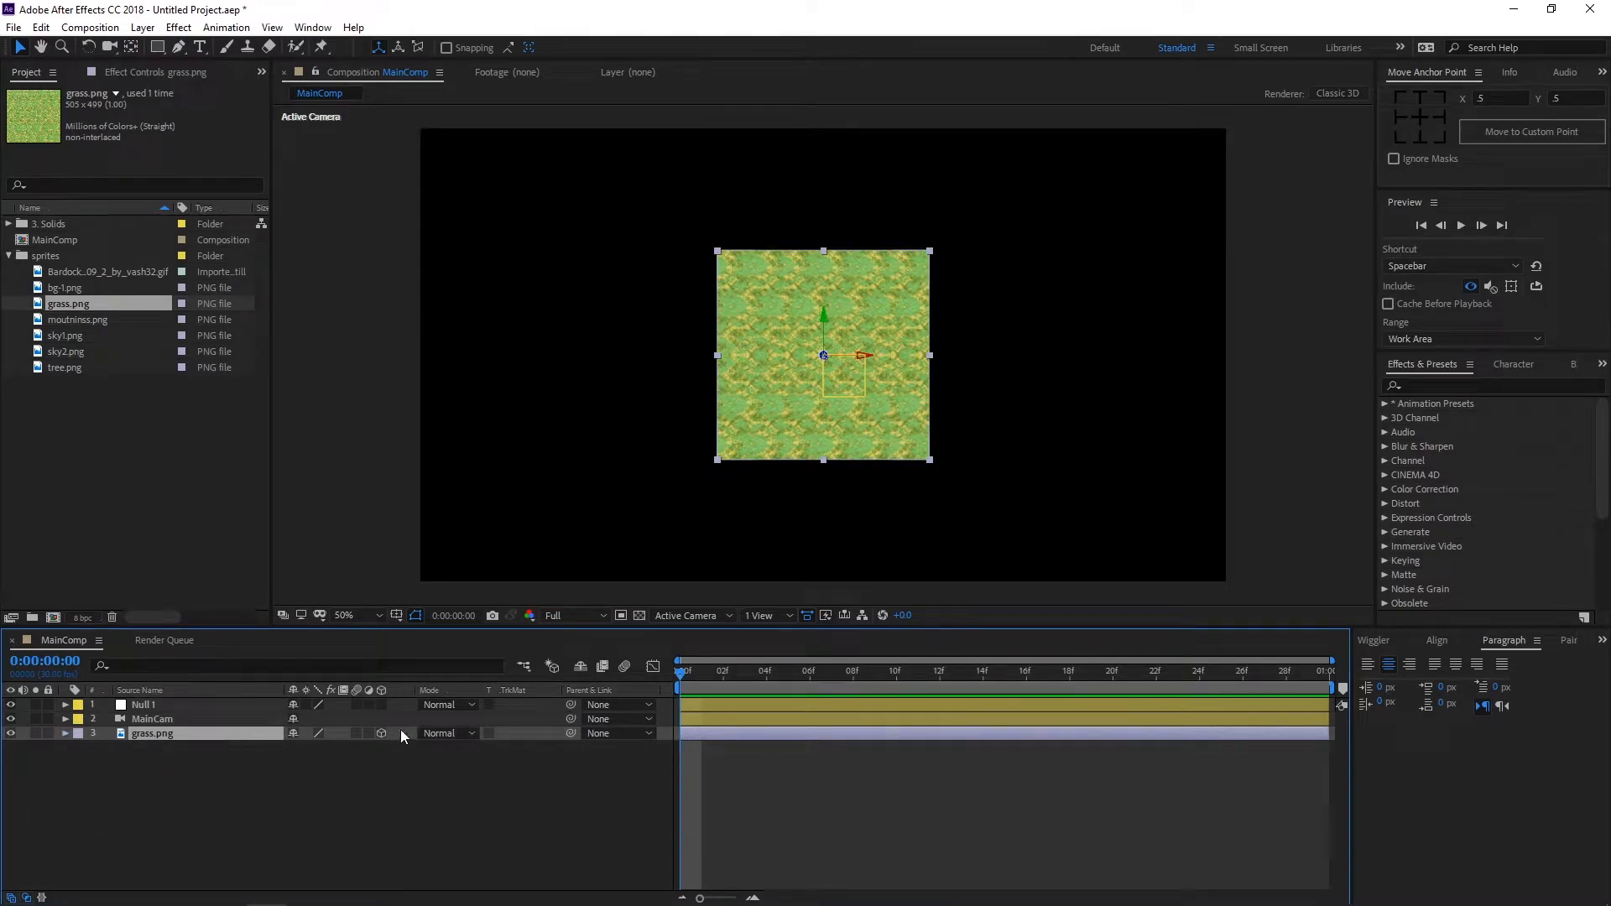
# Step: Parent the MainCam layer to the Null 1 layer
pyautogui.click(150, 722)
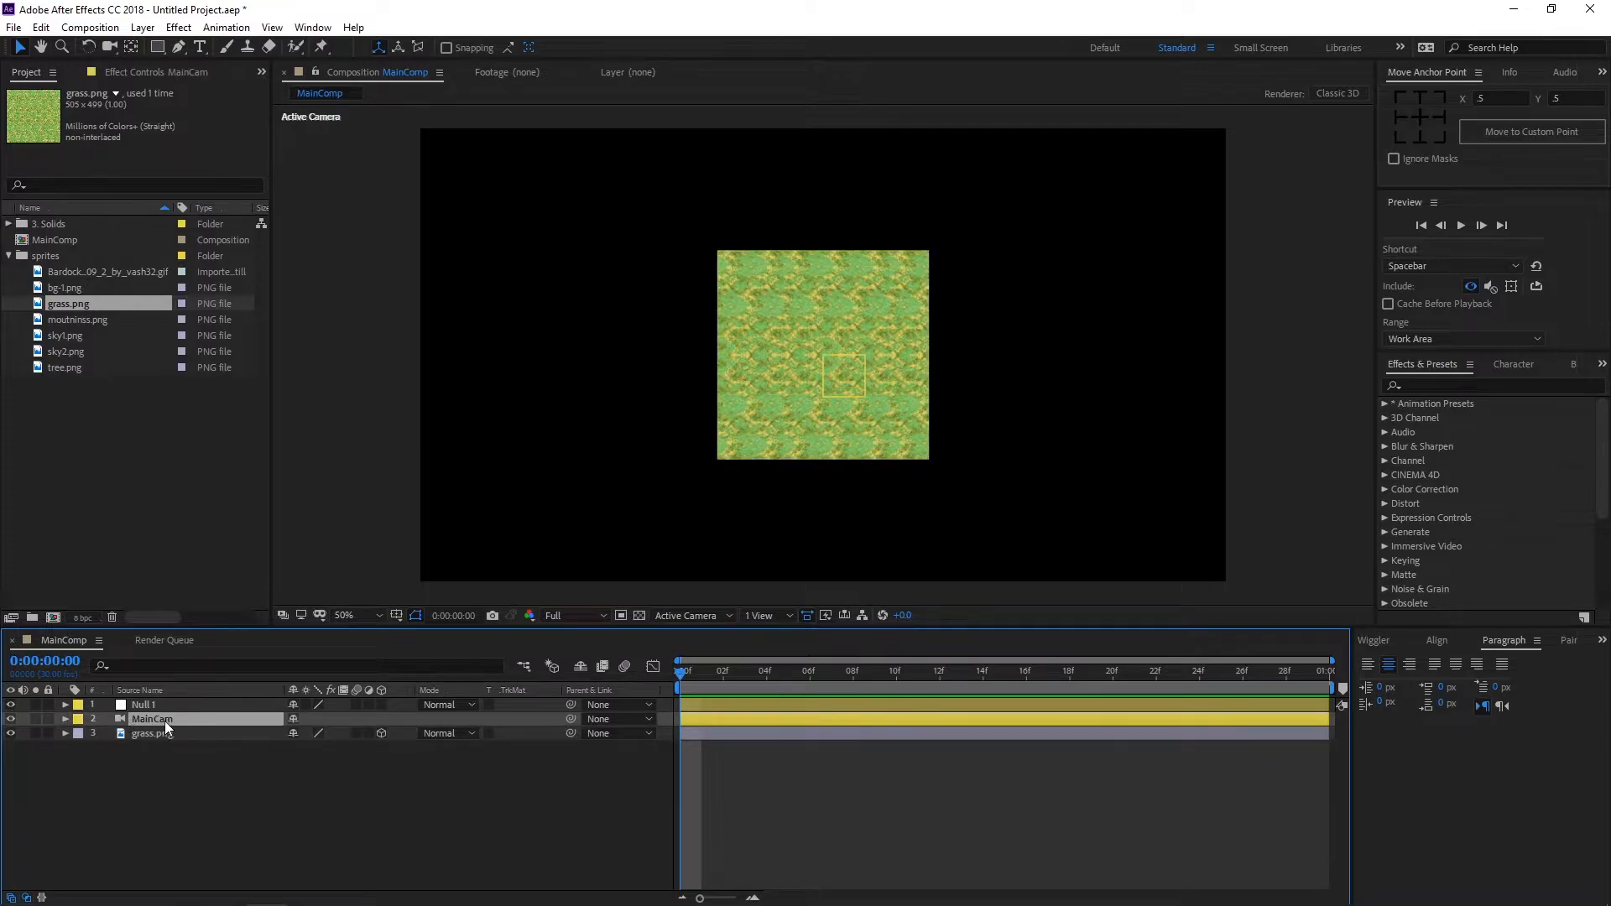
pyautogui.click(180, 704)
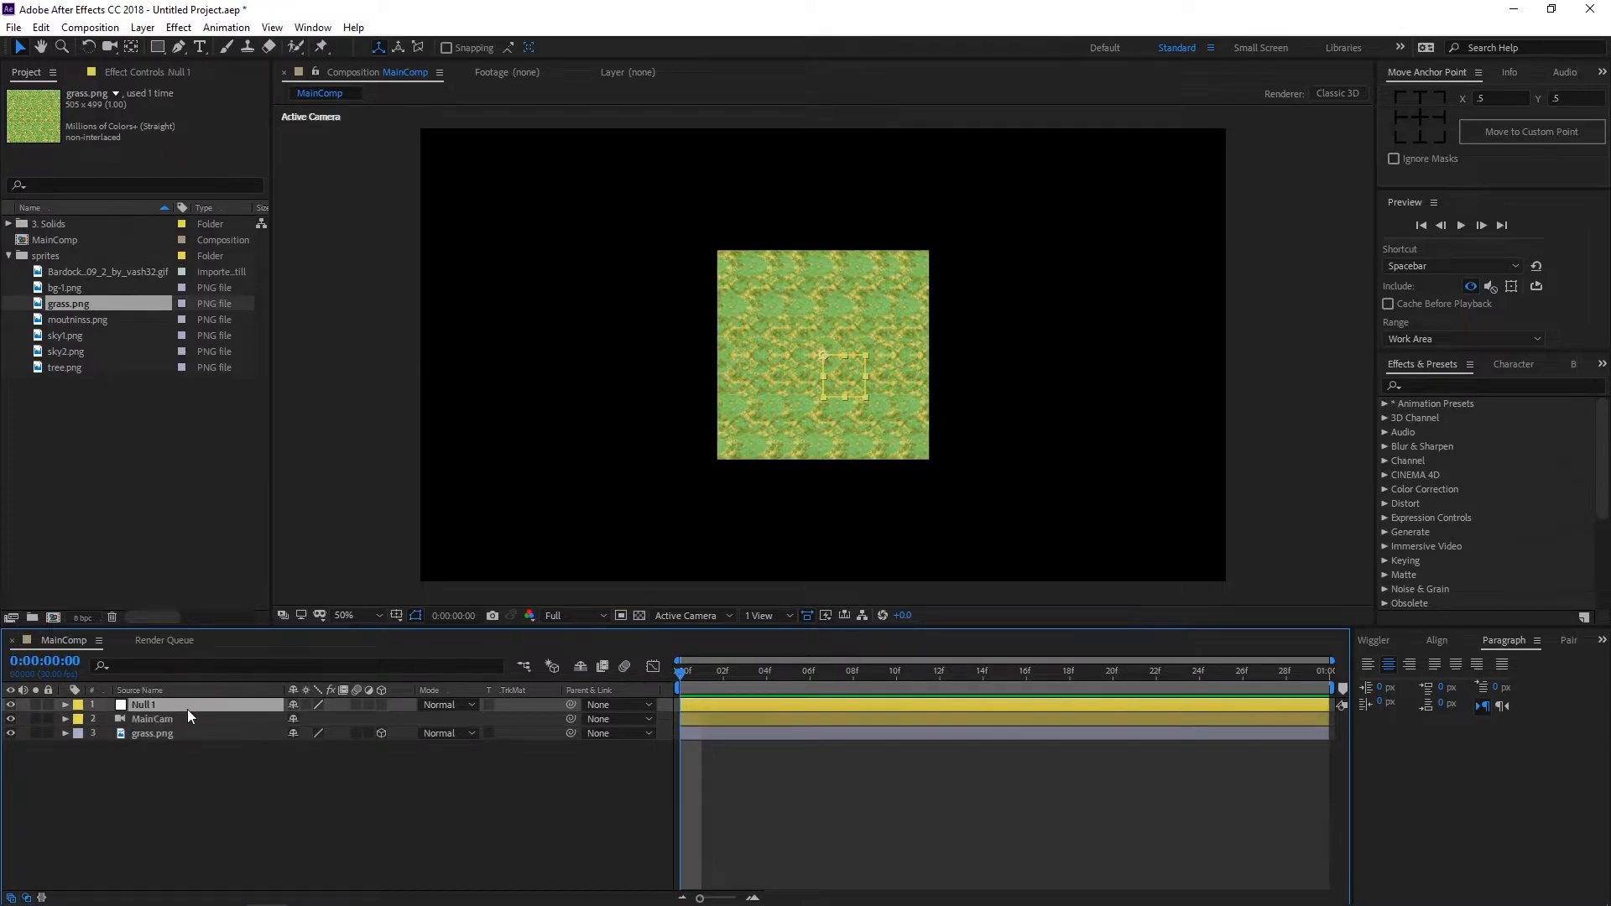
pyautogui.click(214, 721)
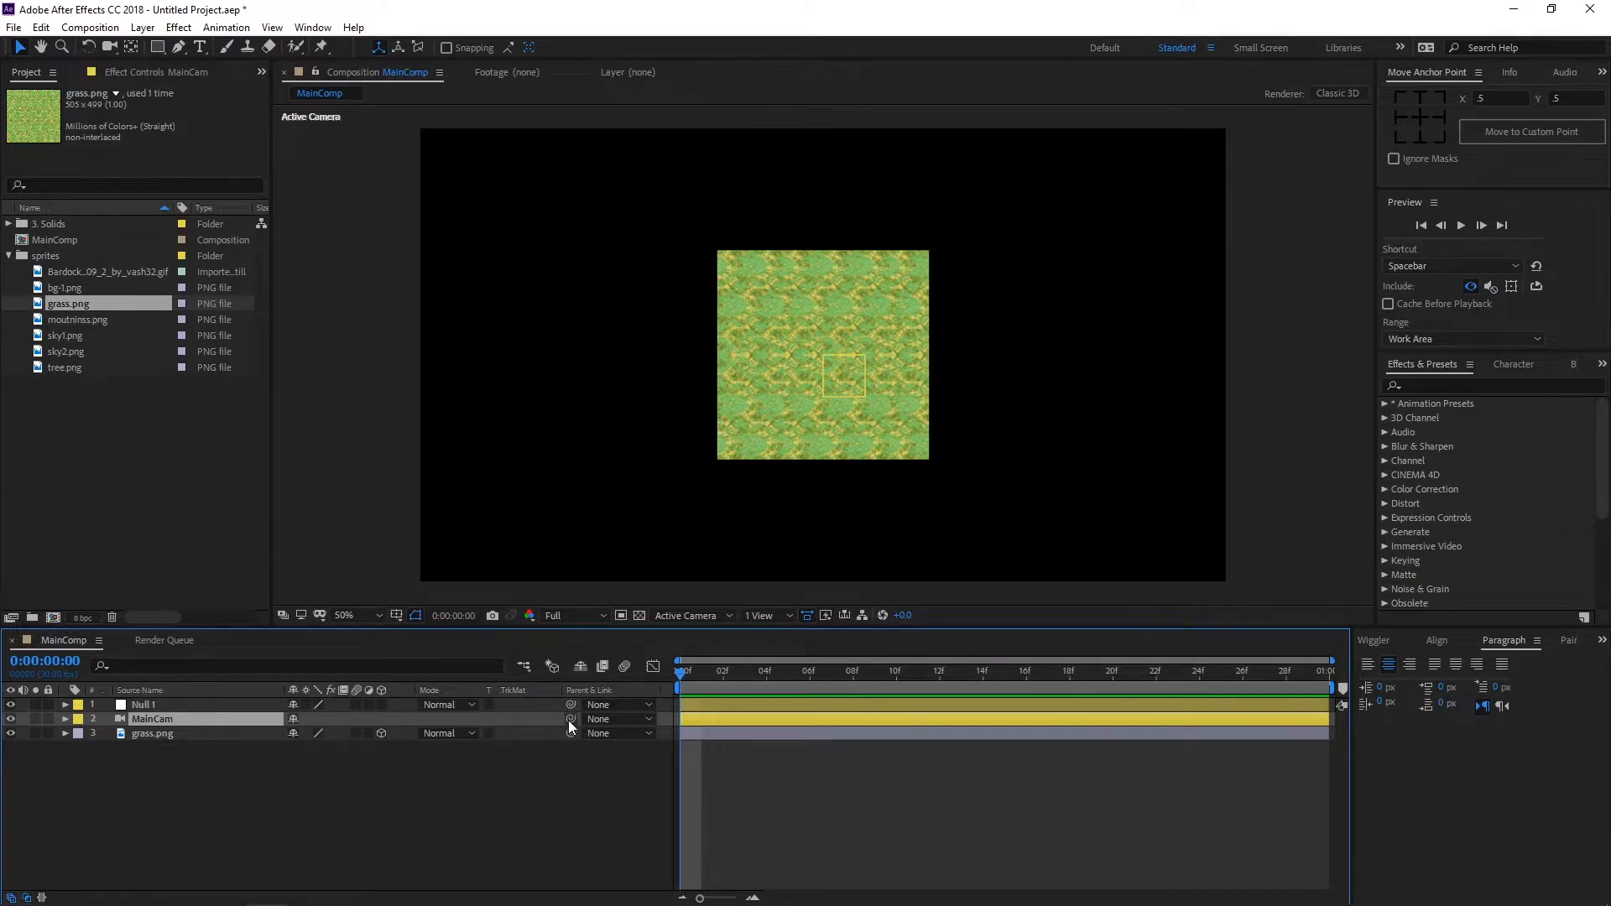
pyautogui.moveTo(569, 719); pyautogui.dragTo(163, 704)
pyautogui.click(171, 734)
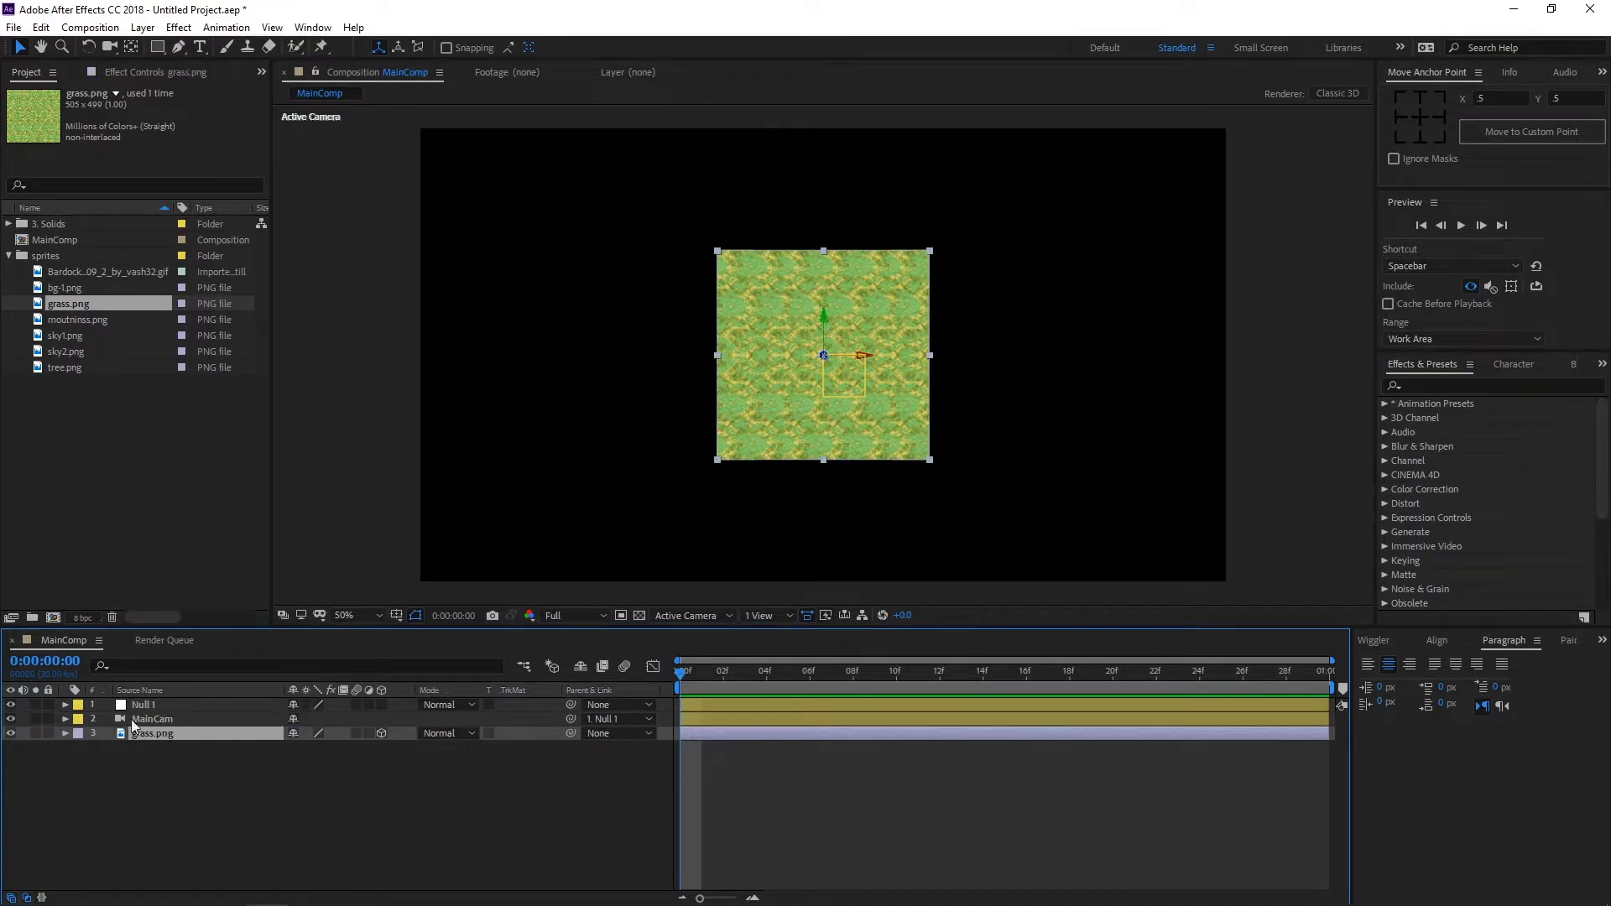
# Step: Try shifting the Null 1 layer horizontally to an X position of about 1012
pyautogui.click(156, 707)
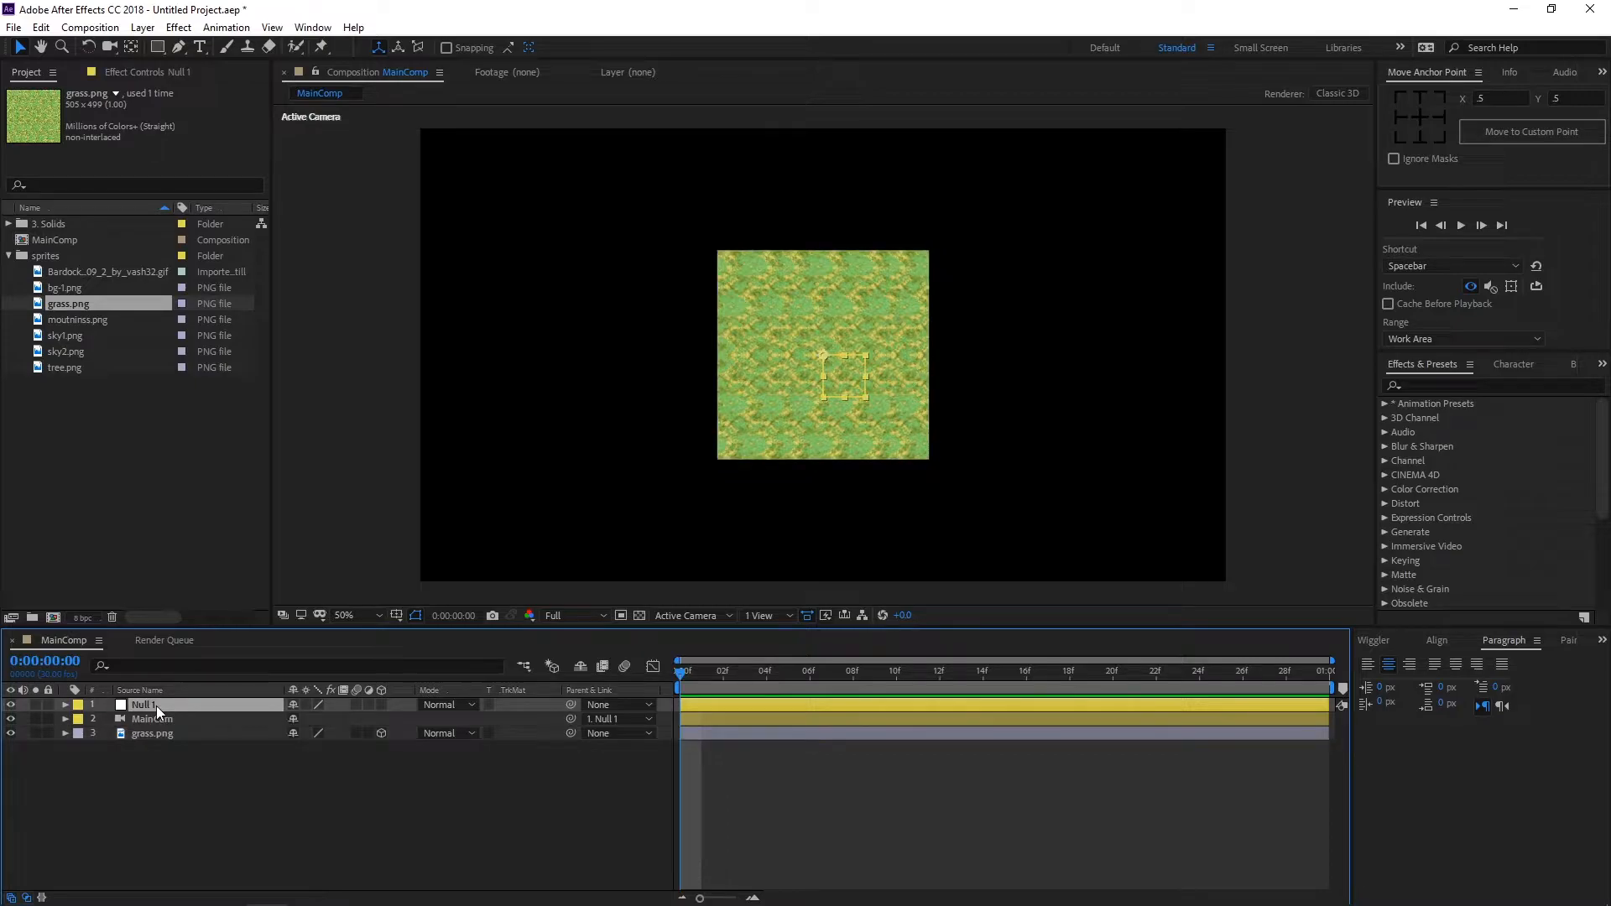
pyautogui.press('p')
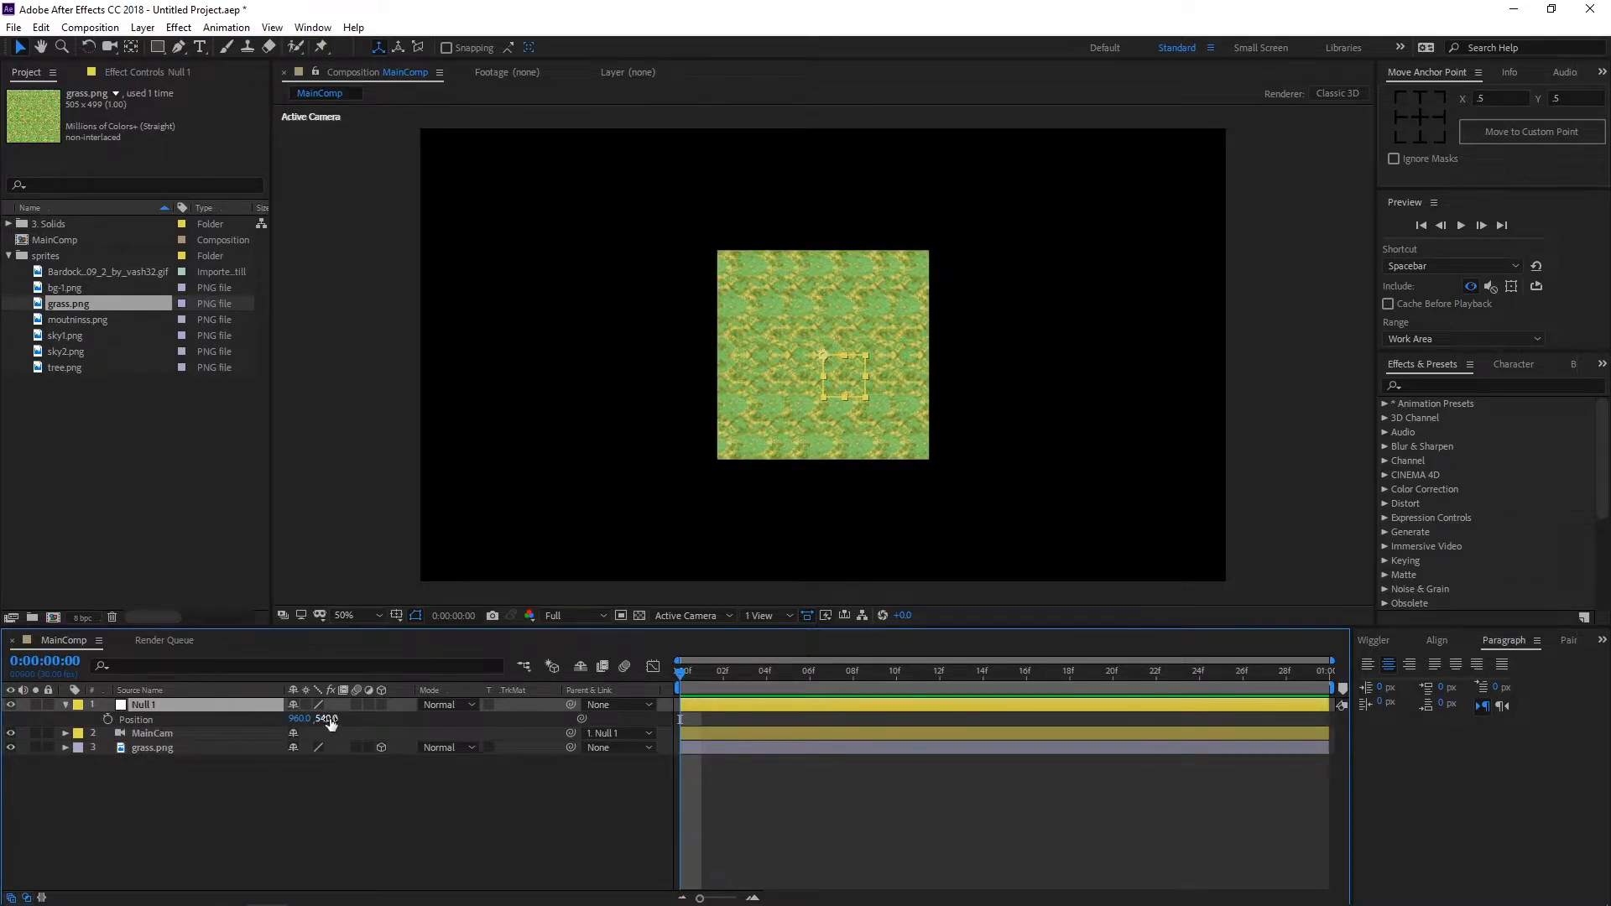
pyautogui.moveTo(295, 719); pyautogui.dragTo(220, 730)
# Step: Try changing the grass.png layer's X position and undo that move
pyautogui.click(222, 749)
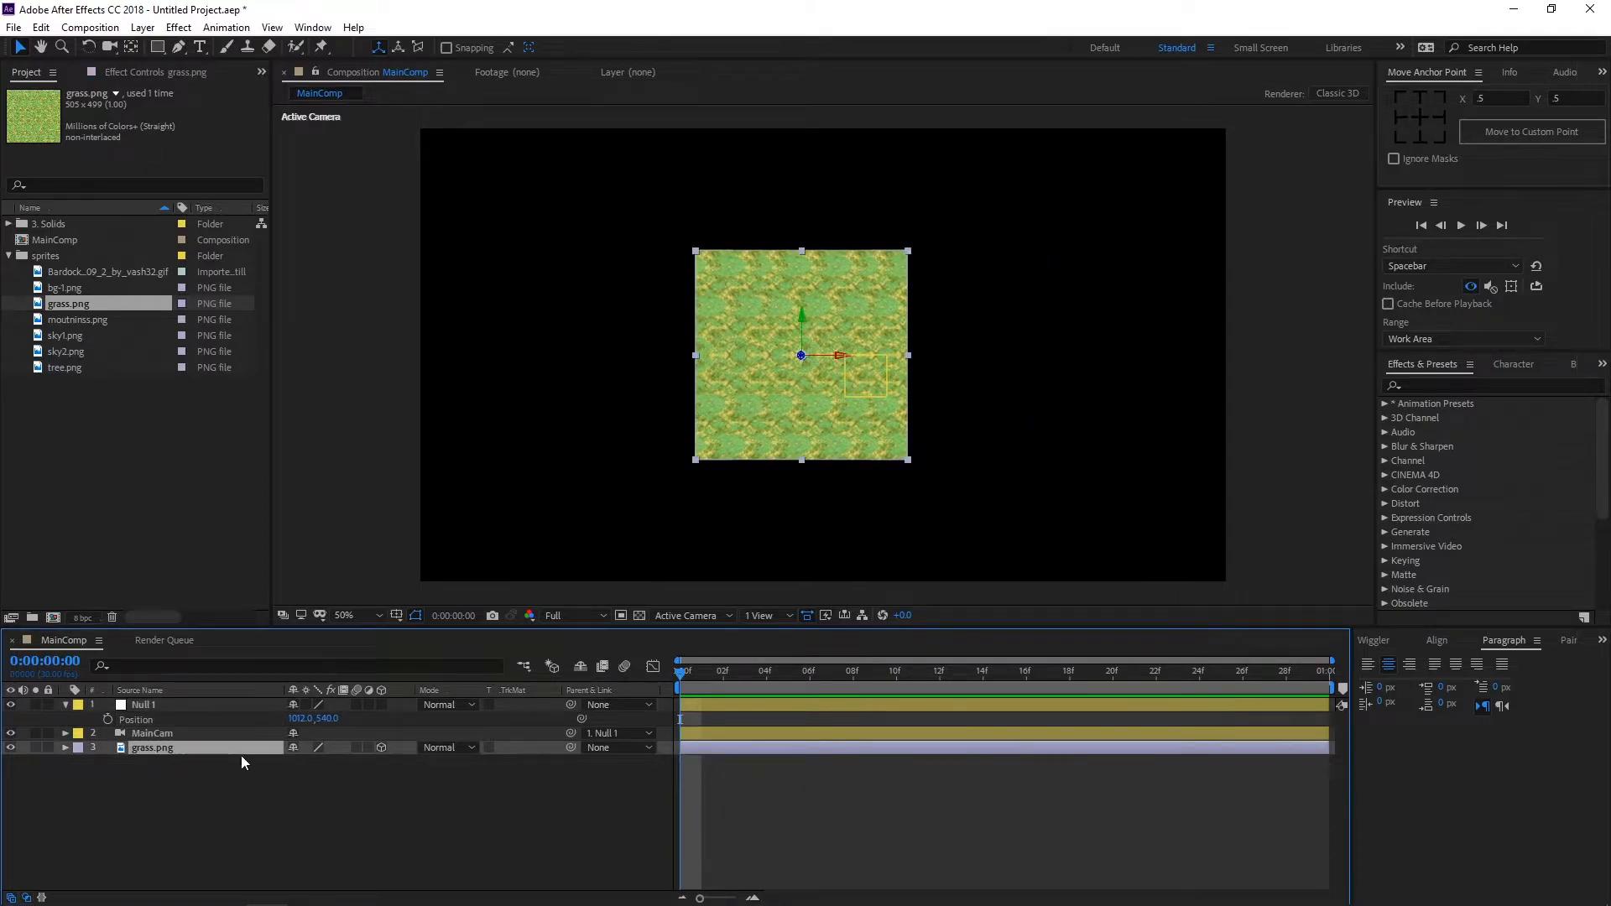
pyautogui.press('p')
pyautogui.moveTo(300, 762)
pyautogui.mouseDown()
pyautogui.moveTo(373, 762)
pyautogui.moveTo(328, 761)
pyautogui.mouseUp()
pyautogui.hotkey('ctrl', 'z')
# Step: Collapse the properties of the grass.png and Null 1 layers and undo the null's position change
pyautogui.click(67, 747)
pyautogui.click(67, 705)
pyautogui.click(192, 718)
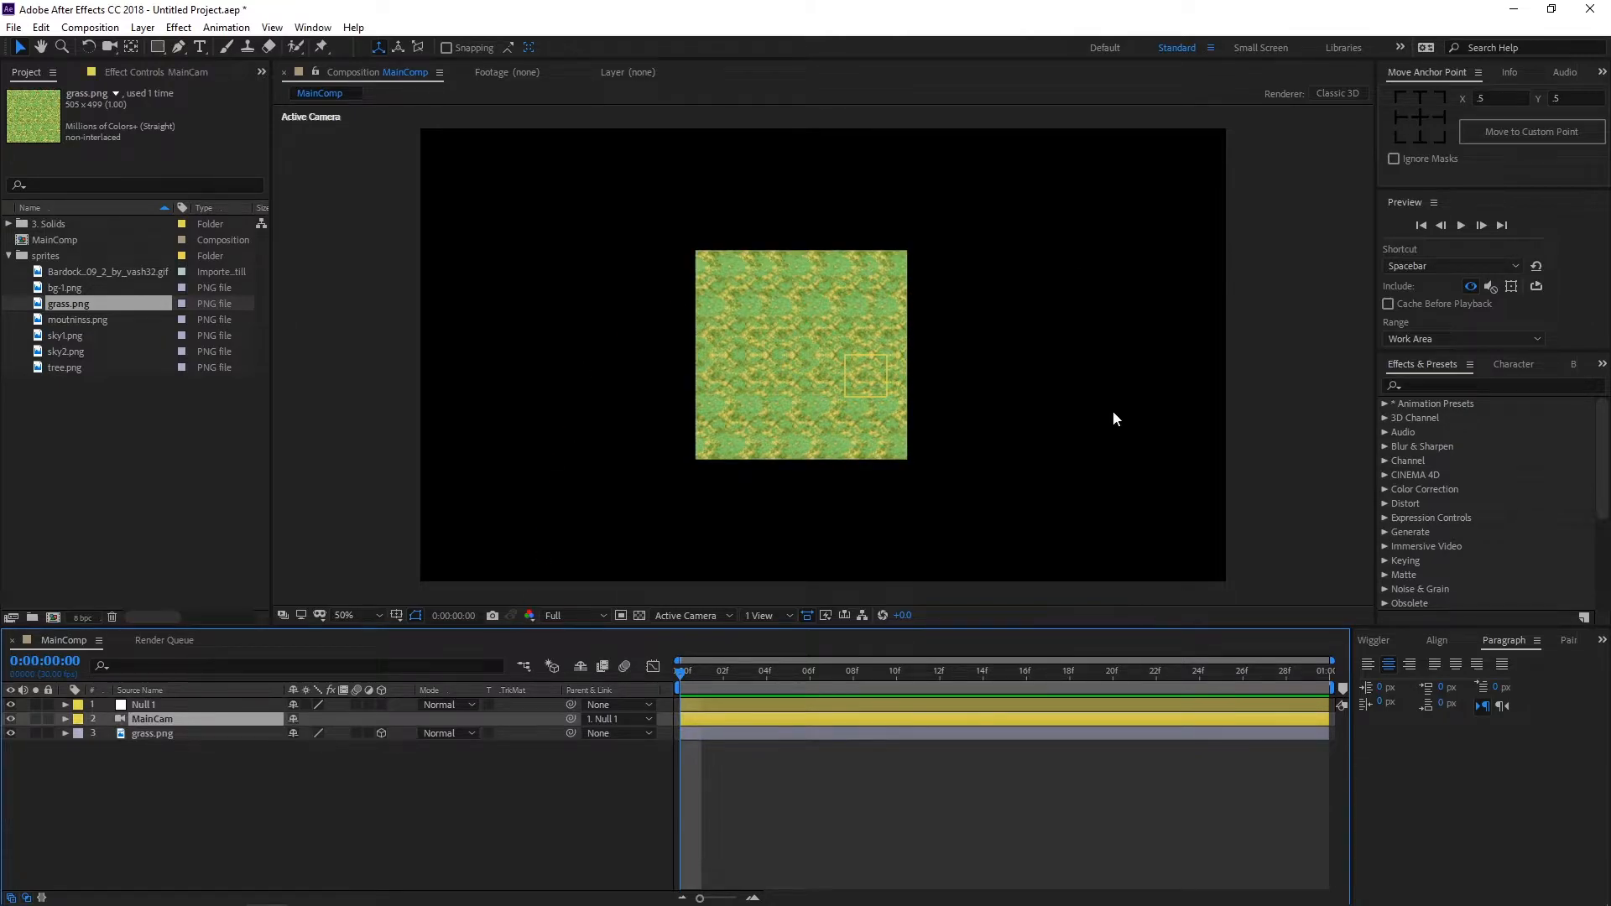
pyautogui.click(168, 734)
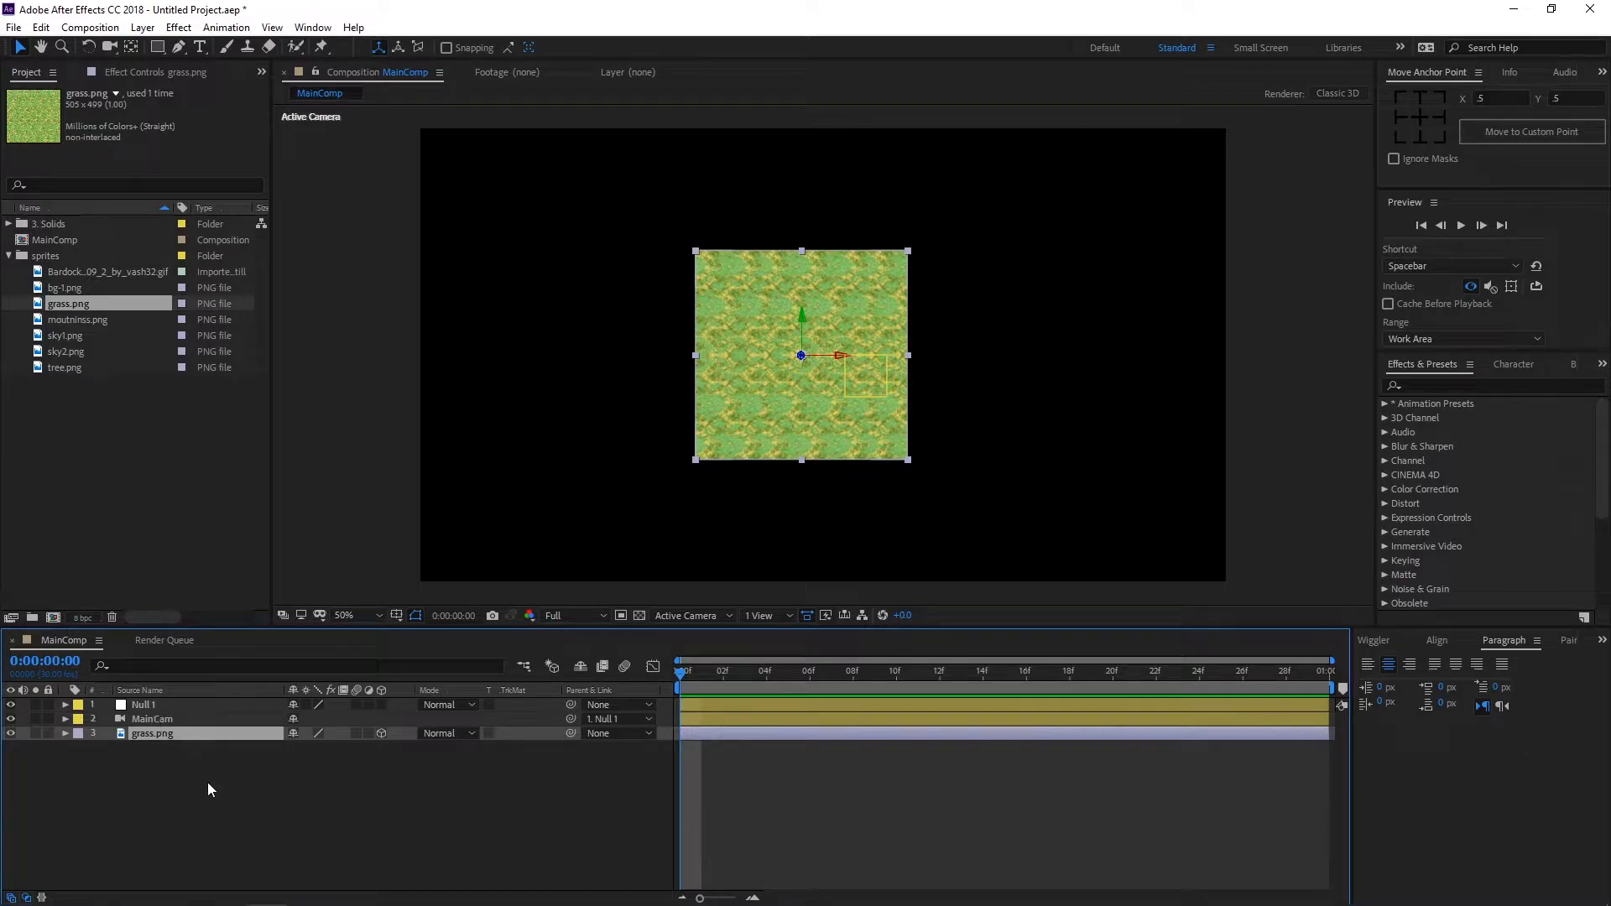
pyautogui.hotkey('ctrl', 'z')
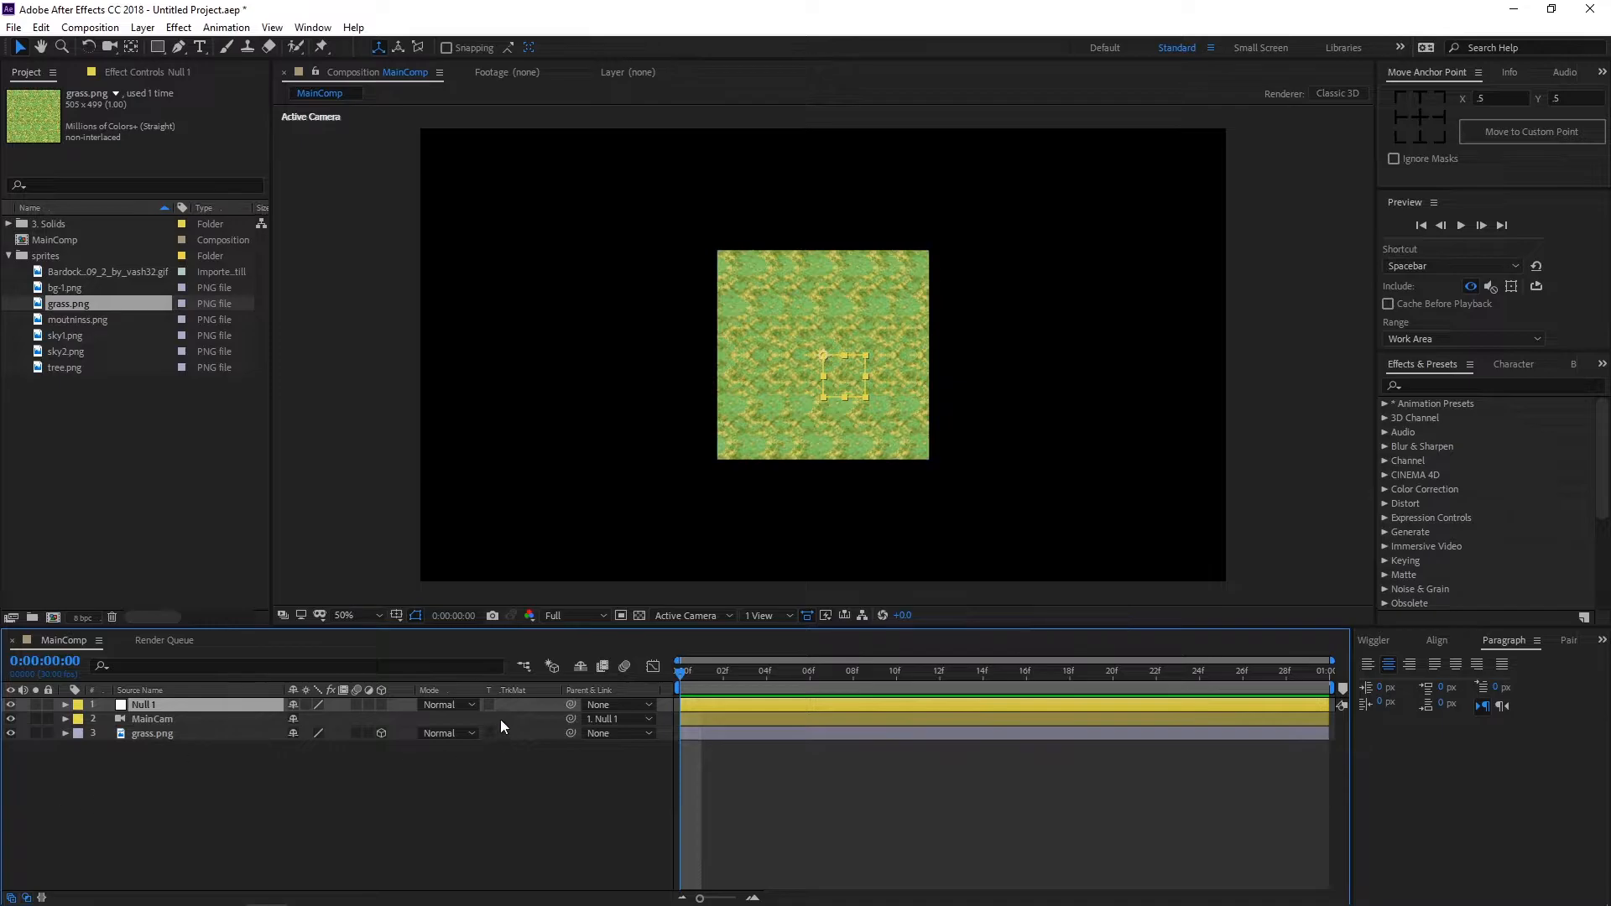
# Step: Set the X Rotation of the grass.png layer to 90° so it lies flat as ground
pyautogui.click(175, 718)
pyautogui.click(168, 706)
pyautogui.click(208, 734)
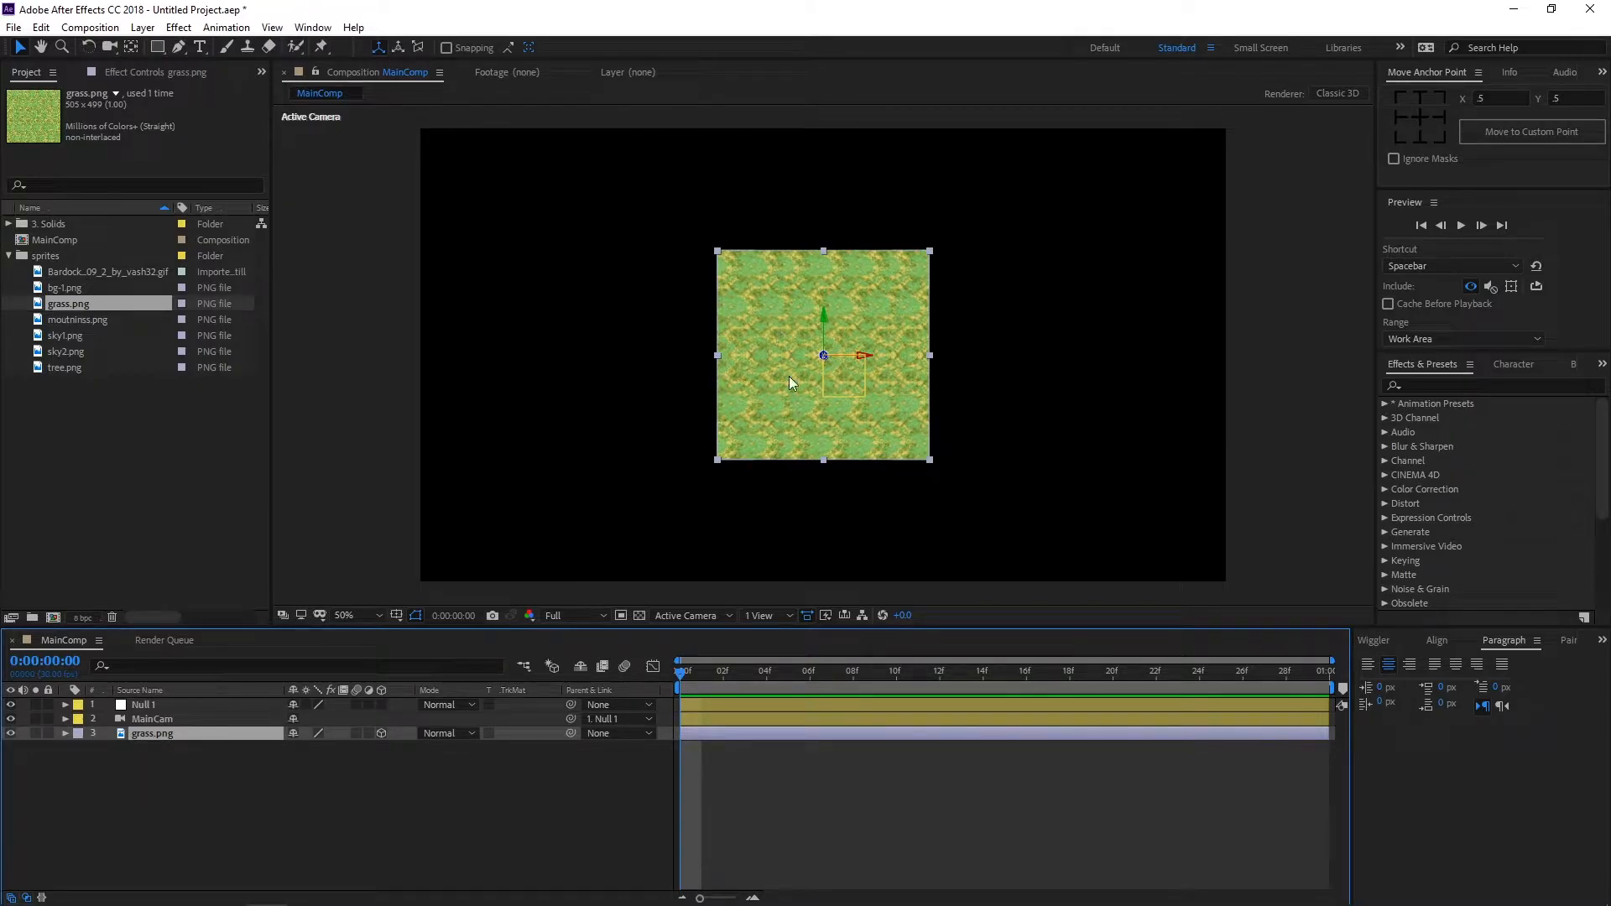
pyautogui.click(64, 733)
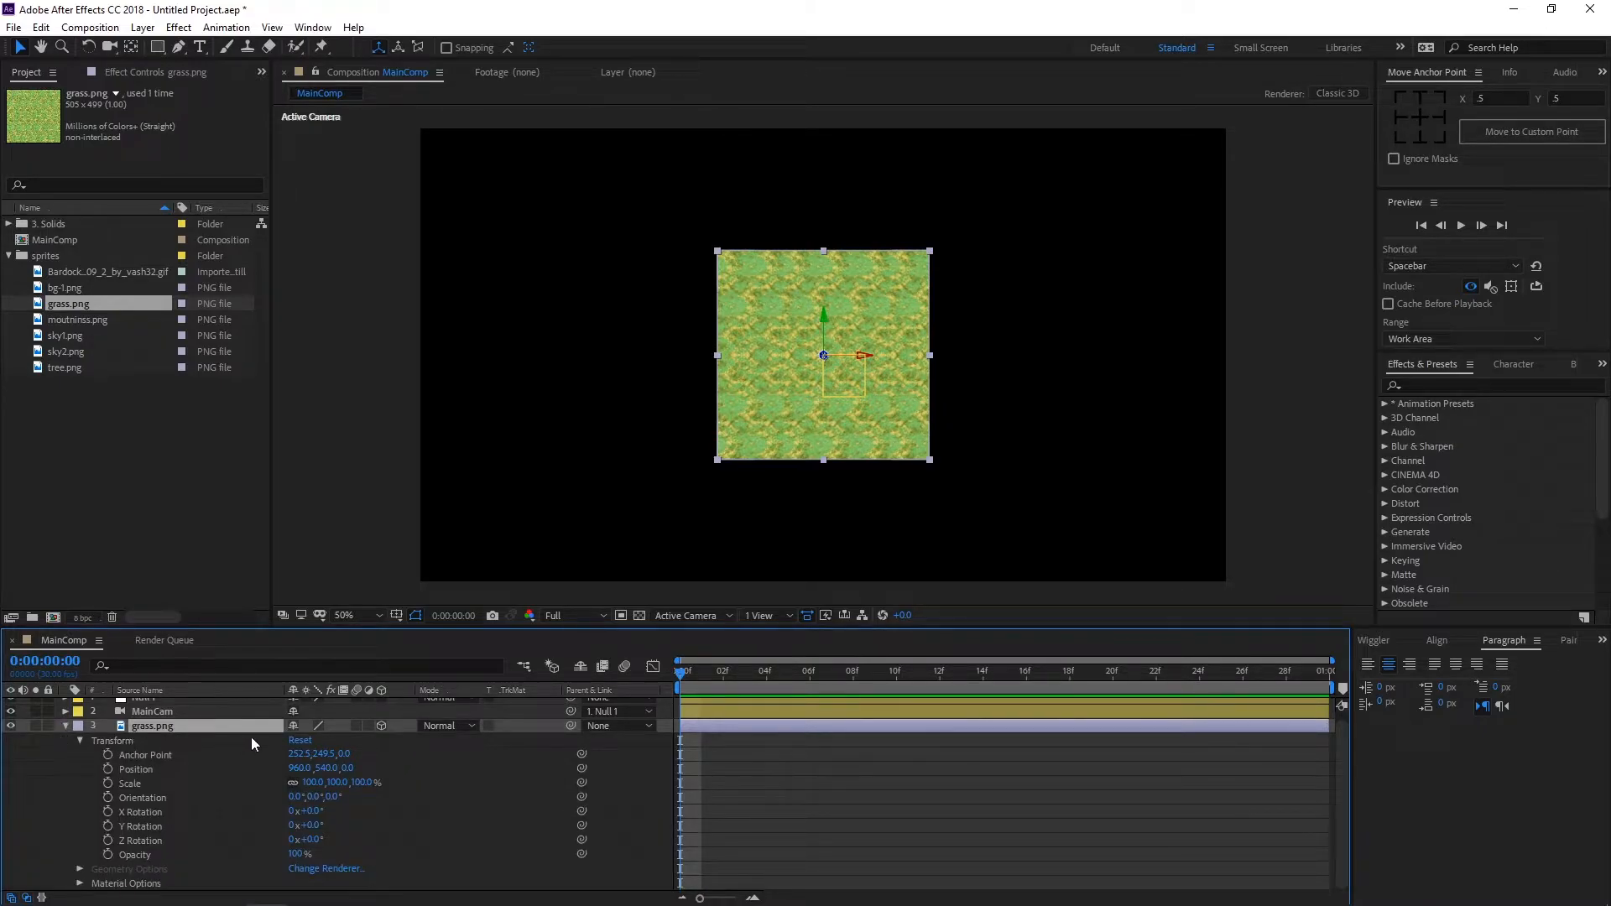
pyautogui.click(129, 813)
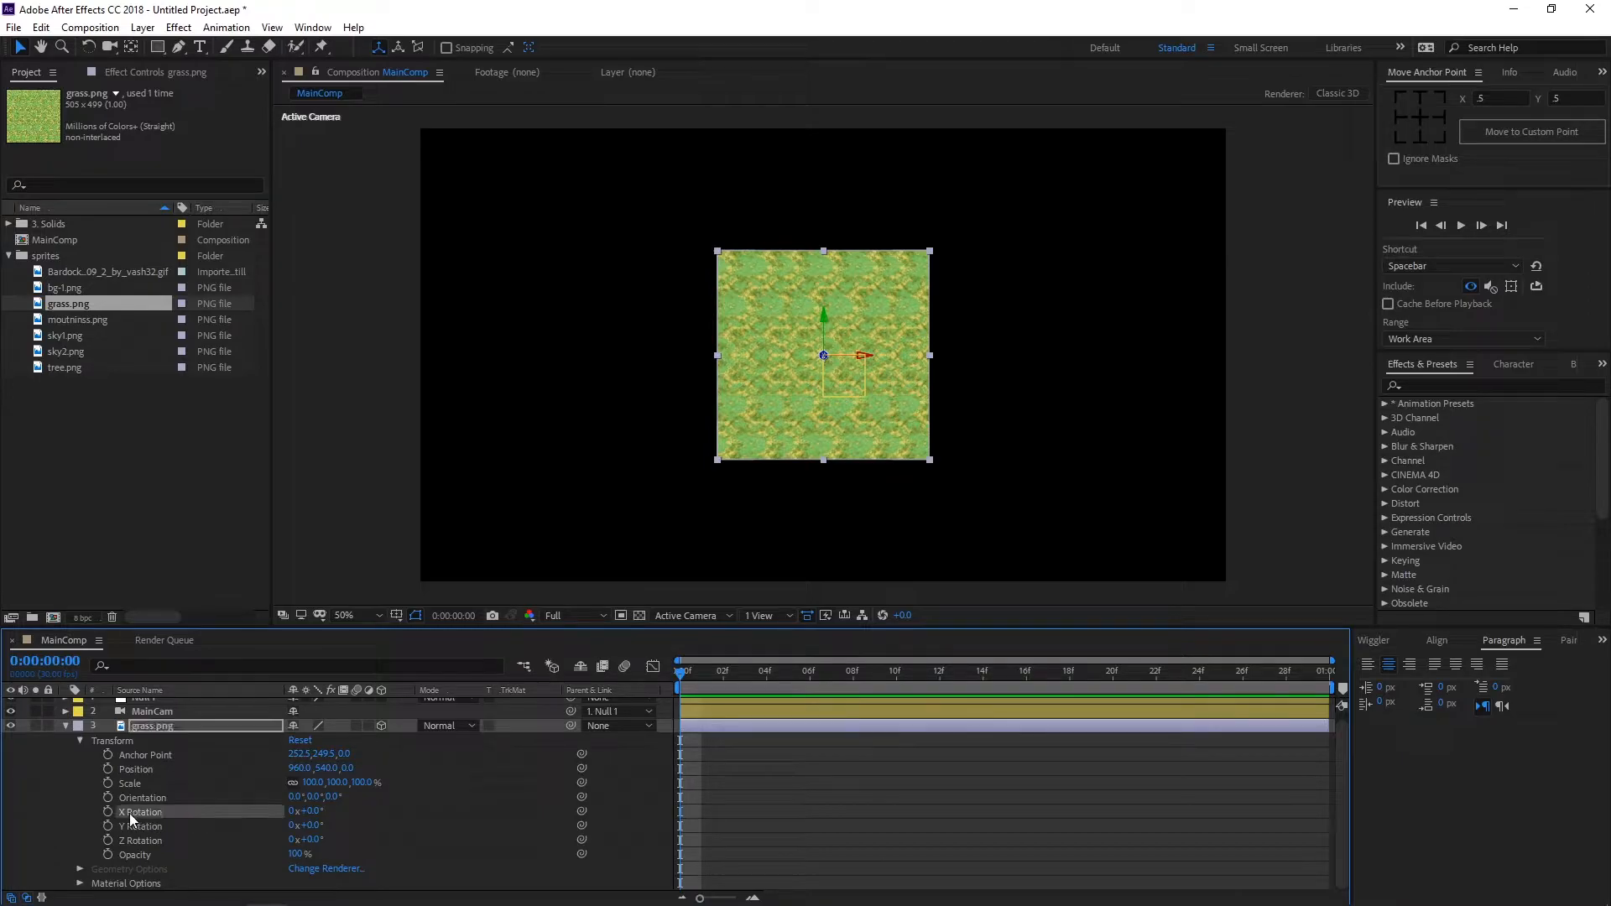
pyautogui.click(310, 811)
pyautogui.write('90')
pyautogui.press('Return')
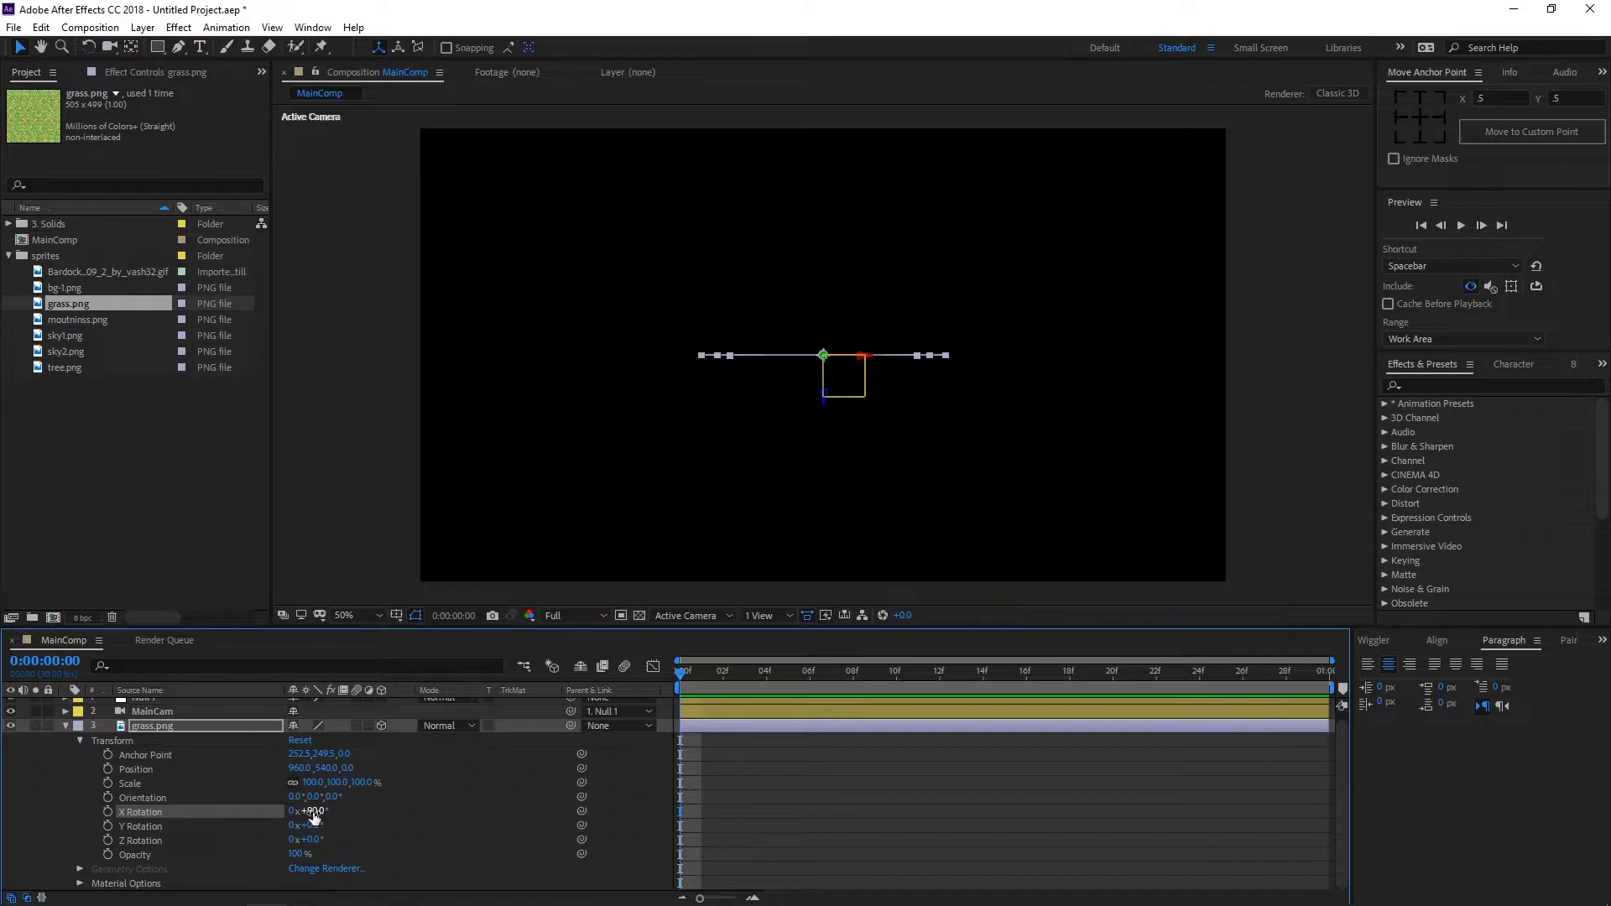
# Step: Try a larger X Rotation on the grass.png layer and set it back to 90°
pyautogui.moveTo(312, 812)
pyautogui.mouseDown()
pyautogui.moveTo(258, 812)
pyautogui.moveTo(361, 816)
pyautogui.moveTo(303, 812)
pyautogui.moveTo(330, 811)
pyautogui.mouseUp()
pyautogui.click(322, 811)
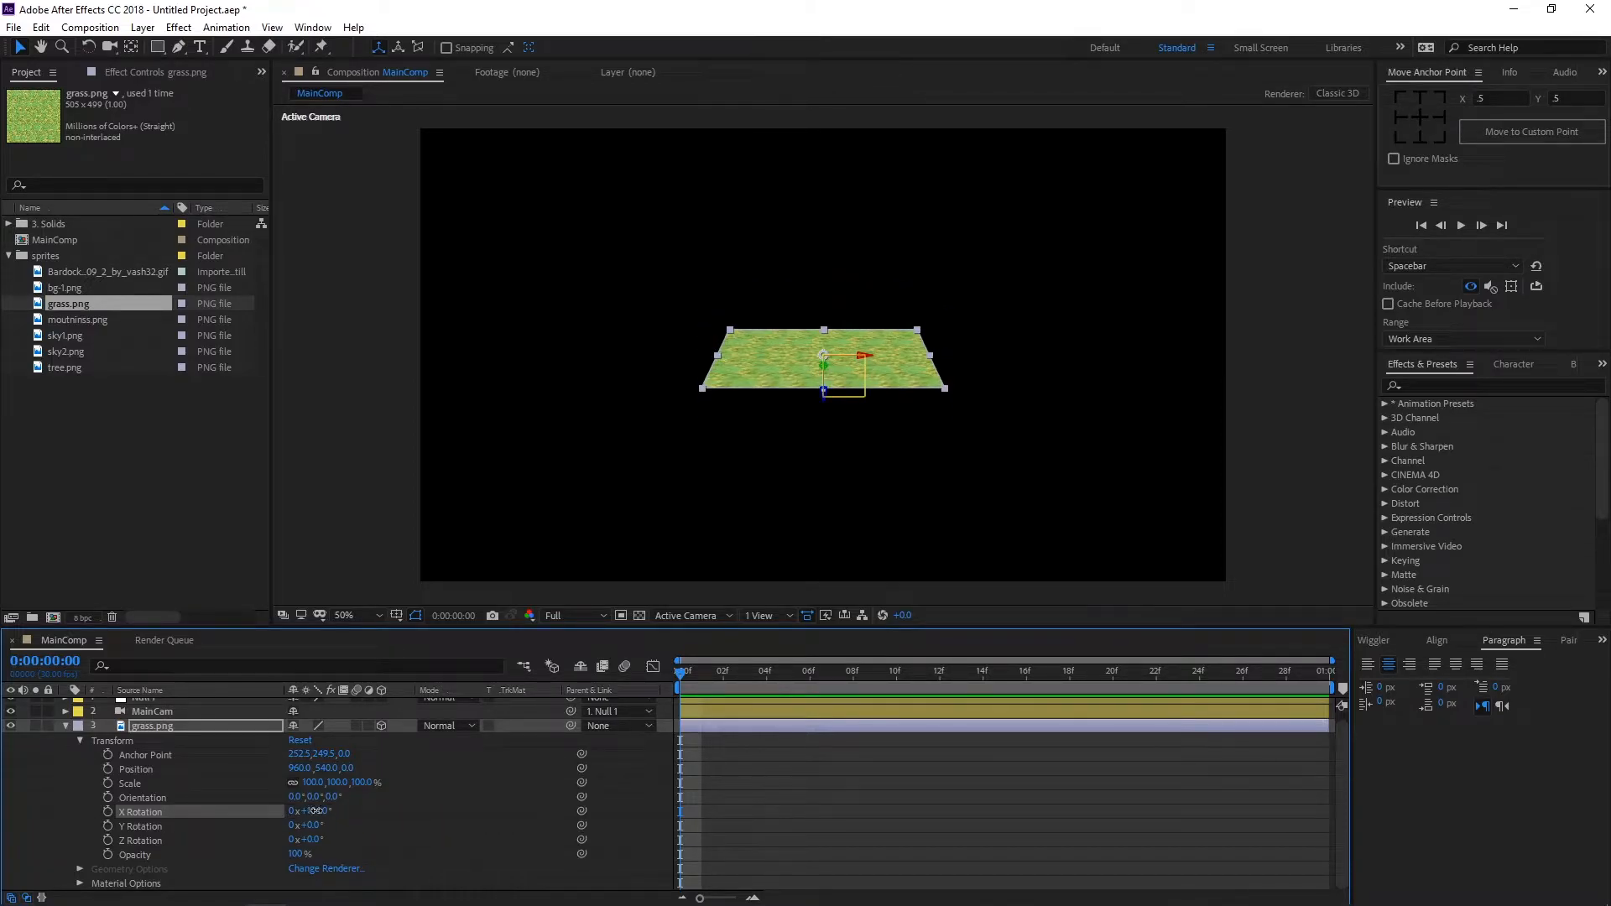
pyautogui.write('90')
pyautogui.press('Return')
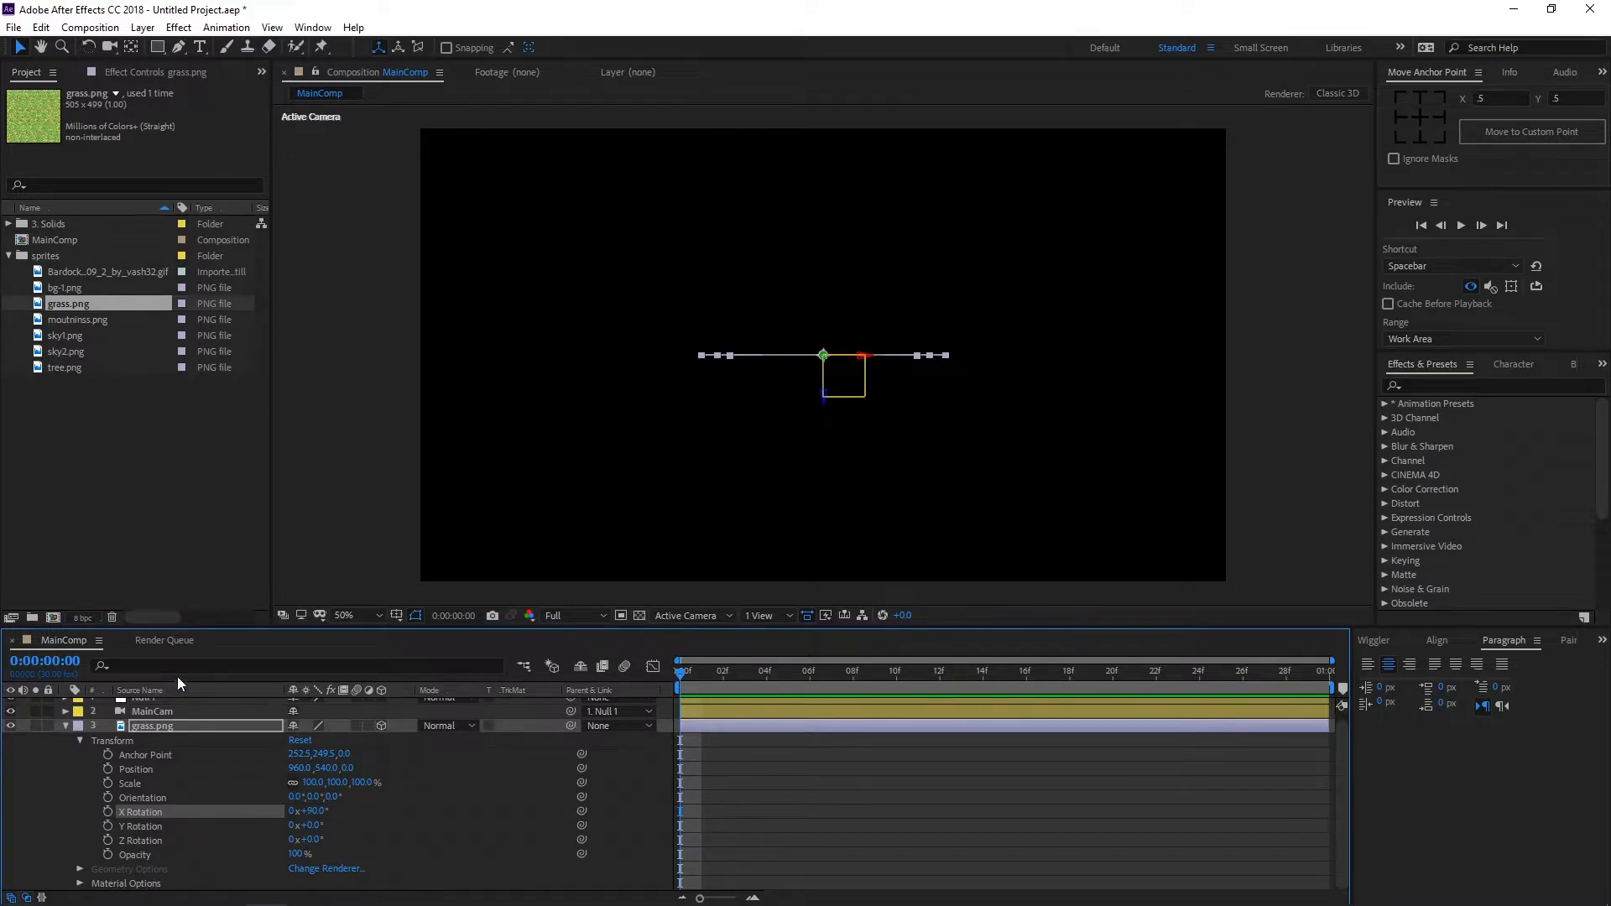
# Step: Lower the grass.png layer to a Y position of about 776 and set its scale to 500%
pyautogui.moveTo(824, 397); pyautogui.dragTo(833, 493)
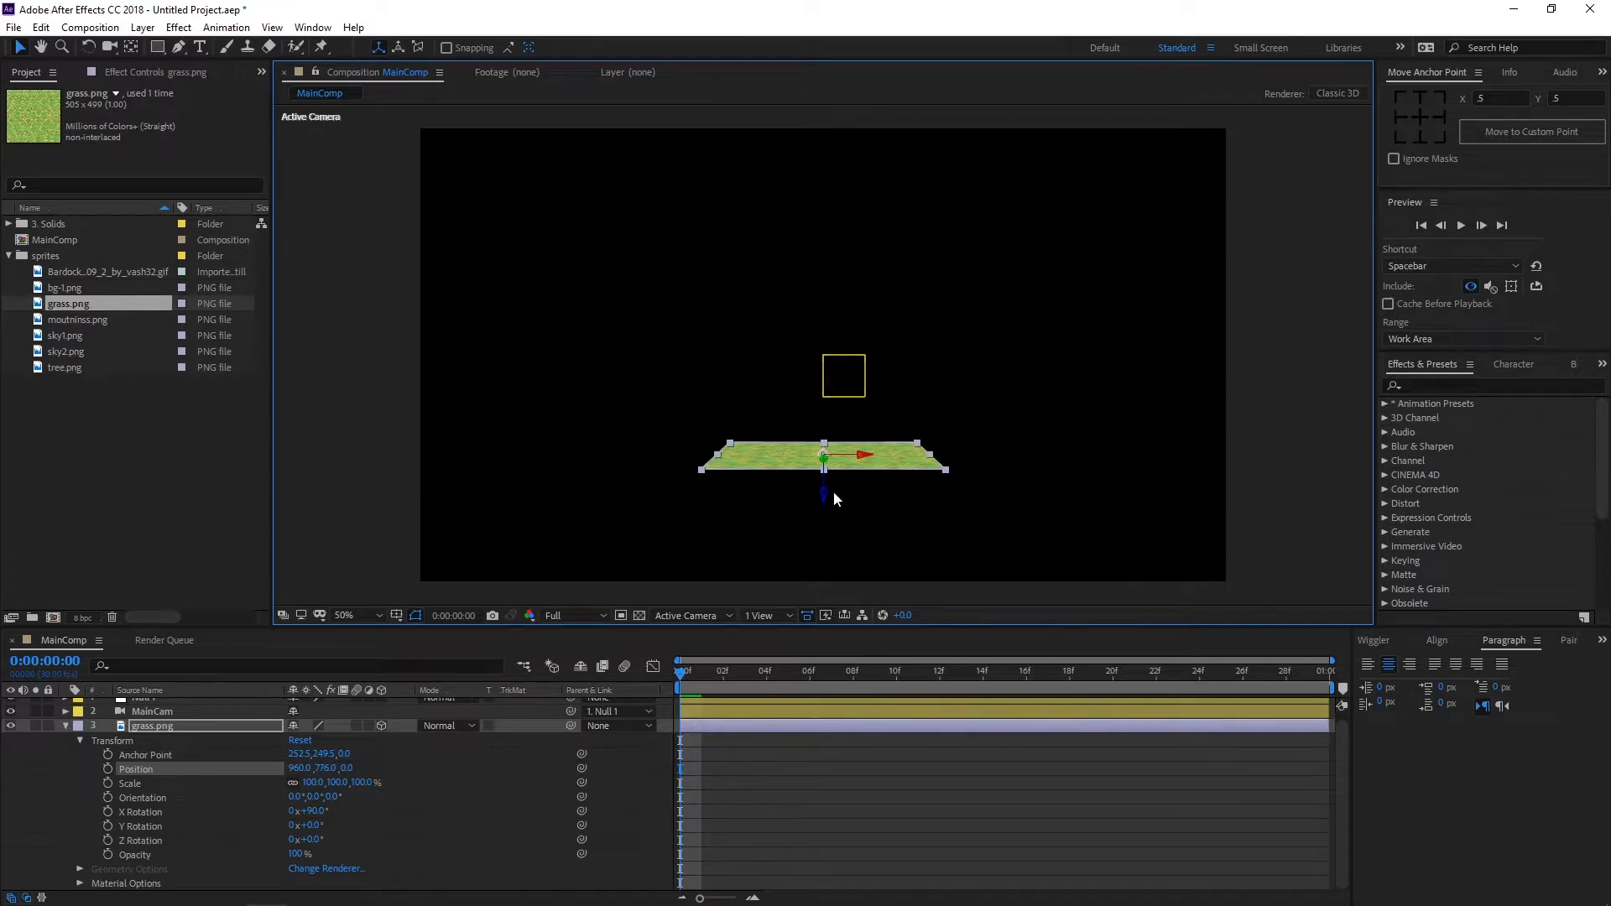
pyautogui.press('s')
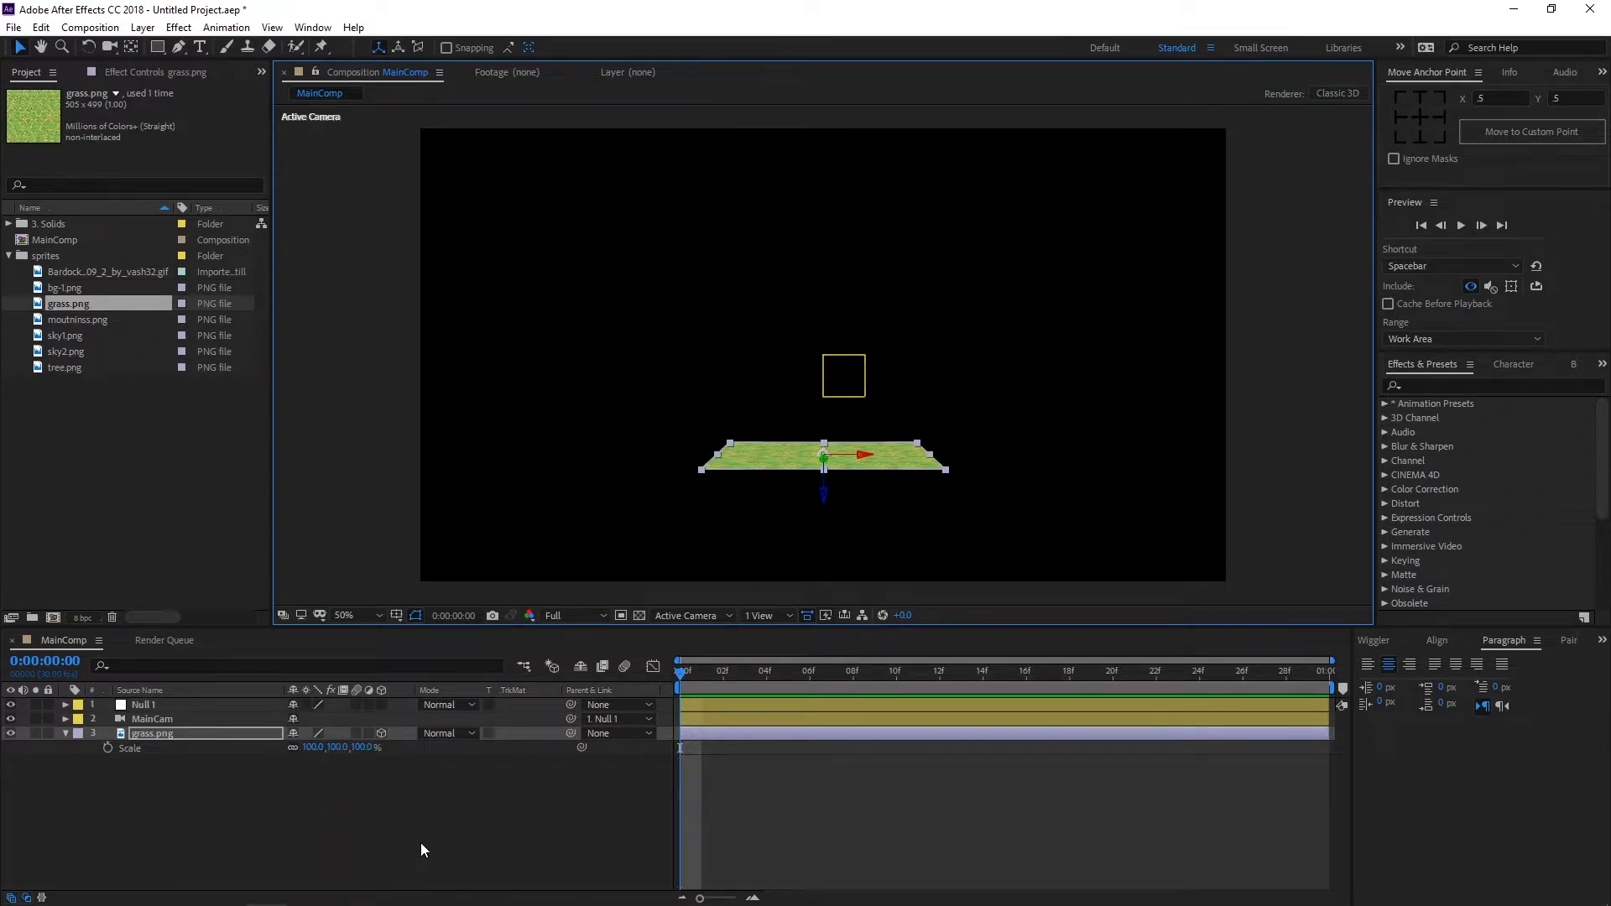
pyautogui.moveTo(335, 746); pyautogui.dragTo(341, 756)
pyautogui.click(340, 751)
pyautogui.write('500')
pyautogui.press('Return')
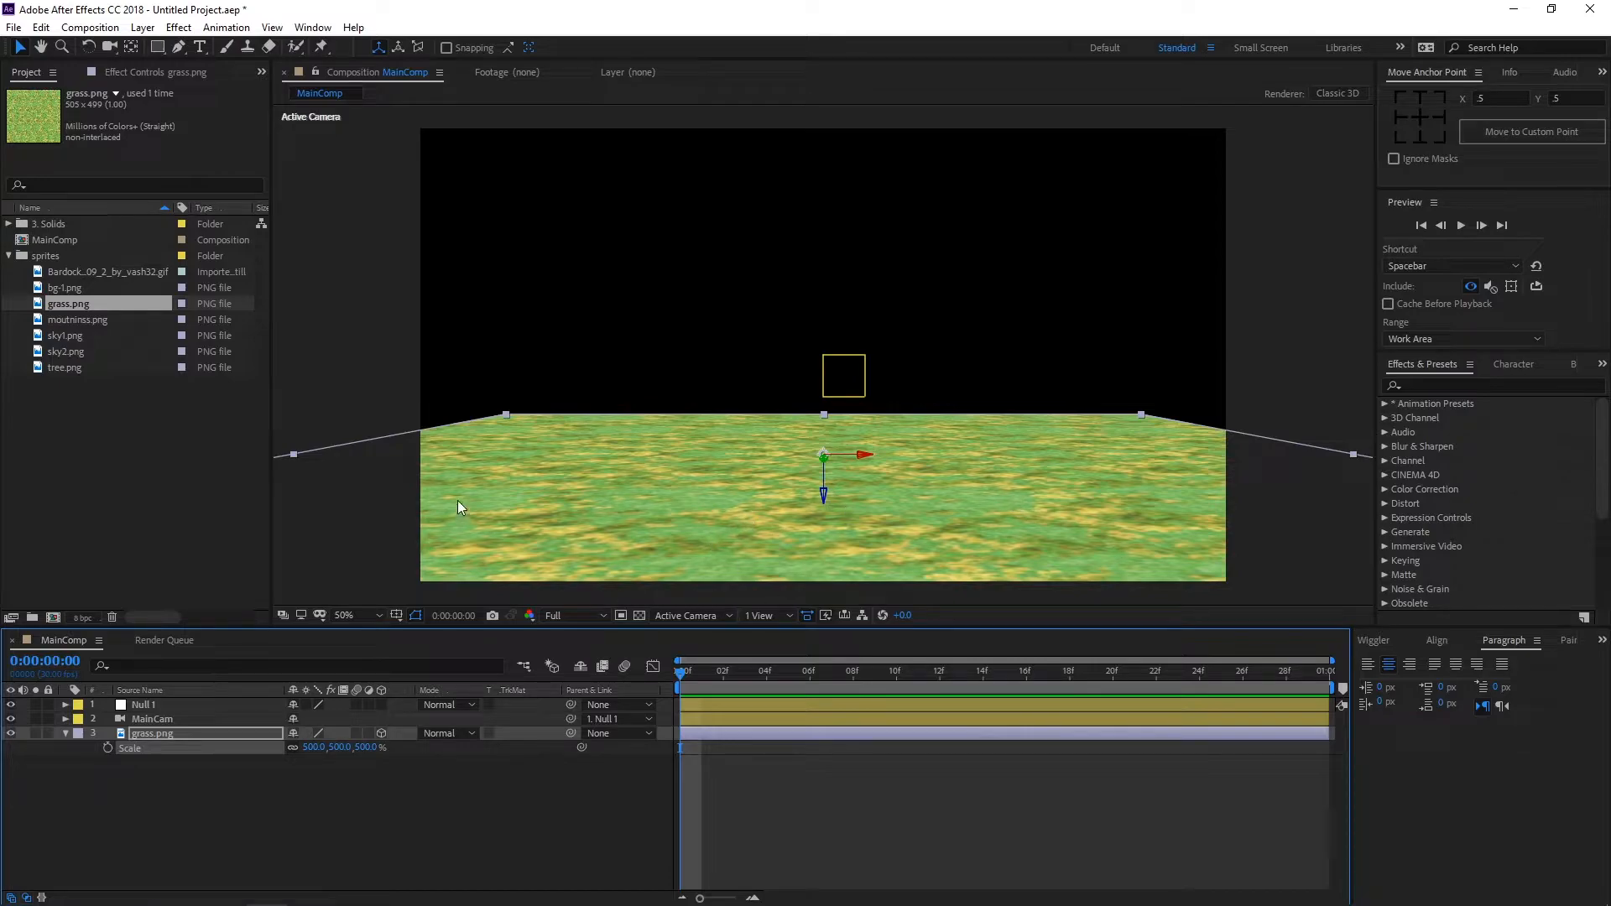
pyautogui.click(193, 716)
pyautogui.click(187, 705)
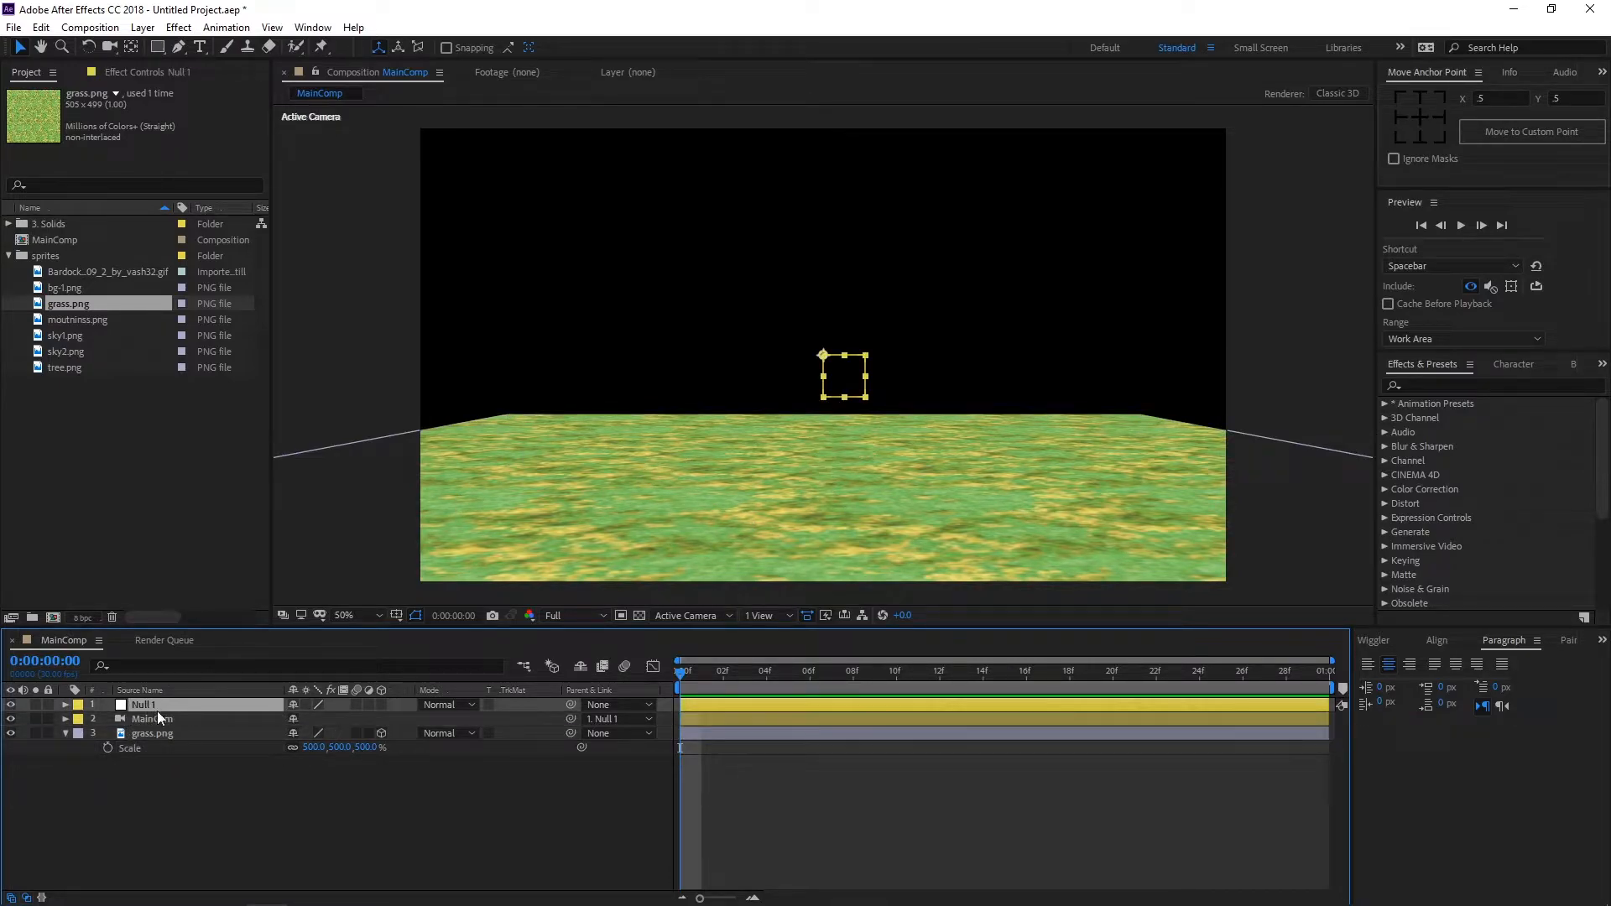
pyautogui.click(158, 714)
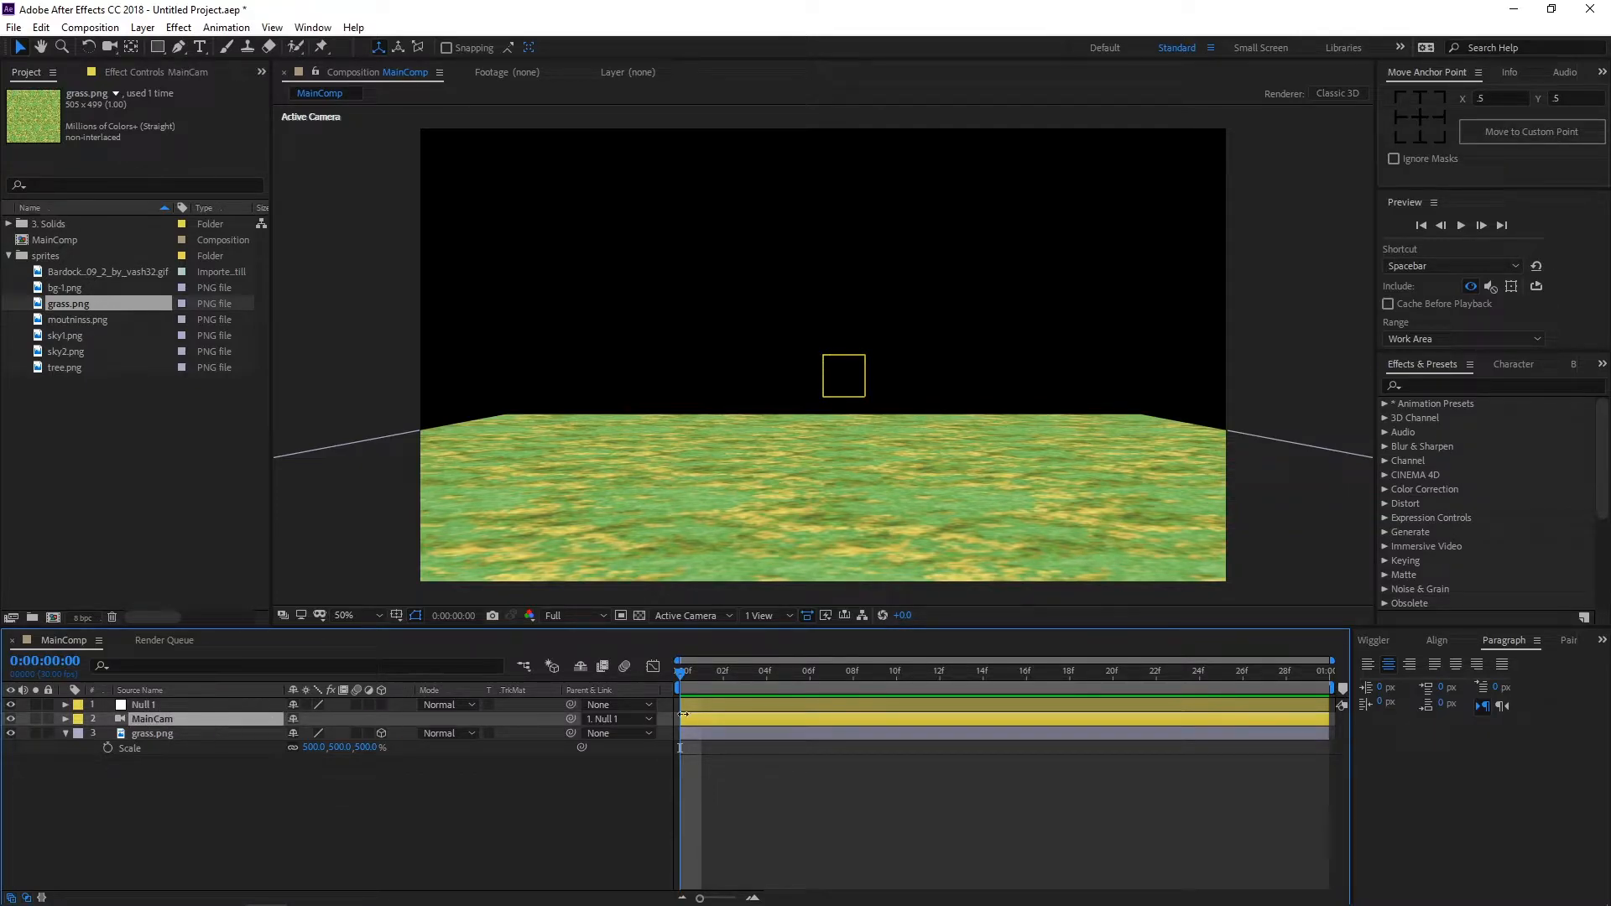
pyautogui.click(158, 708)
pyautogui.click(161, 718)
pyautogui.click(165, 706)
pyautogui.click(159, 718)
pyautogui.click(163, 707)
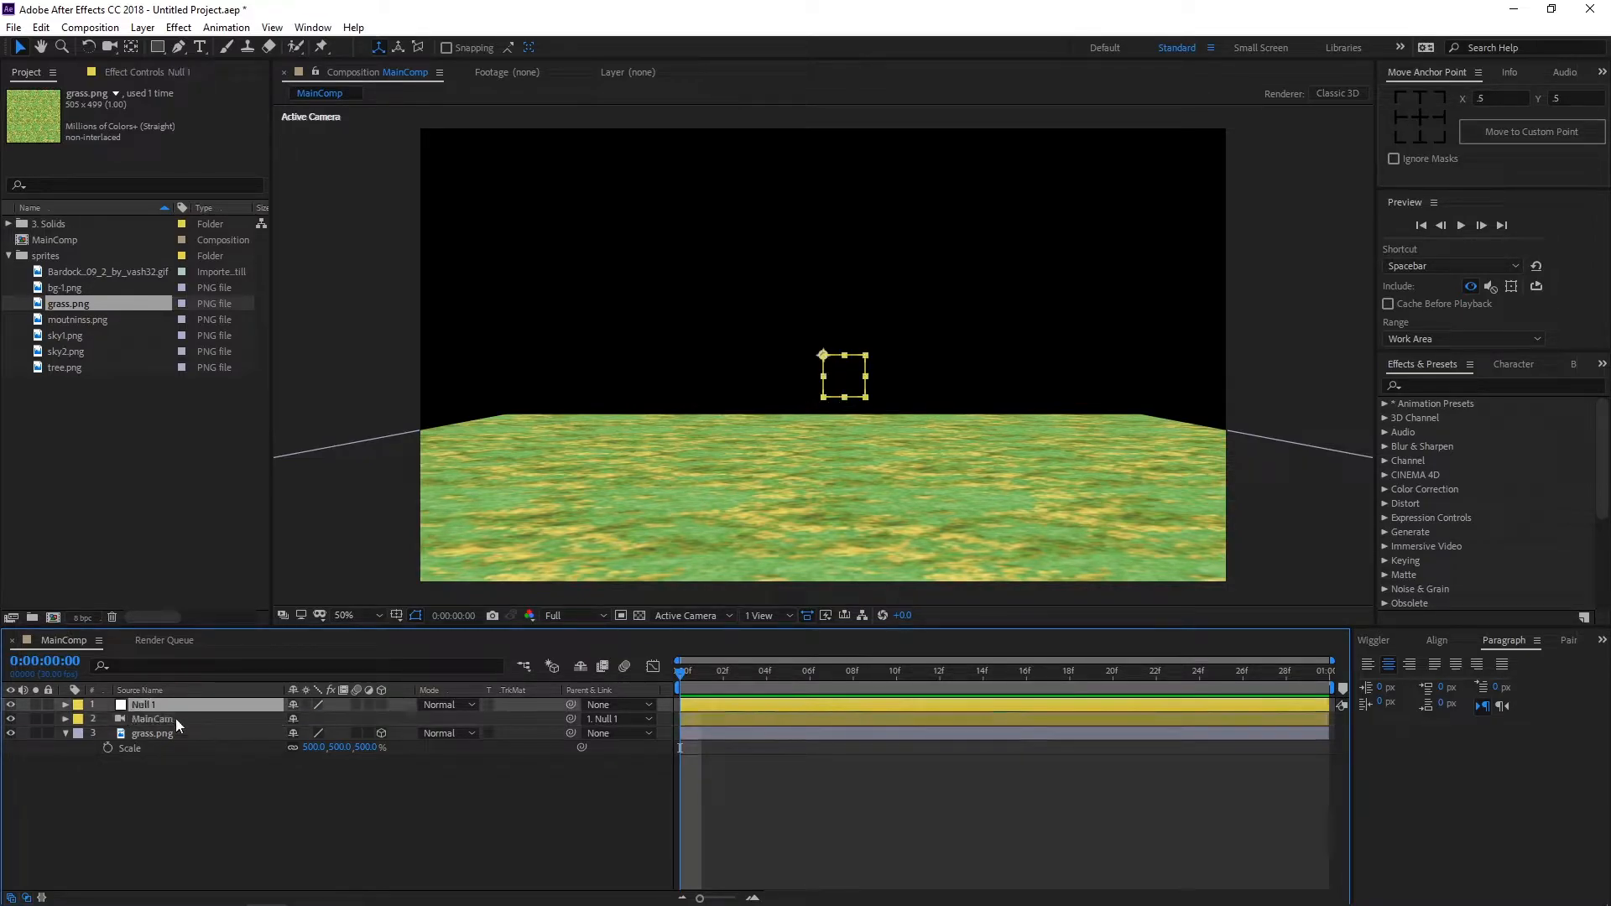
pyautogui.click(175, 718)
# Step: Enlarge the grass.png layer to about 654% and switch its quality to draft for a pixelated look, comparing it with smooth sampling
pyautogui.moveTo(336, 747); pyautogui.dragTo(471, 736)
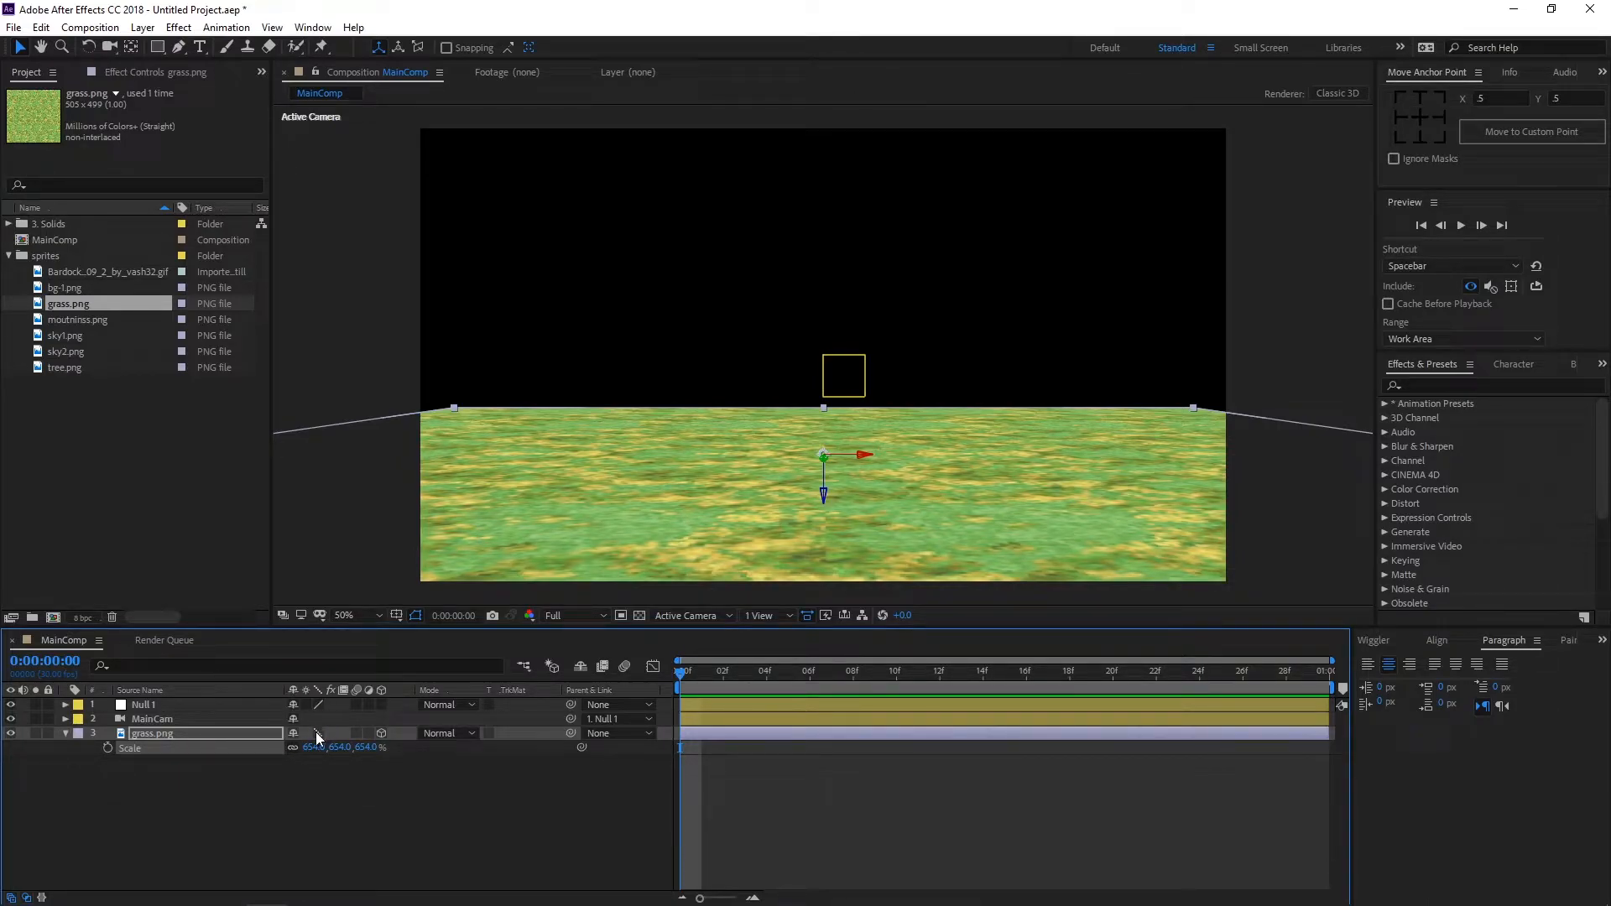
pyautogui.press('.')
pyautogui.press('h')
pyautogui.moveTo(810, 470); pyautogui.dragTo(798, 252)
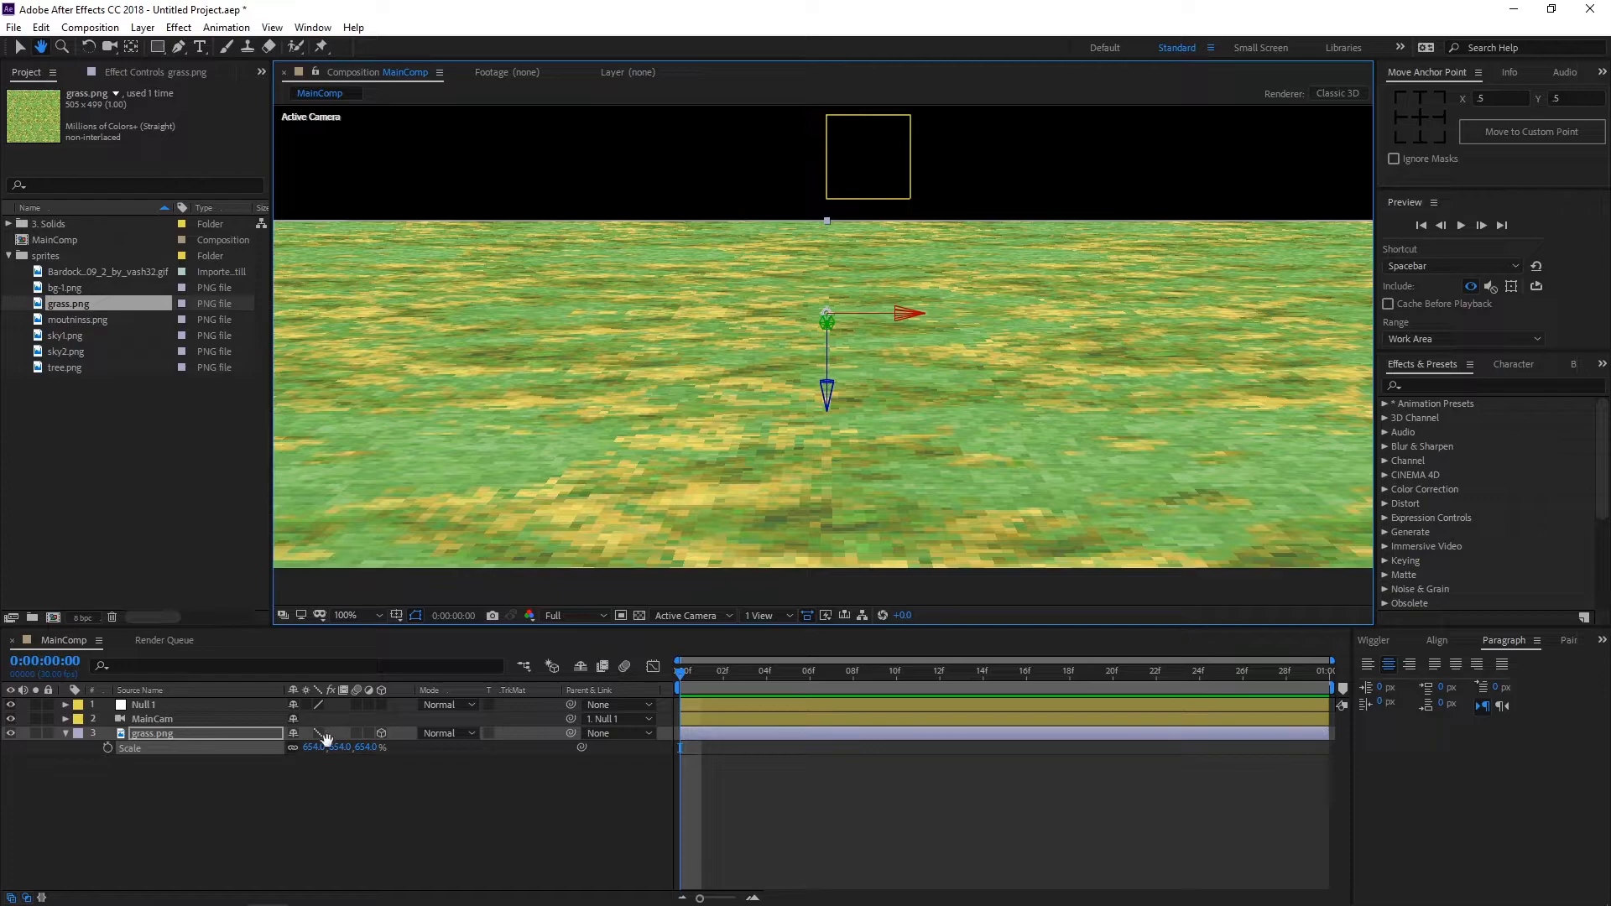
pyautogui.press('v')
pyautogui.click(319, 733)
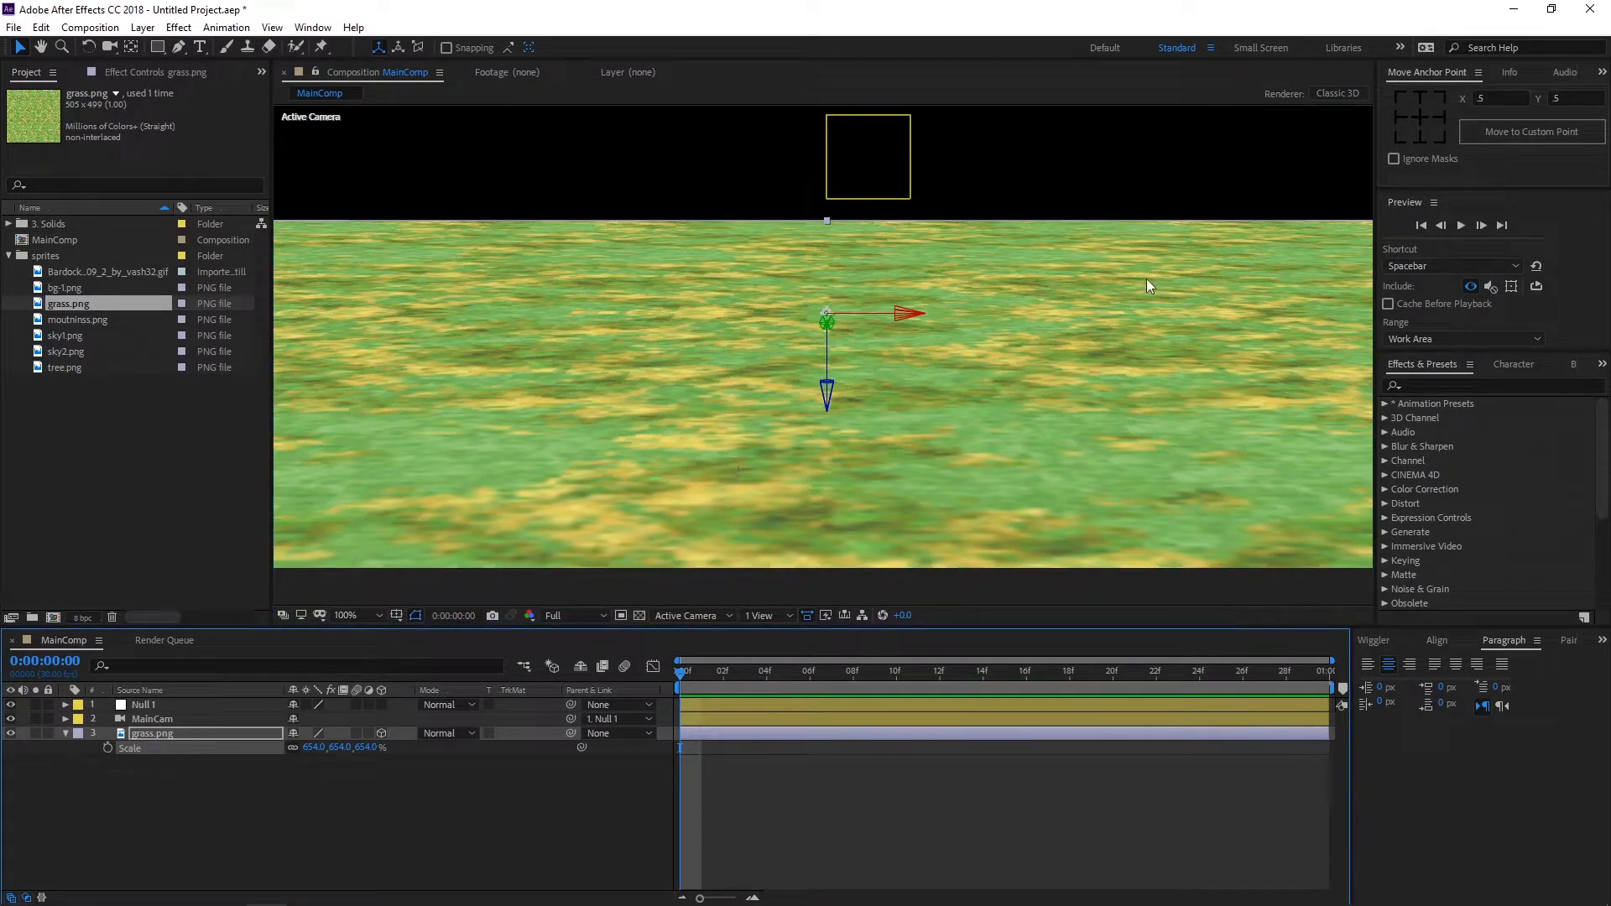
pyautogui.click(319, 733)
pyautogui.press(',')
pyautogui.press('space')
pyautogui.moveTo(842, 255); pyautogui.dragTo(828, 356)
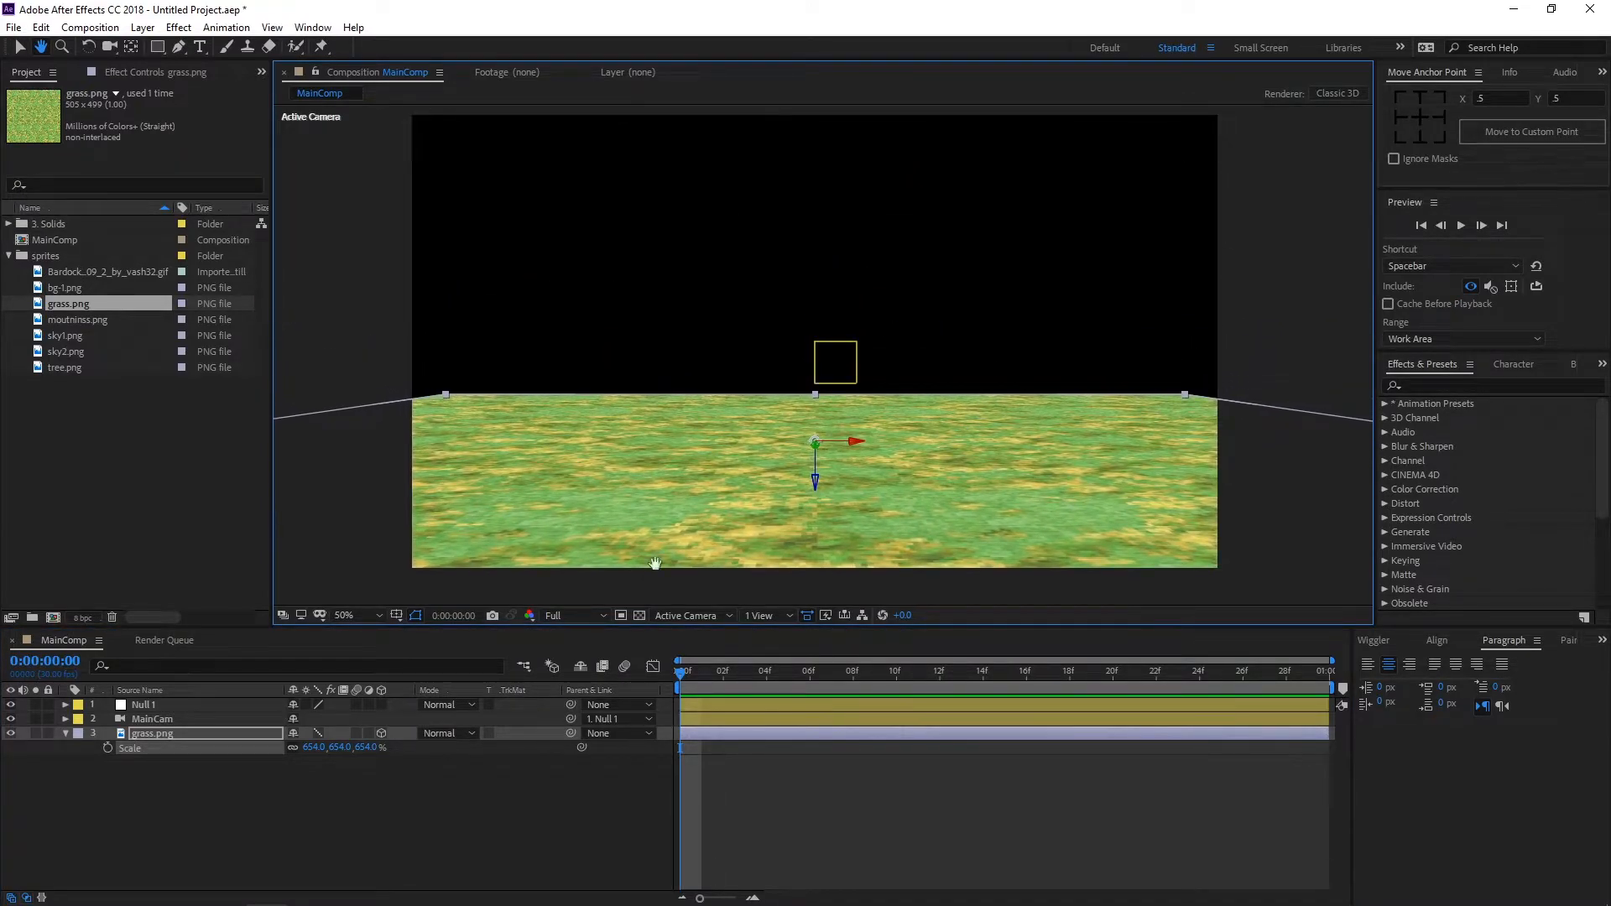
# Step: Increase the grass.png layer's scale to about 1325% and collapse its properties
pyautogui.press('v')
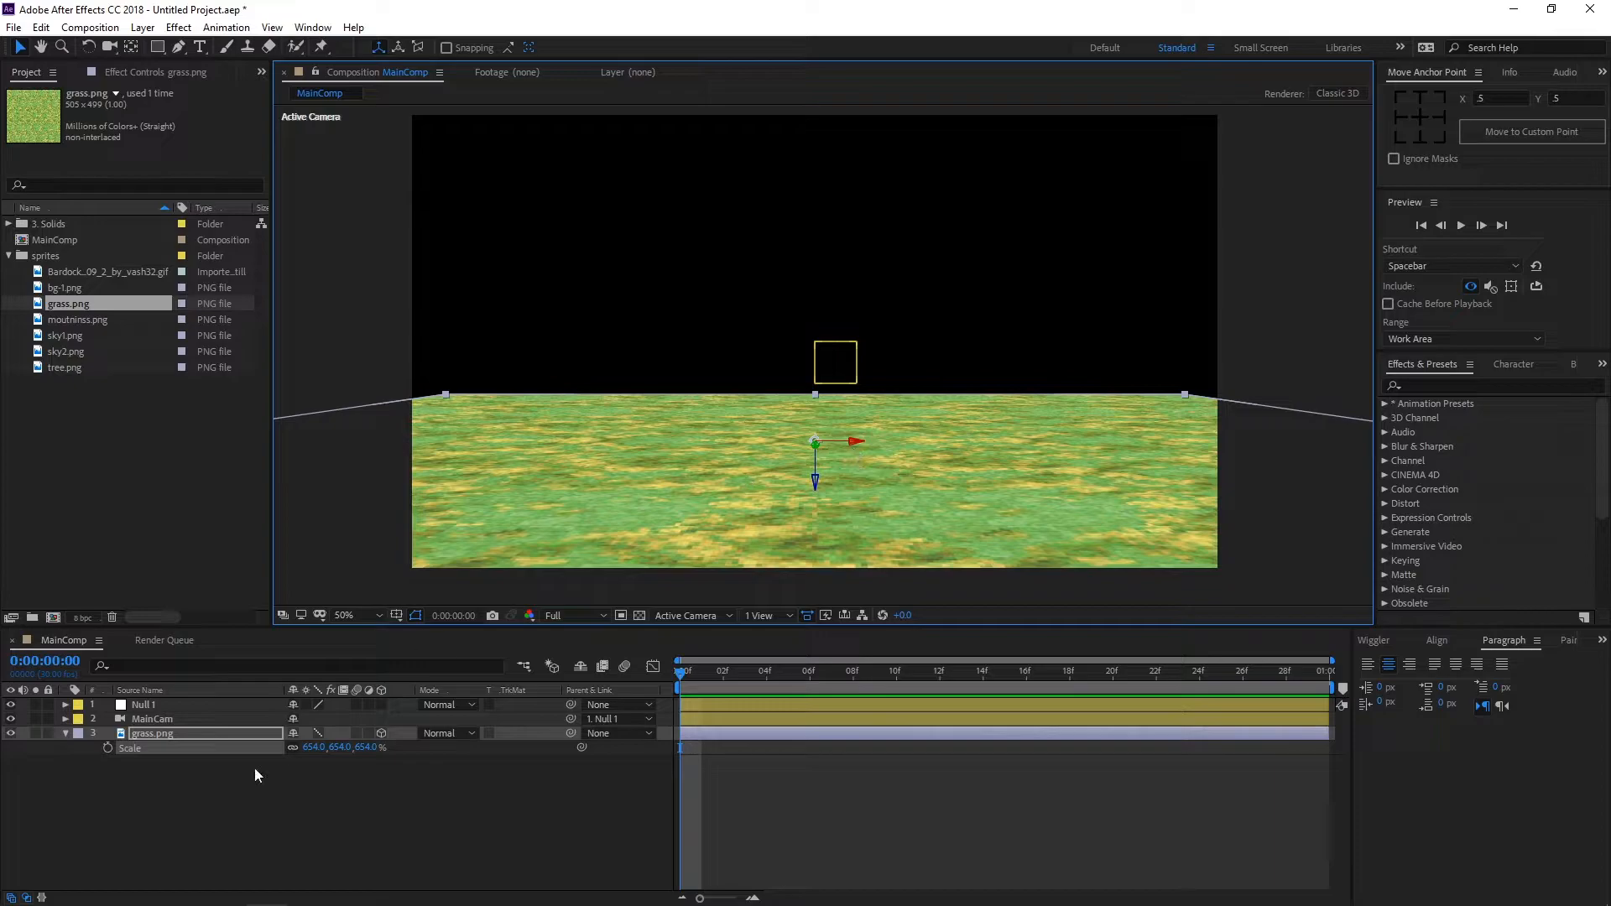
pyautogui.moveTo(327, 764); pyautogui.dragTo(844, 719)
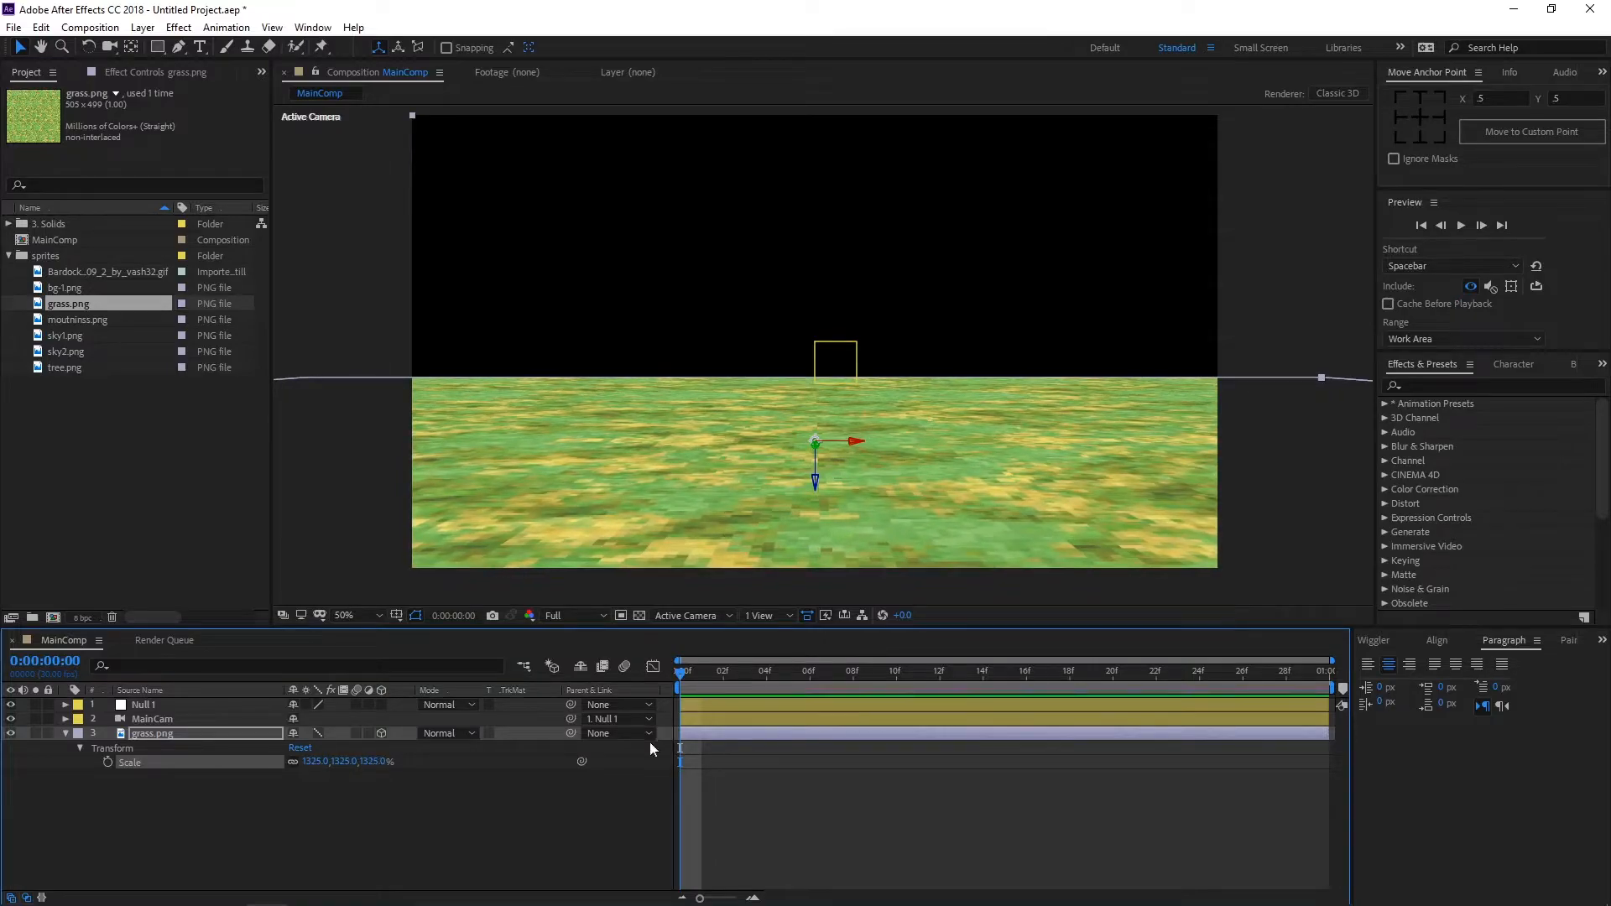
pyautogui.click(64, 732)
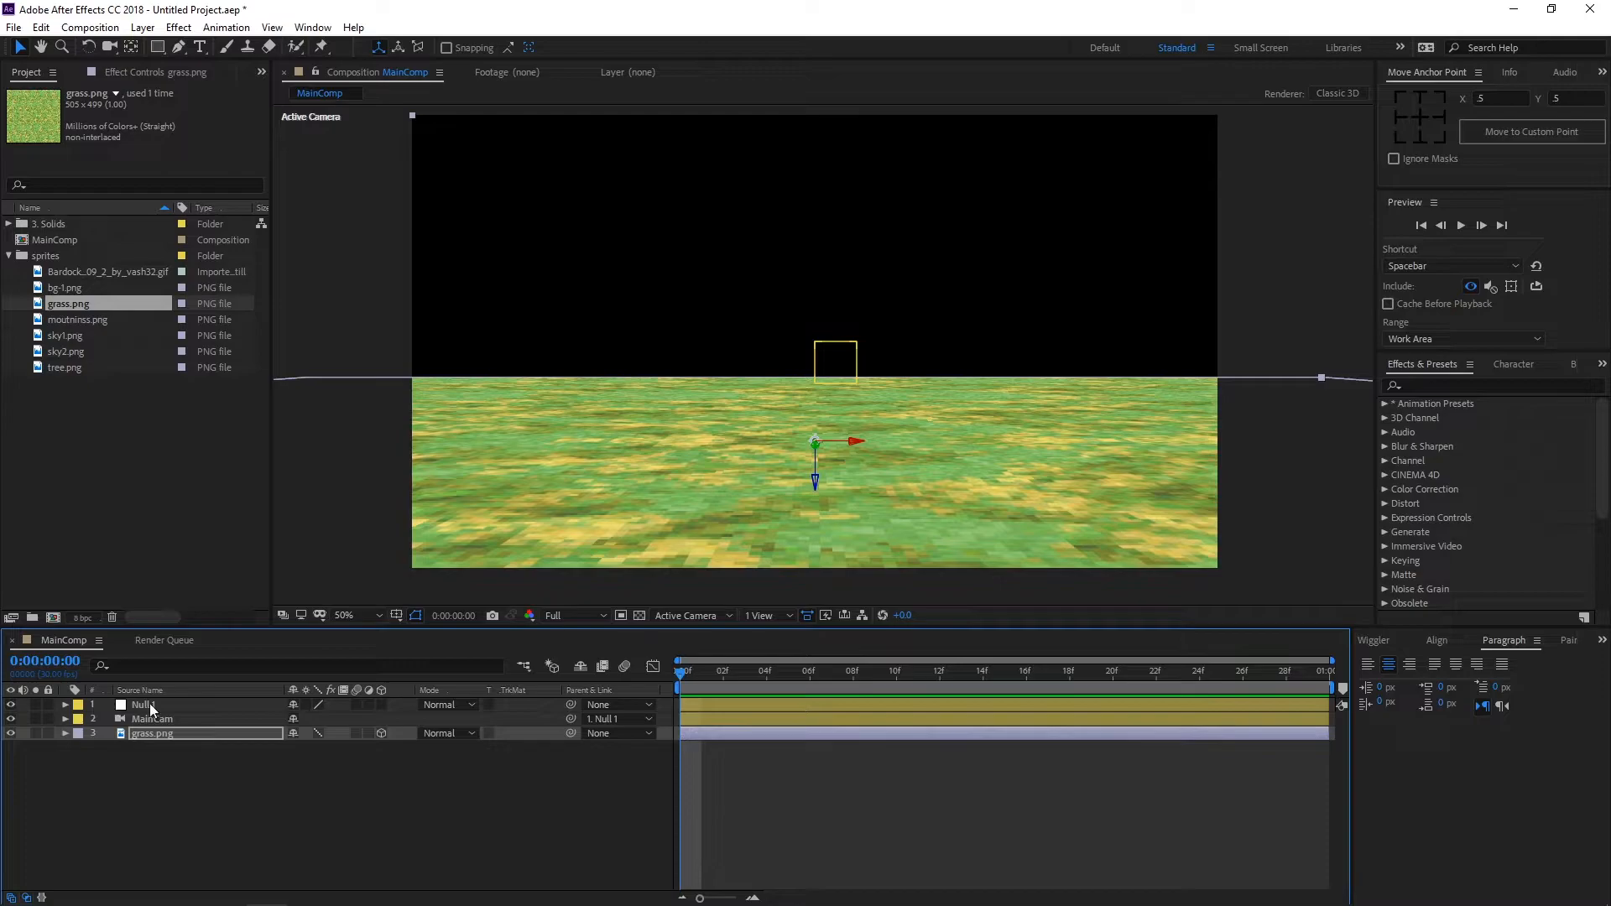
# Step: Rename the Null 1 layer to CamControl and reveal its Position property
pyautogui.click(149, 705)
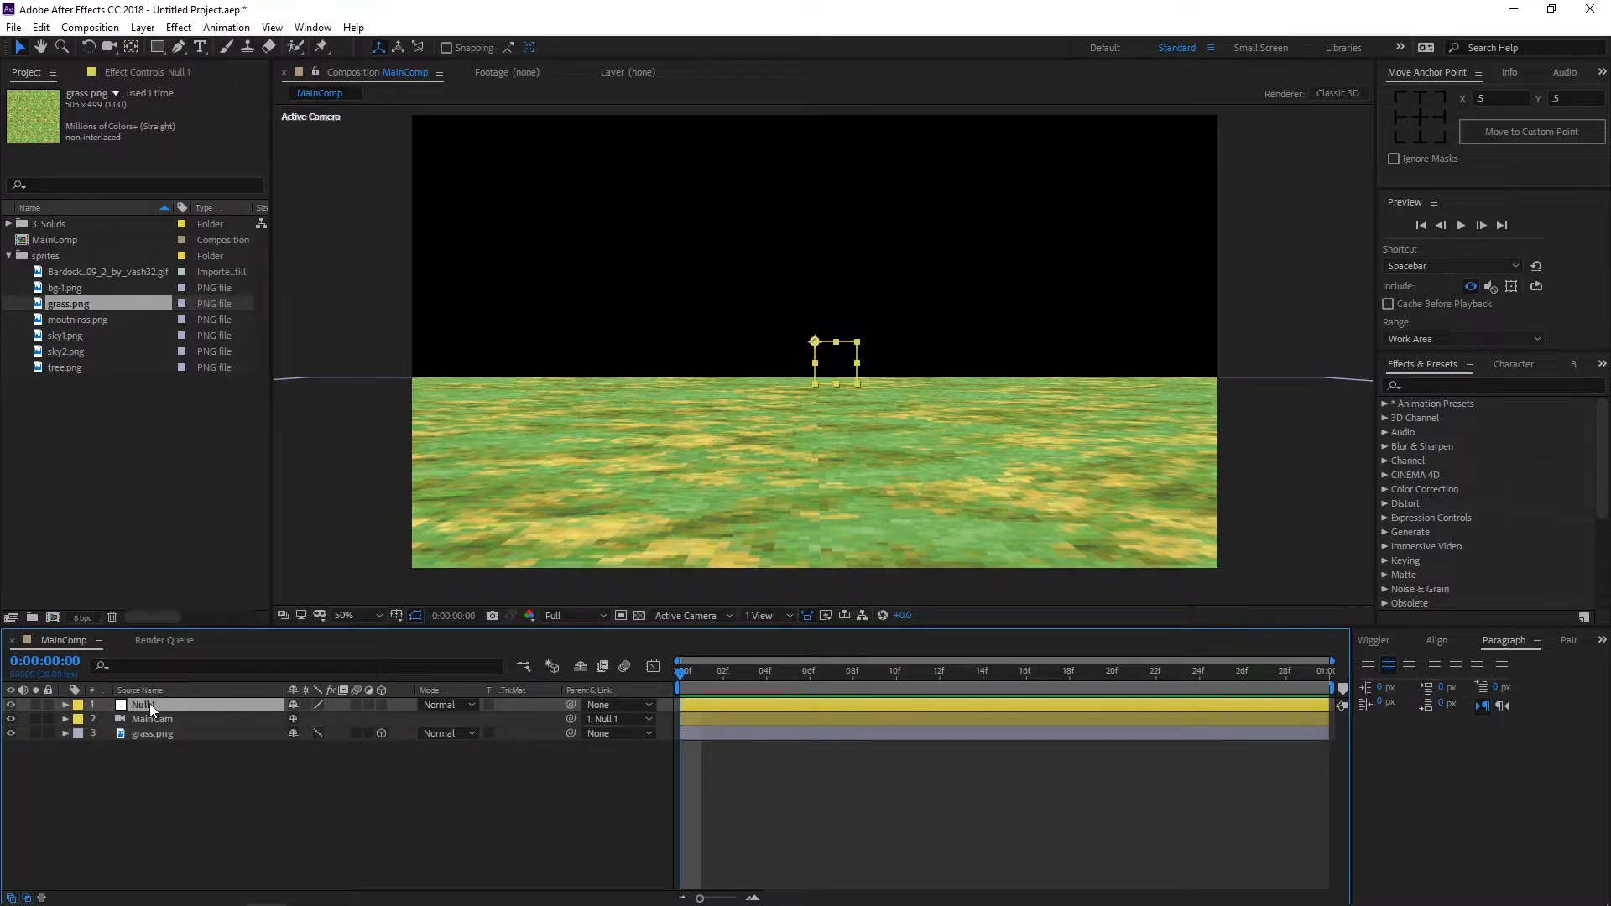
pyautogui.press('Return')
pyautogui.write('C')
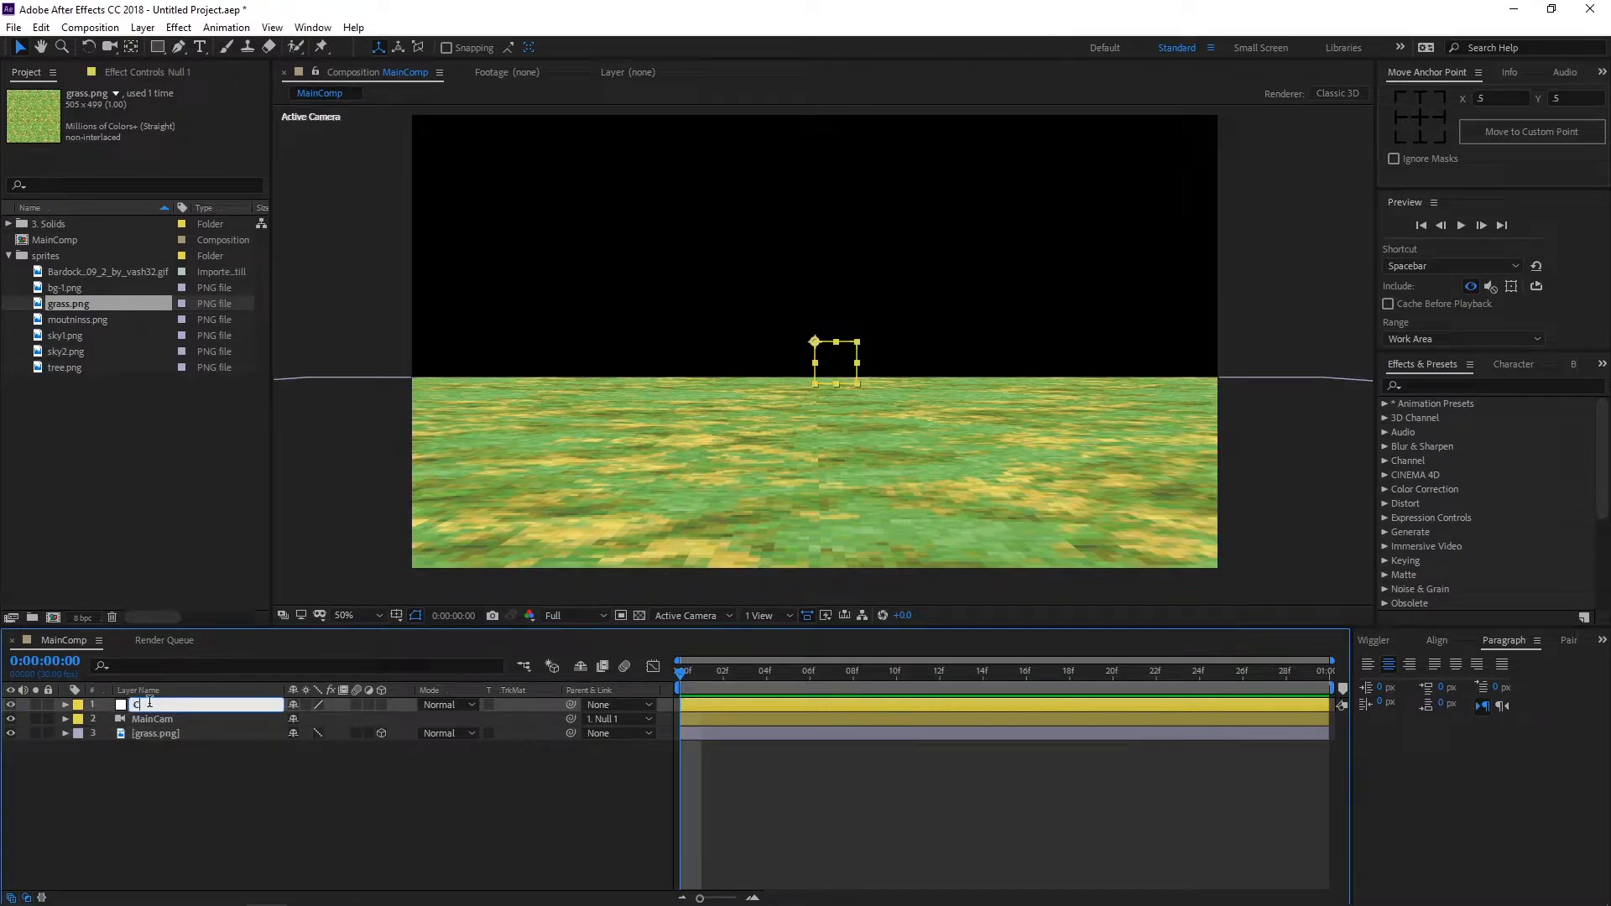
pyautogui.write('amControl')
pyautogui.press('Return')
pyautogui.press('p')
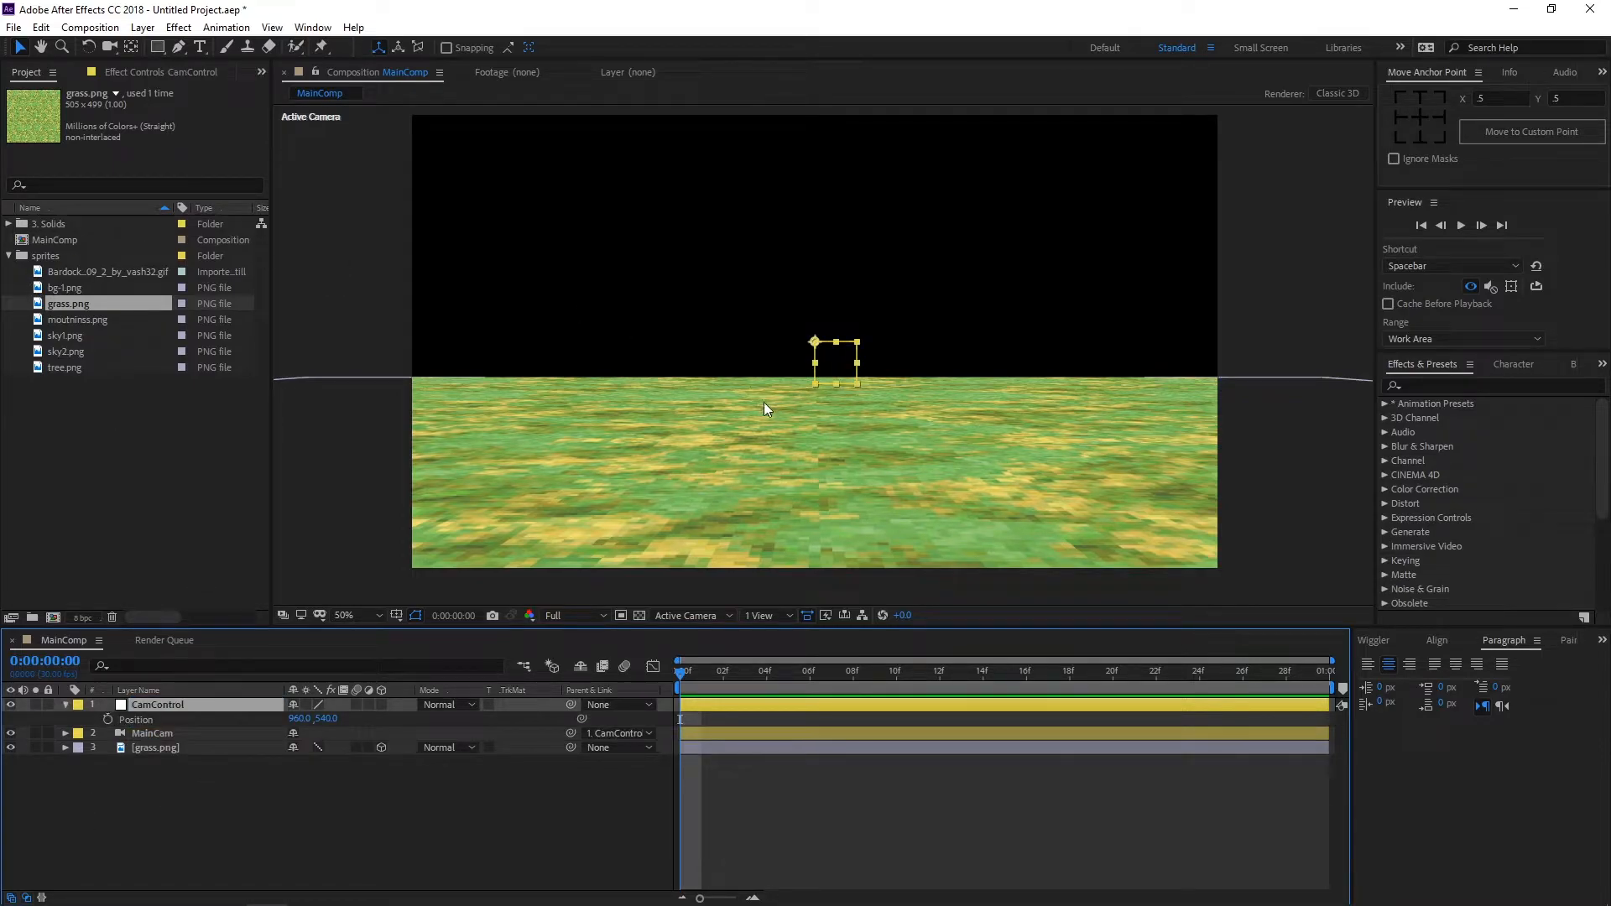
# Step: Place sky2.png beneath the grass layer in MainComp and make it a 3D layer
pyautogui.click(61, 351)
pyautogui.click(74, 335)
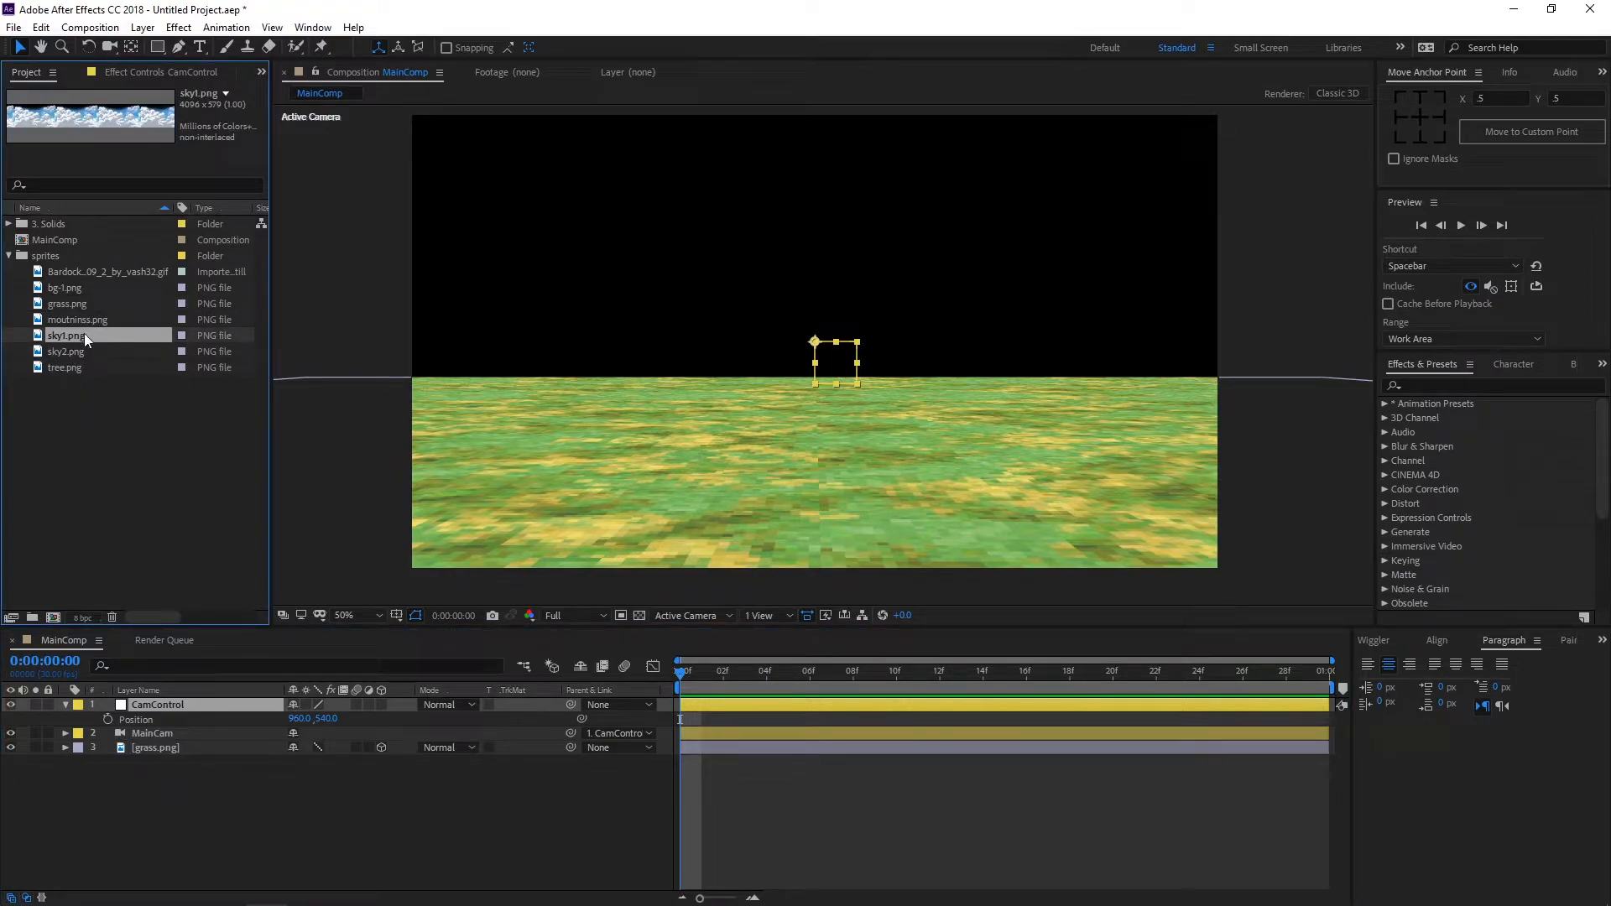
pyautogui.click(100, 353)
pyautogui.moveTo(91, 372); pyautogui.dragTo(164, 772)
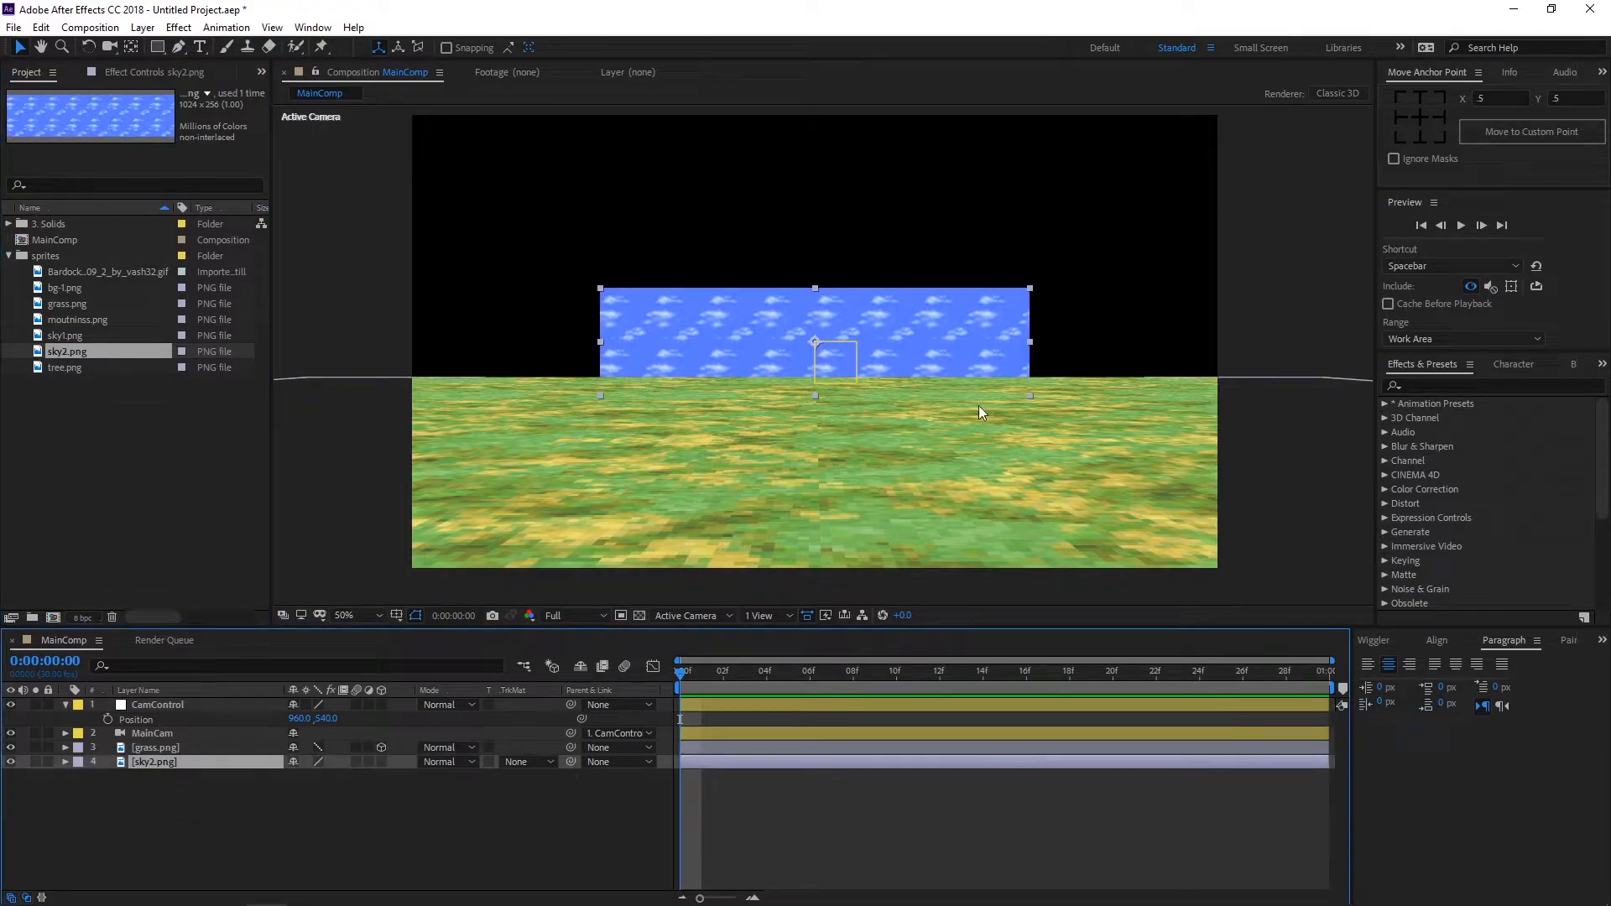
pyautogui.click(379, 762)
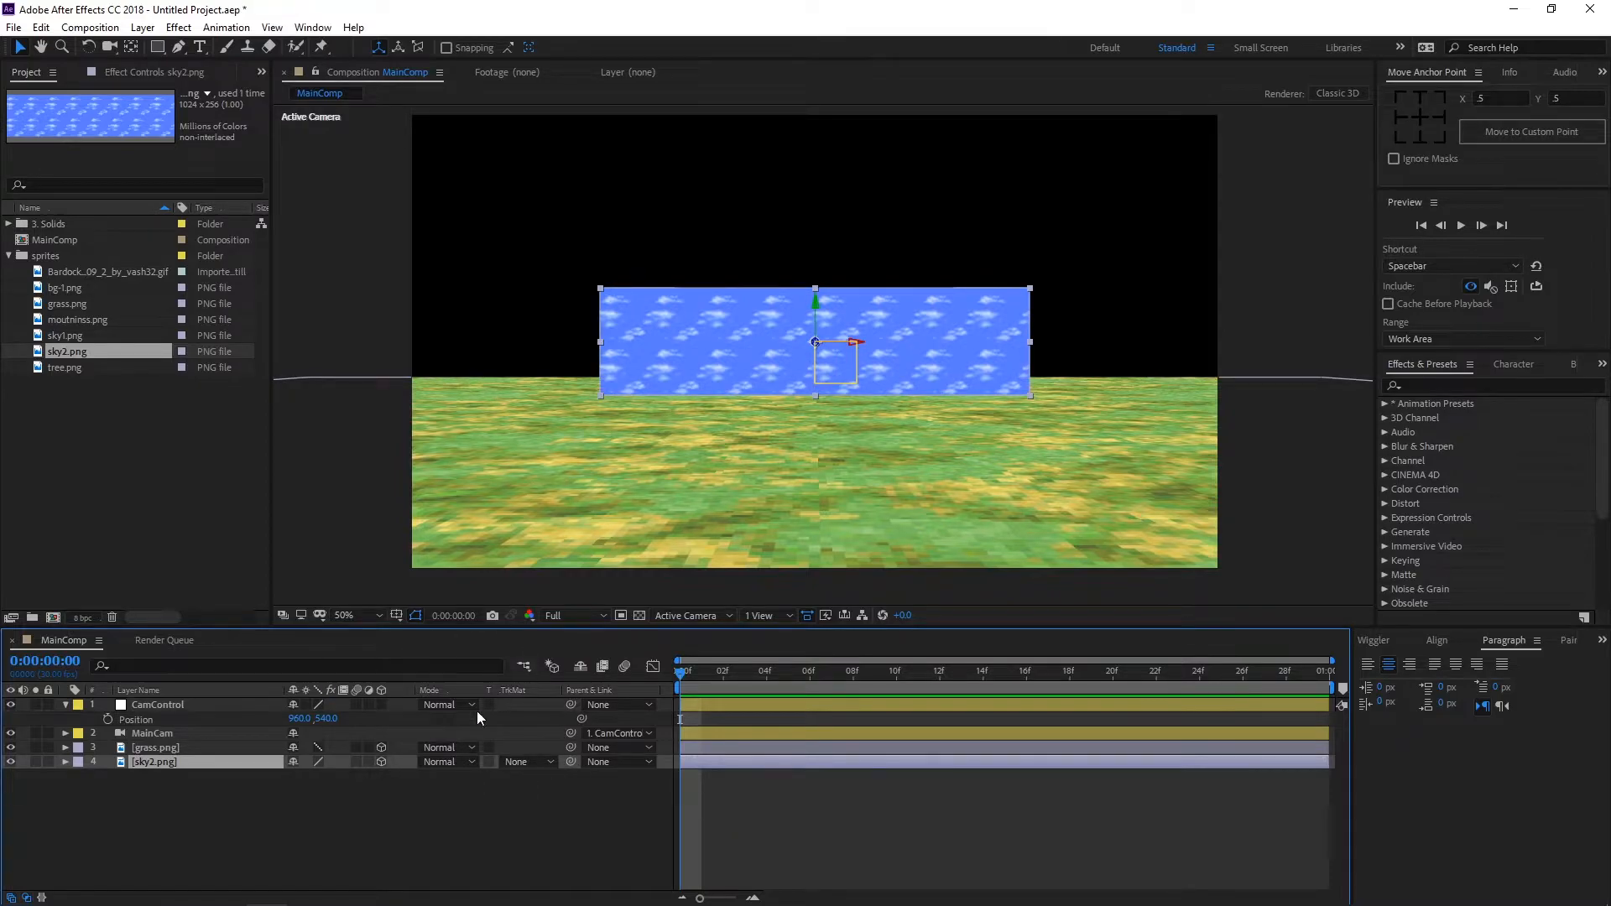
# Step: Show MainComp in two side-by-side views, with the Top view next to the Active Camera view
pyautogui.click(753, 616)
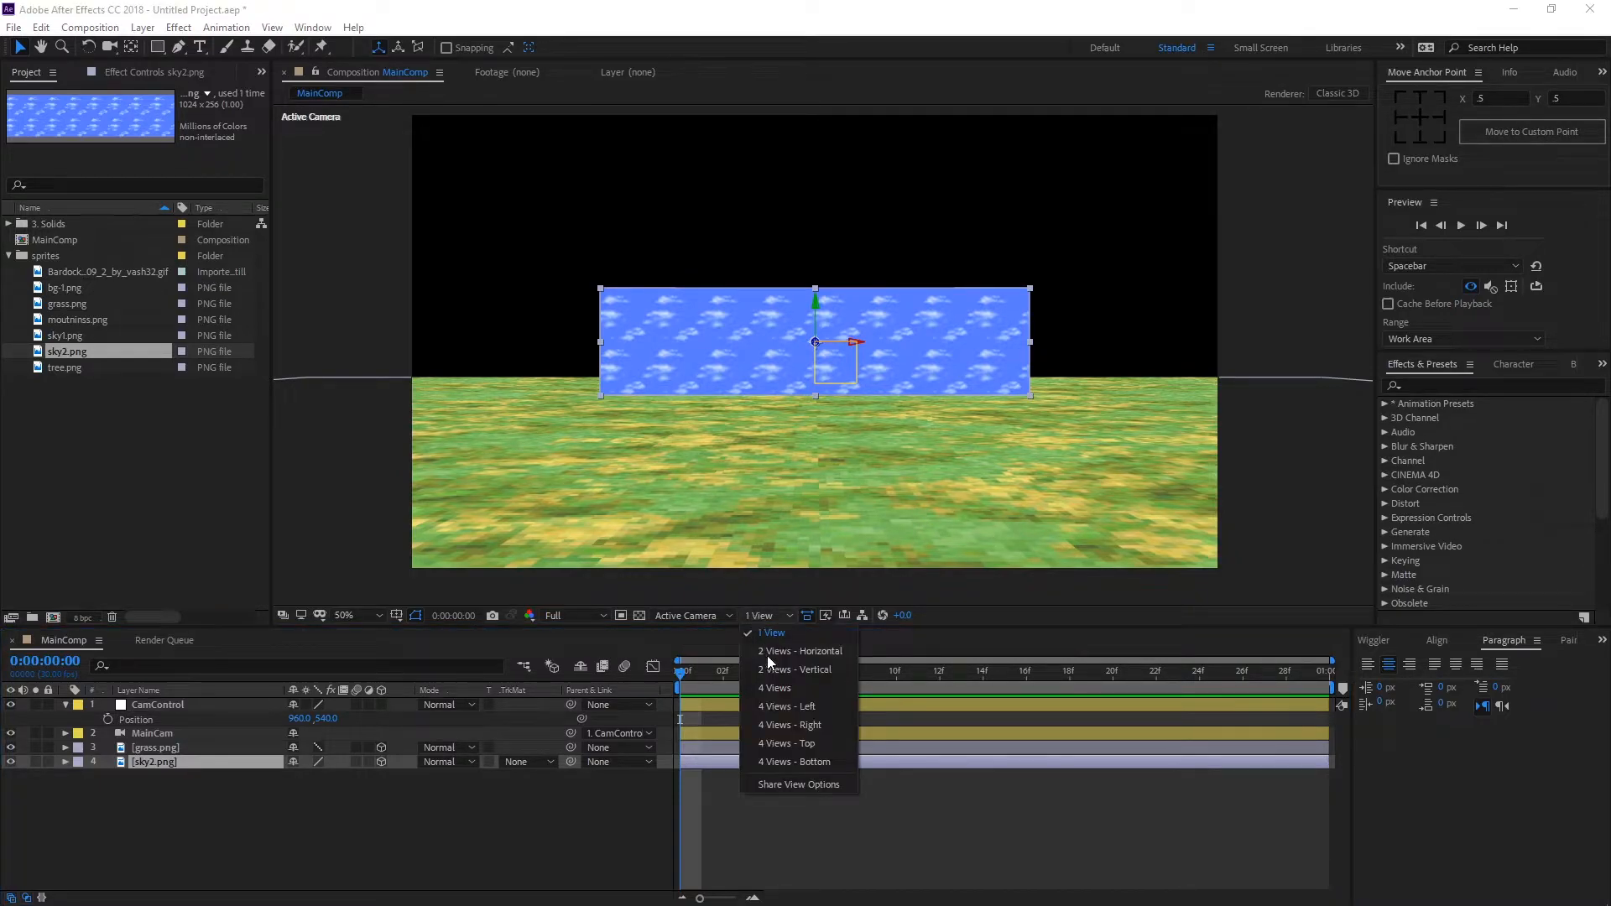
pyautogui.click(768, 652)
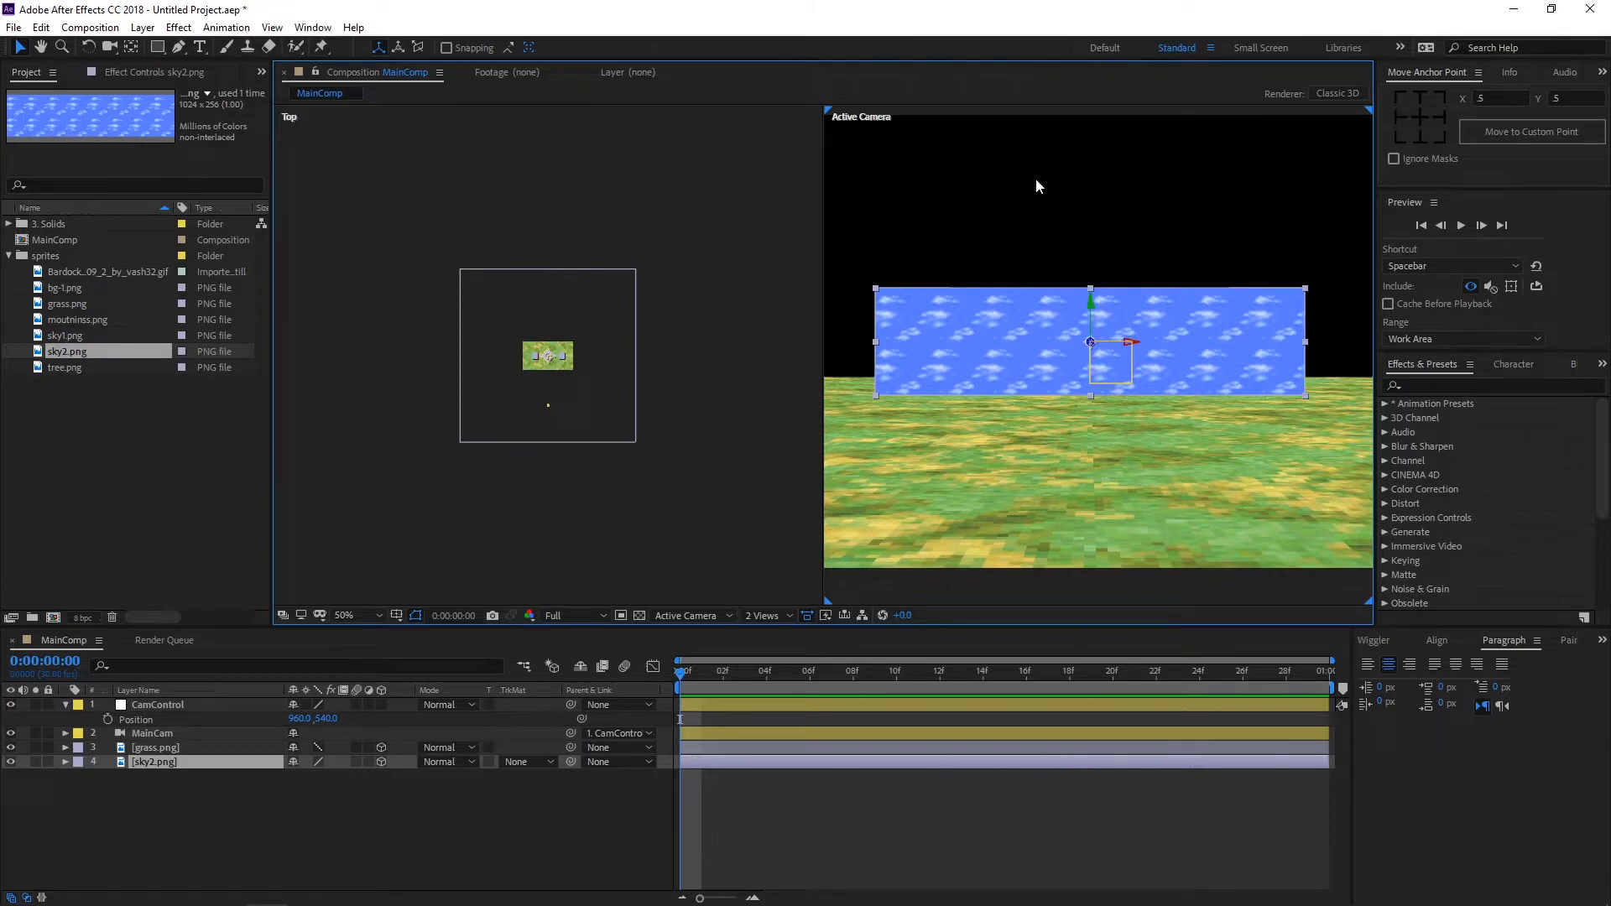
pyautogui.scroll(-1, 1059, 310)
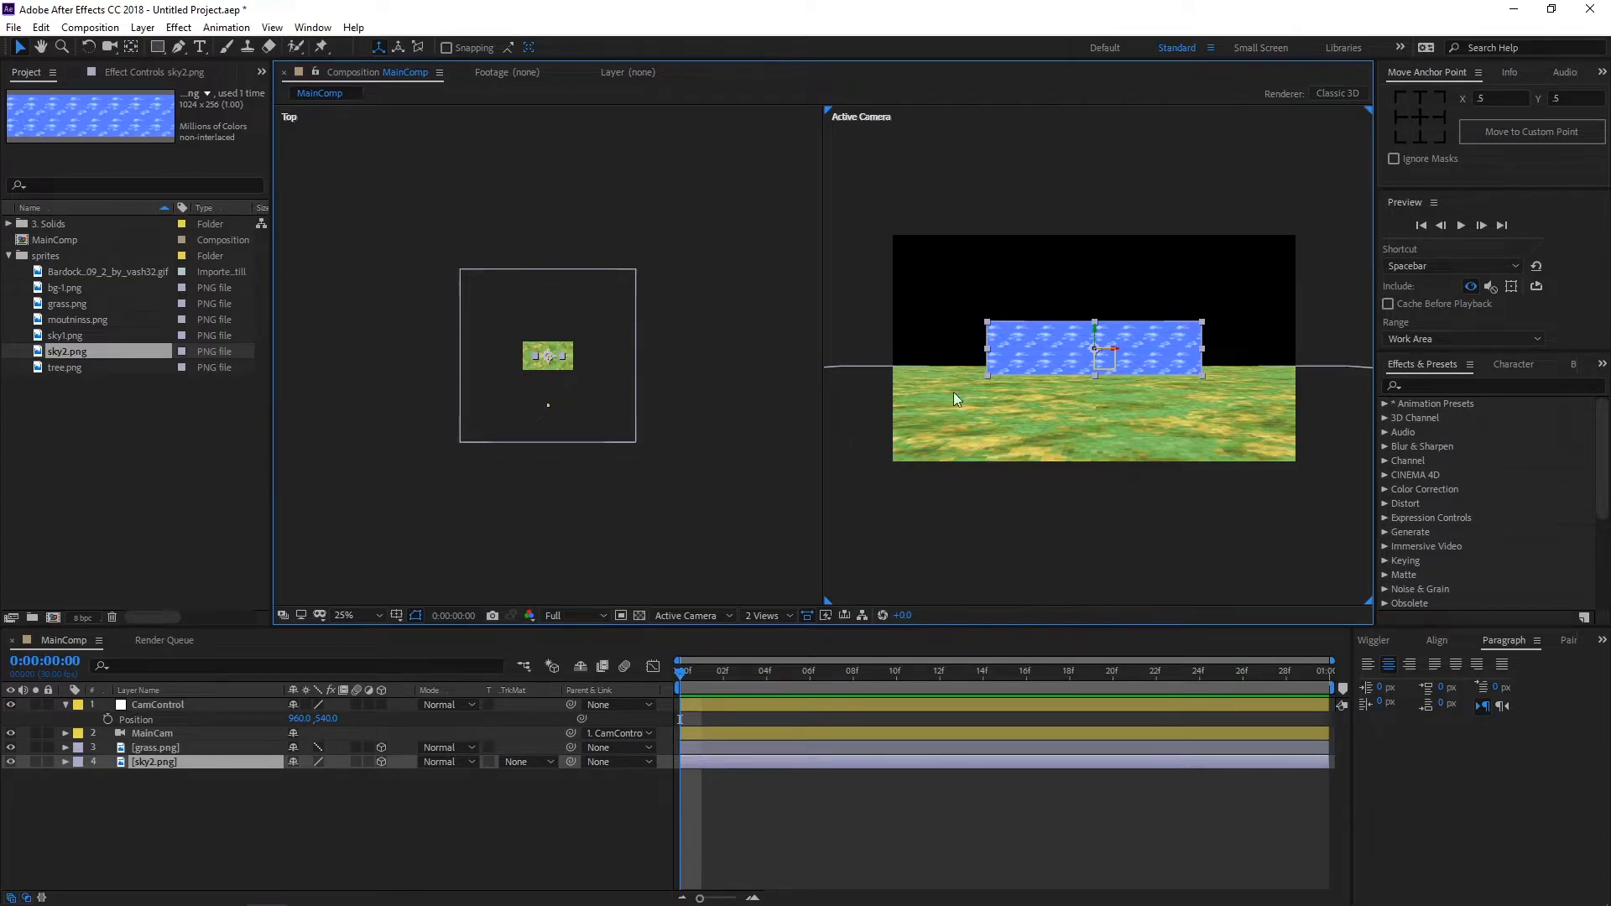
pyautogui.scroll(1, 618, 367)
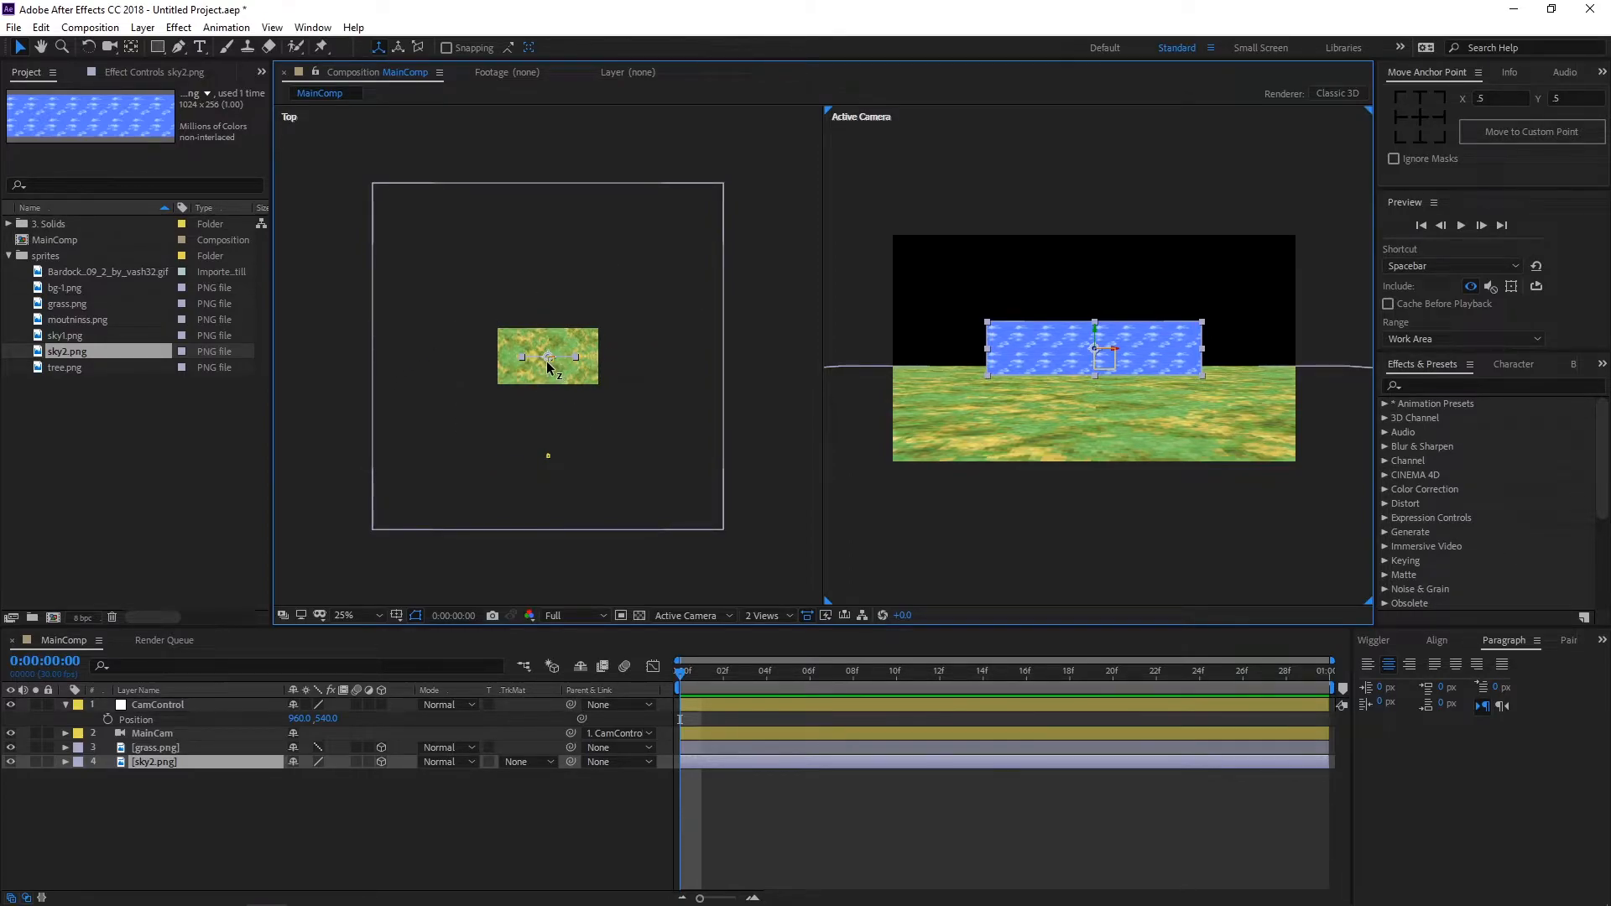
# Step: Move the sky2.png layer back along its Z axis in the Top view, past the rendered grass area
pyautogui.click(410, 189)
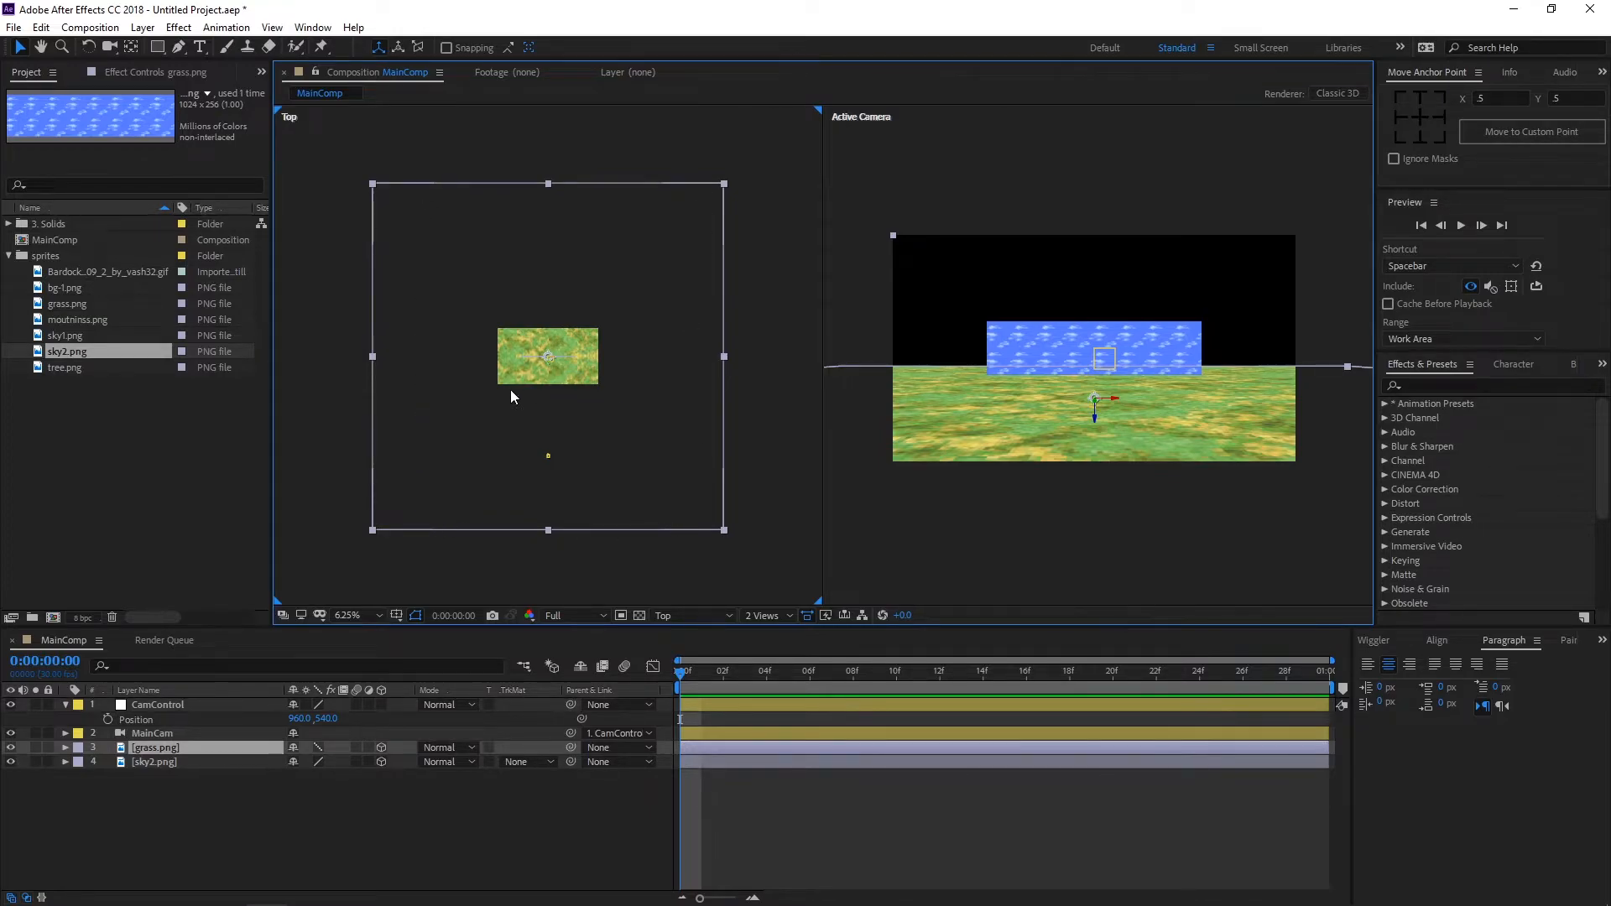
pyautogui.click(208, 761)
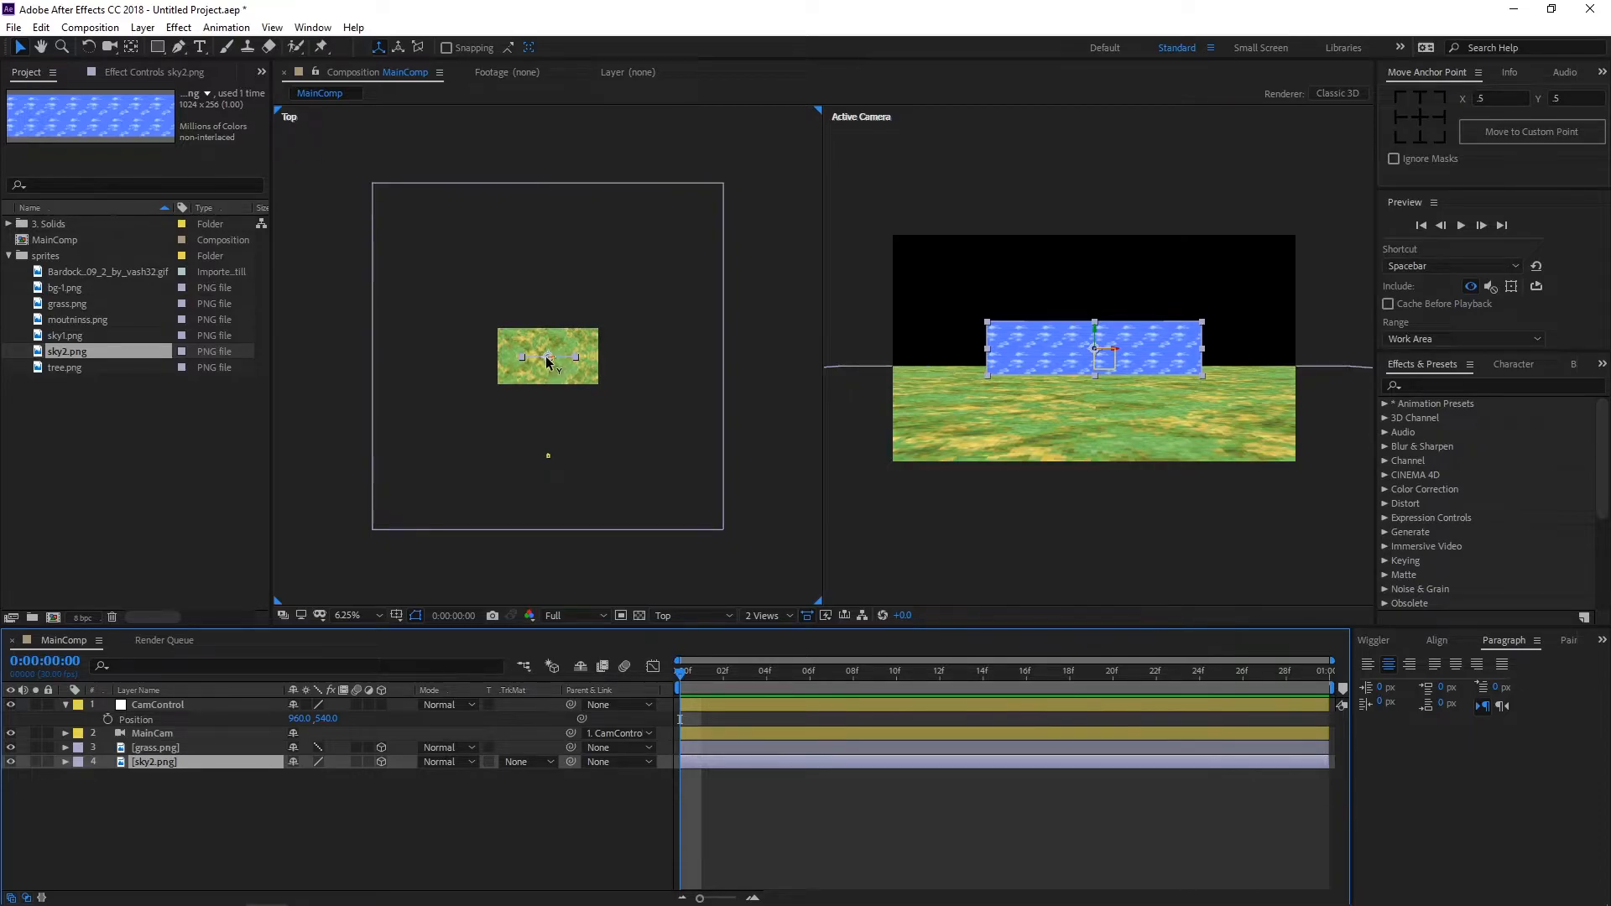
pyautogui.scroll(1, 551, 360)
pyautogui.scroll(1, 553, 363)
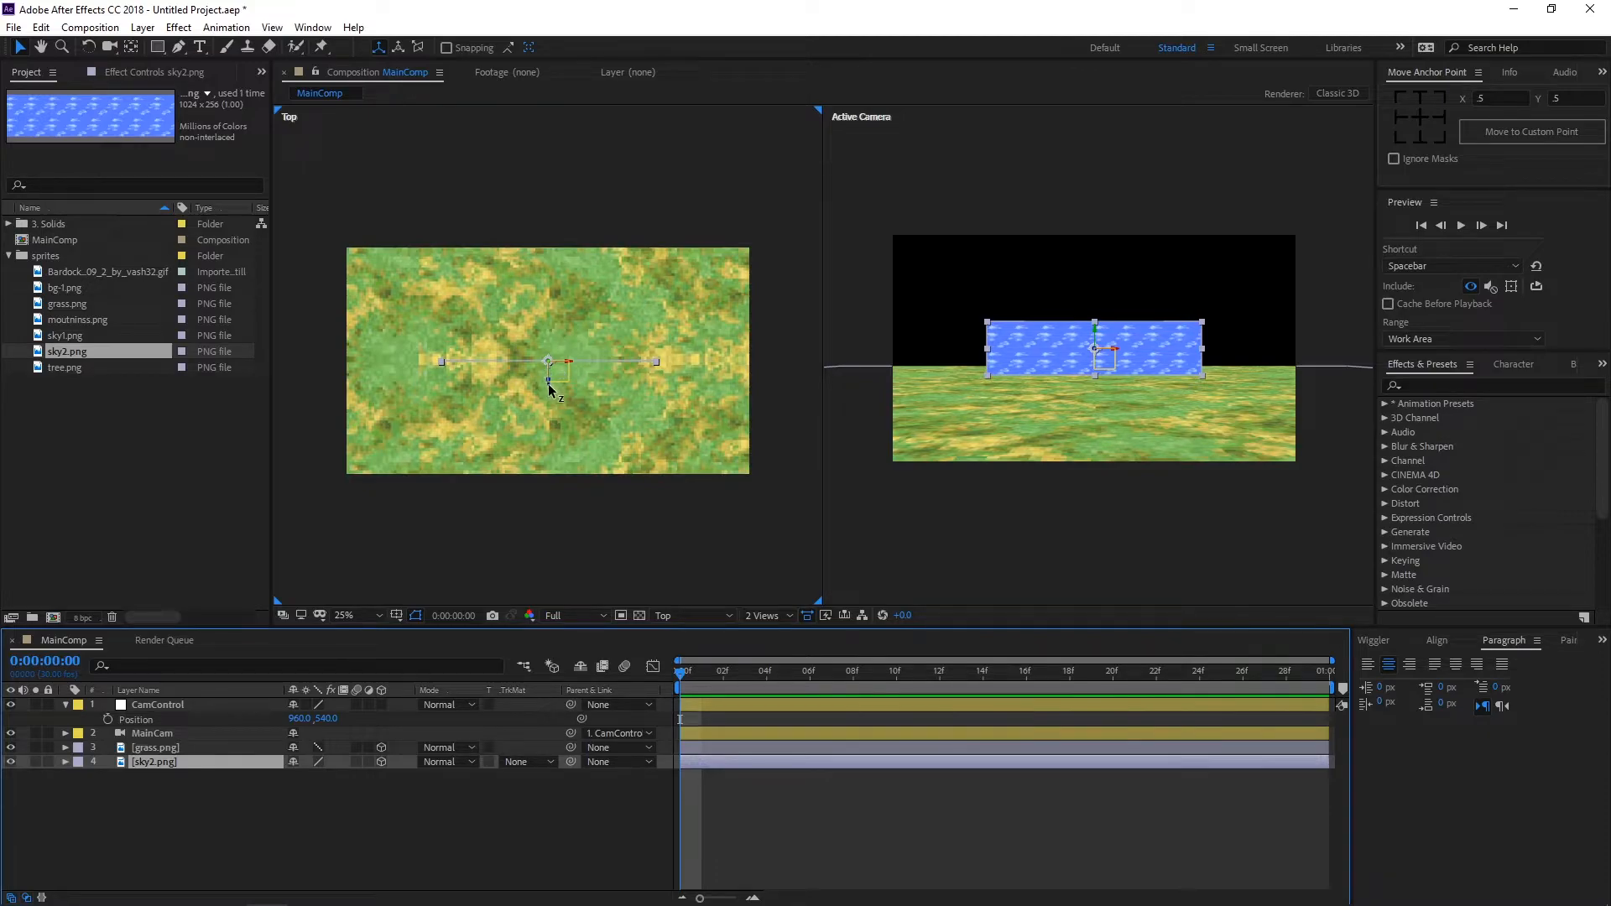
pyautogui.moveTo(550, 387); pyautogui.dragTo(550, 162)
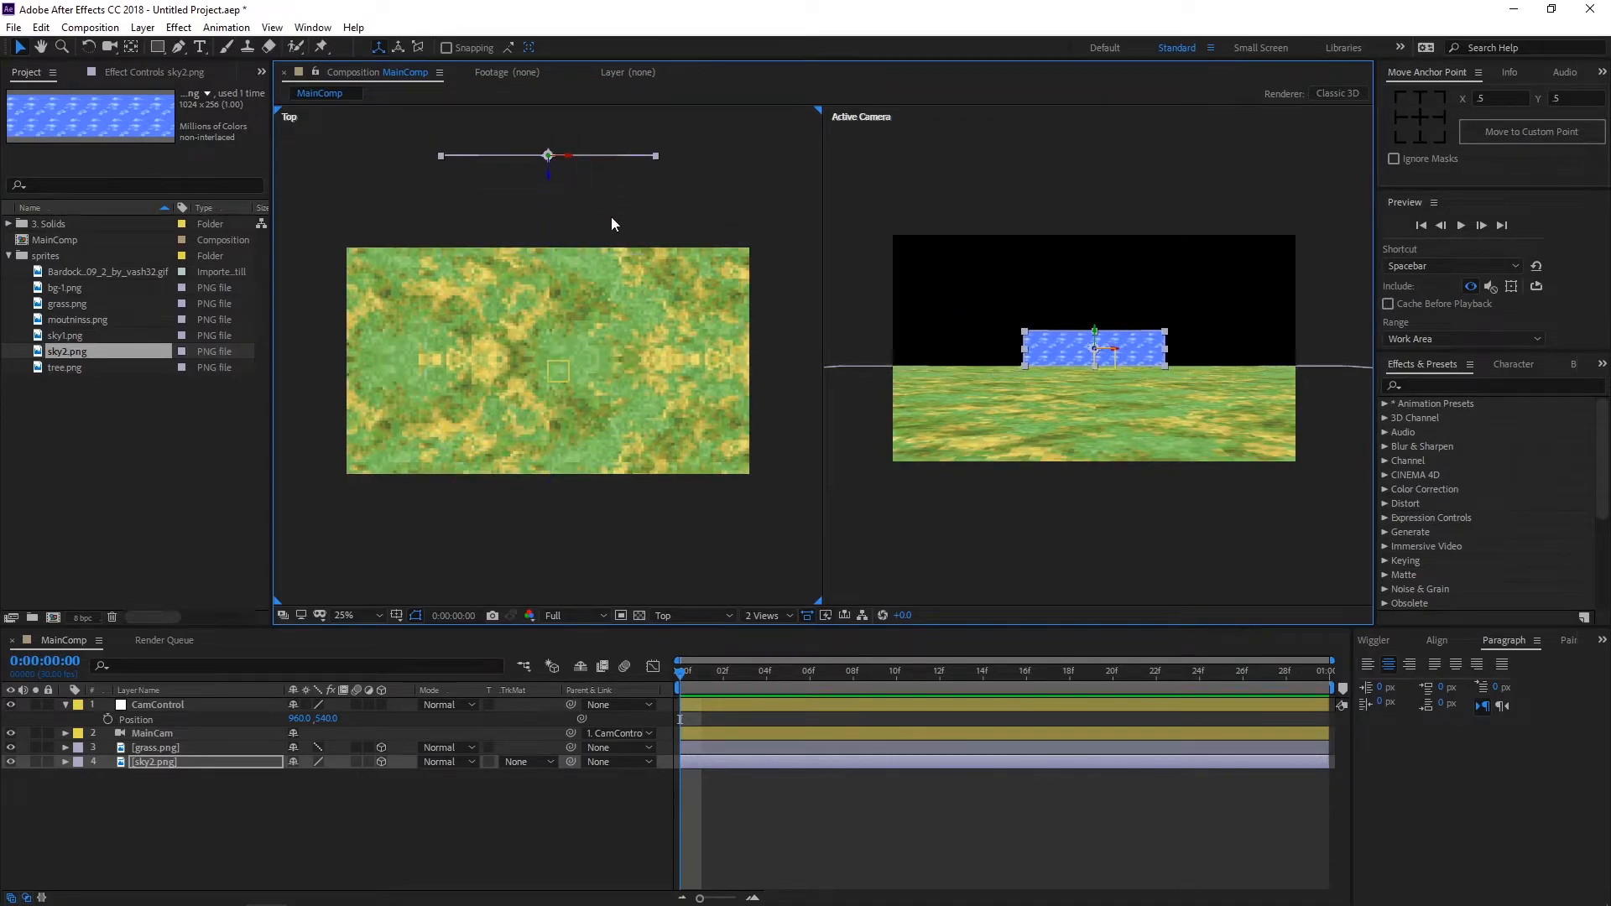
# Step: Push the sky2.png layer farther back in the Top view until it sits just behind the grass layer's far edge
pyautogui.press(',')
pyautogui.press(',')
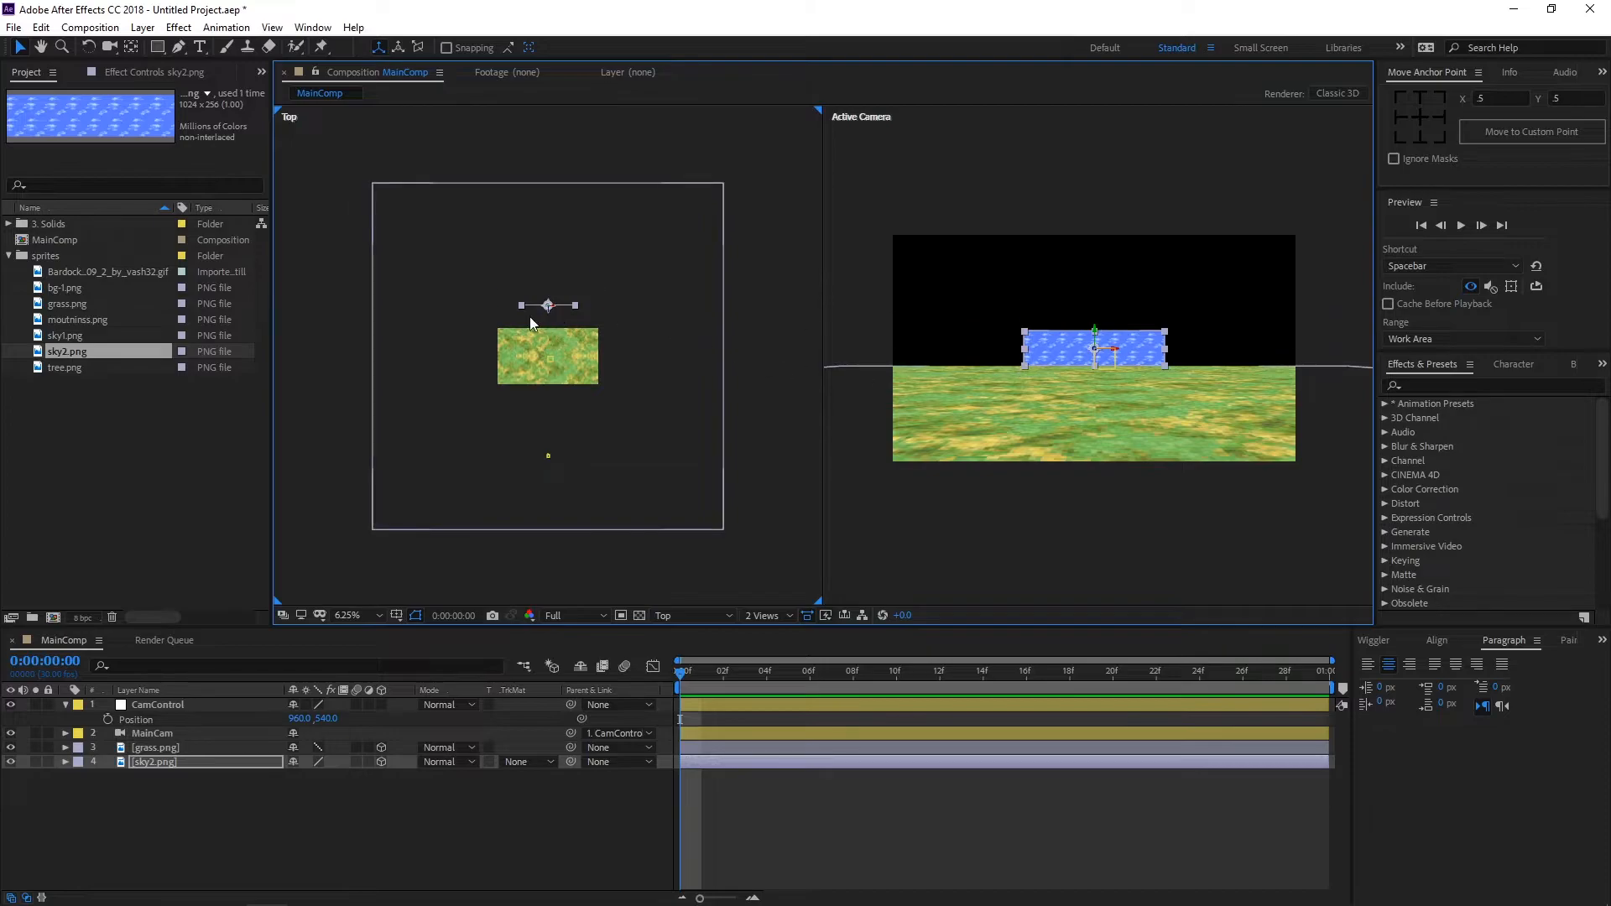
pyautogui.press(',')
pyautogui.press('.')
pyautogui.press(',')
pyautogui.press('.')
pyautogui.press(',')
pyautogui.press('.')
pyautogui.moveTo(547, 315); pyautogui.dragTo(547, 175)
# Step: Scale the sky2.png layer to about 714% and raise it until its lower edge meets the grass horizon
pyautogui.press('s')
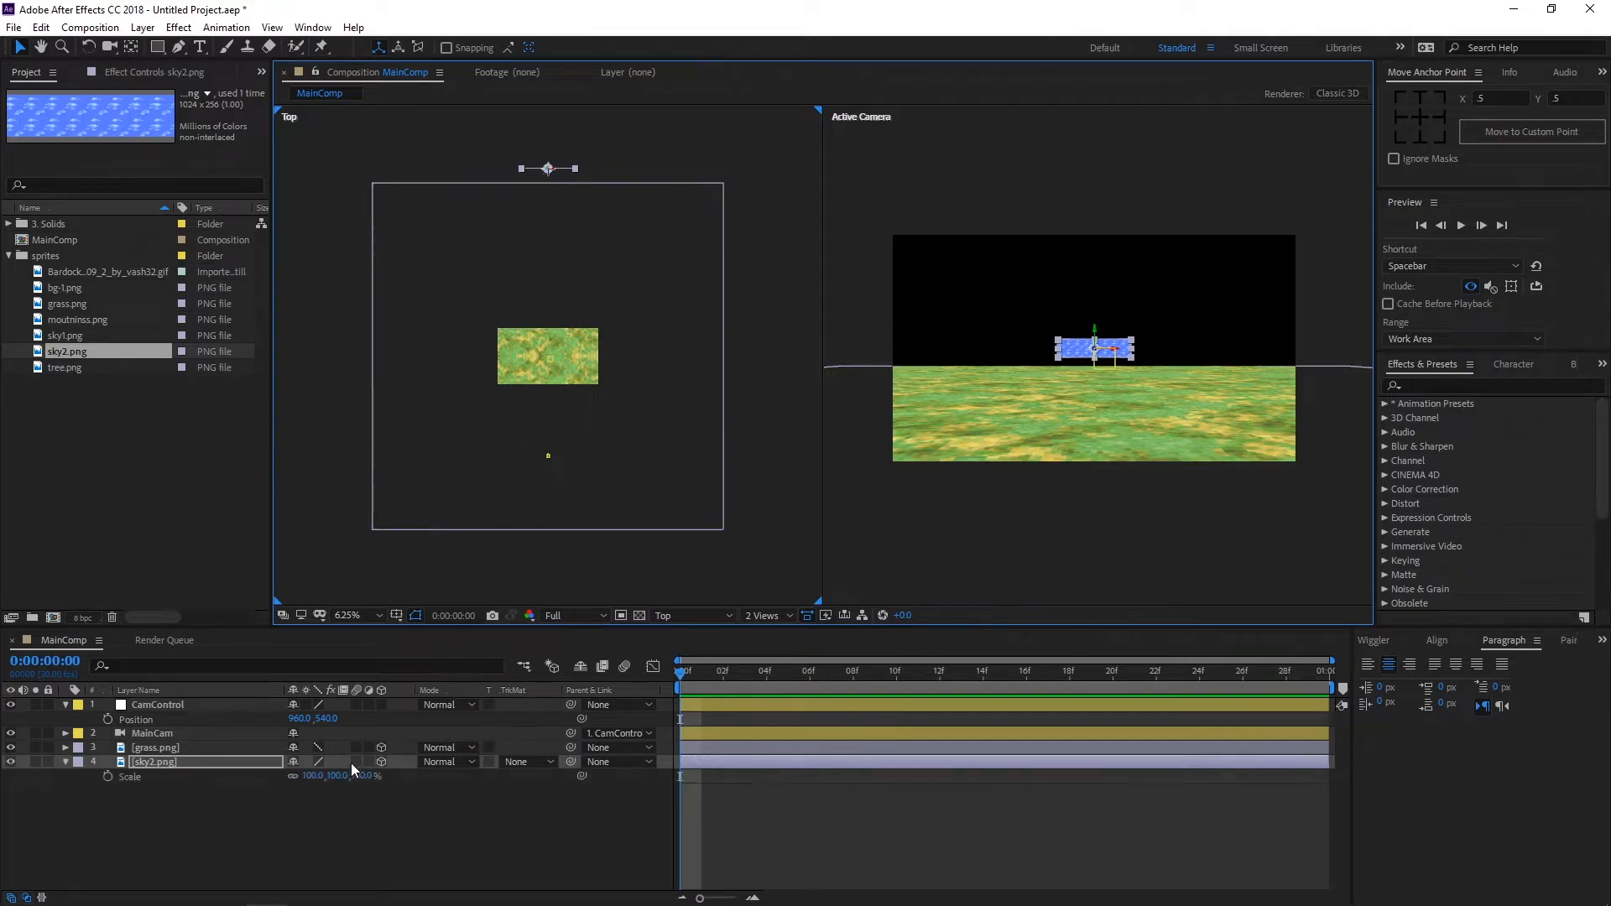
pyautogui.moveTo(338, 779); pyautogui.dragTo(833, 755)
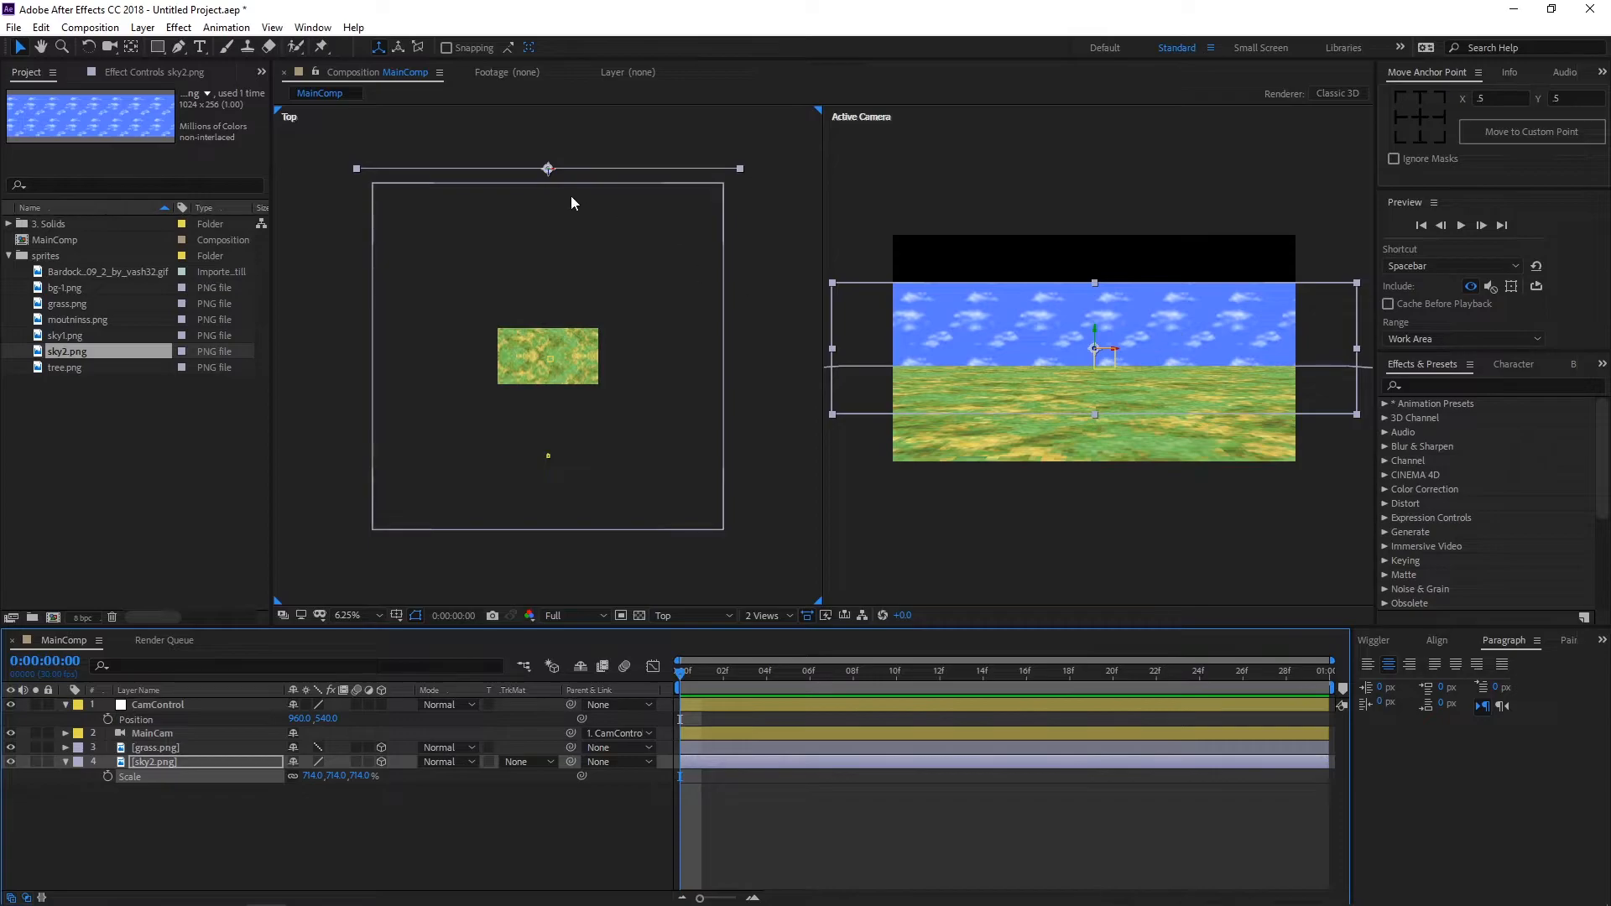
pyautogui.moveTo(548, 169); pyautogui.dragTo(561, 146)
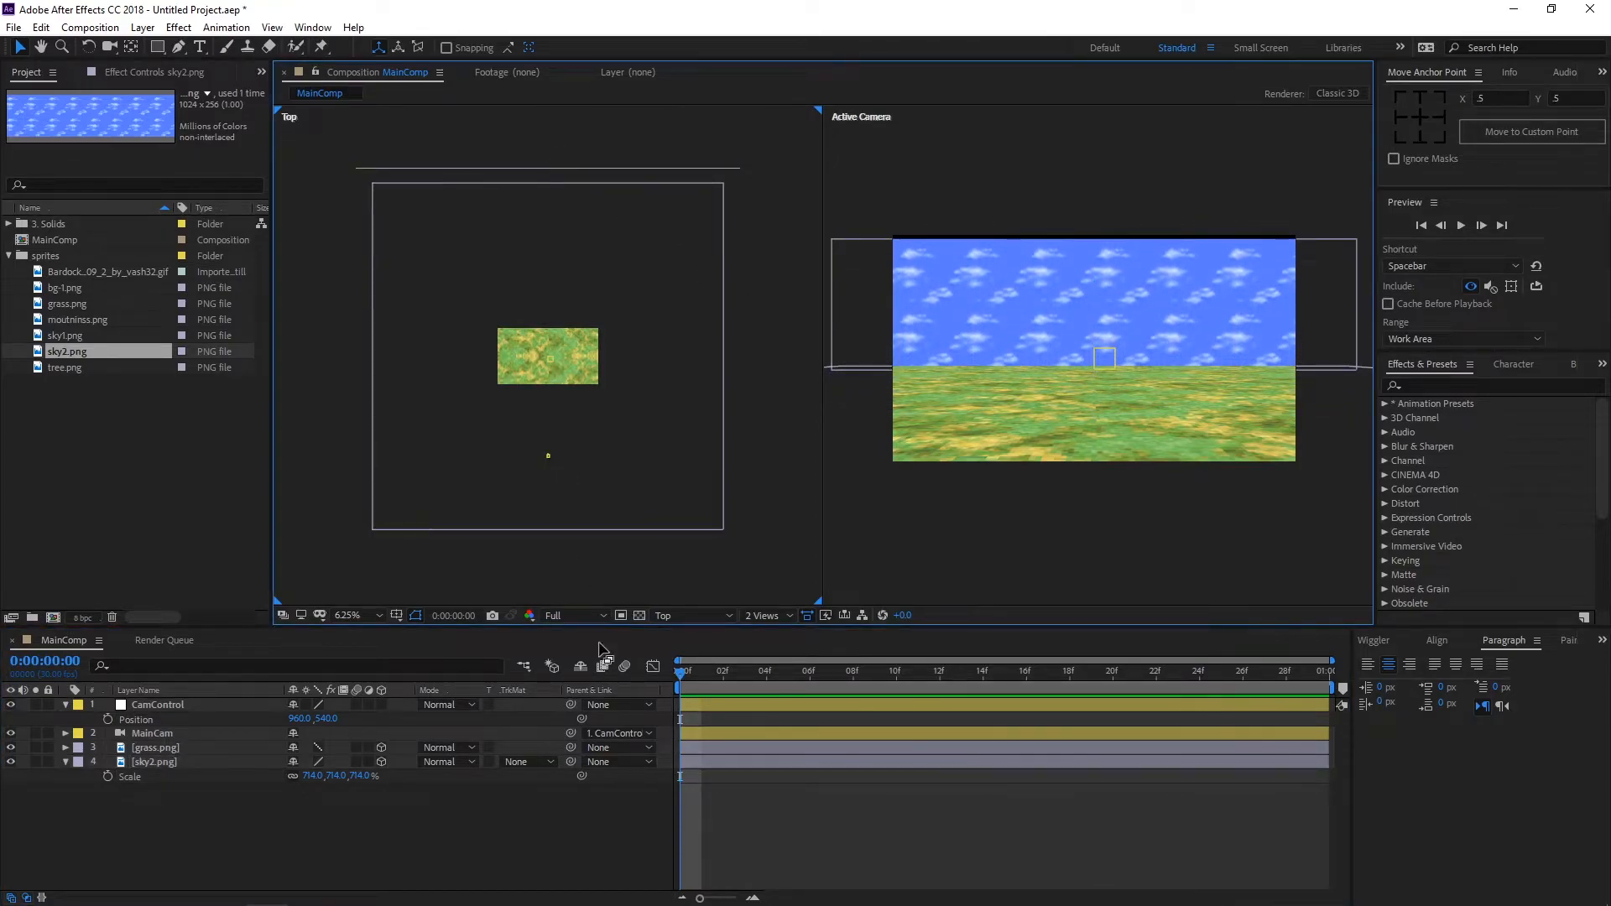
# Step: Increase the sky2.png layer's scale to about 837% and return to a single Active Camera view
pyautogui.click(180, 763)
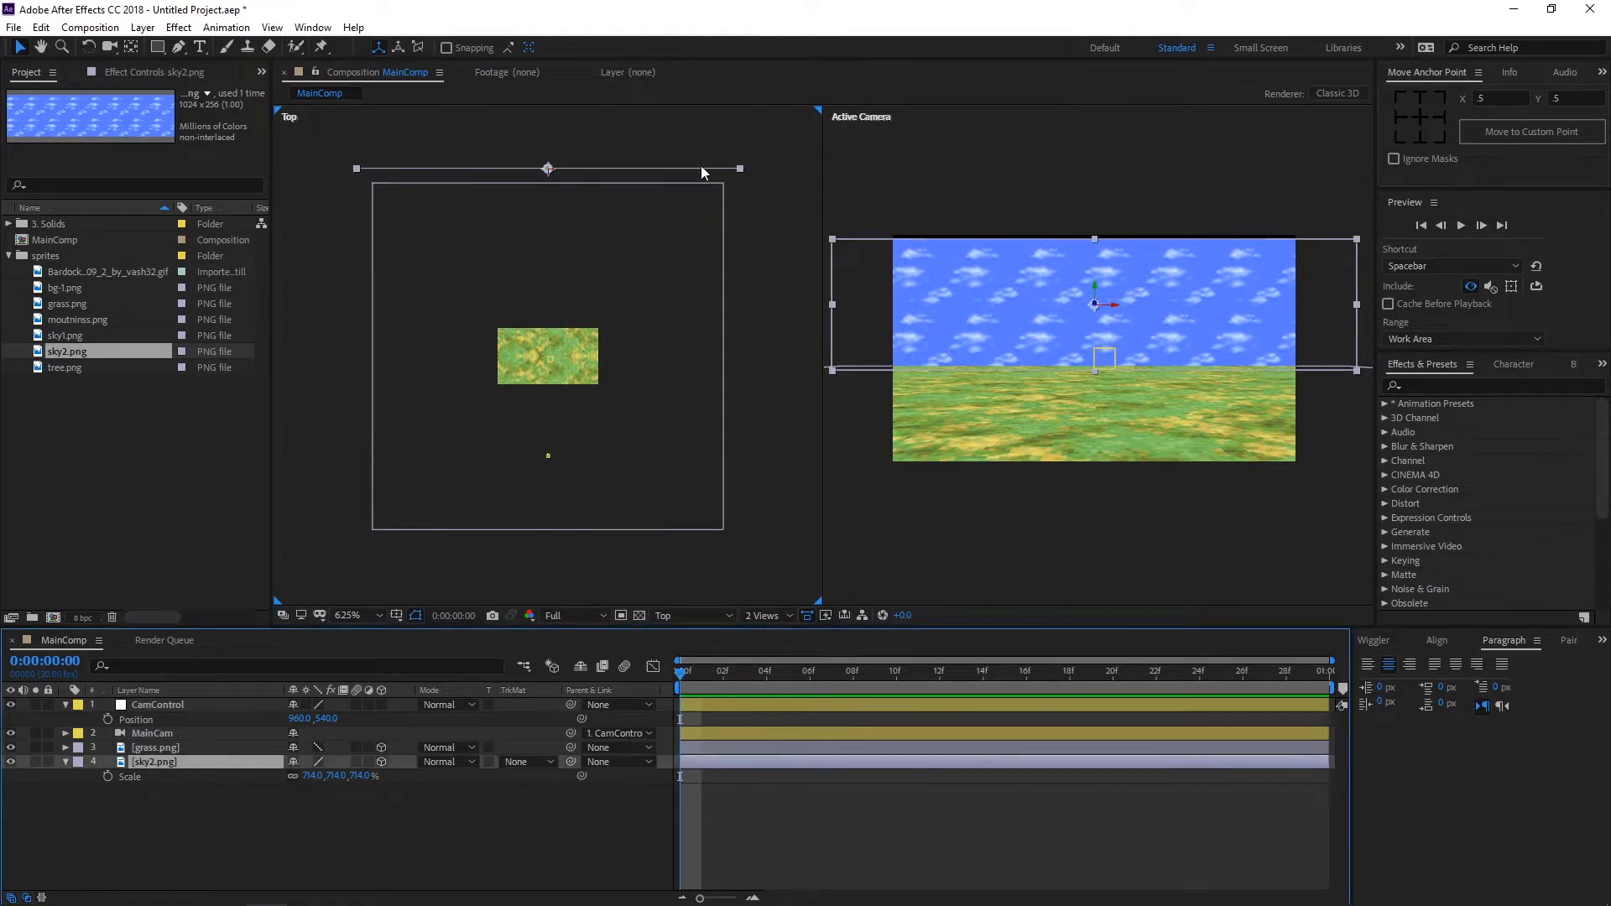
pyautogui.moveTo(315, 776); pyautogui.dragTo(453, 778)
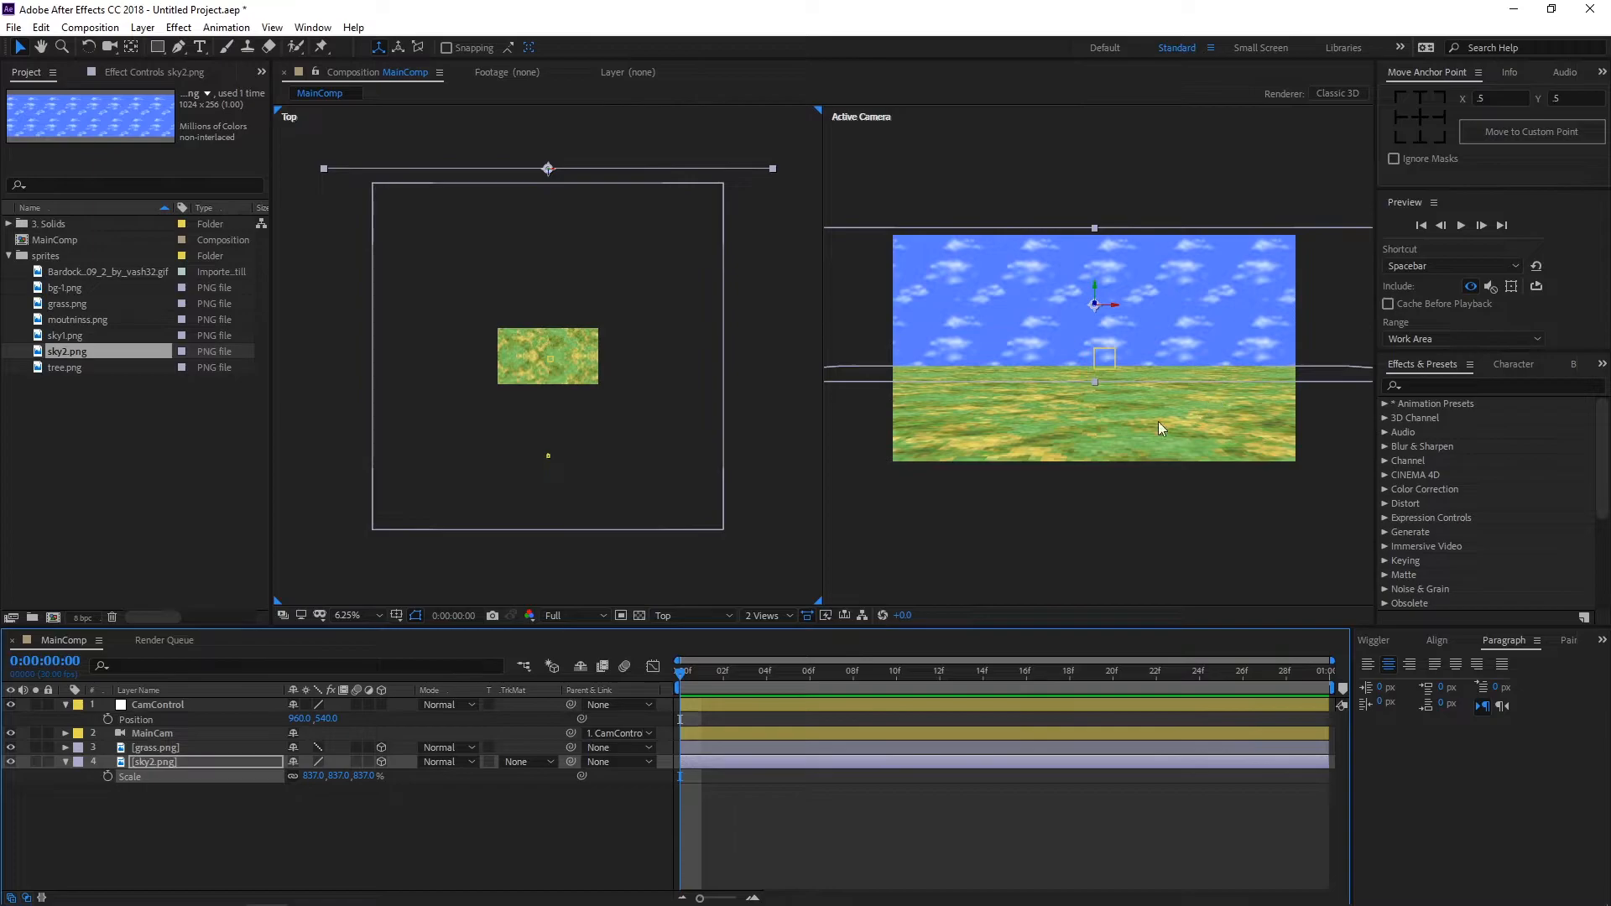
pyautogui.click(759, 616)
pyautogui.click(762, 634)
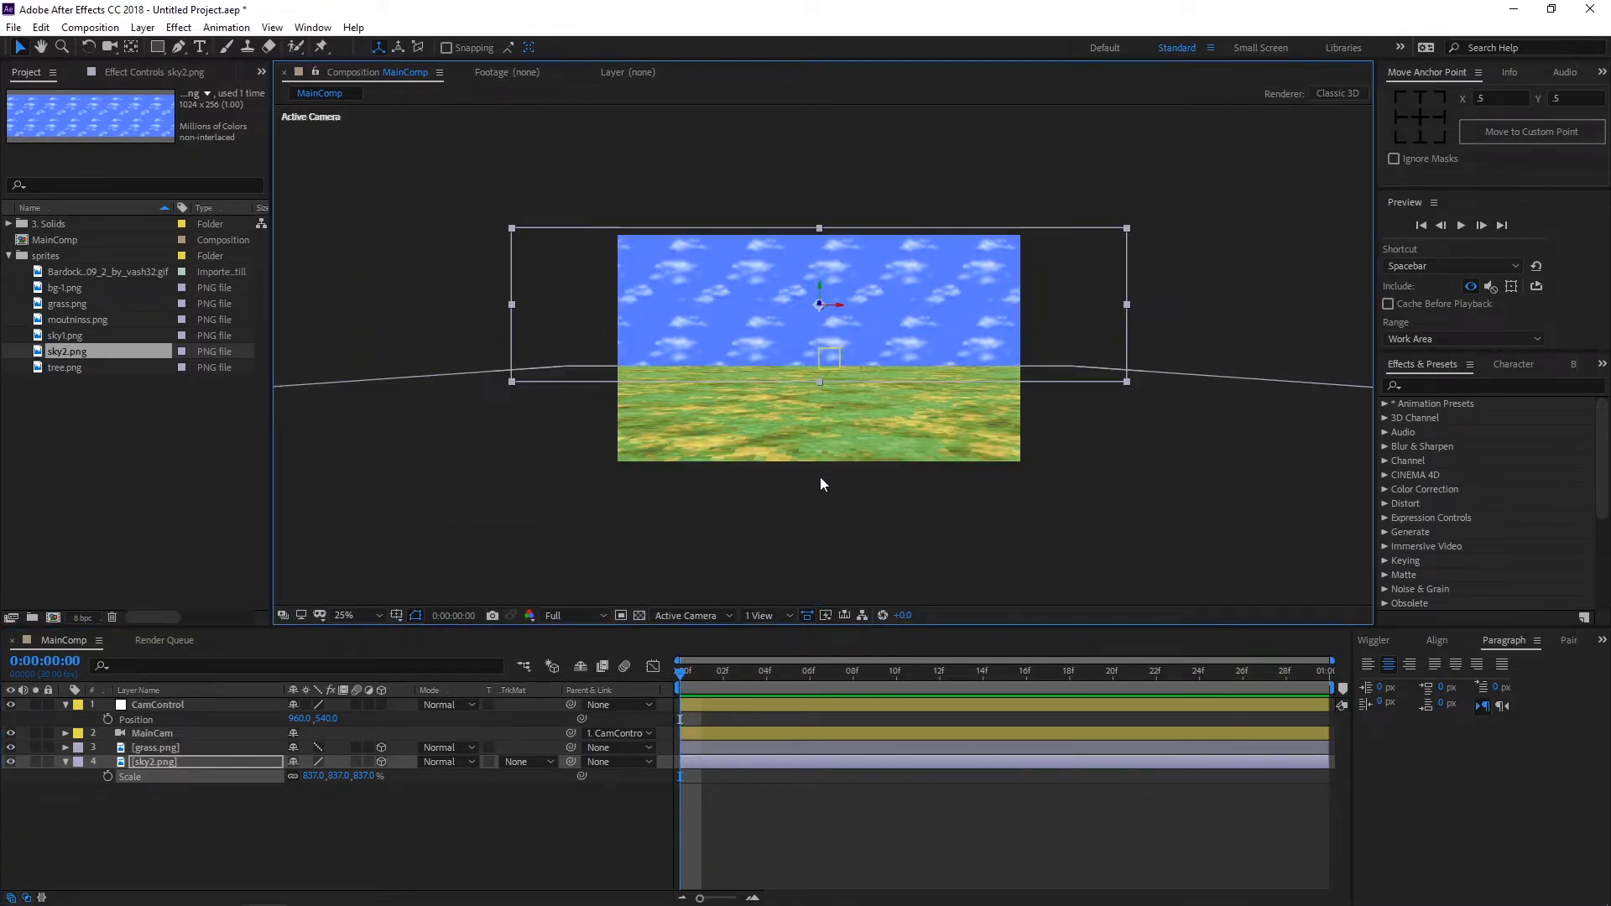
pyautogui.click(739, 708)
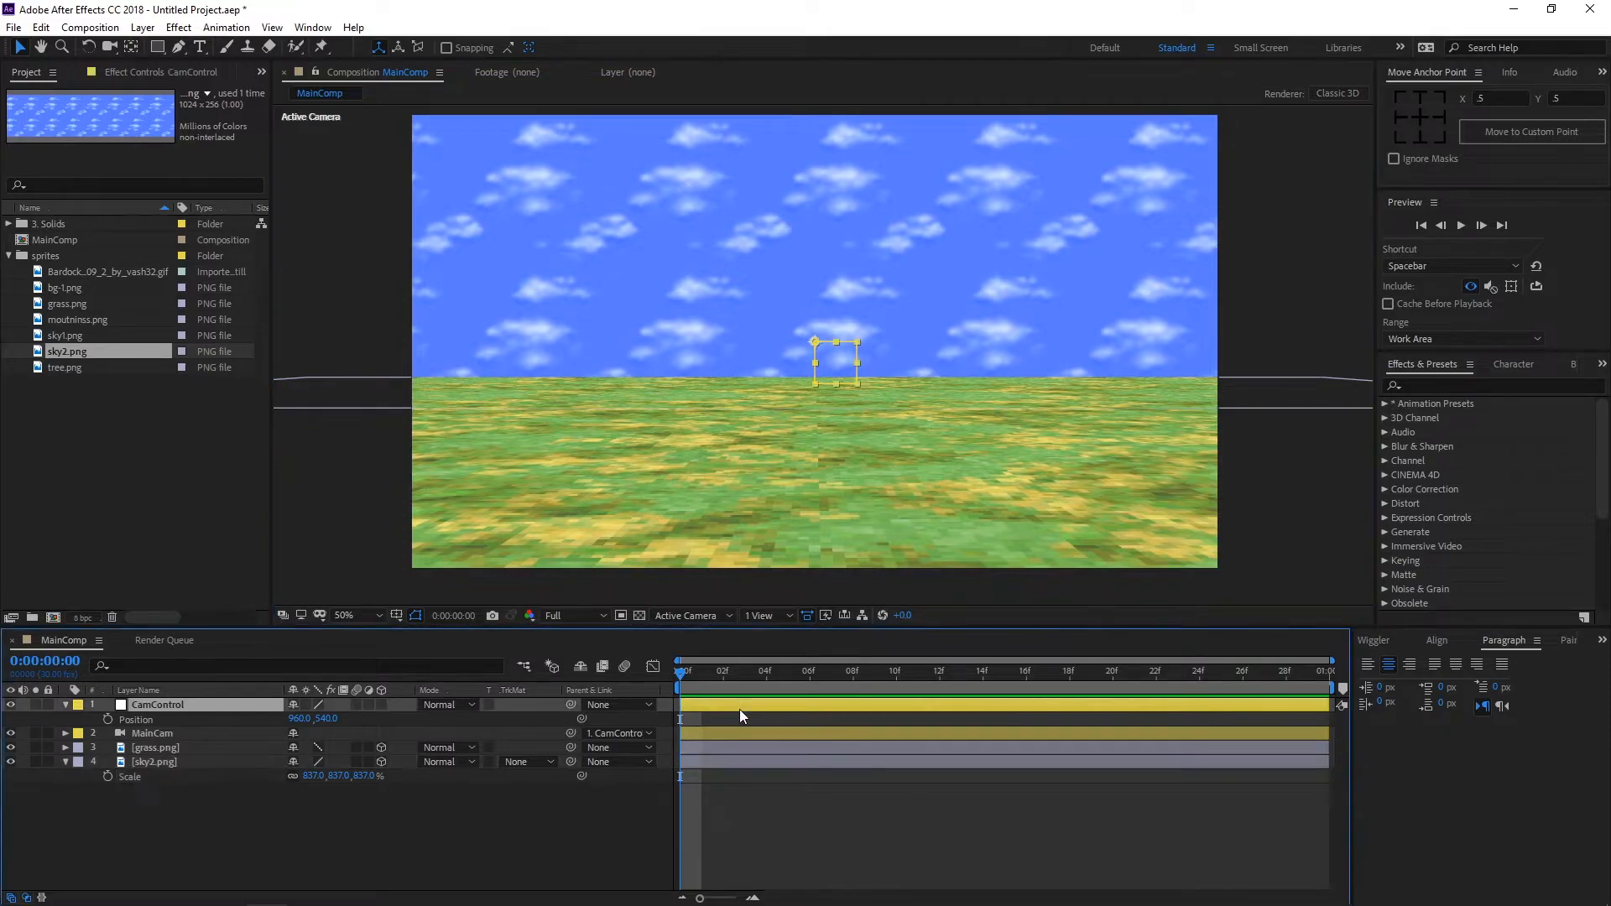
pyautogui.moveTo(299, 719); pyautogui.dragTo(369, 720)
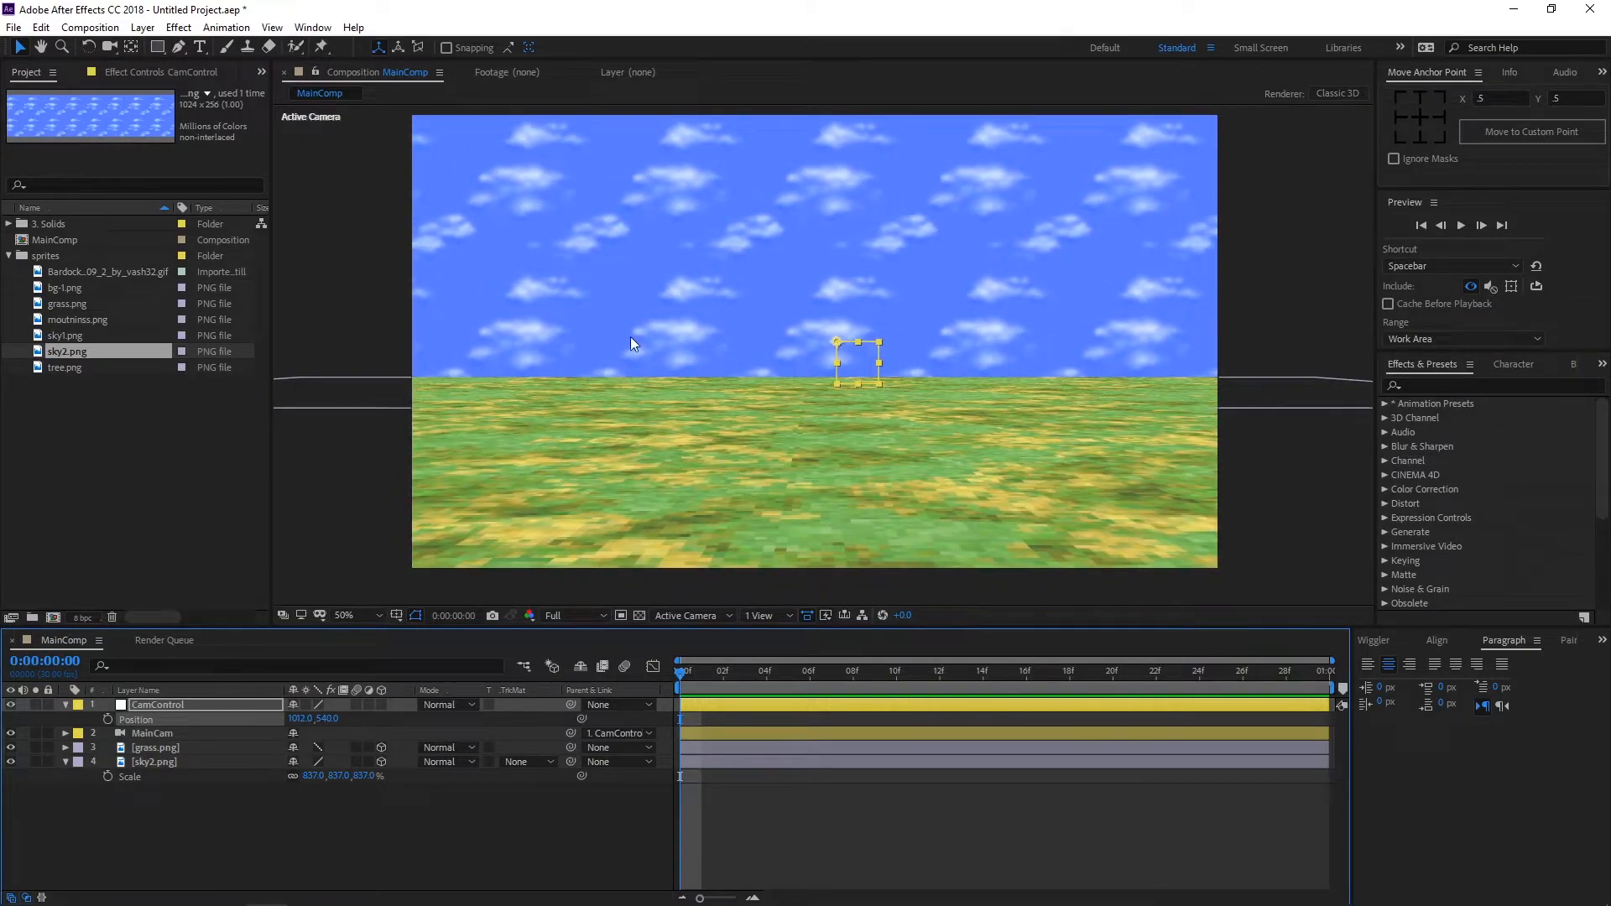
pyautogui.click(91, 289)
pyautogui.click(74, 303)
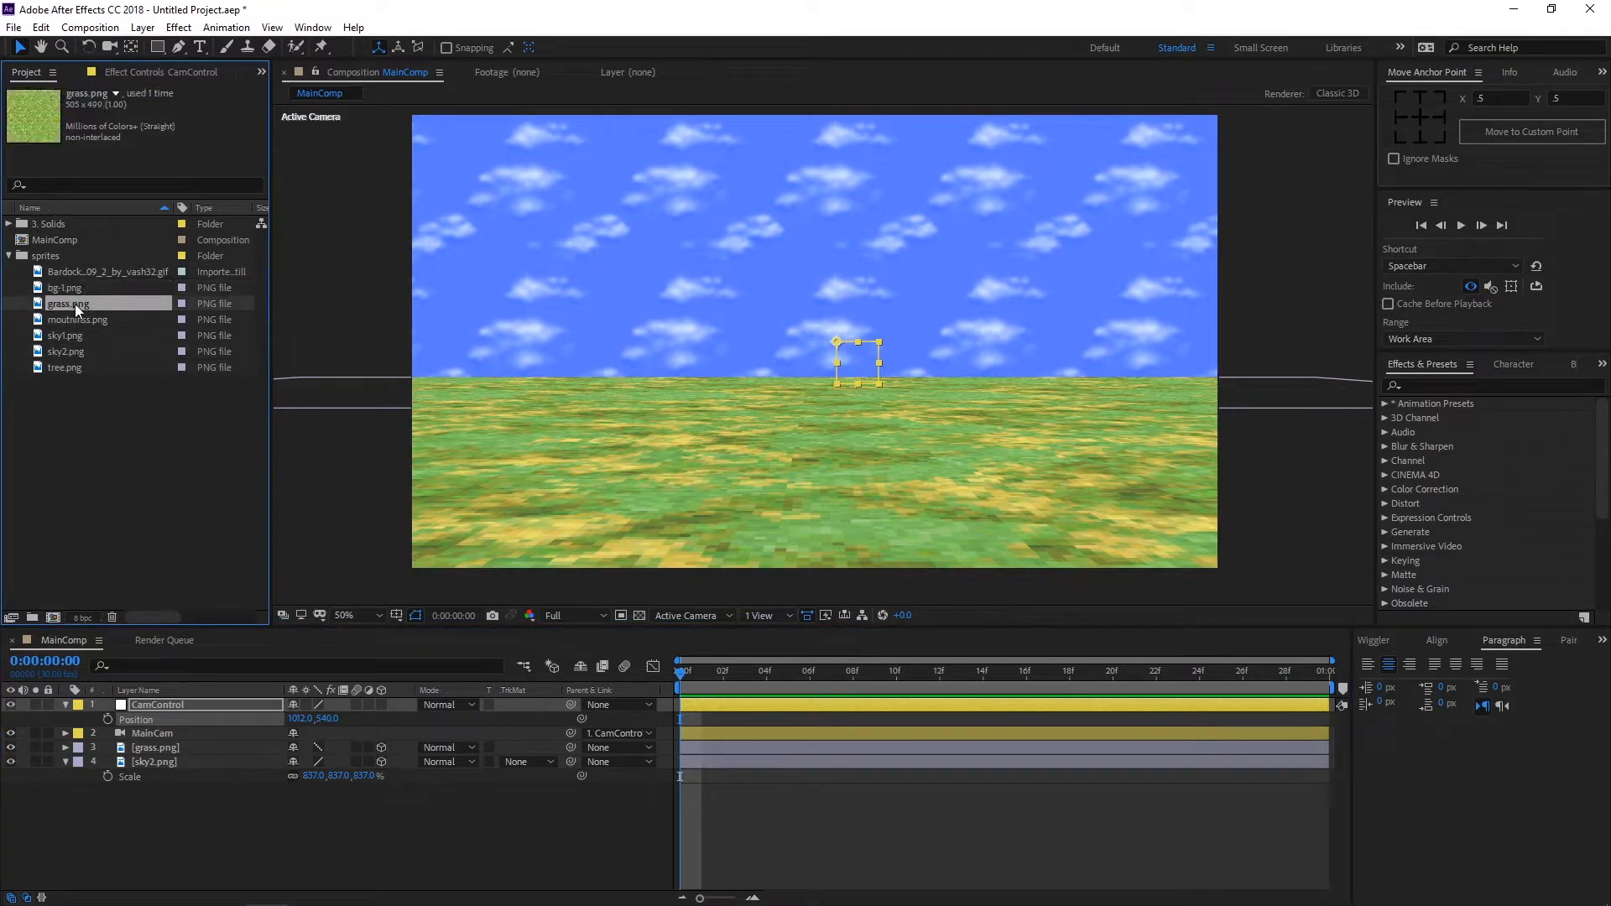
pyautogui.click(77, 336)
pyautogui.click(139, 365)
pyautogui.moveTo(104, 370); pyautogui.dragTo(167, 746)
pyautogui.click(380, 749)
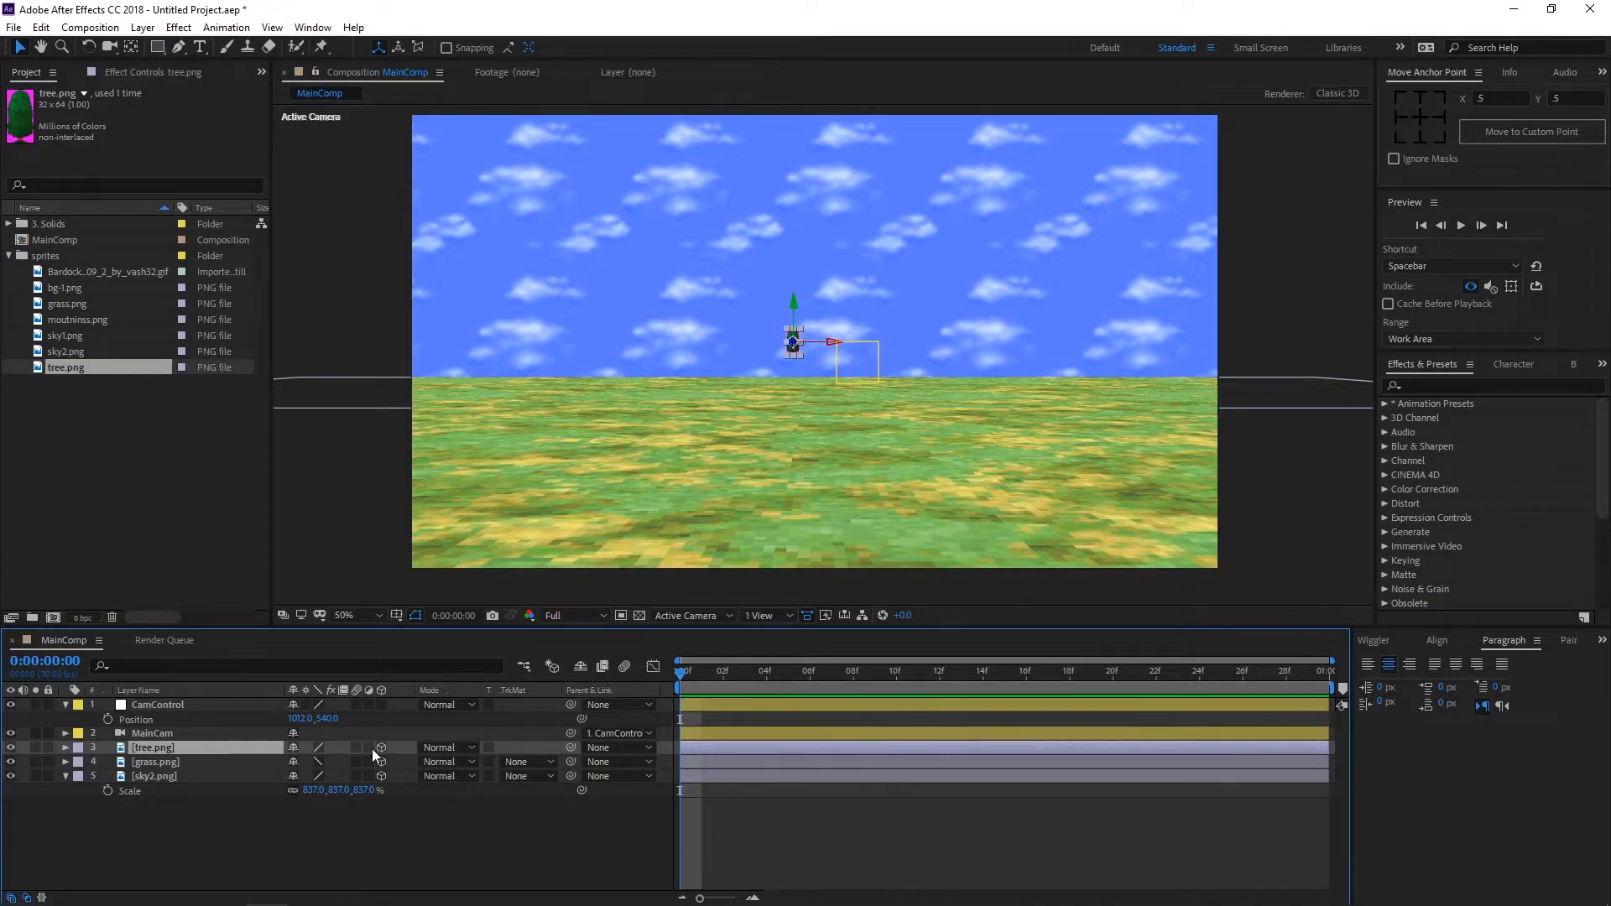
pyautogui.hotkey('ctrl', 'z')
pyautogui.hotkey('ctrl', 'z')
pyautogui.hotkey('ctrl', 'z')
pyautogui.hotkey('ctrl', 'z')
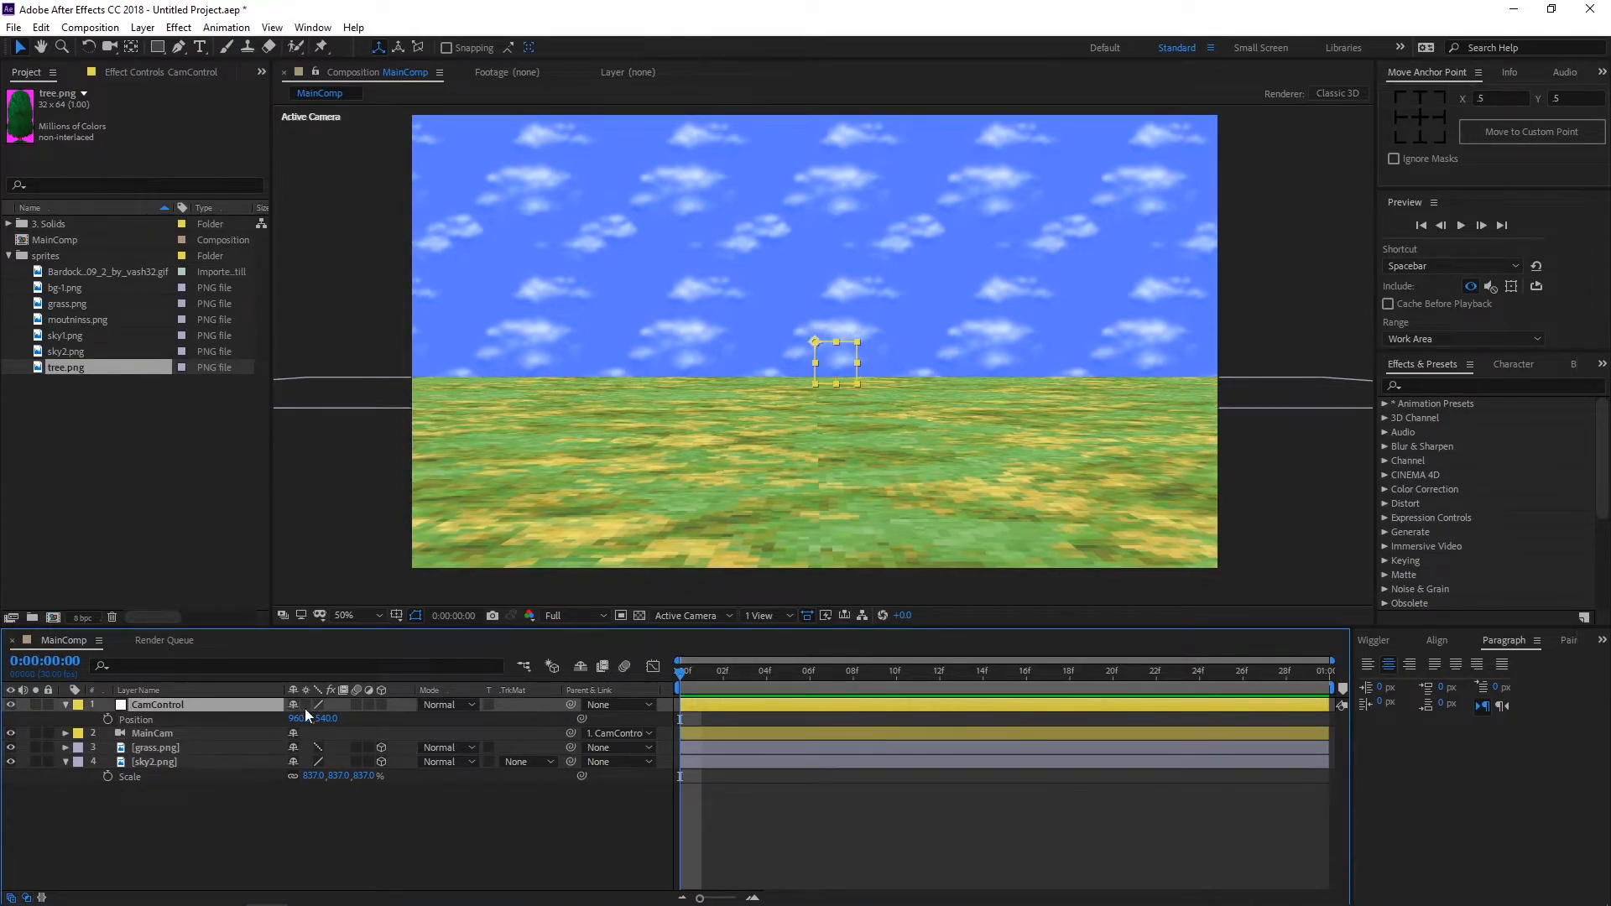
# Step: Add tree.png above the grass layer in MainComp, scale it to about 338% and make it a 3D layer
pyautogui.moveTo(68, 371); pyautogui.dragTo(122, 740)
pyautogui.press('s')
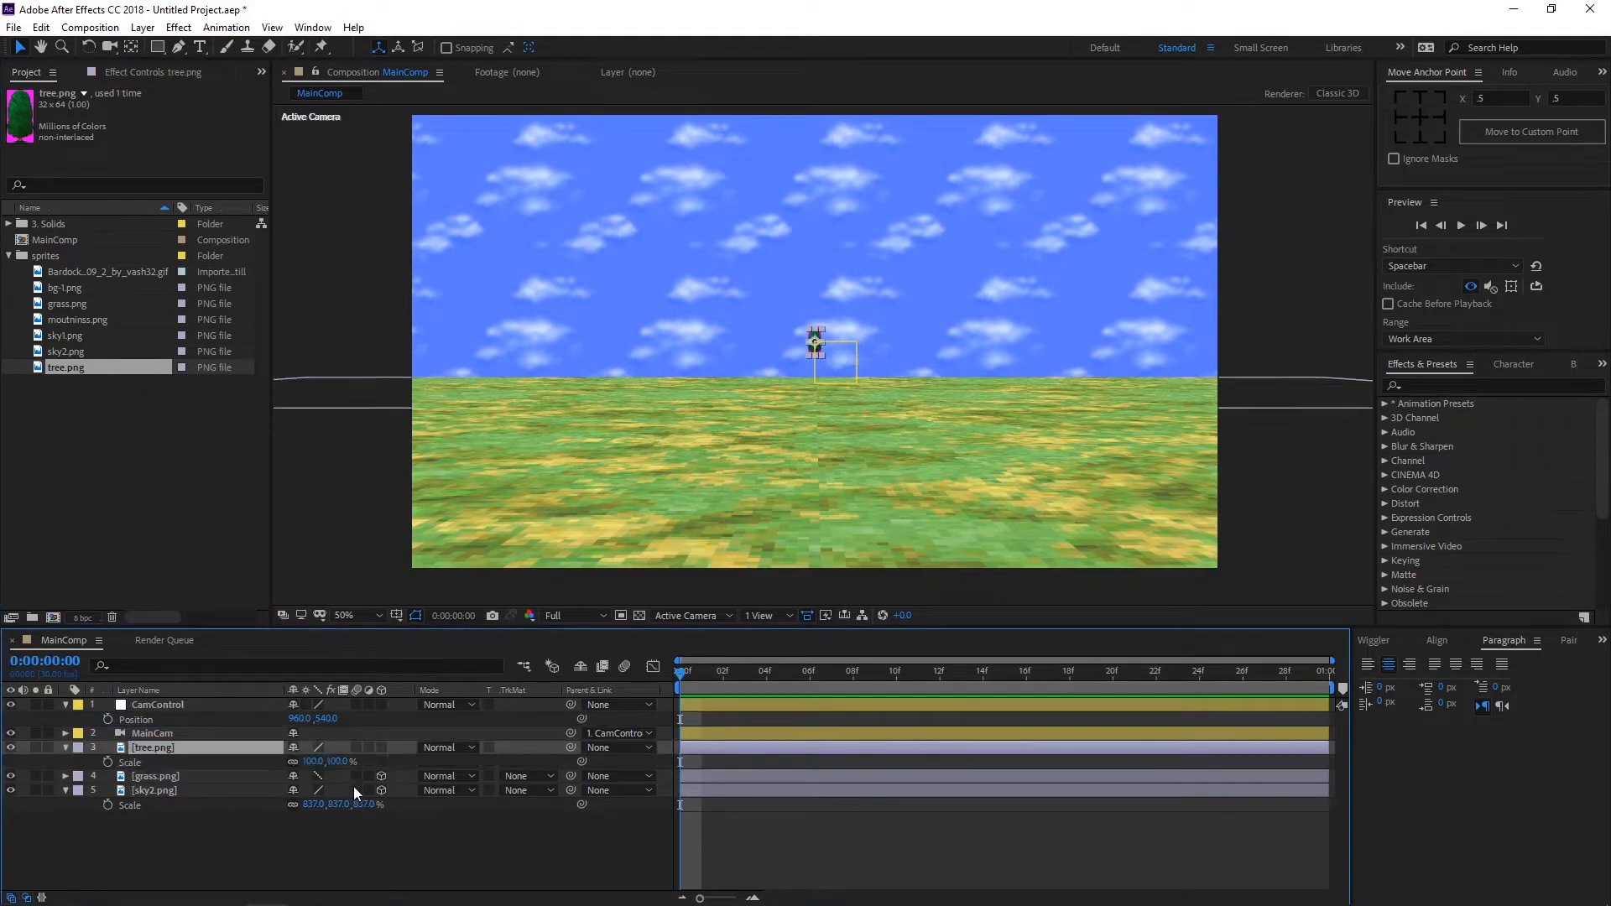
pyautogui.moveTo(330, 761); pyautogui.dragTo(411, 749)
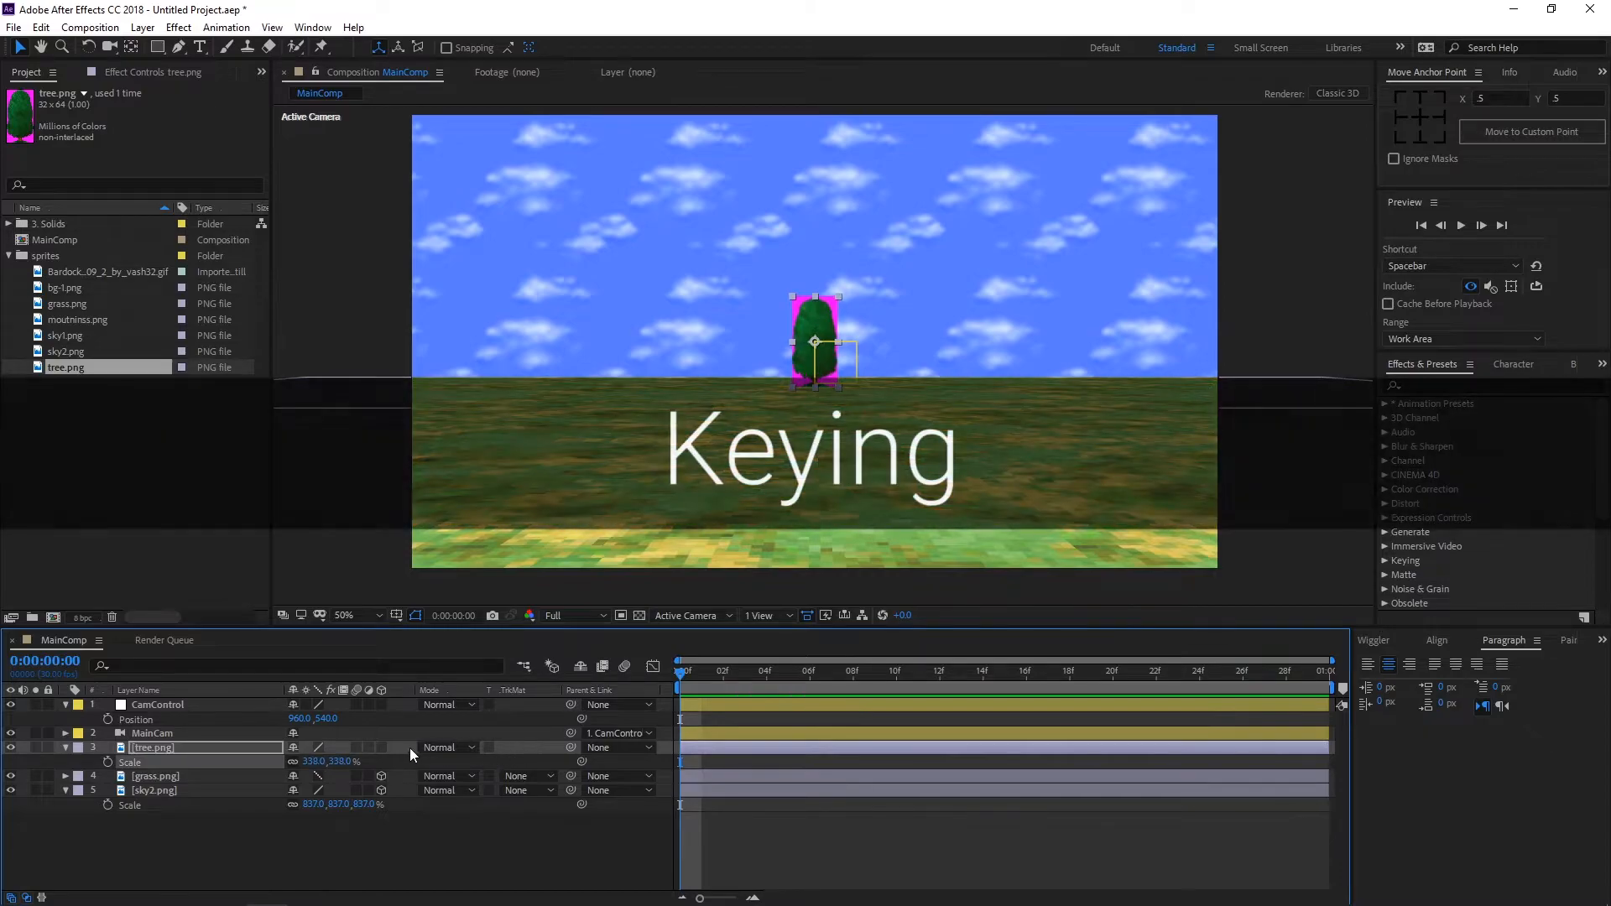
pyautogui.click(381, 747)
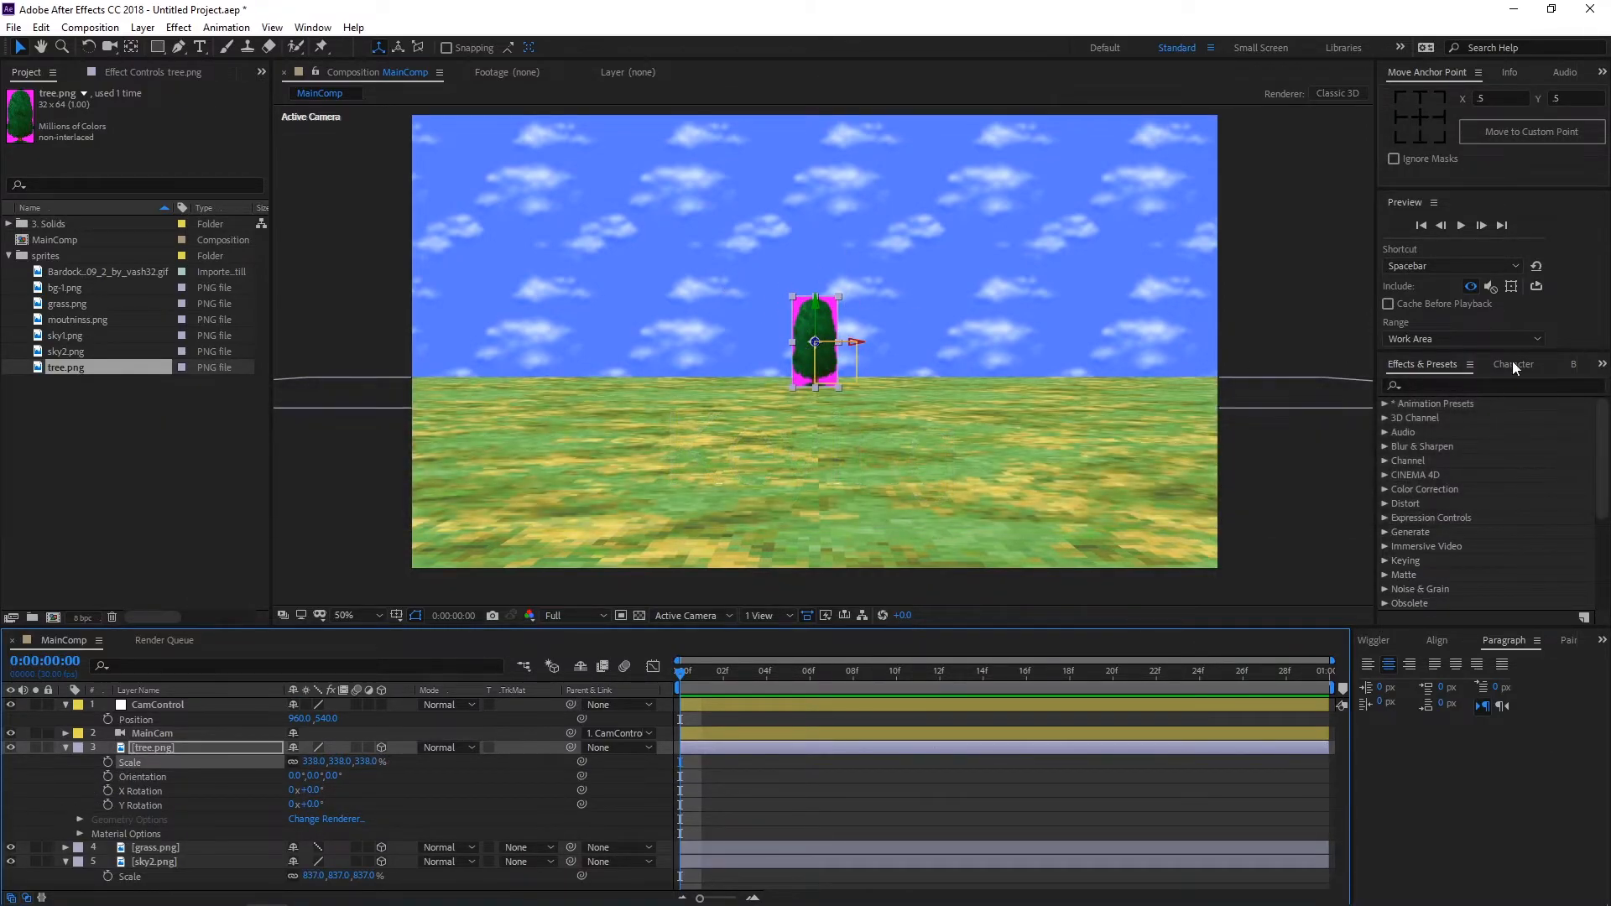
# Step: Find the Color Key effect by searching for "key" and apply it to the tree.png layer
pyautogui.click(1447, 385)
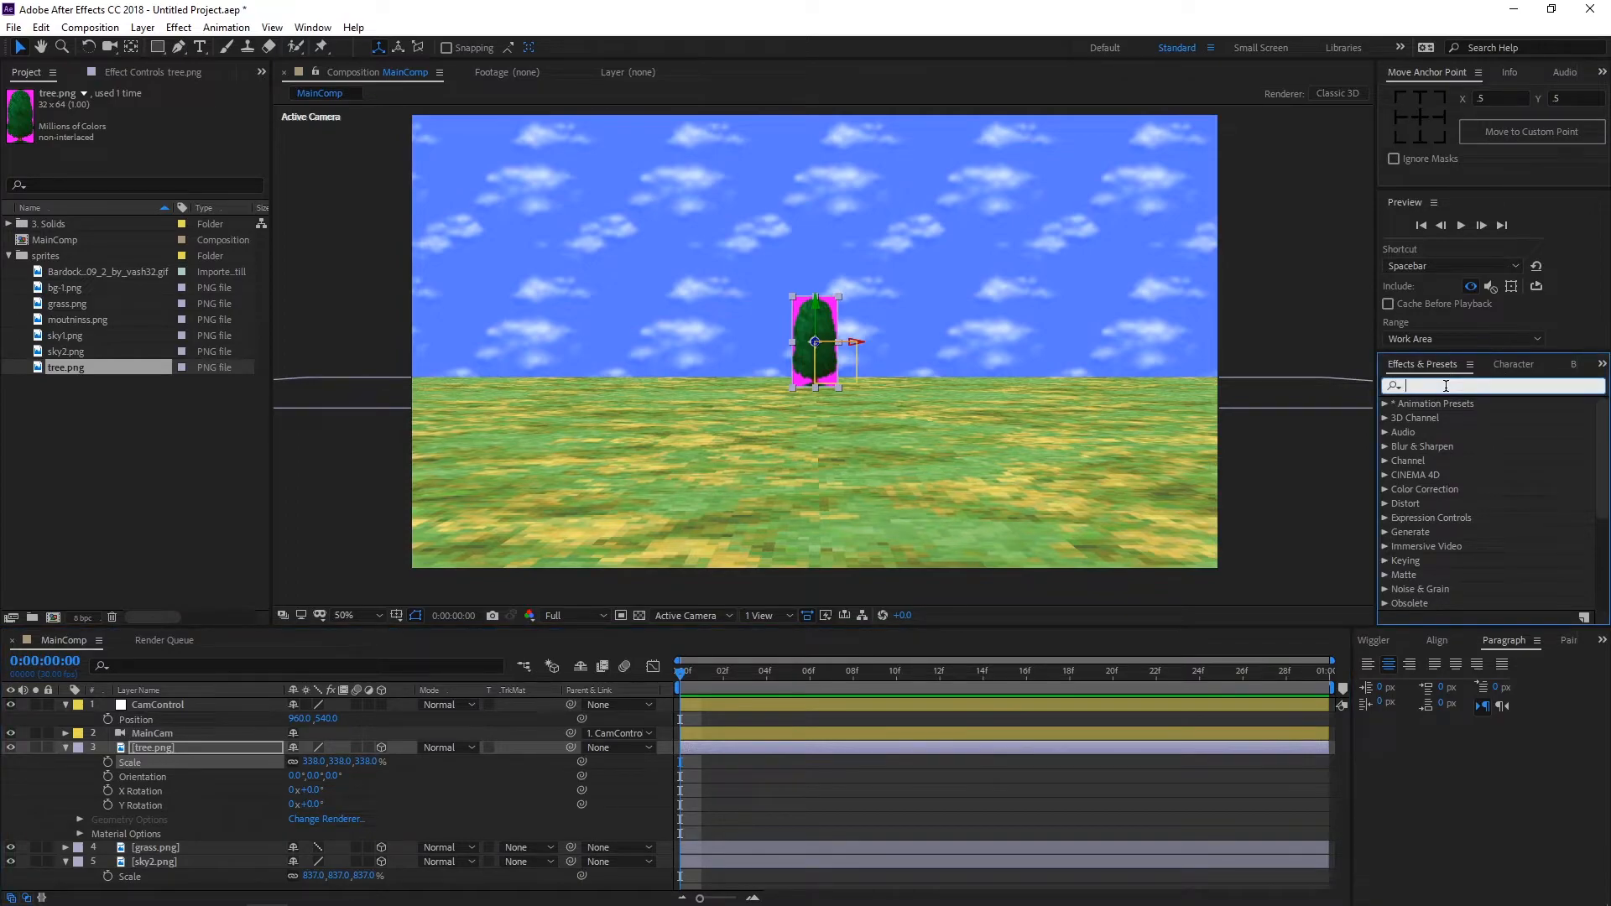
pyautogui.write('k')
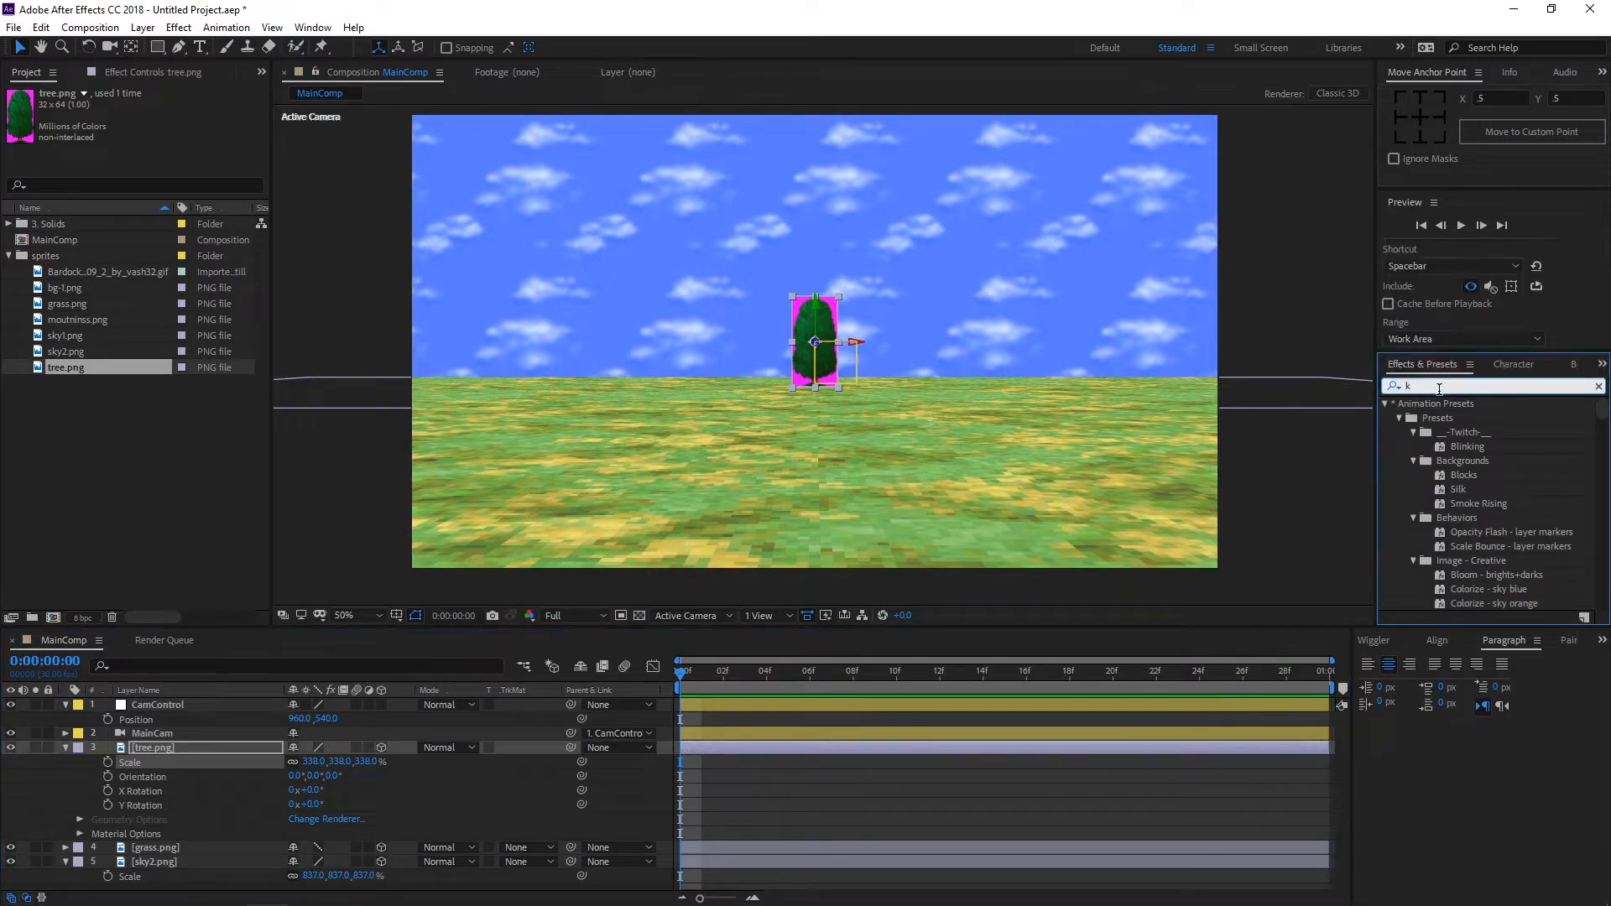
pyautogui.write('ey')
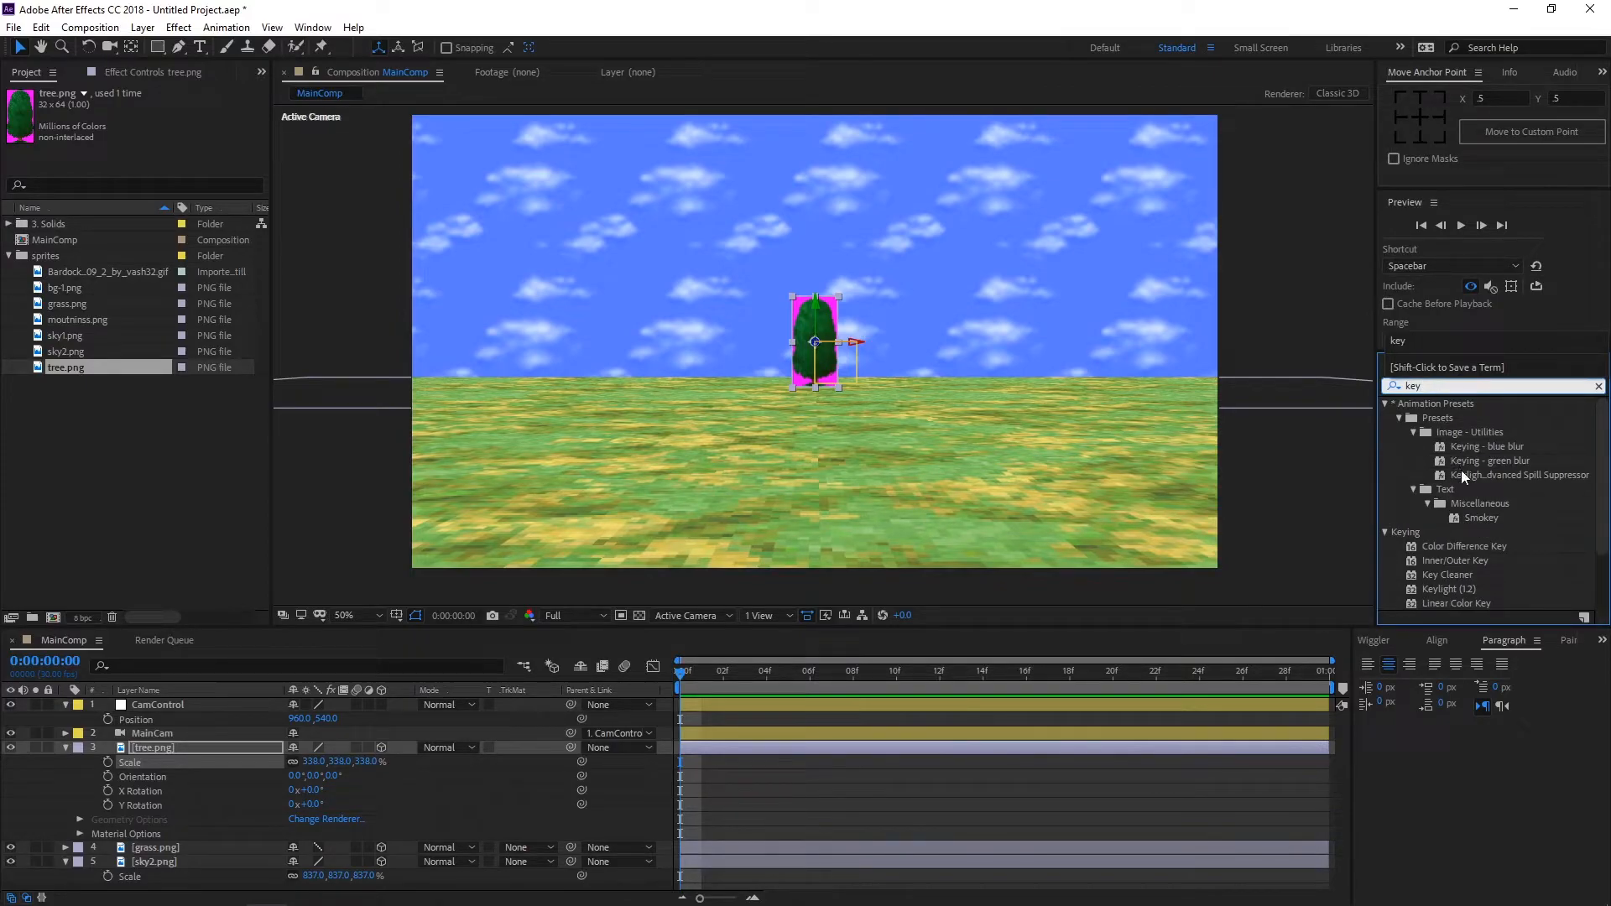
pyautogui.scroll(-2, 1483, 491)
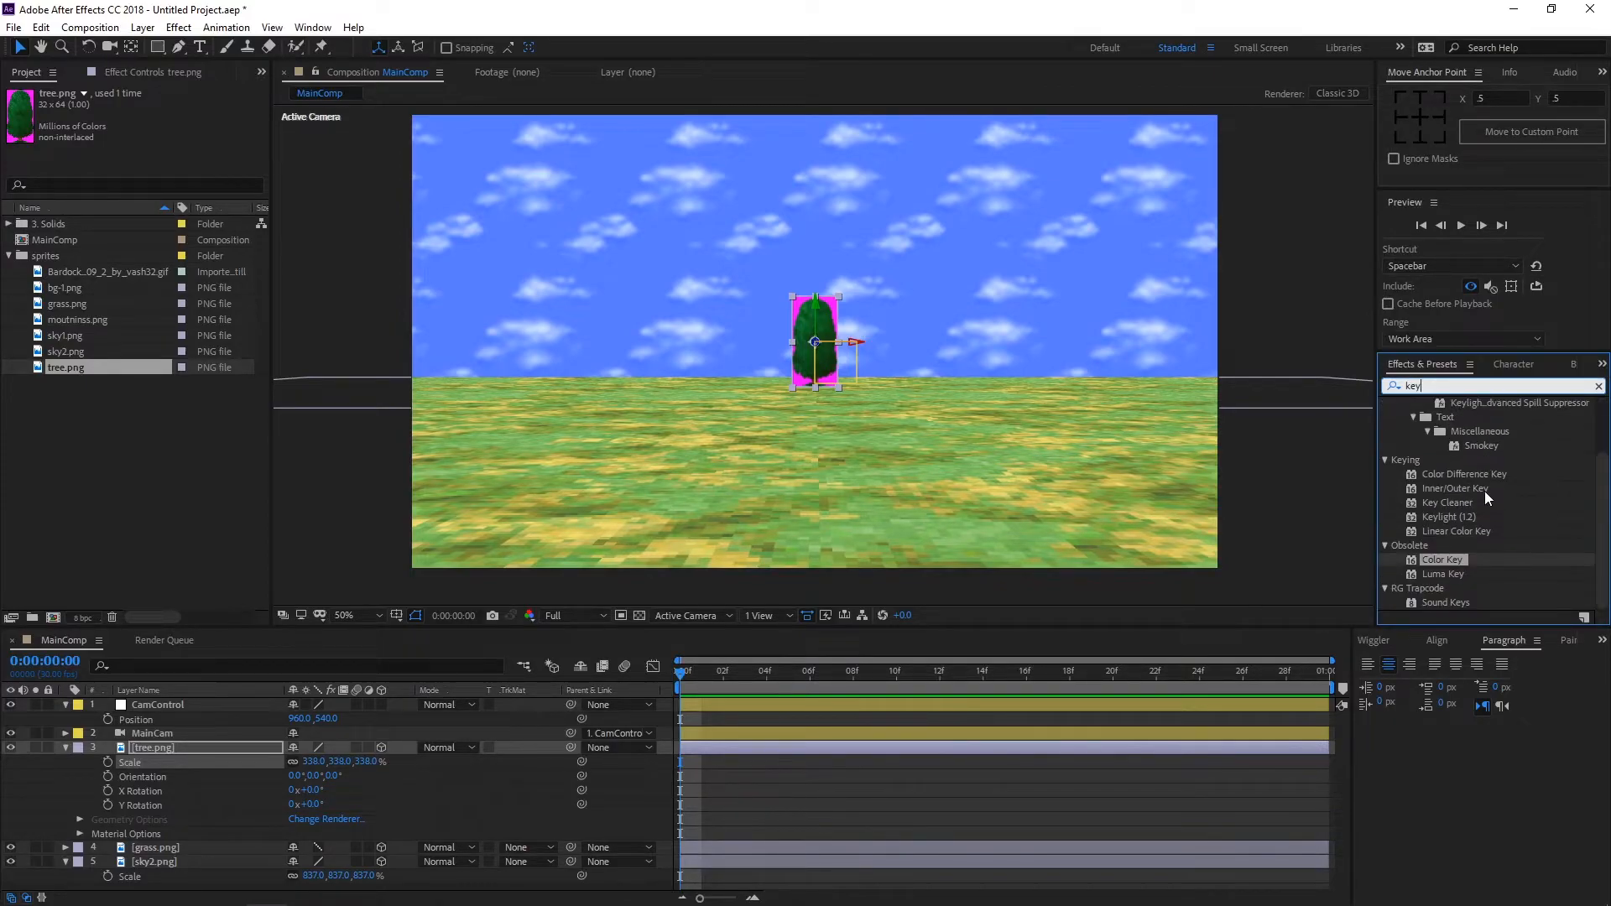
pyautogui.doubleClick(1436, 560)
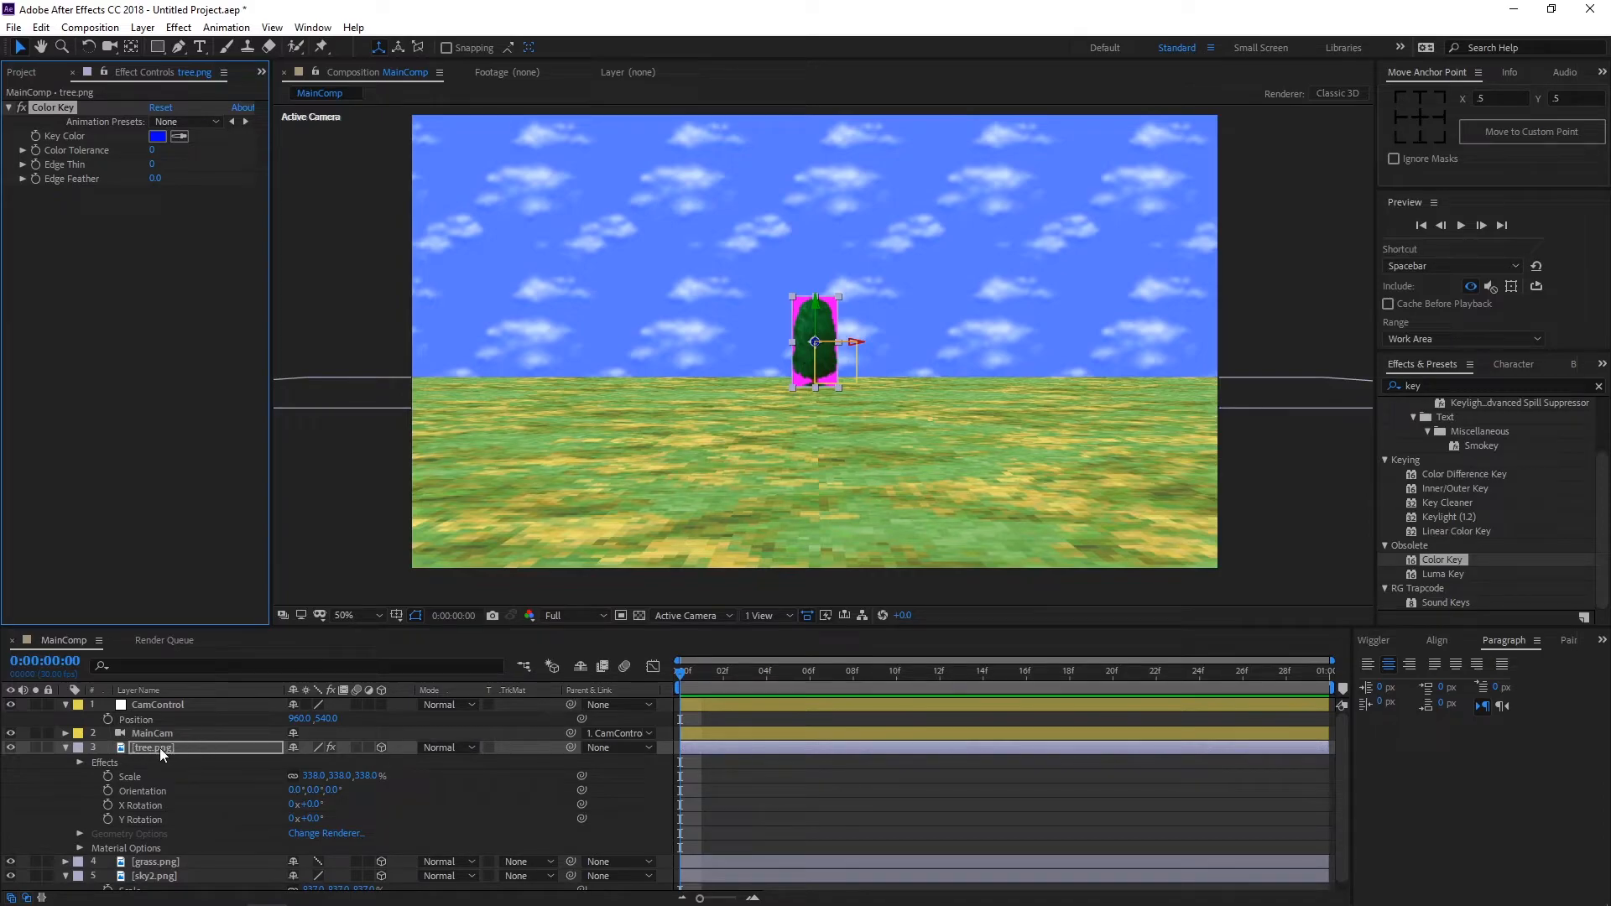
# Step: Sample the magenta background around the tree as the Color Key's key color
pyautogui.click(208, 748)
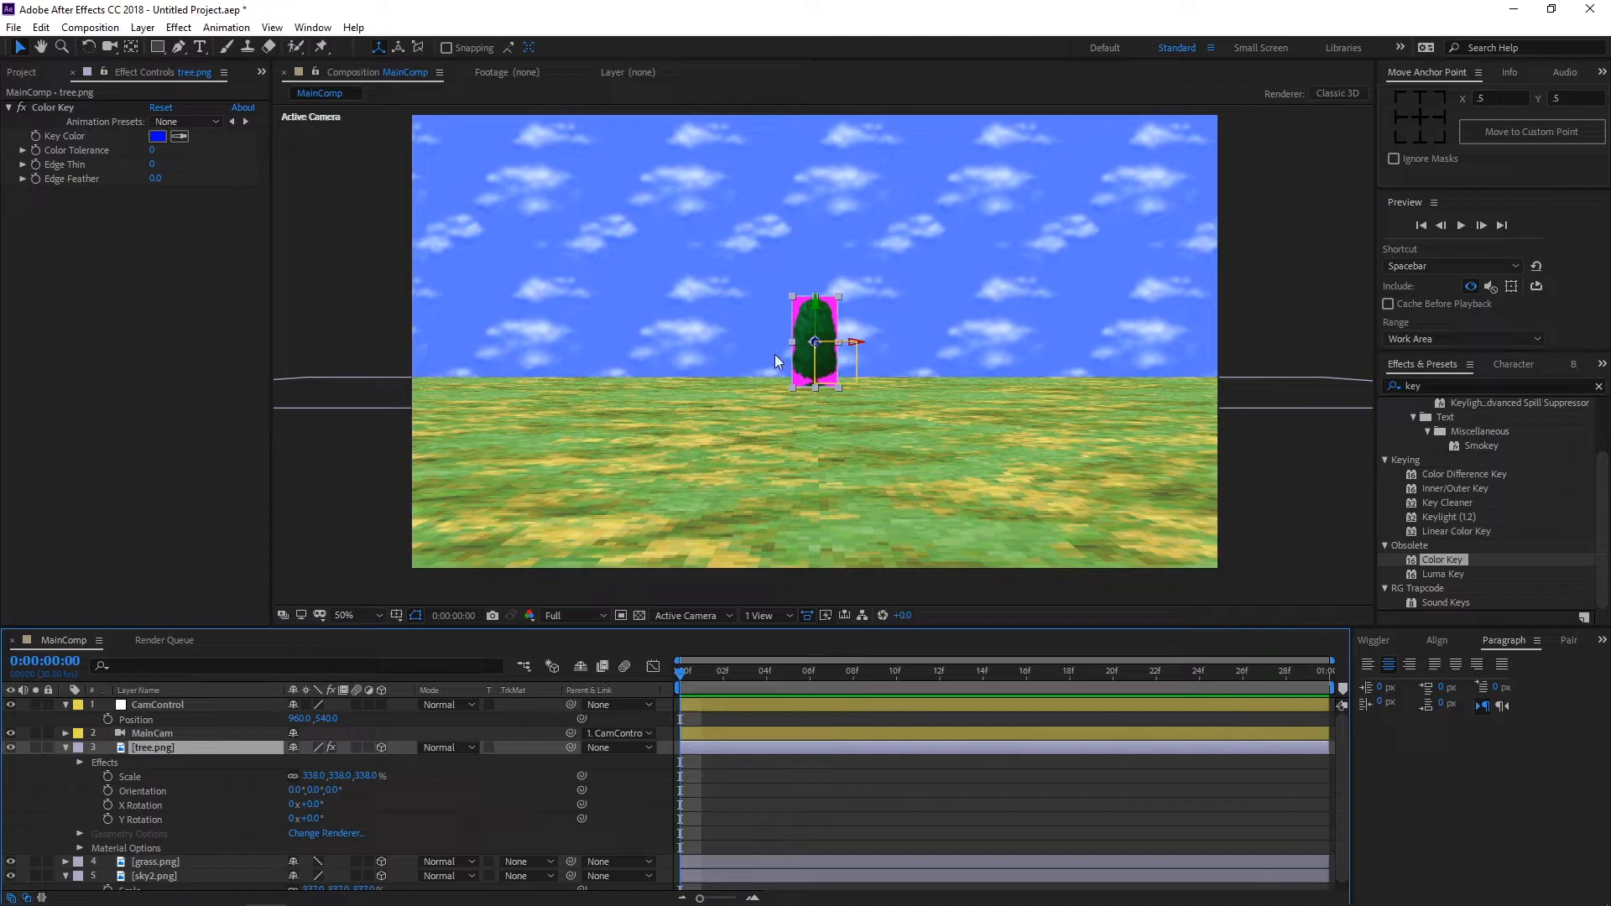
pyautogui.click(179, 138)
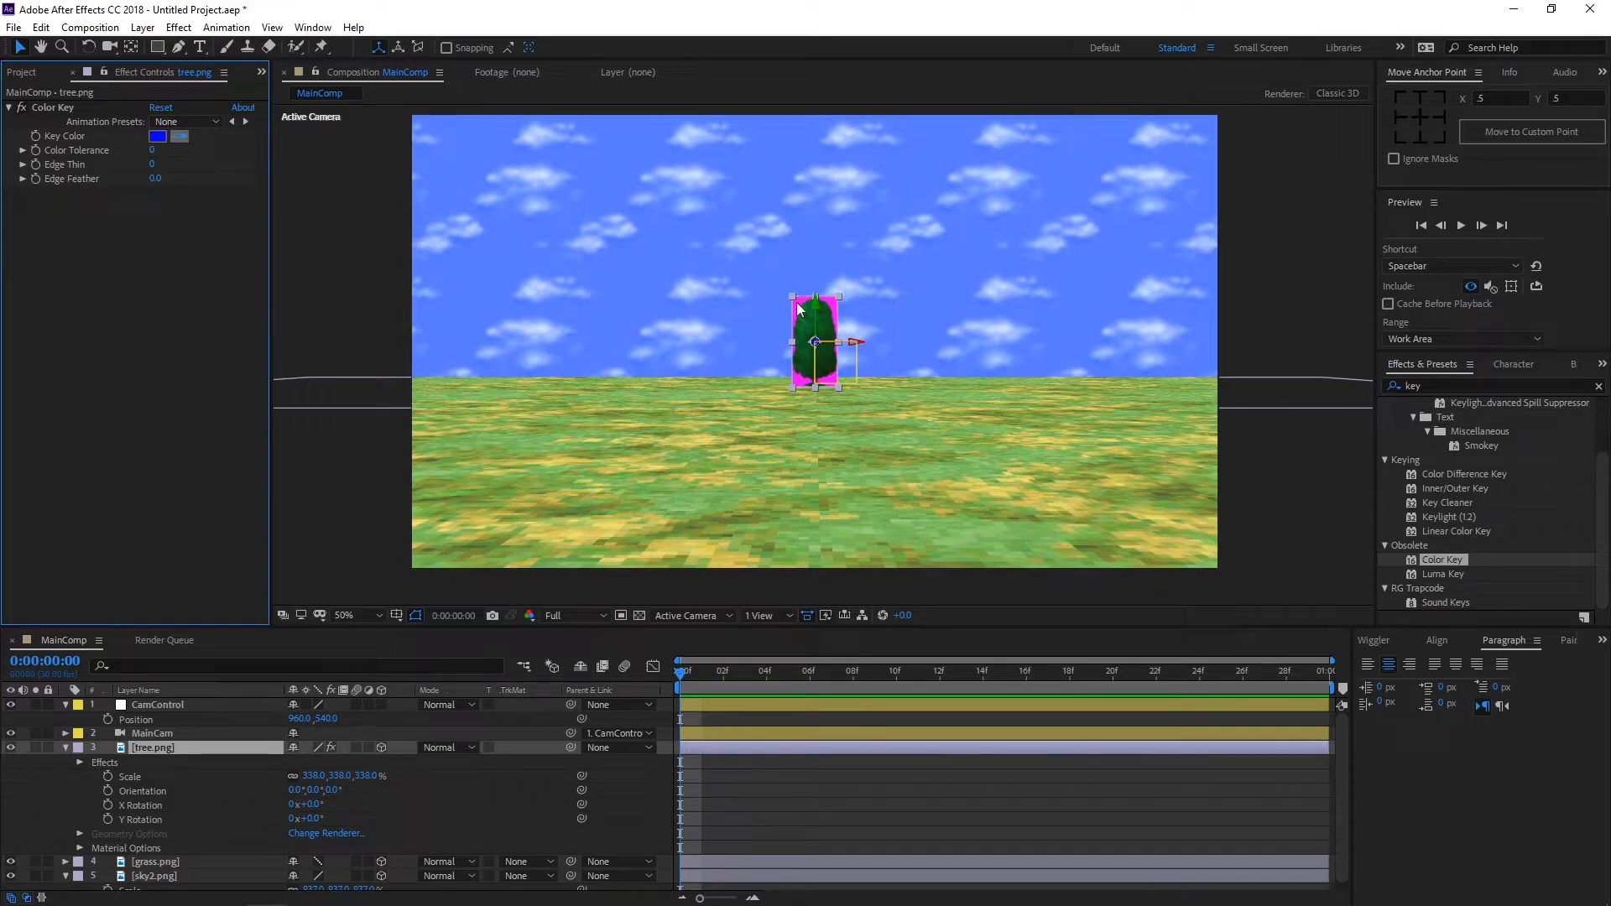
pyautogui.click(797, 308)
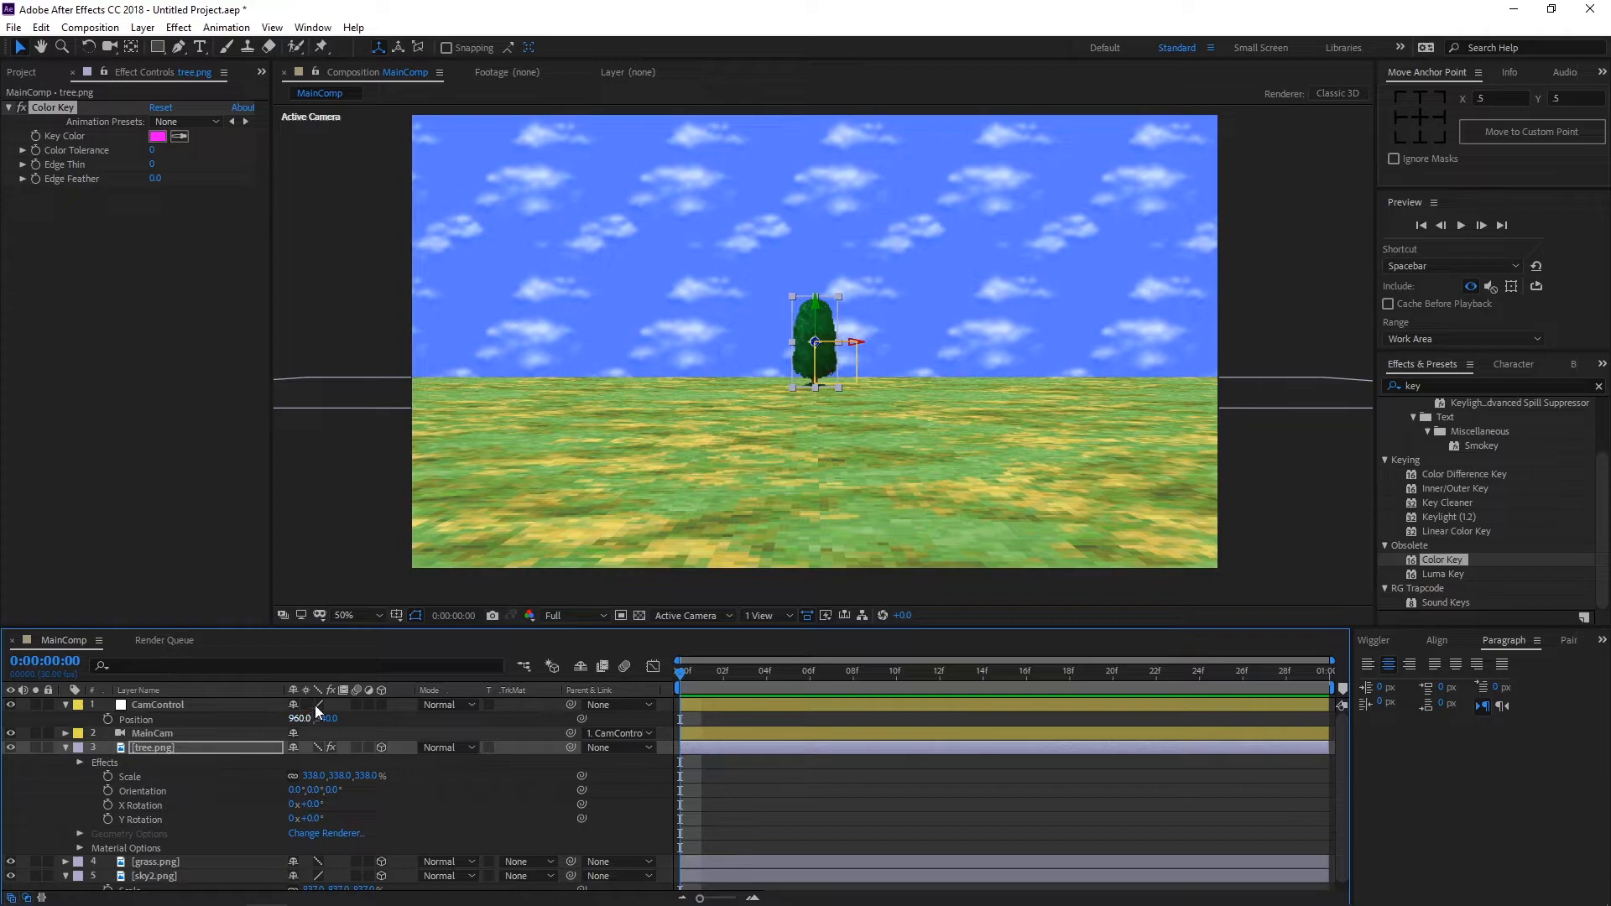
# Step: Bring the tree.png layer toward the camera and lower it onto the grass, at position about 960, 680, -554
pyautogui.press('u')
pyautogui.press('p')
pyautogui.moveTo(347, 761); pyautogui.dragTo(151, 800)
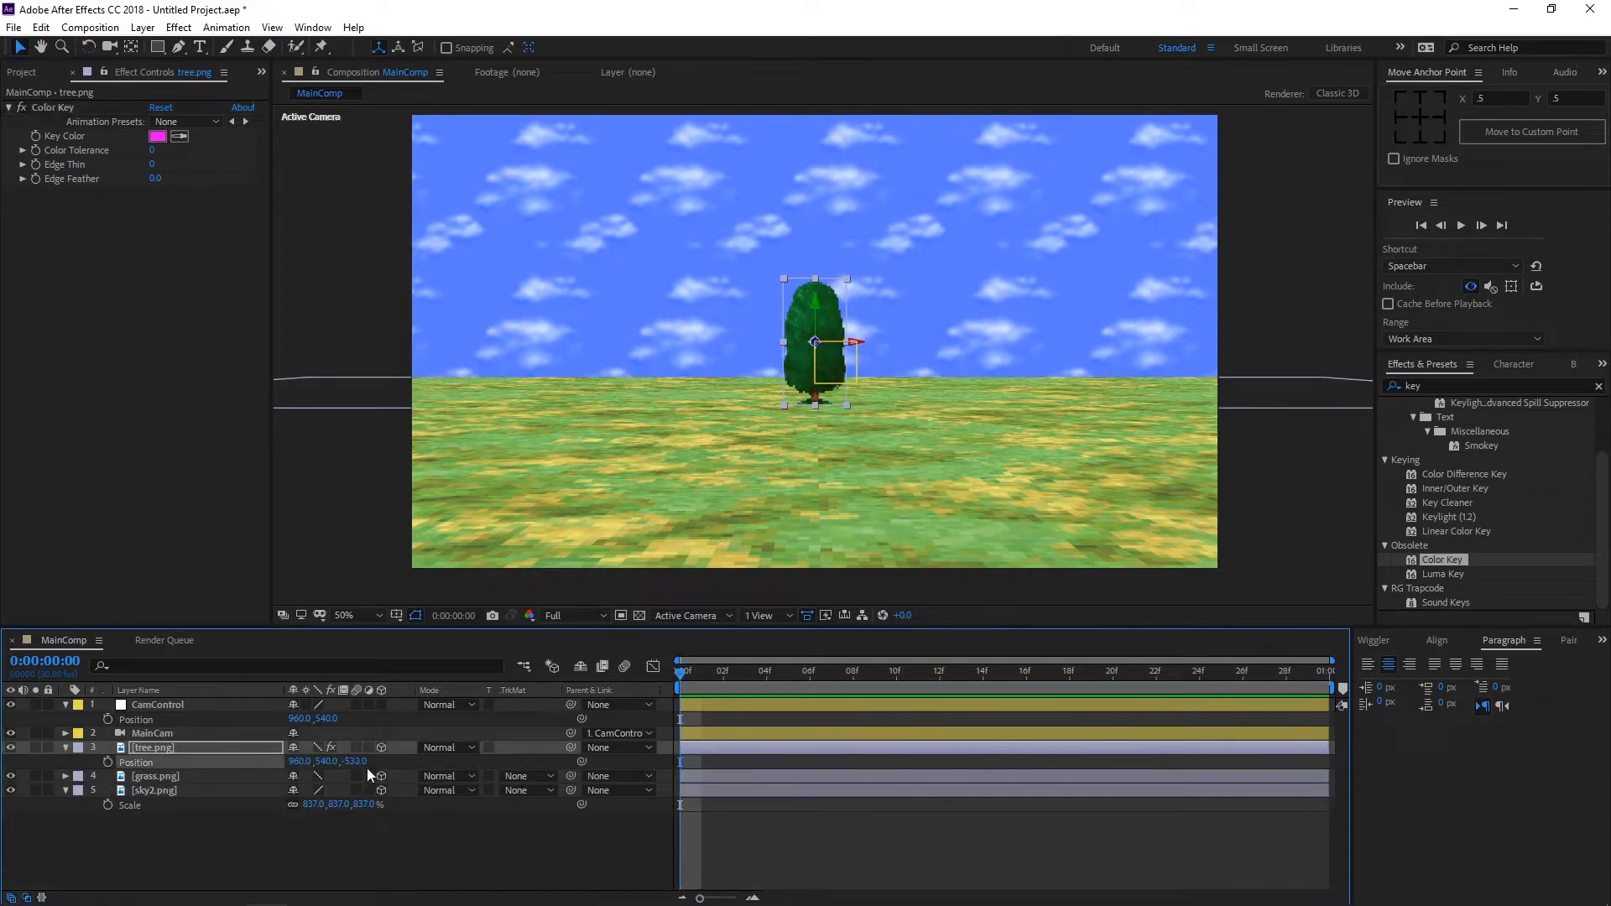
pyautogui.moveTo(352, 761); pyautogui.dragTo(252, 759)
pyautogui.moveTo(354, 765); pyautogui.dragTo(313, 766)
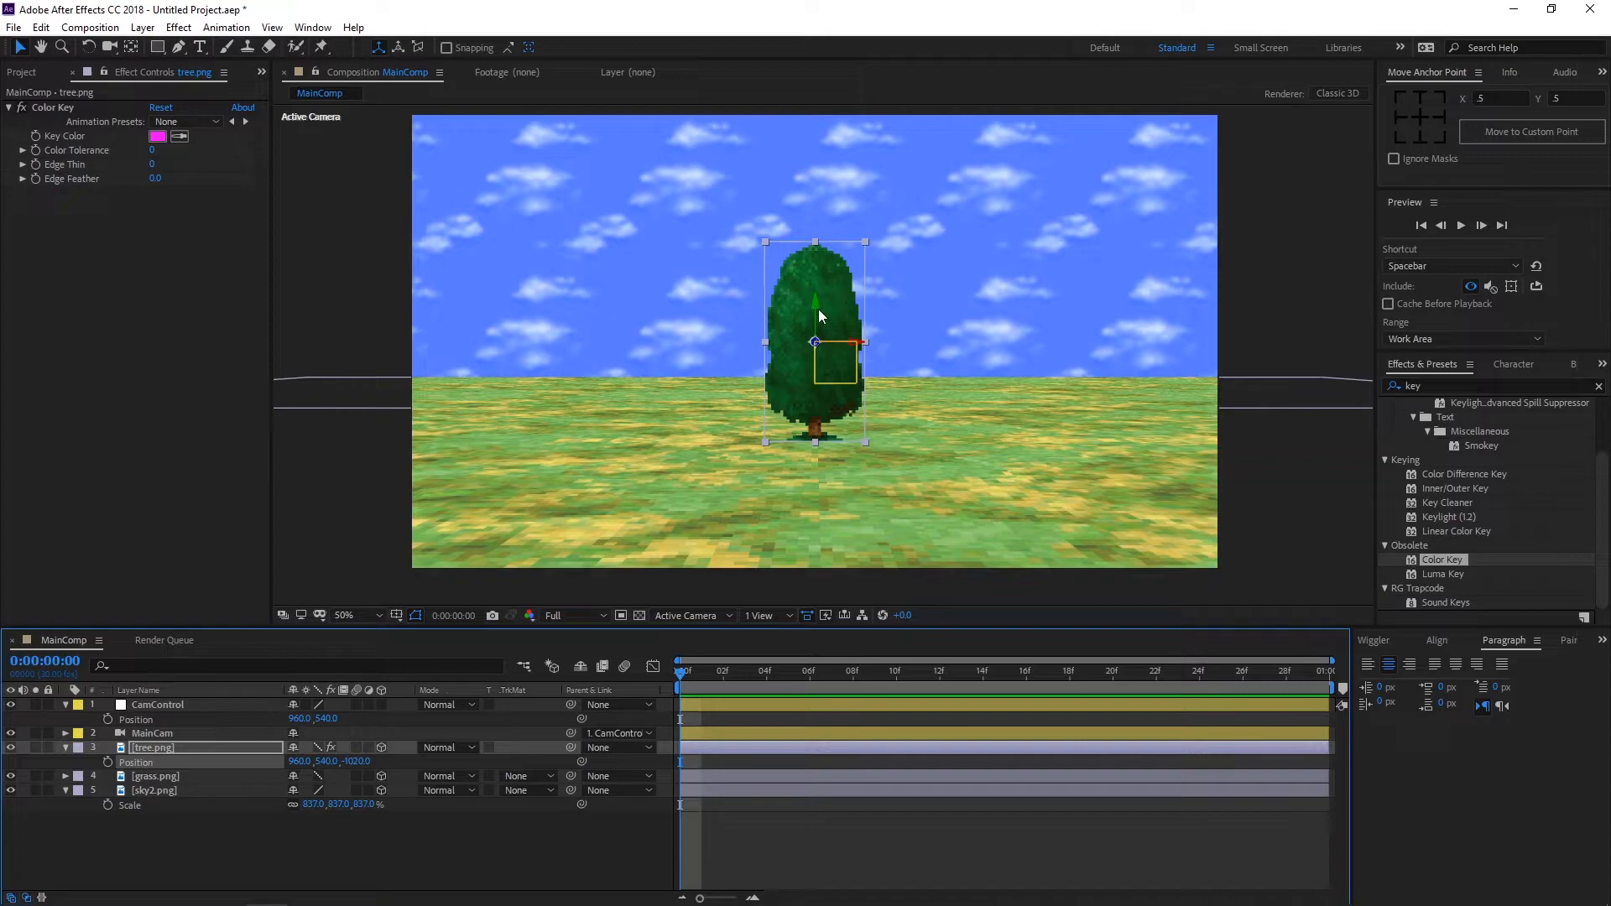
pyautogui.moveTo(819, 290); pyautogui.dragTo(819, 409)
pyautogui.moveTo(814, 465); pyautogui.dragTo(921, 373)
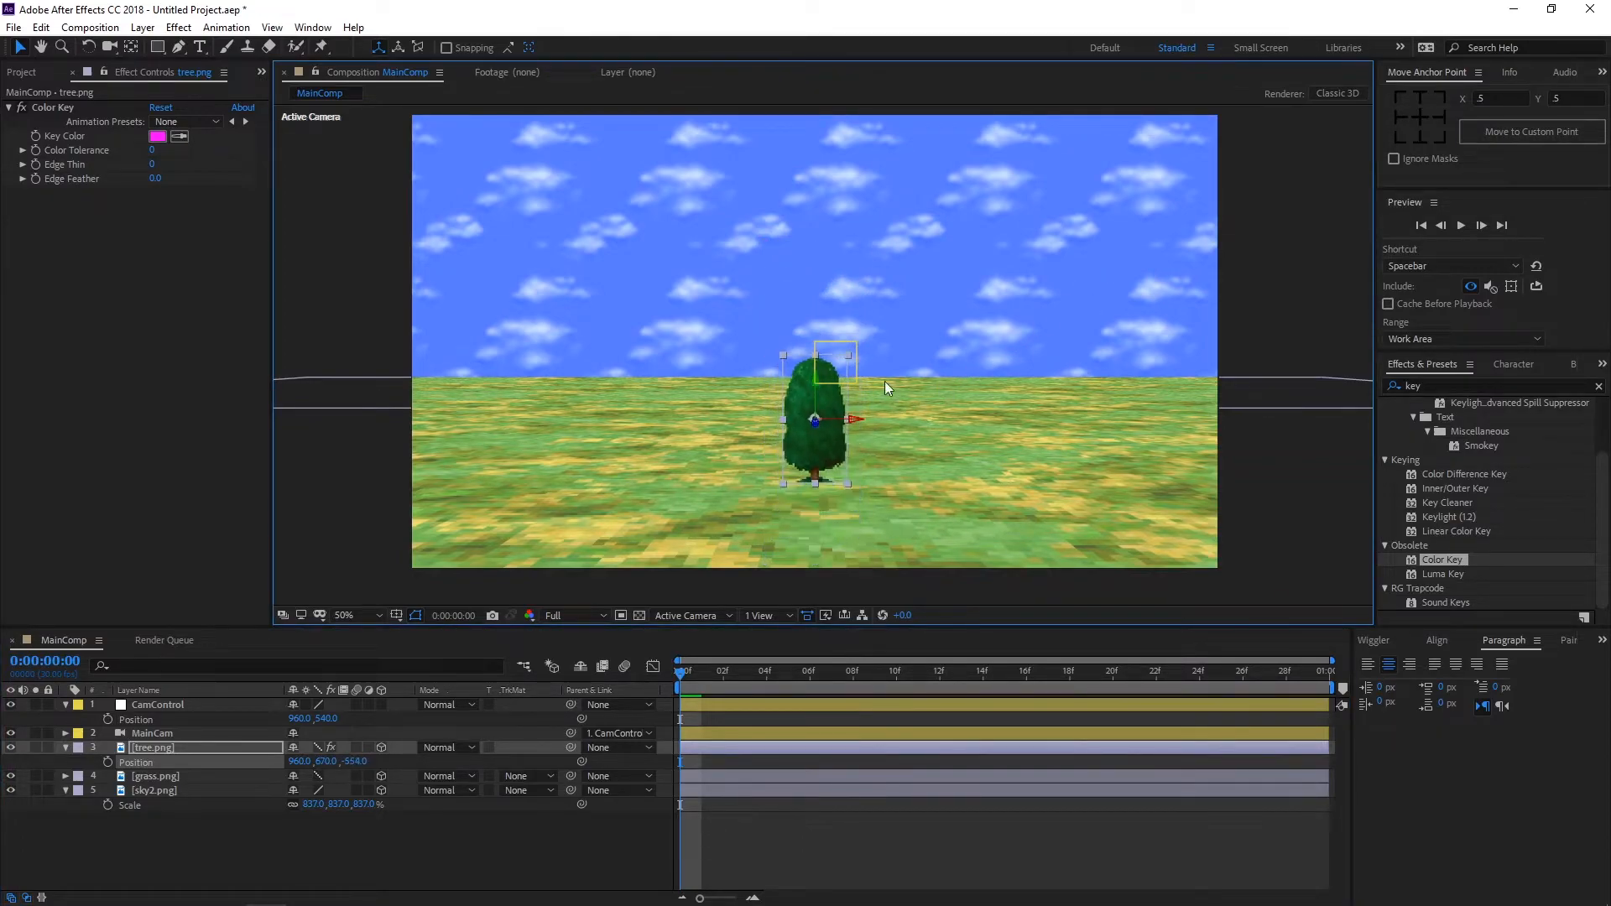
pyautogui.moveTo(819, 376)
pyautogui.mouseDown()
pyautogui.moveTo(819, 407)
pyautogui.moveTo(822, 389)
pyautogui.mouseUp()
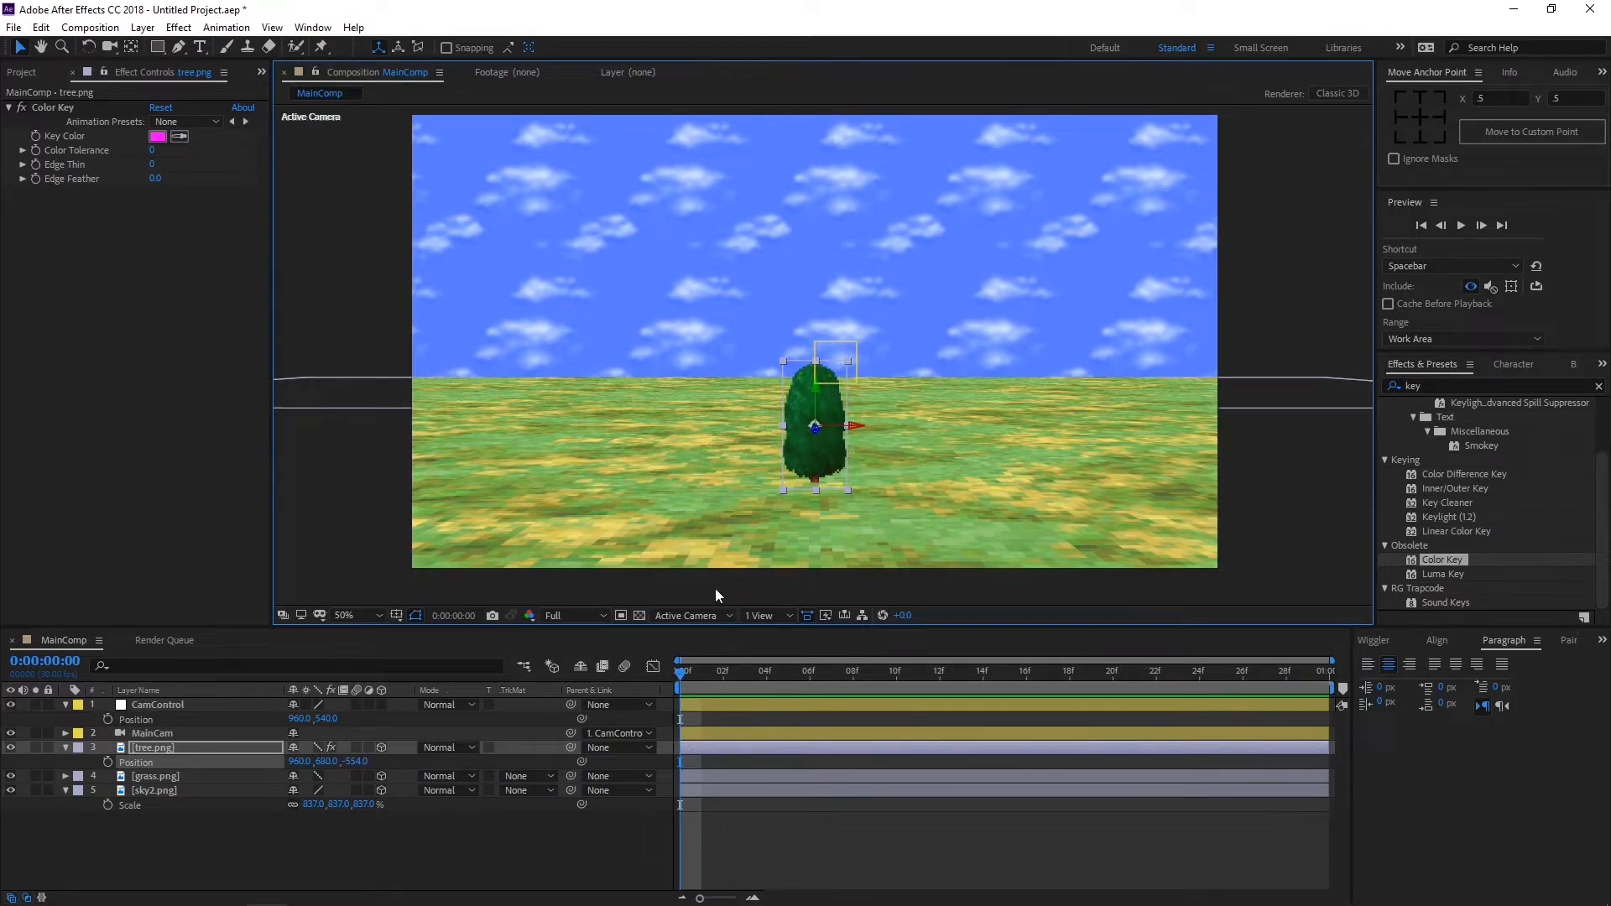
# Step: Shift the CamControl null sideways and vertically to preview the parallax between tree and background, and undo the moves
pyautogui.click(703, 707)
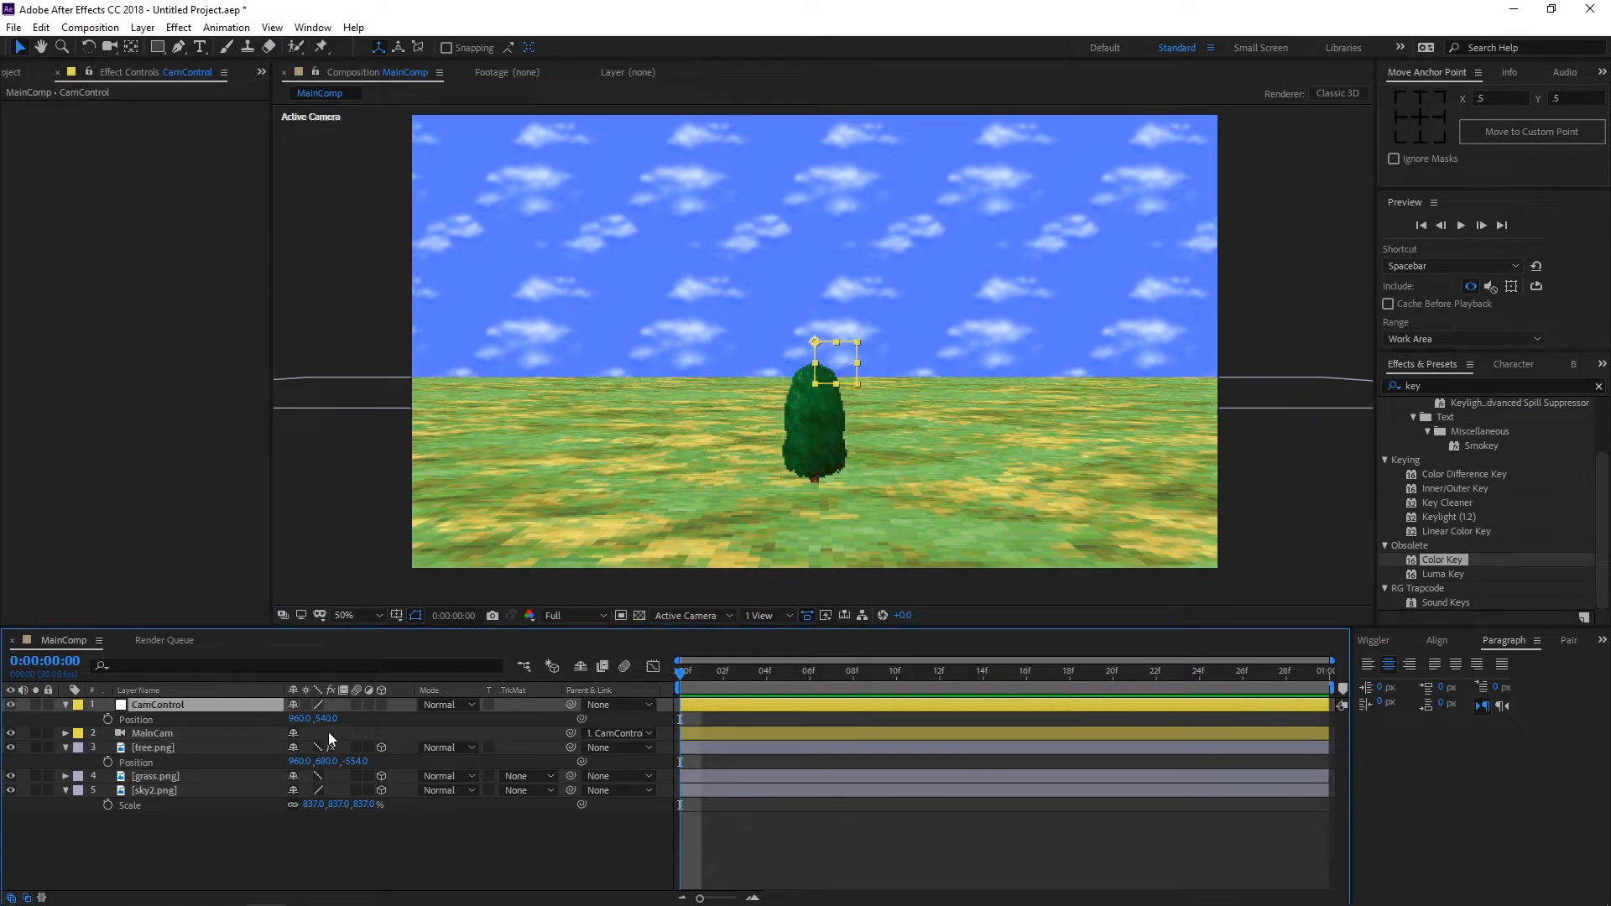
pyautogui.moveTo(297, 721); pyautogui.dragTo(490, 713)
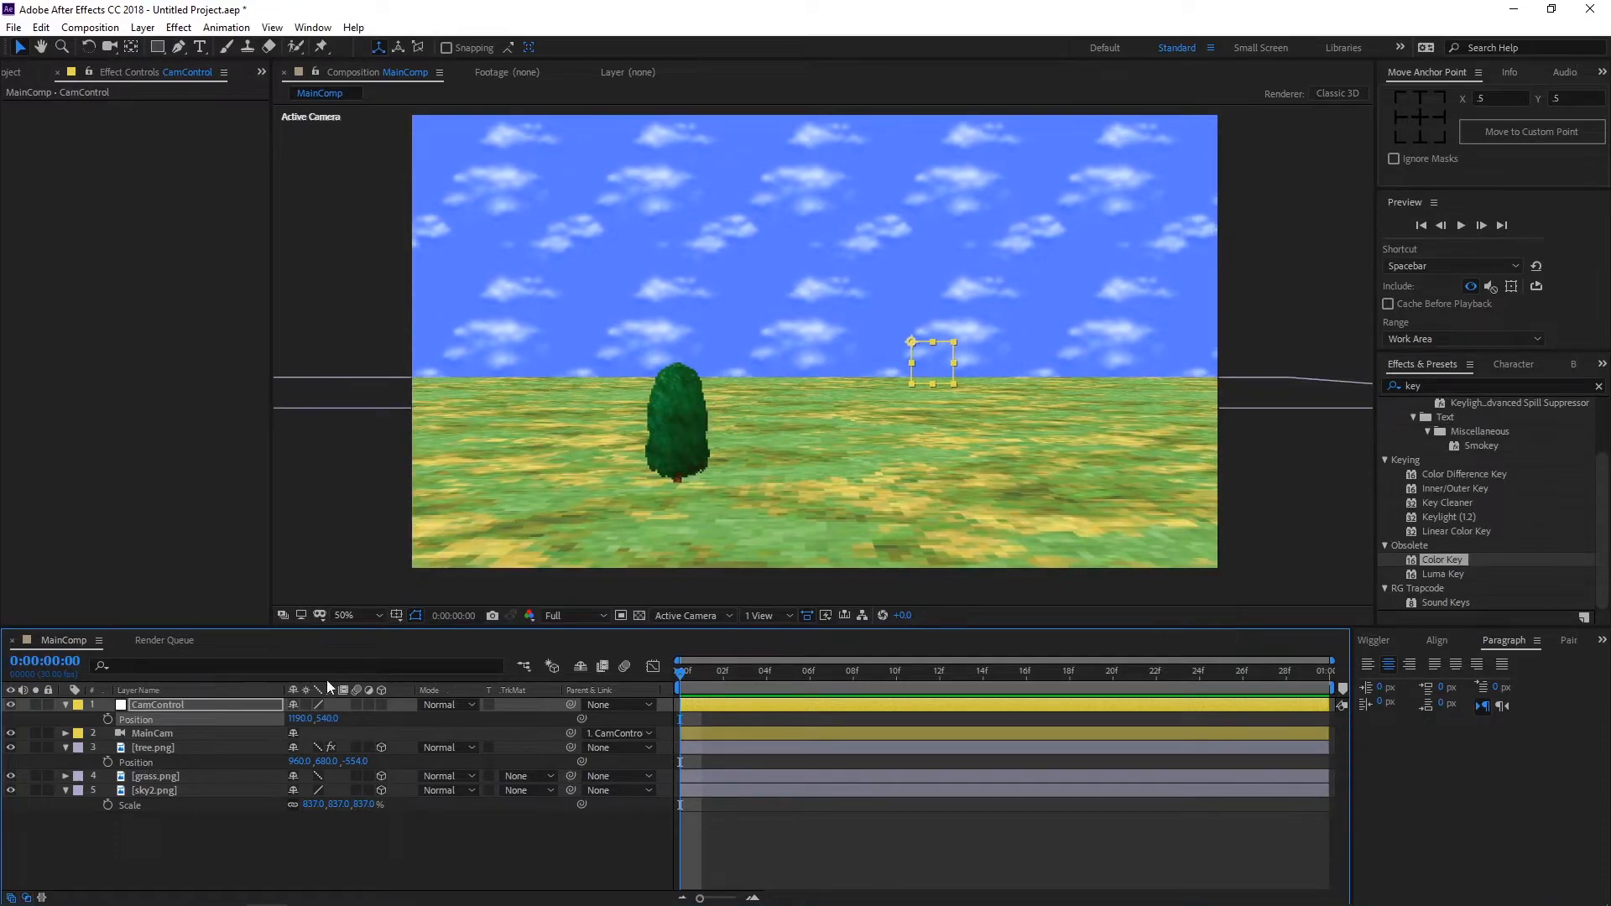
pyautogui.moveTo(299, 718); pyautogui.dragTo(493, 687)
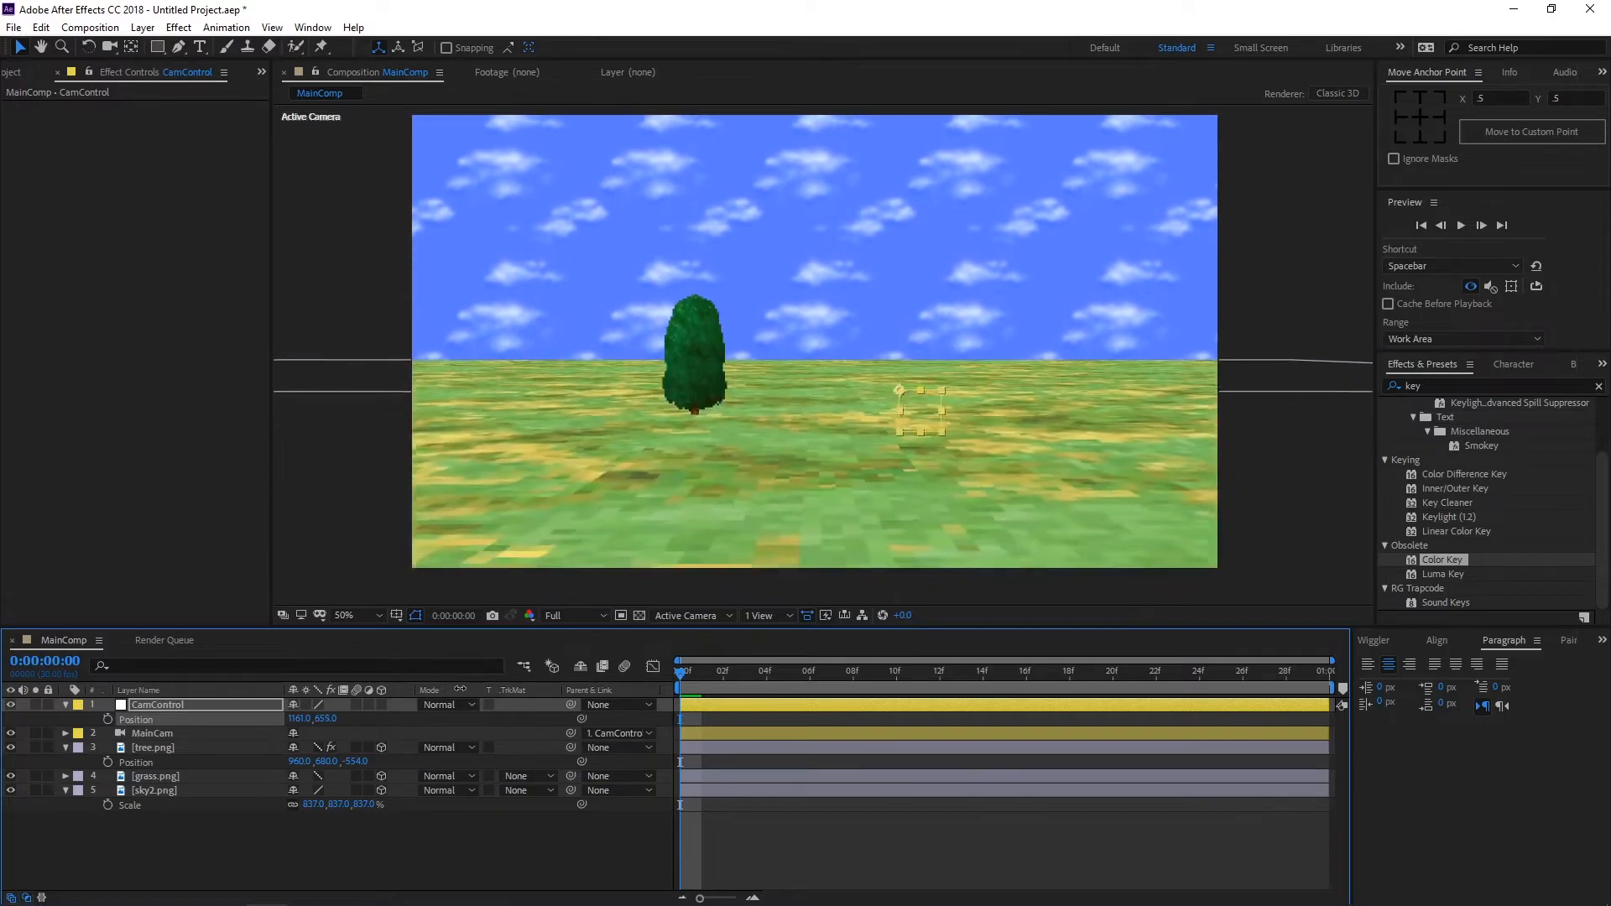
pyautogui.hotkey('ctrl', 'z')
pyautogui.hotkey('ctrl', 'z')
pyautogui.hotkey('ctrl', 'z')
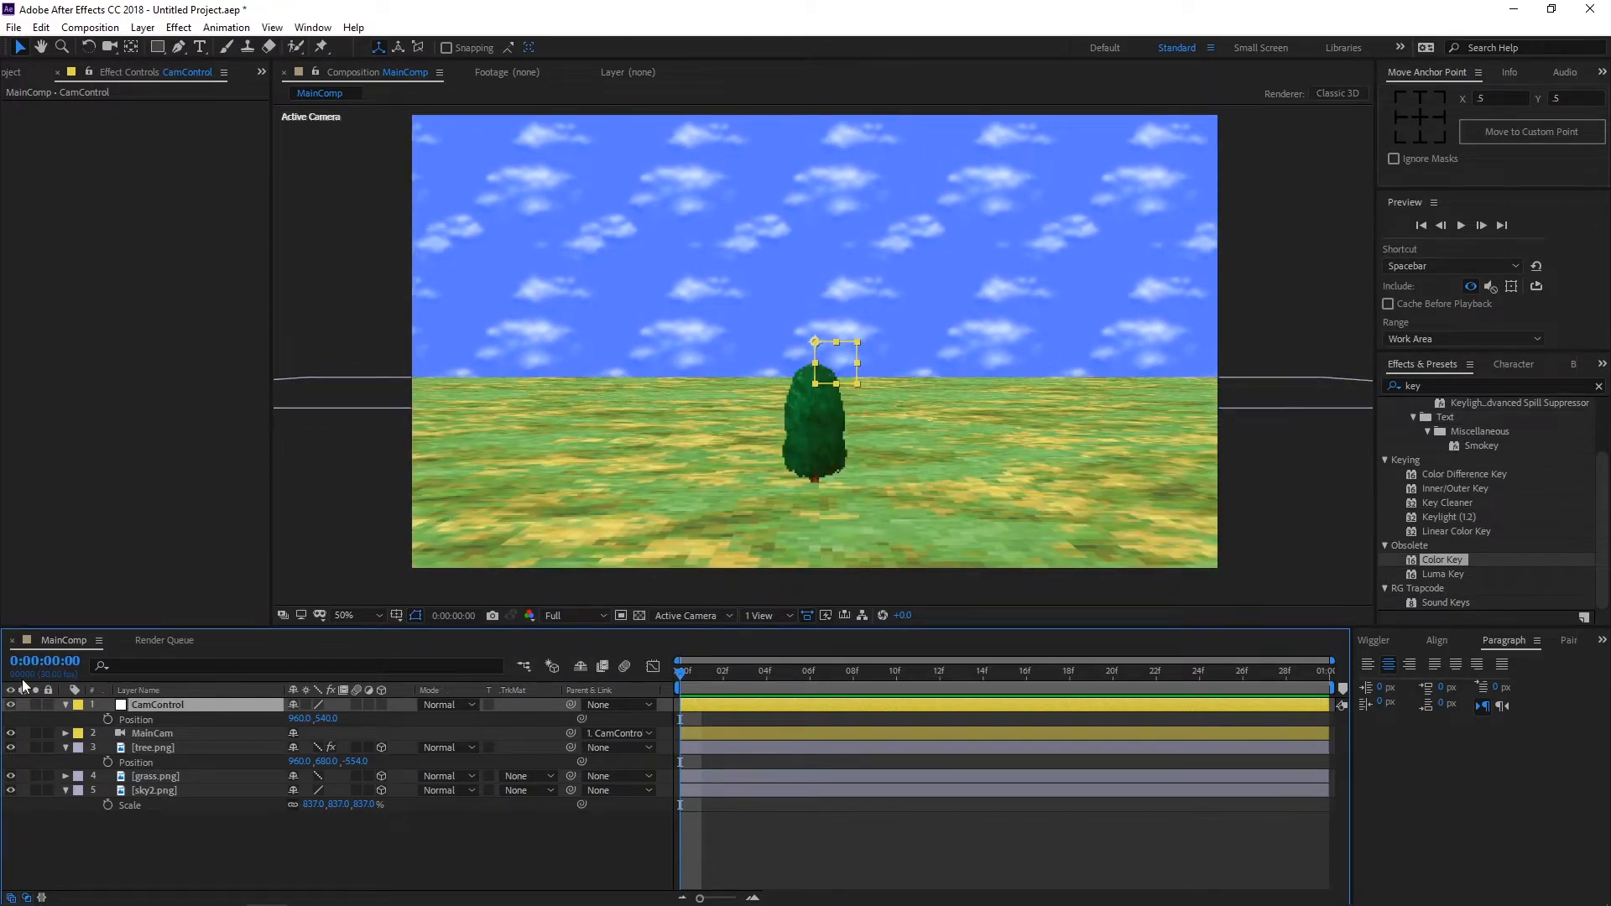
# Step: Collapse the revealed properties of the tree.png, CamControl and sky2.png layers and show the project's footage list
pyautogui.click(64, 747)
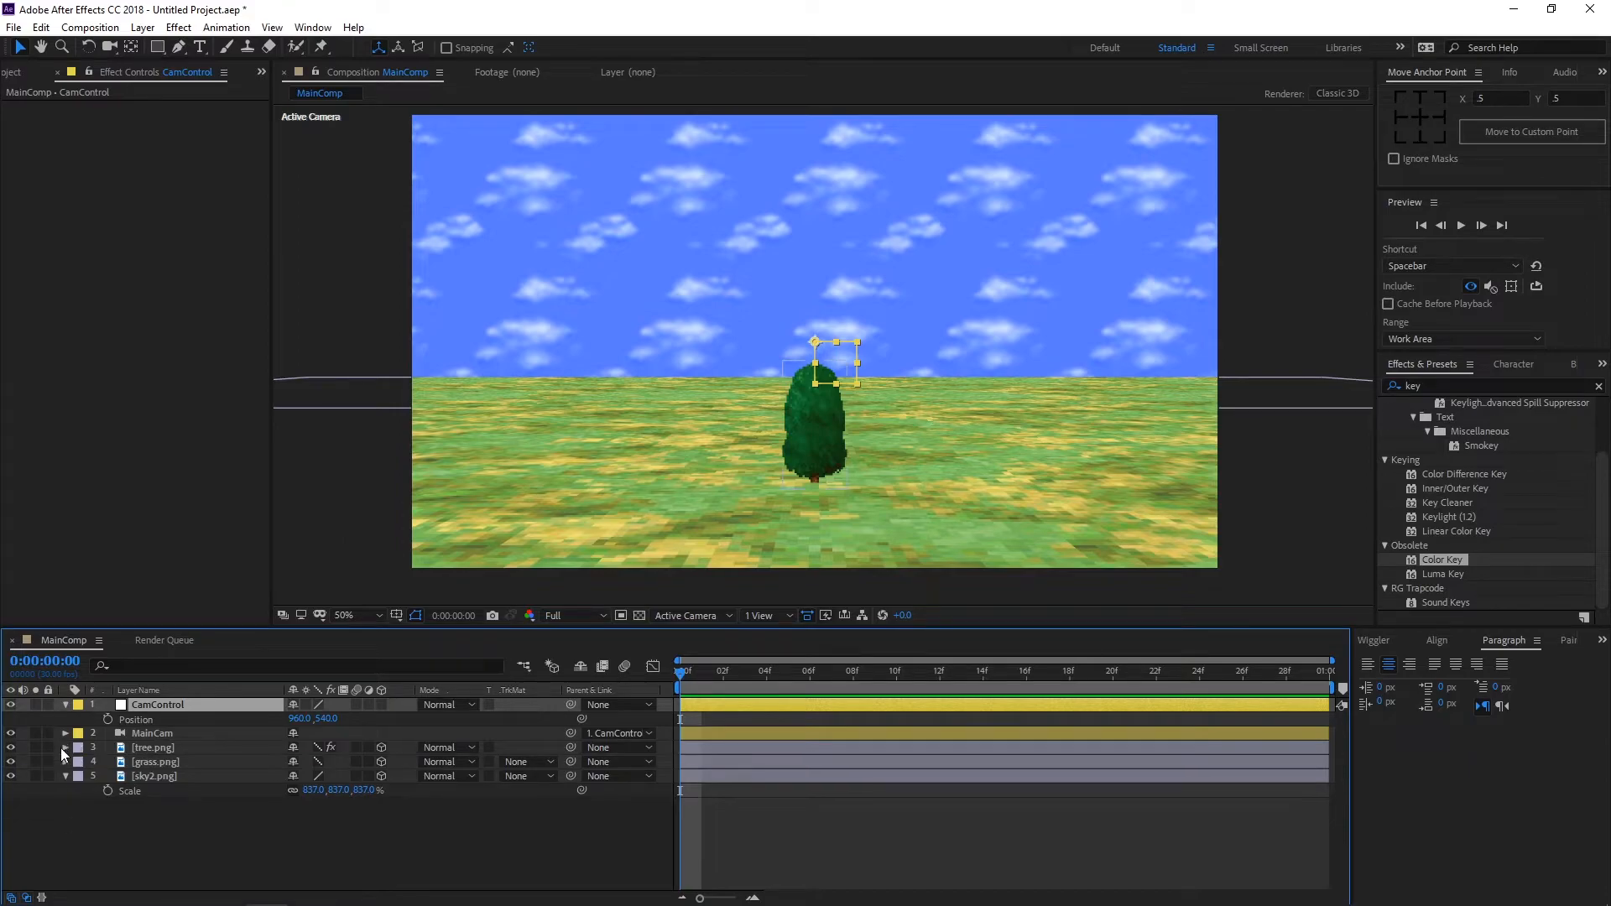
pyautogui.click(64, 704)
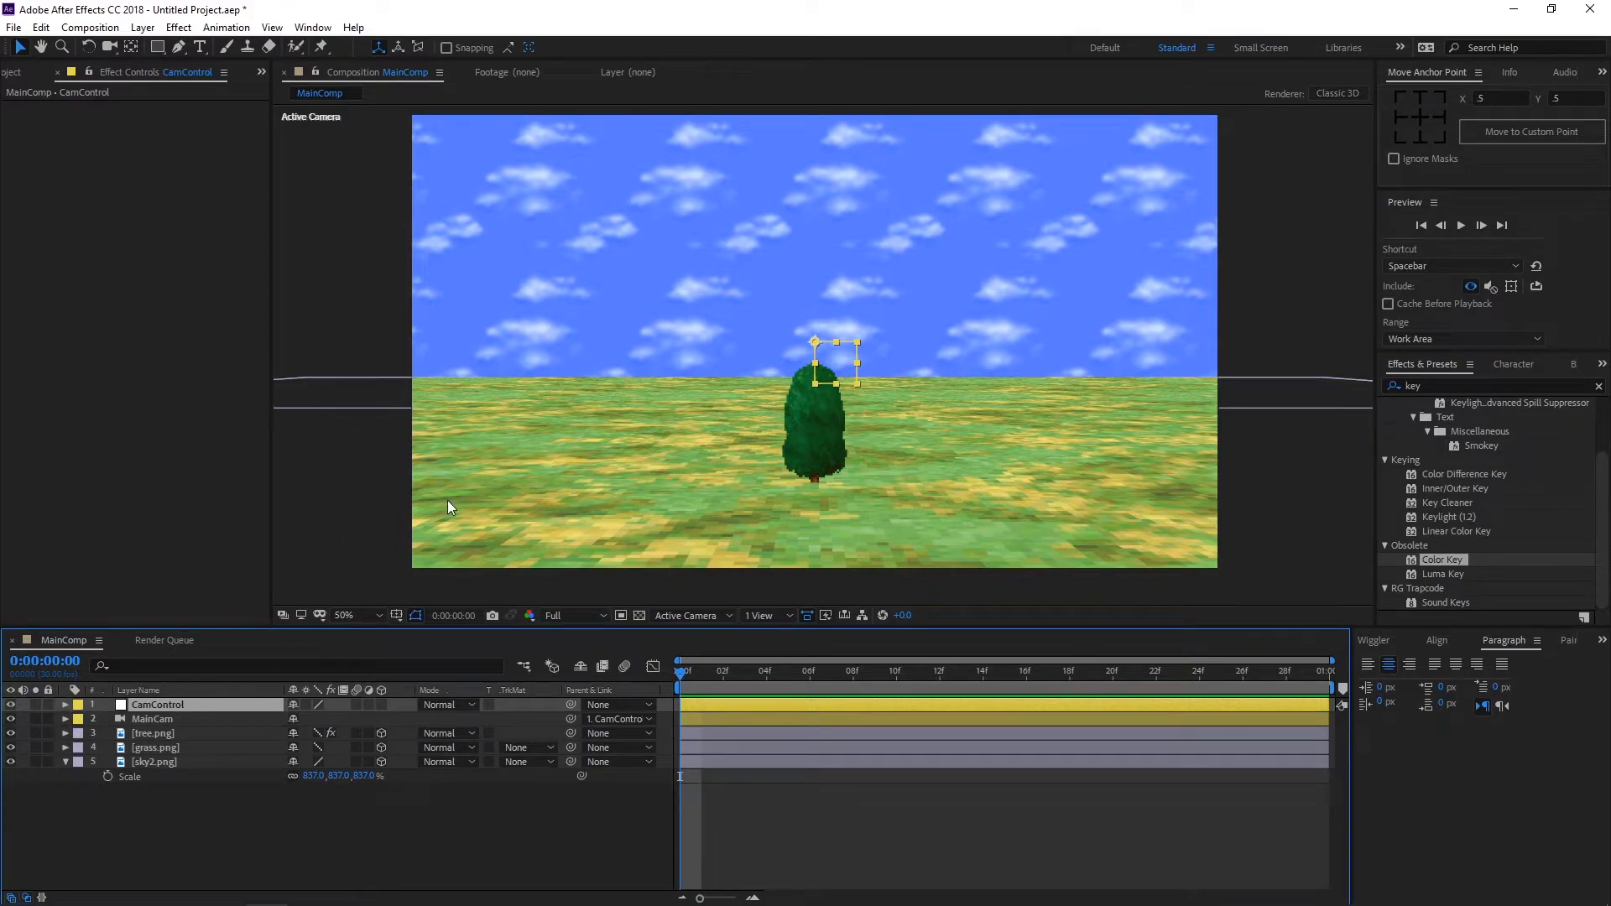
pyautogui.click(31, 74)
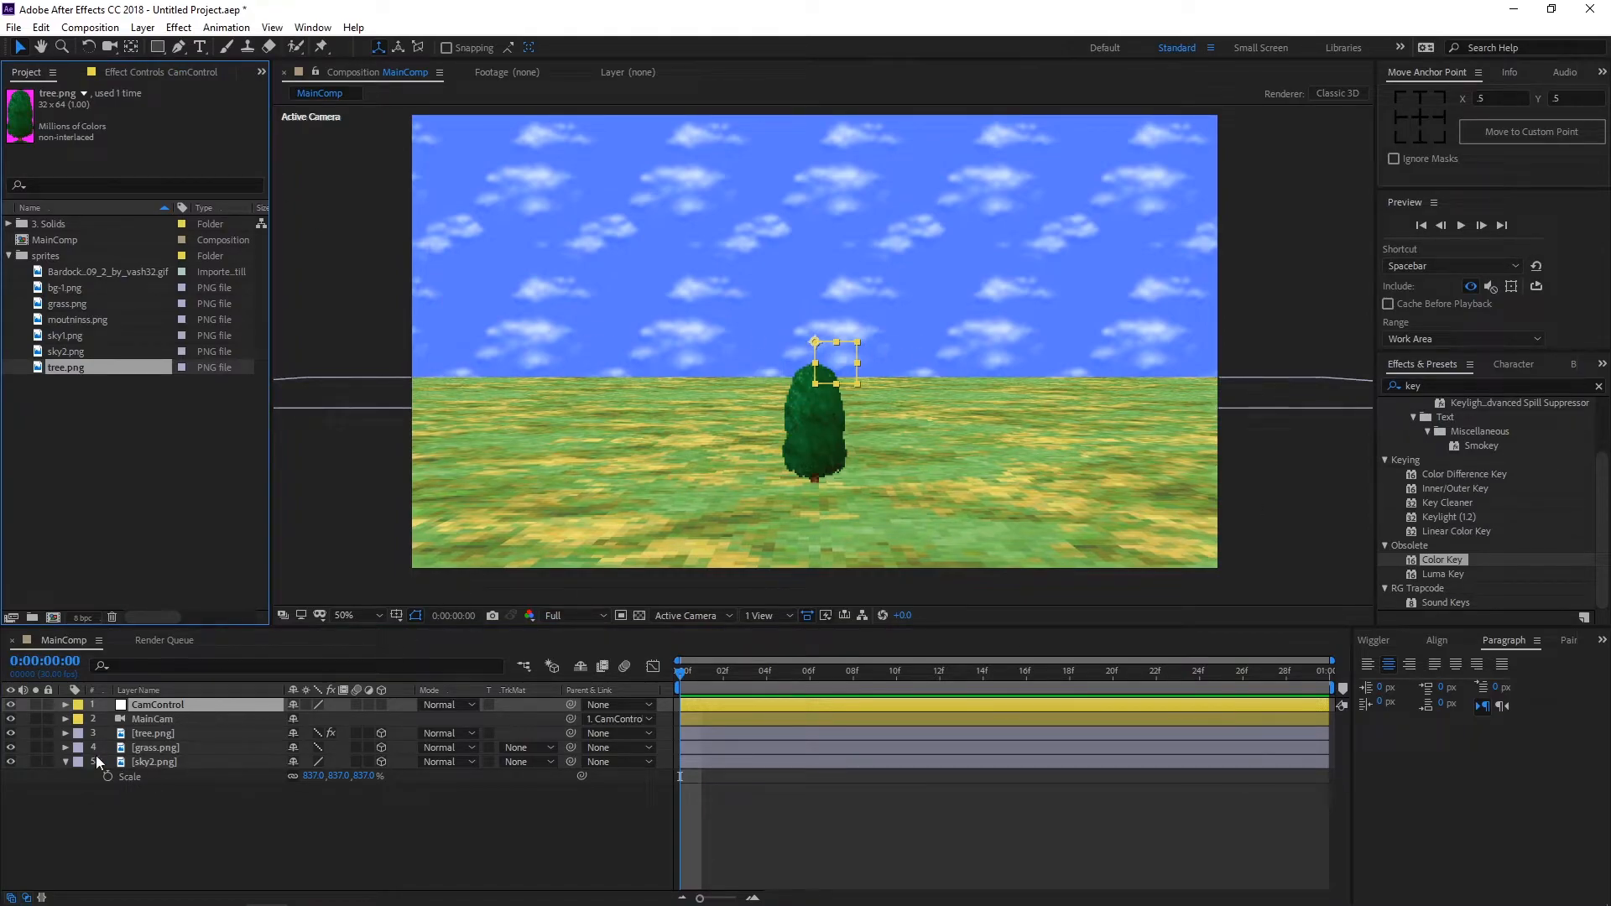
pyautogui.click(66, 762)
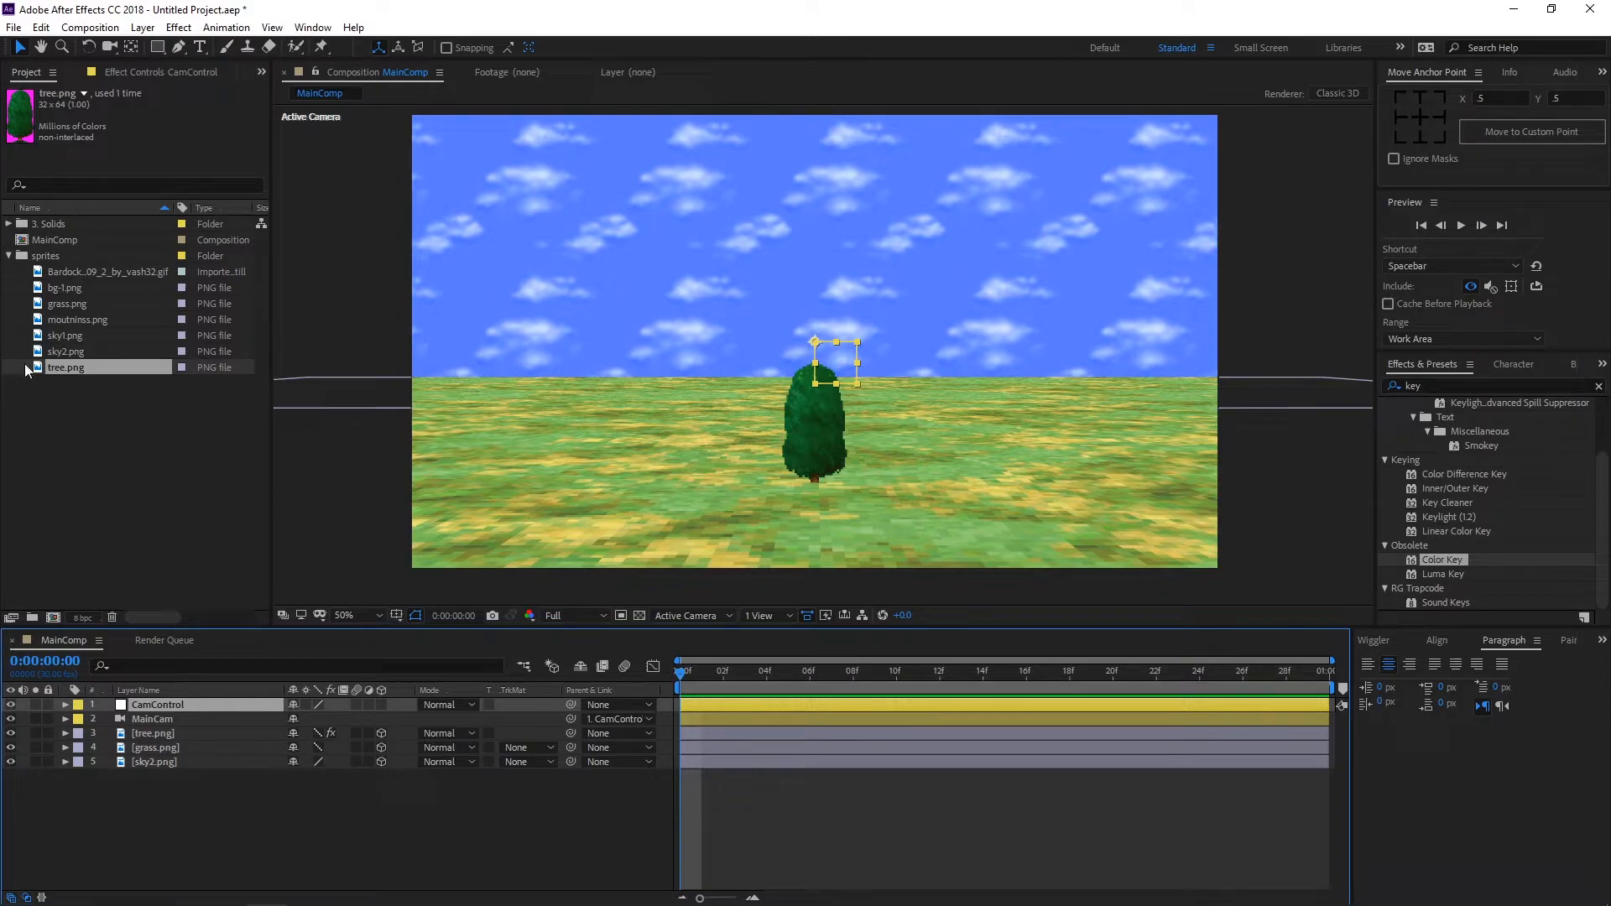
# Step: Add moutninss.png to MainComp above tree.png, make it a 3D layer and move it into the sky, up and left of the tree
pyautogui.click(101, 319)
pyautogui.moveTo(108, 316); pyautogui.dragTo(168, 732)
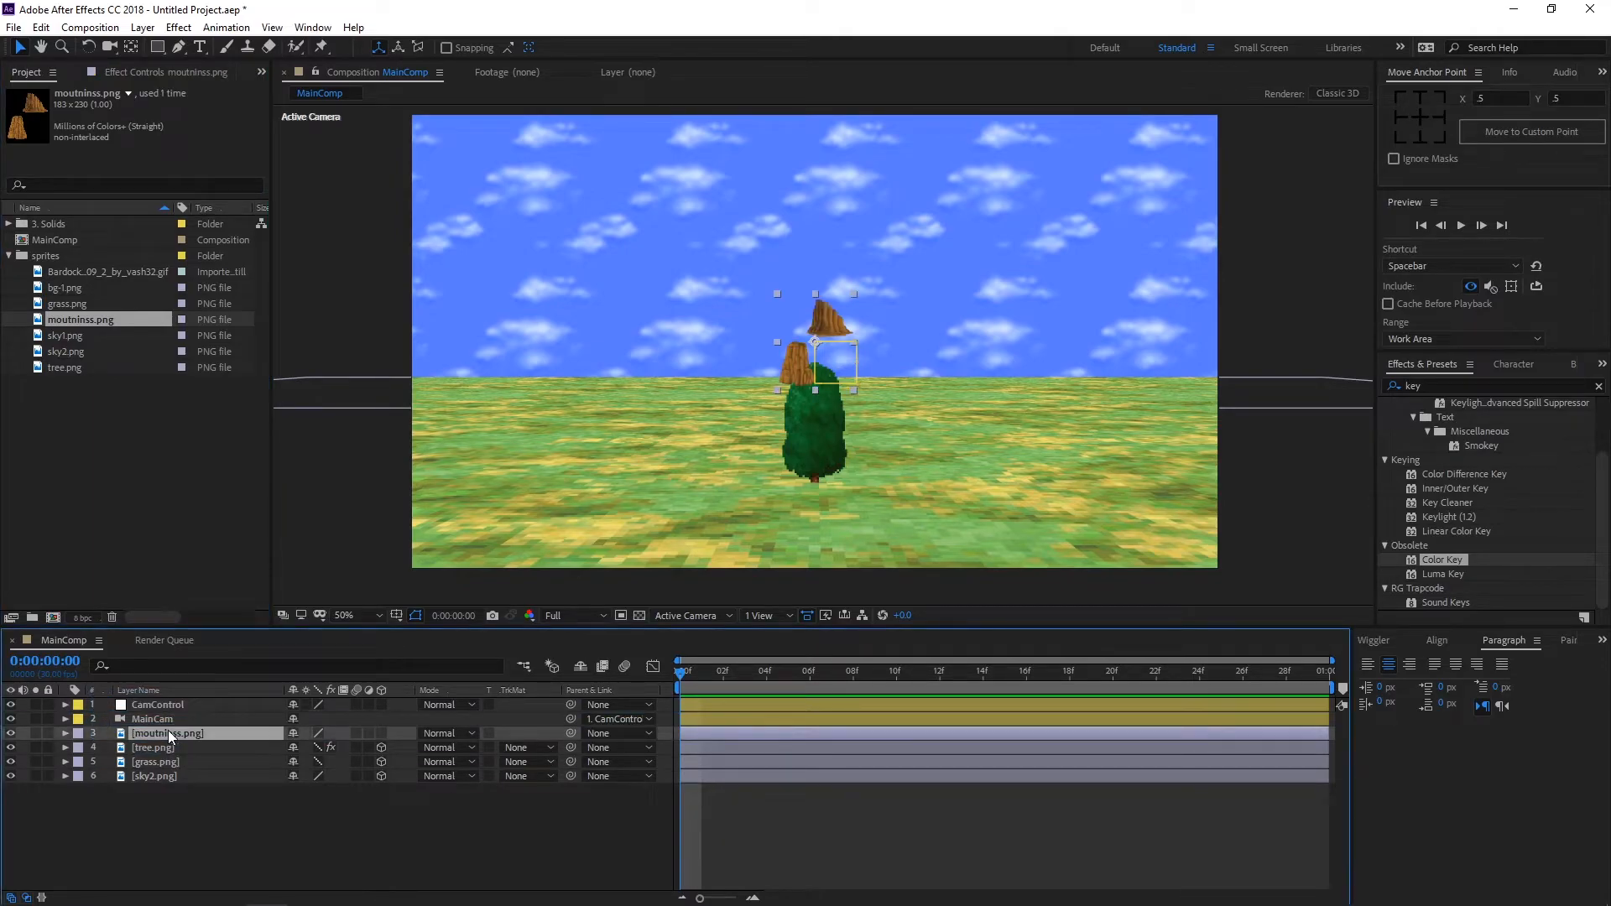
pyautogui.click(319, 732)
pyautogui.click(381, 734)
pyautogui.moveTo(826, 361); pyautogui.dragTo(698, 313)
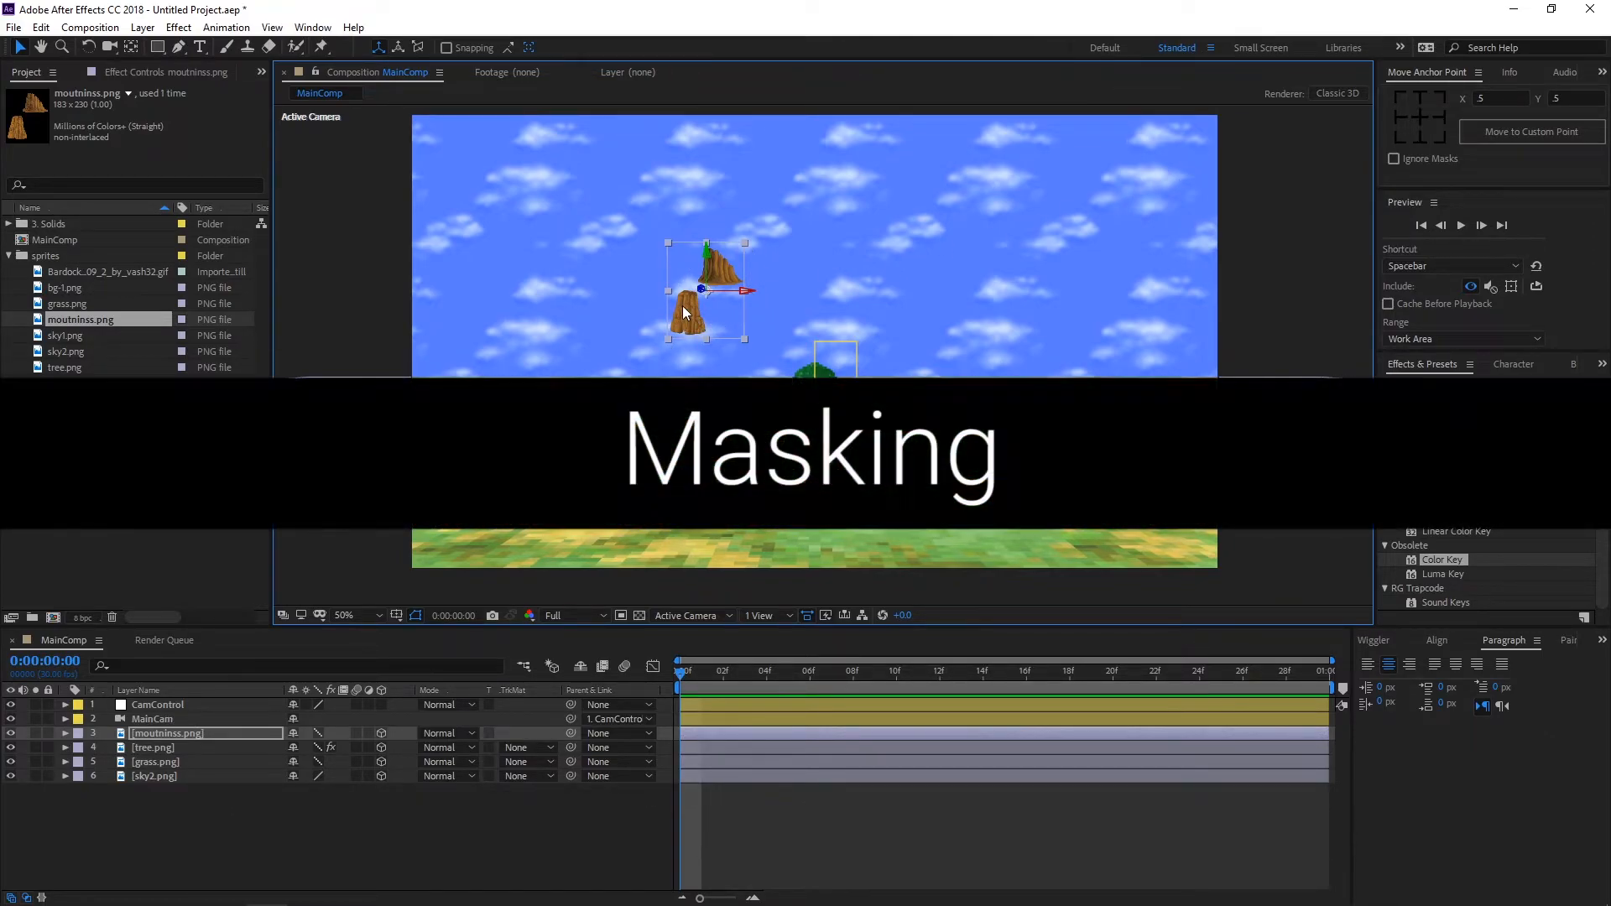
# Step: Scale the moutninss.png layer to about 498% and reposition it so the lower mountain stands behind the tree
pyautogui.press('s')
pyautogui.moveTo(340, 747); pyautogui.dragTo(583, 746)
pyautogui.click(206, 733)
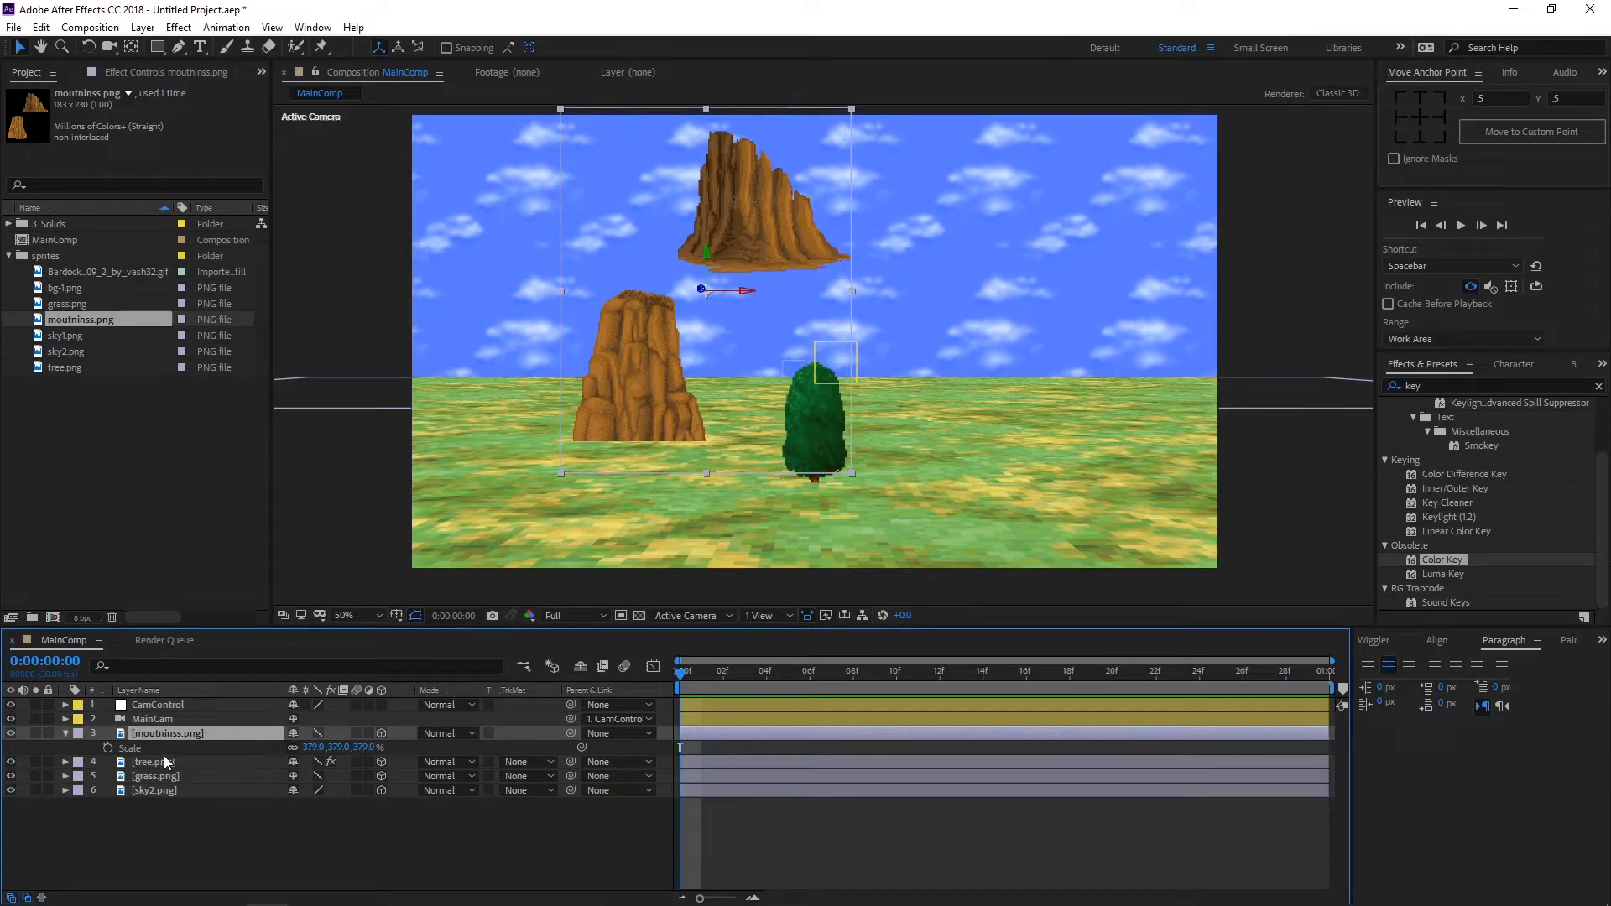
pyautogui.moveTo(326, 747); pyautogui.dragTo(427, 748)
pyautogui.moveTo(626, 366); pyautogui.dragTo(755, 256)
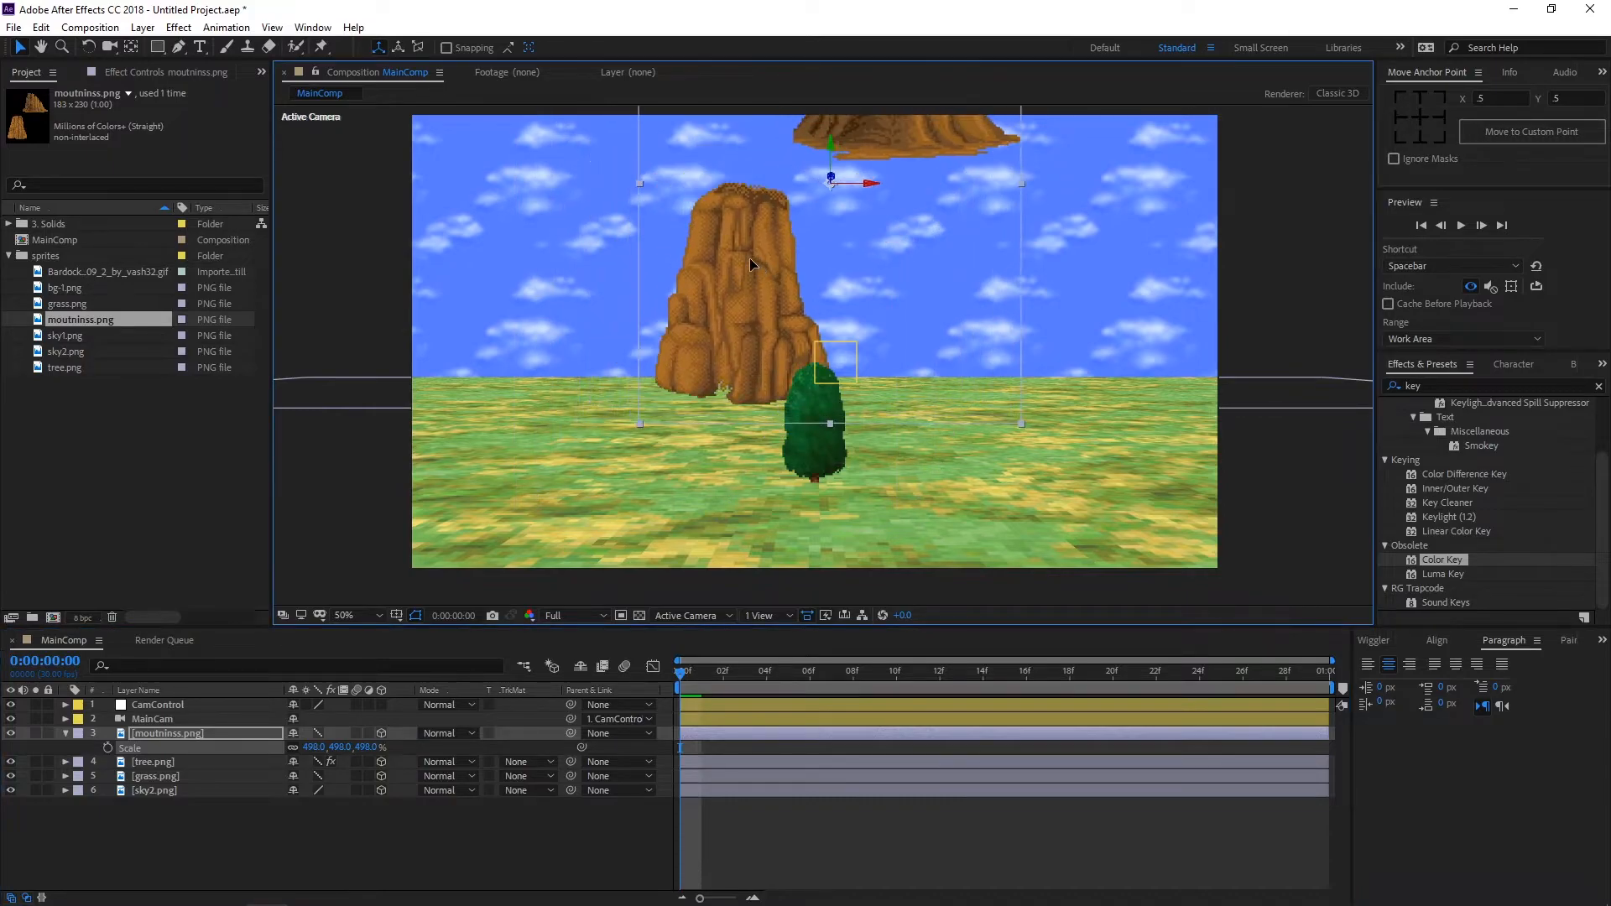
# Step: Mask the moutninss.png layer with a rectangle around the lower-left mountain, and collapse the layer's properties
pyautogui.click(157, 48)
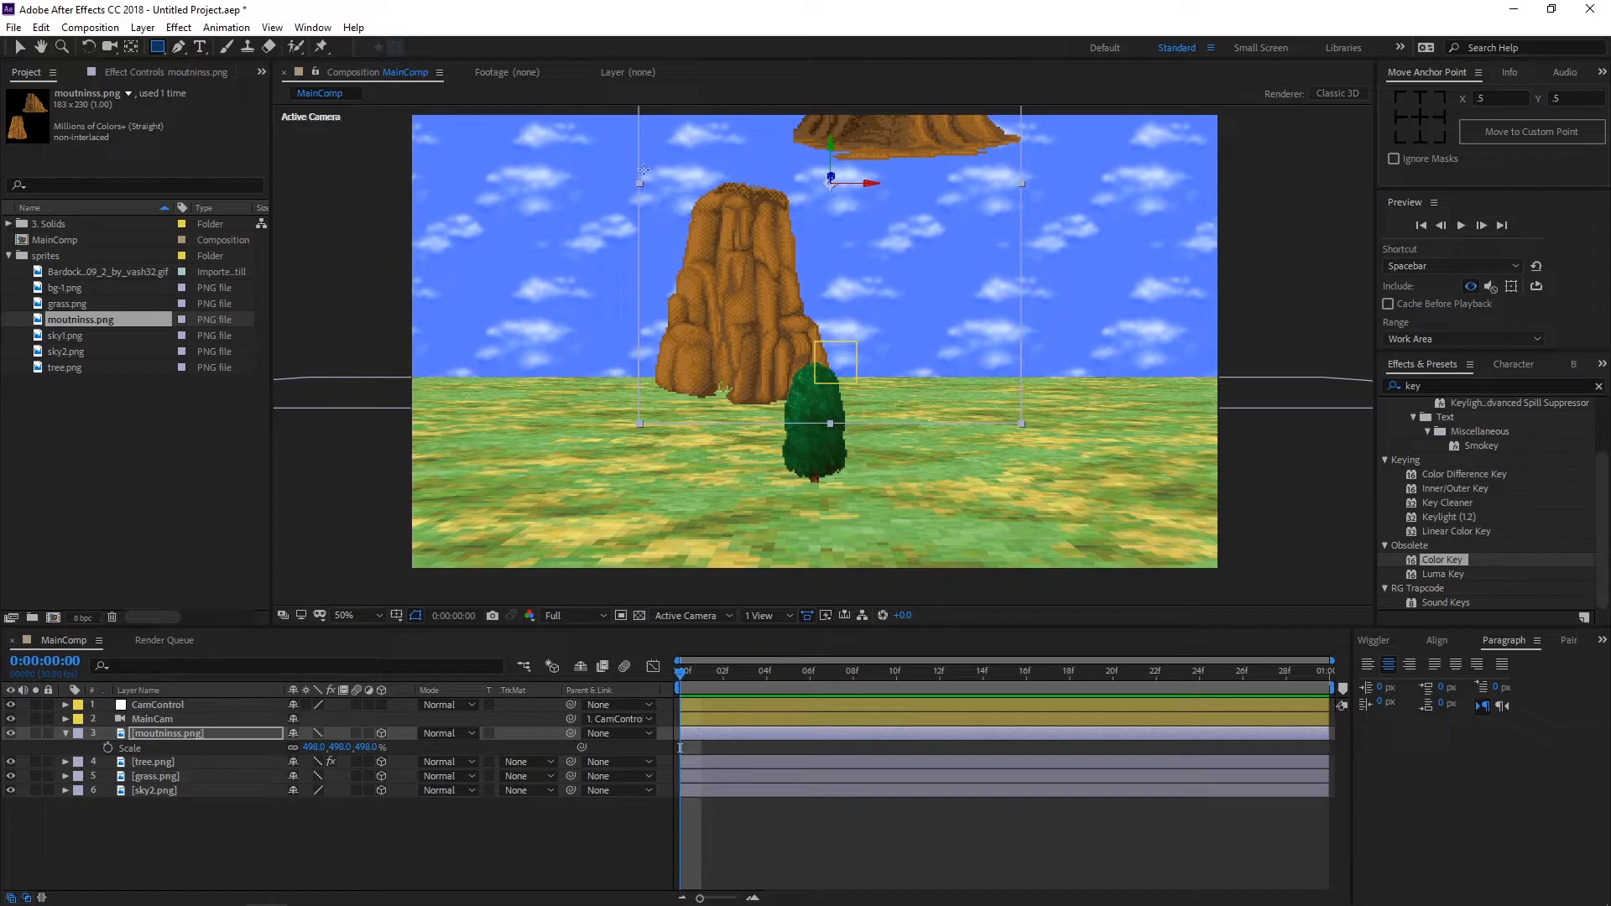
pyautogui.moveTo(640, 160); pyautogui.dragTo(856, 430)
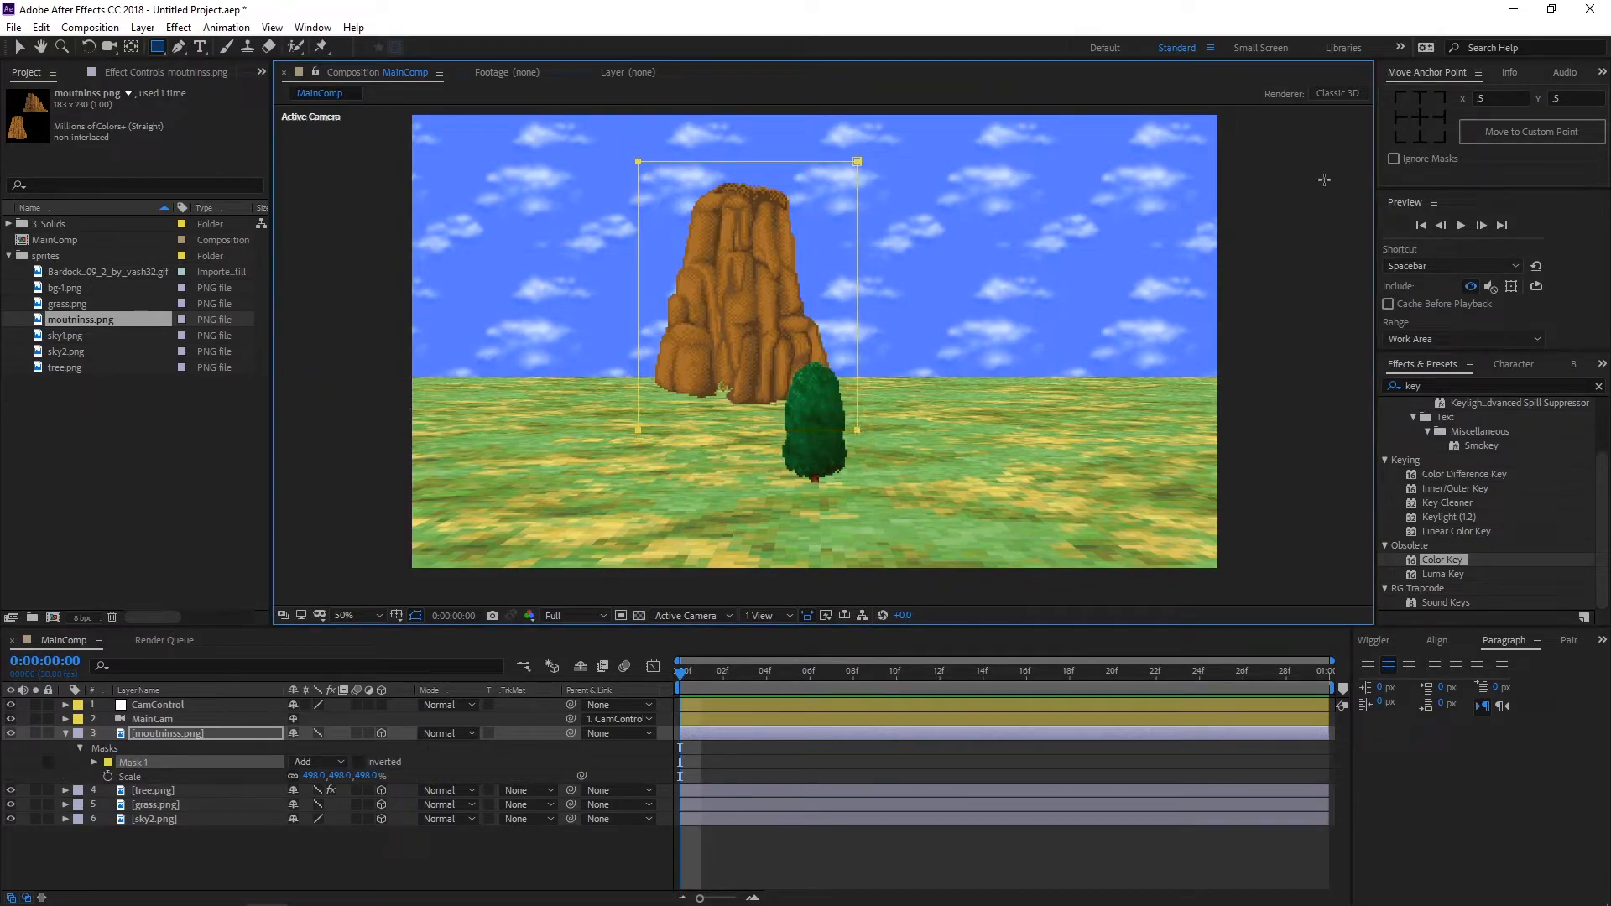
pyautogui.click(708, 766)
pyautogui.click(720, 731)
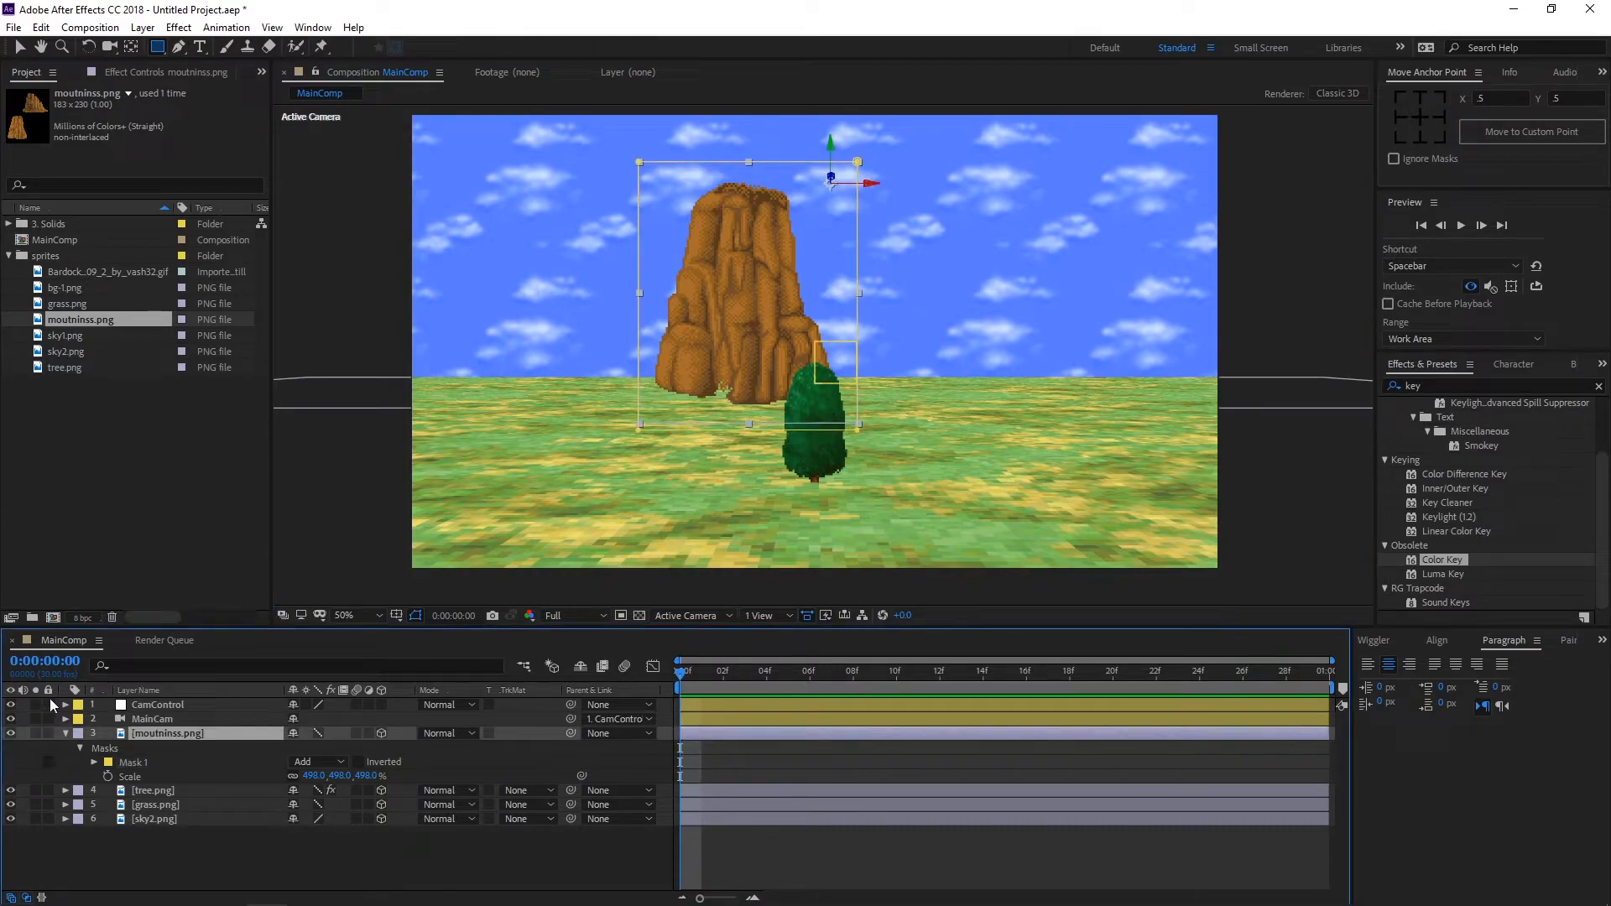
pyautogui.click(65, 733)
# Step: Push the masked mountain back in depth and set it on the grass behind and to the left of the tree
pyautogui.press('v')
pyautogui.moveTo(831, 178); pyautogui.dragTo(1090, 299)
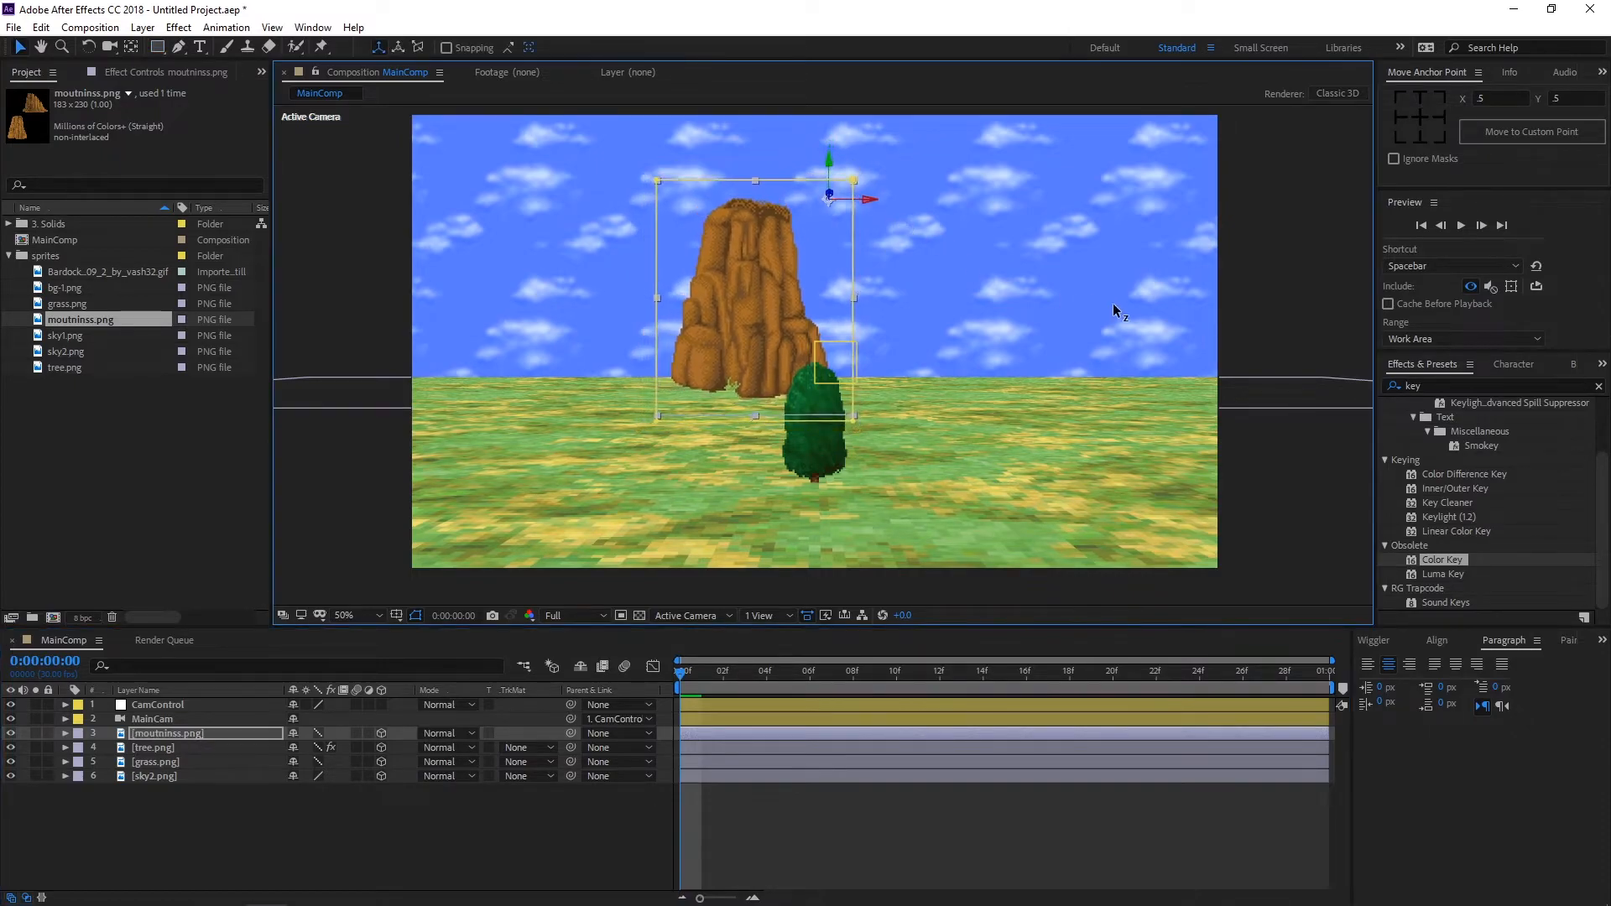
pyautogui.moveTo(738, 309); pyautogui.dragTo(621, 373)
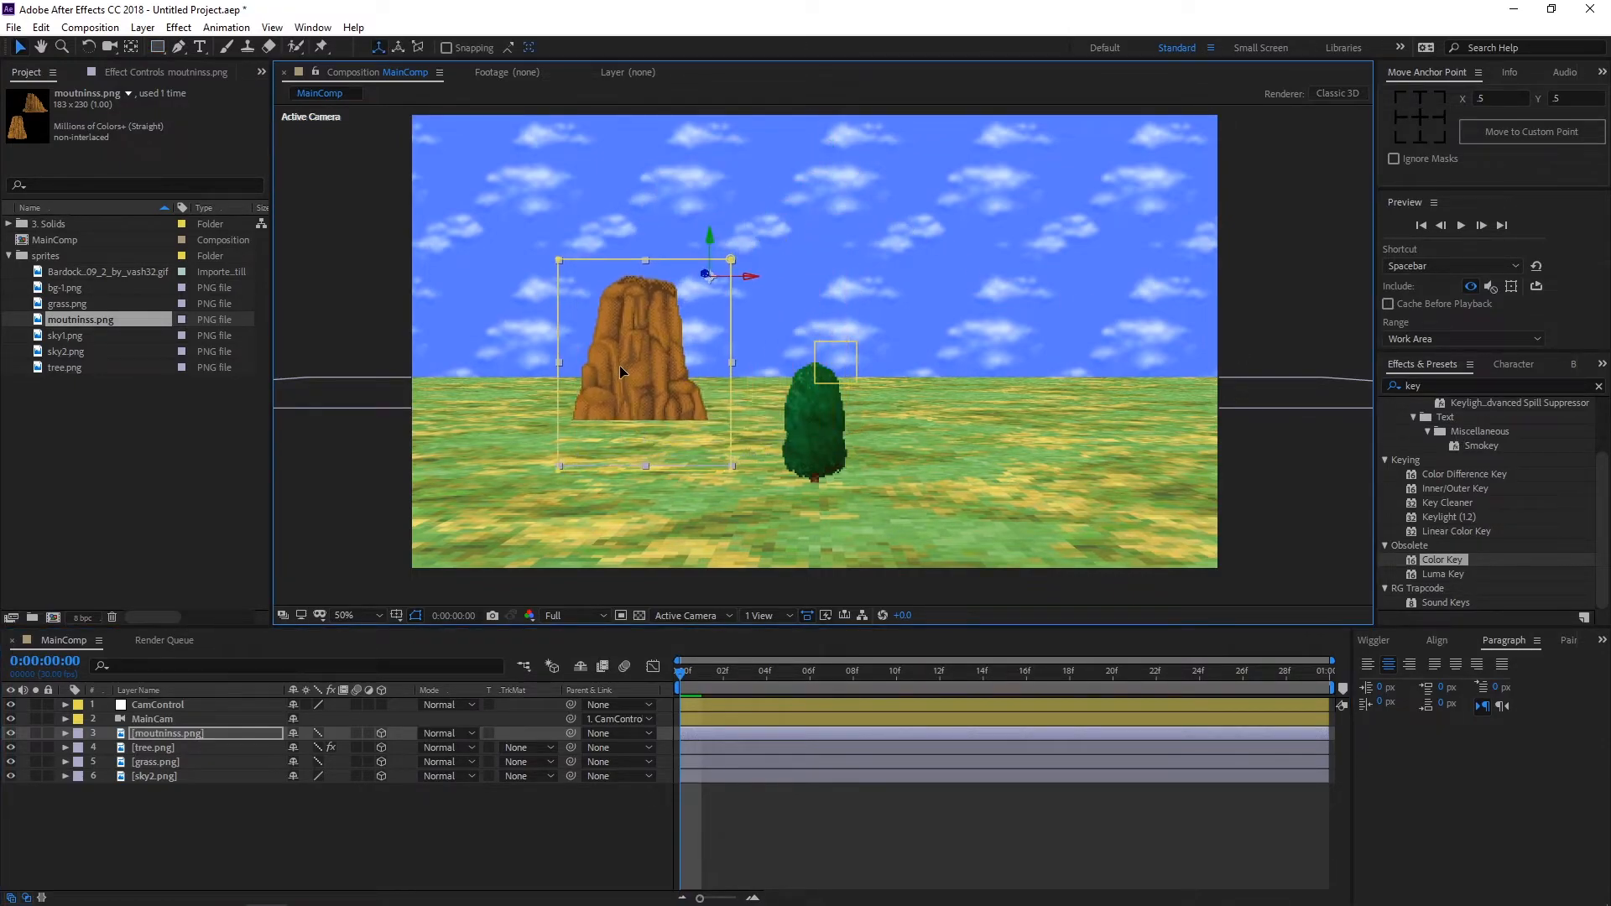
pyautogui.moveTo(706, 275); pyautogui.dragTo(580, 355)
pyautogui.moveTo(665, 277); pyautogui.dragTo(676, 352)
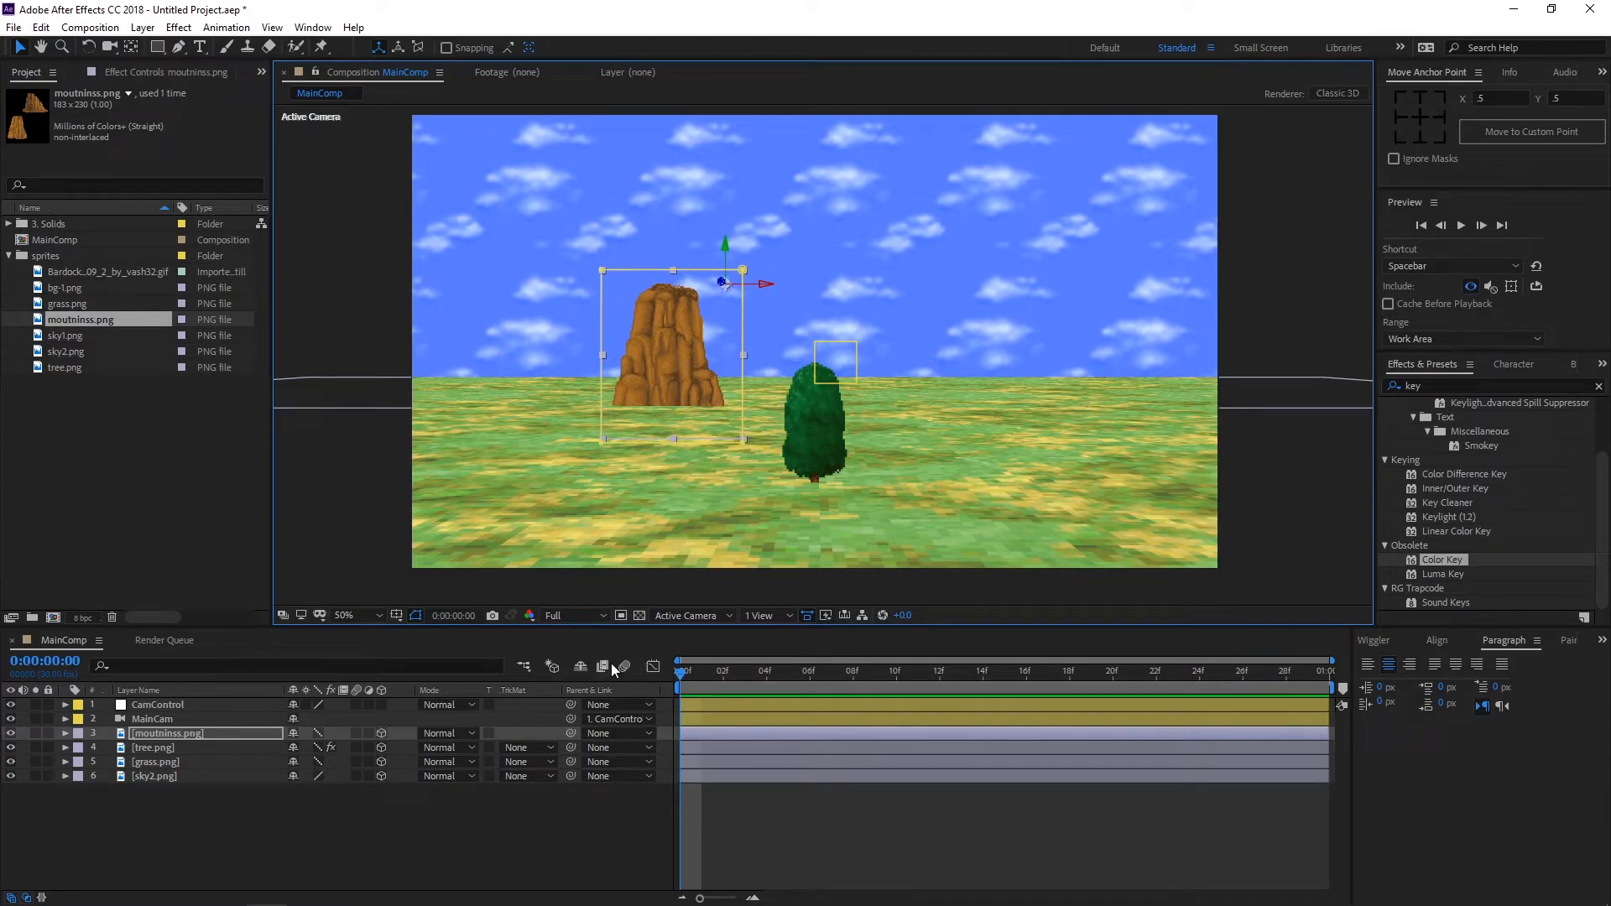
# Step: Duplicate the mountain twice and place the copies farther back near the horizon, one on each side of the central tree
pyautogui.hotkey('ctrl', 'd')
pyautogui.moveTo(632, 330); pyautogui.dragTo(890, 350)
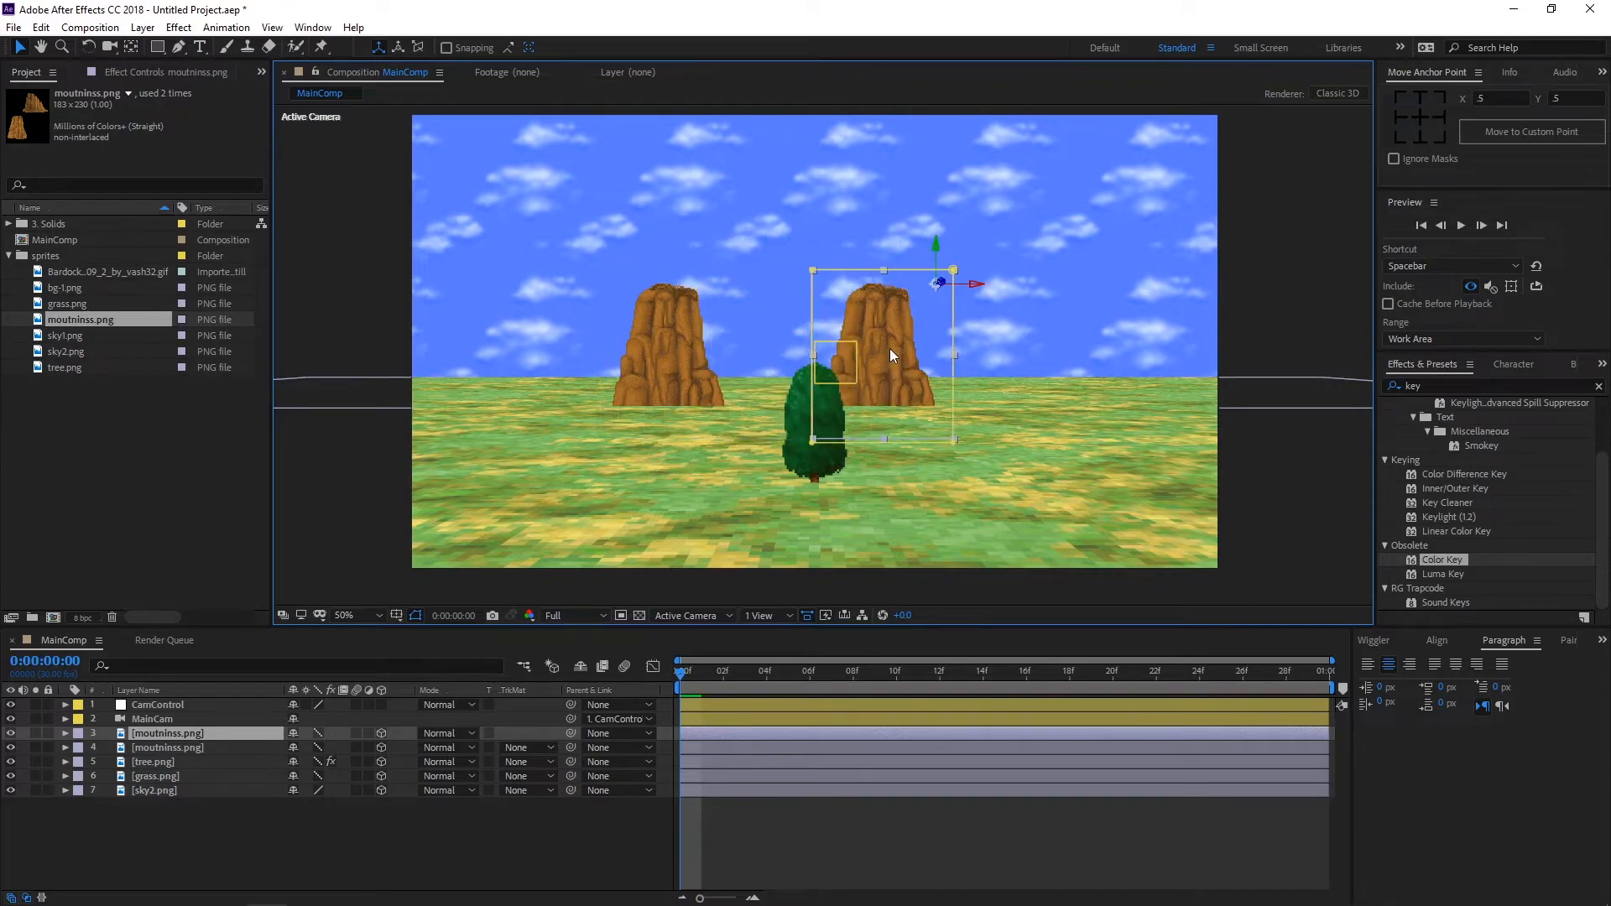
pyautogui.moveTo(925, 294); pyautogui.dragTo(760, 356)
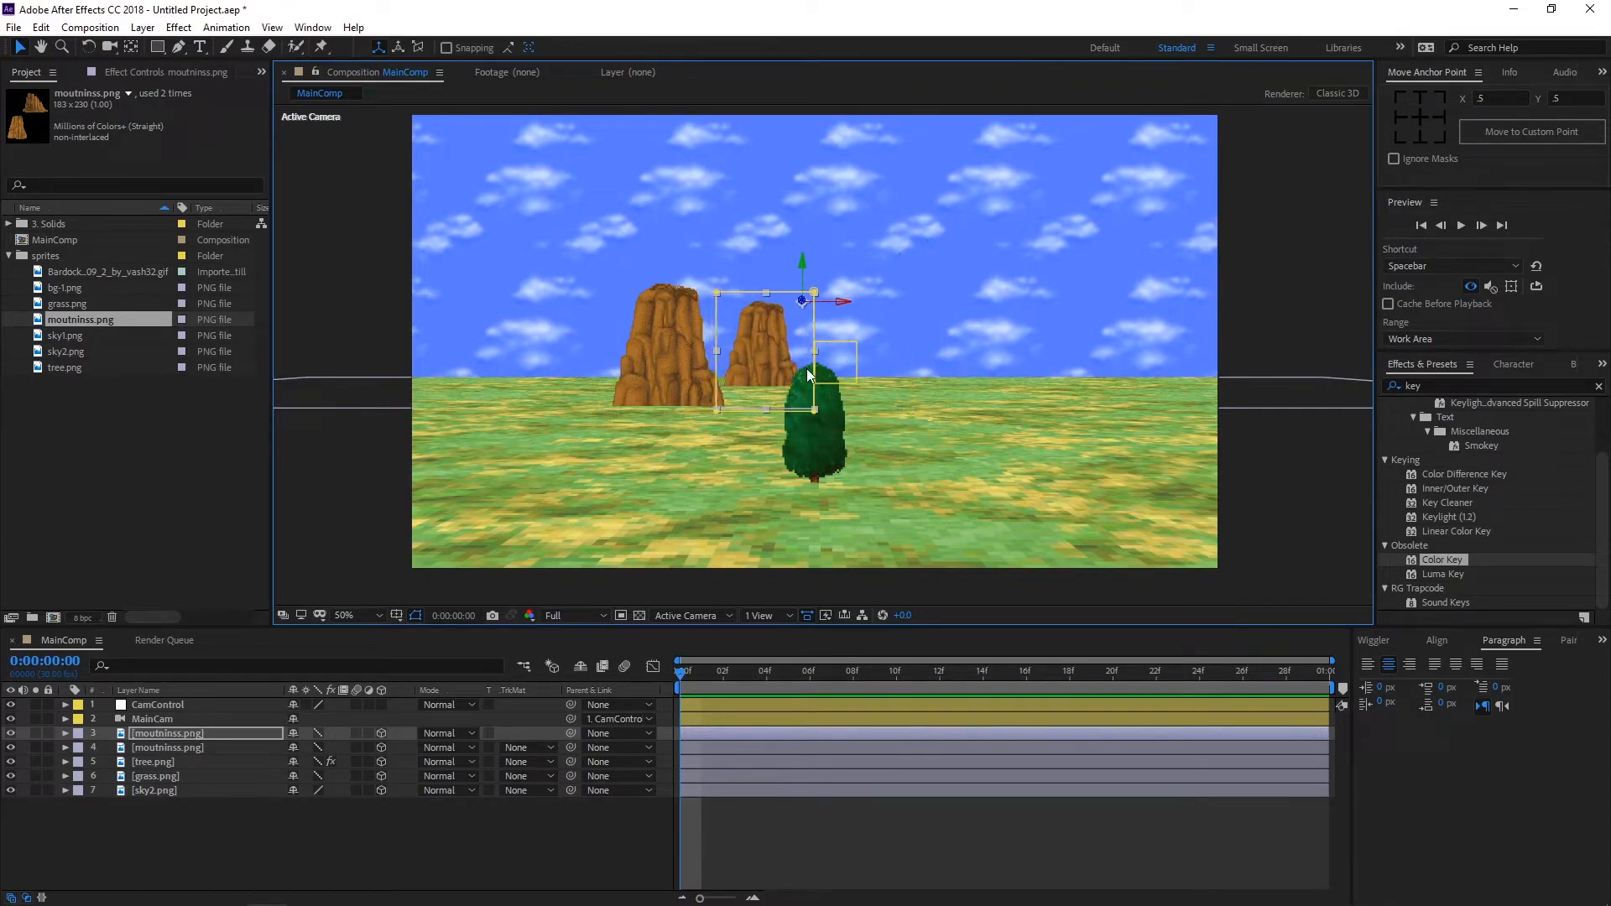
pyautogui.hotkey('ctrl', 'd')
pyautogui.moveTo(804, 303); pyautogui.dragTo(26, 729)
pyautogui.moveTo(803, 307); pyautogui.dragTo(1226, 285)
pyautogui.moveTo(797, 334); pyautogui.dragTo(1553, 214)
# Step: Duplicate the mountain once more and bring the copy closer to the camera at the right edge of the frame
pyautogui.hotkey('ctrl', 'd')
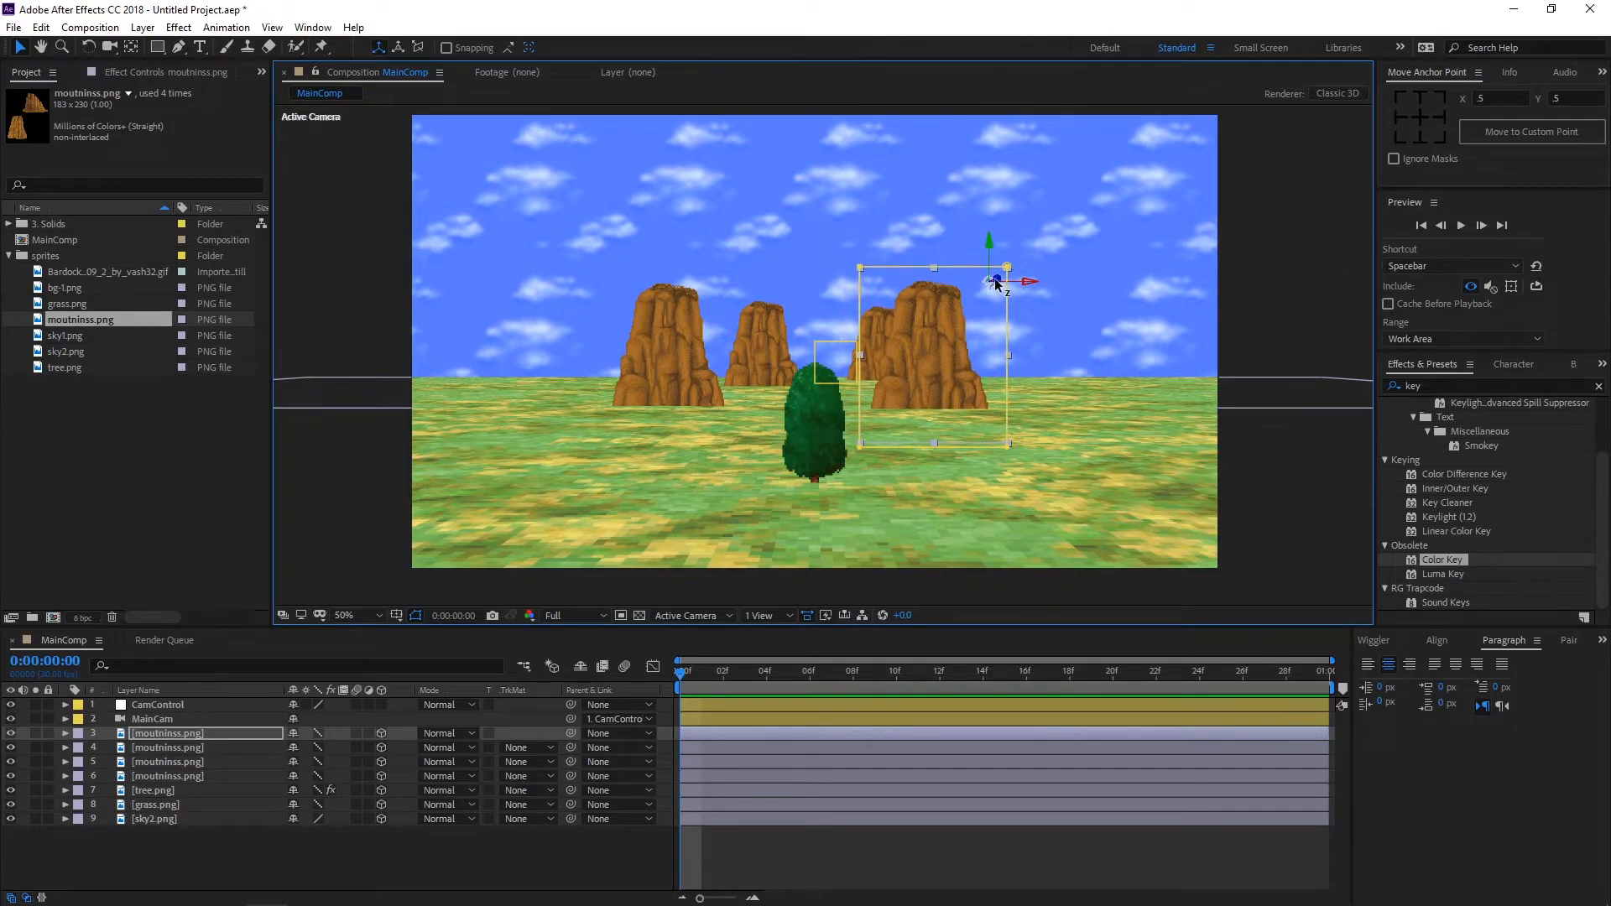
pyautogui.moveTo(996, 281); pyautogui.dragTo(1076, 280)
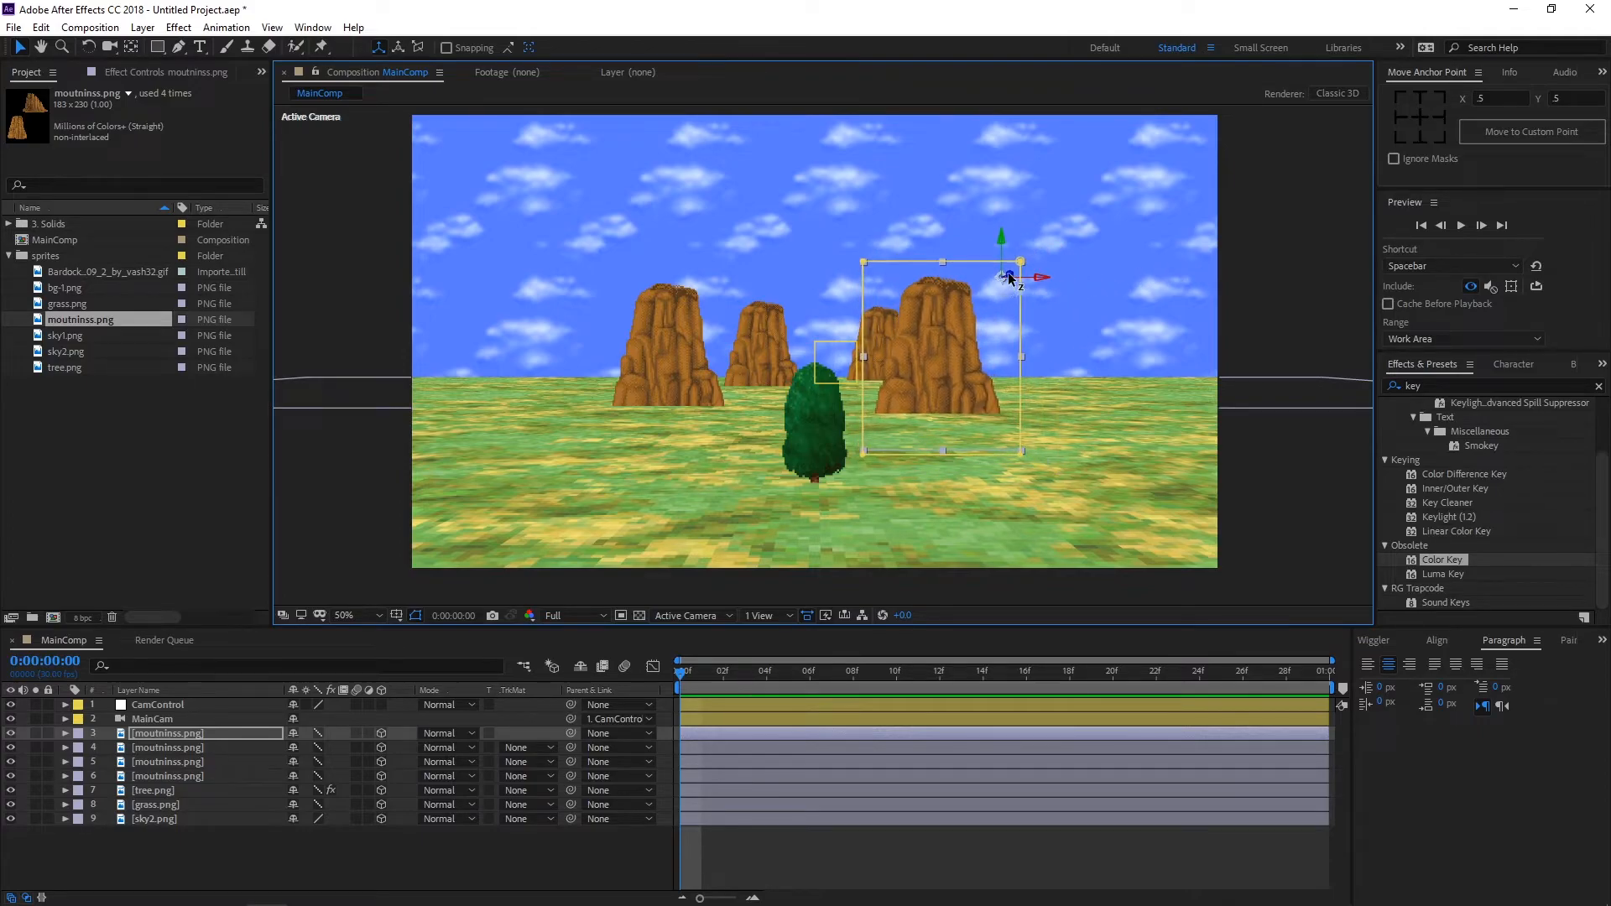
pyautogui.moveTo(1019, 269); pyautogui.dragTo(1143, 360)
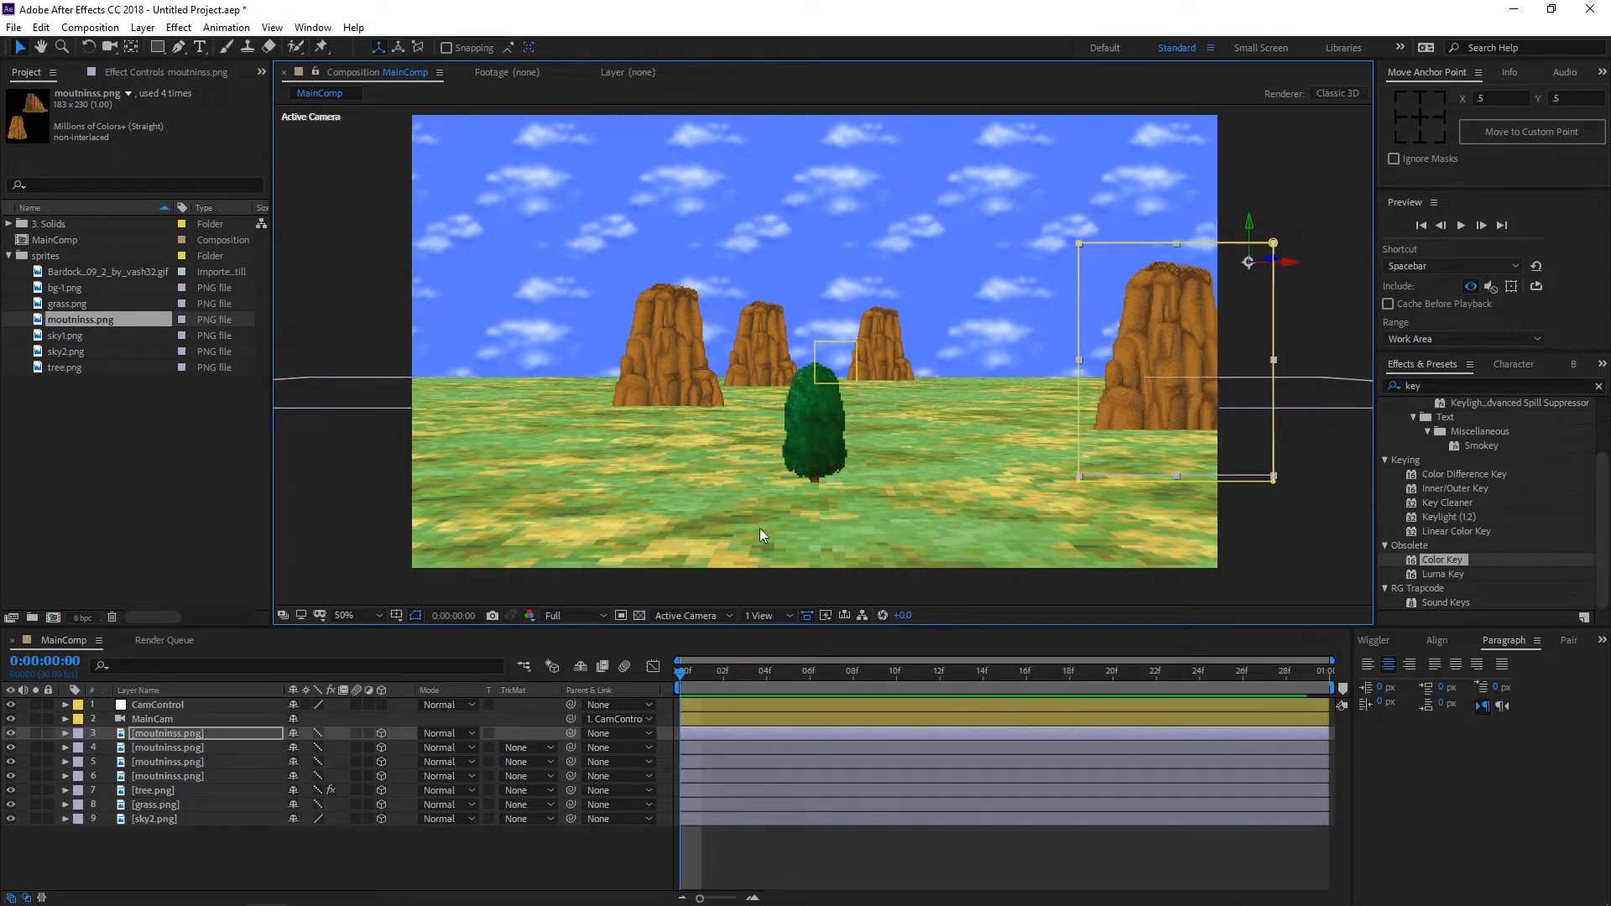
# Step: Duplicate the tree twice and place the copies farther back, one before the left mountain and one near the left frame edge
pyautogui.click(148, 790)
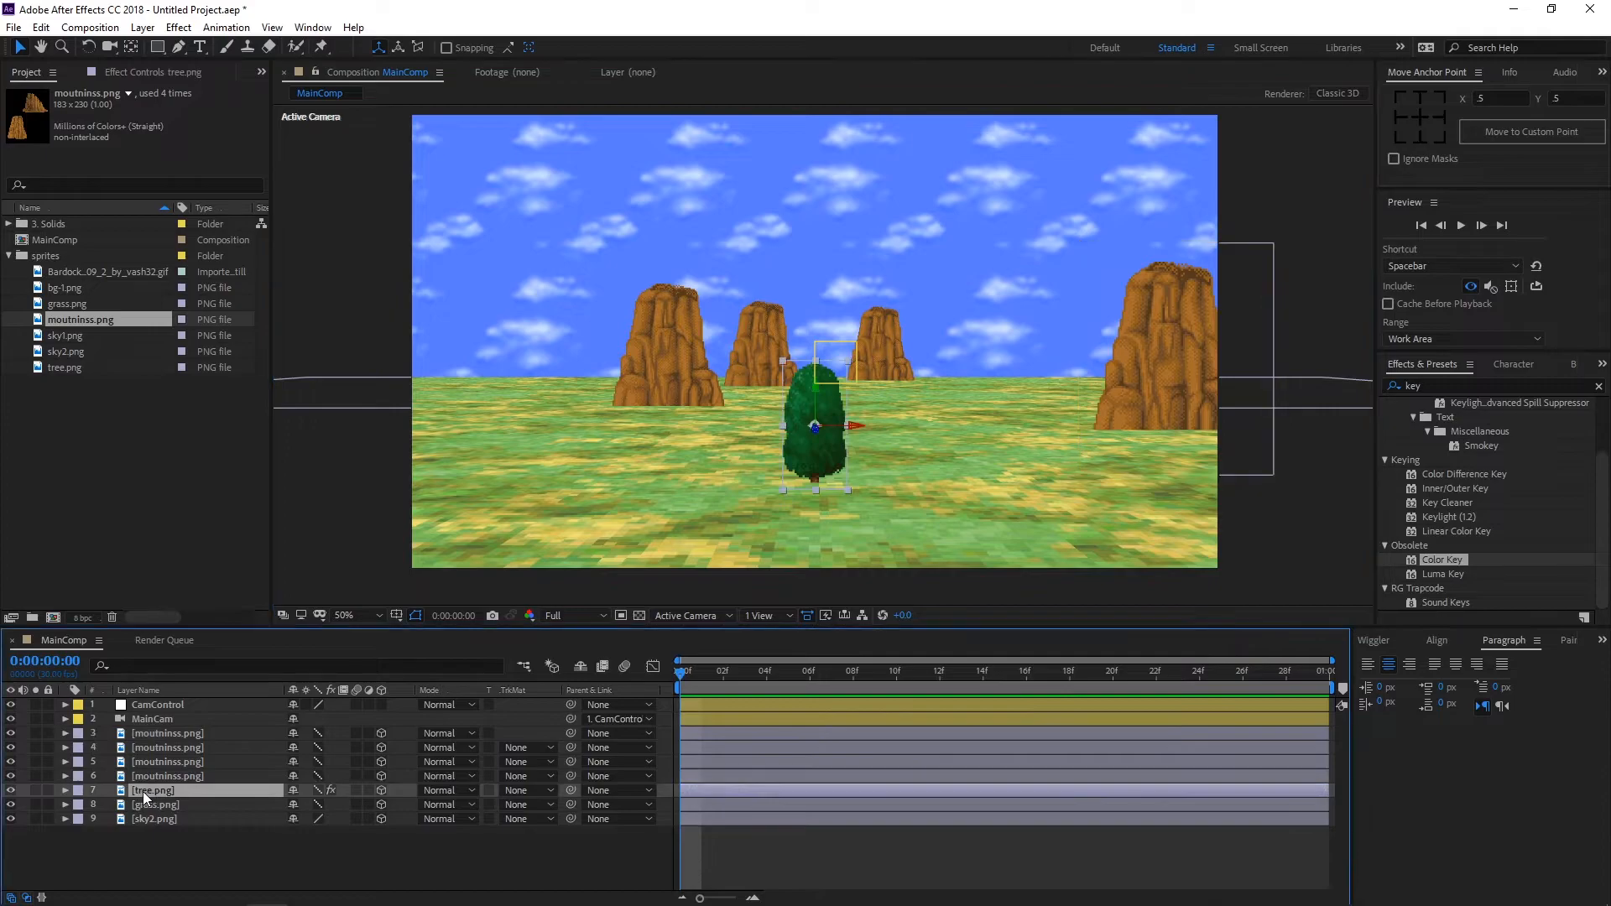
pyautogui.hotkey('ctrl', 'd')
pyautogui.moveTo(772, 453); pyautogui.dragTo(803, 384)
pyautogui.hotkey('ctrl', 'd')
pyautogui.moveTo(617, 420); pyautogui.dragTo(868, 300)
pyautogui.moveTo(584, 390); pyautogui.dragTo(285, 488)
# Step: Duplicate the tree again and place the copy on the grass between the central tree and the rightmost mountain
pyautogui.hotkey('ctrl', 'd')
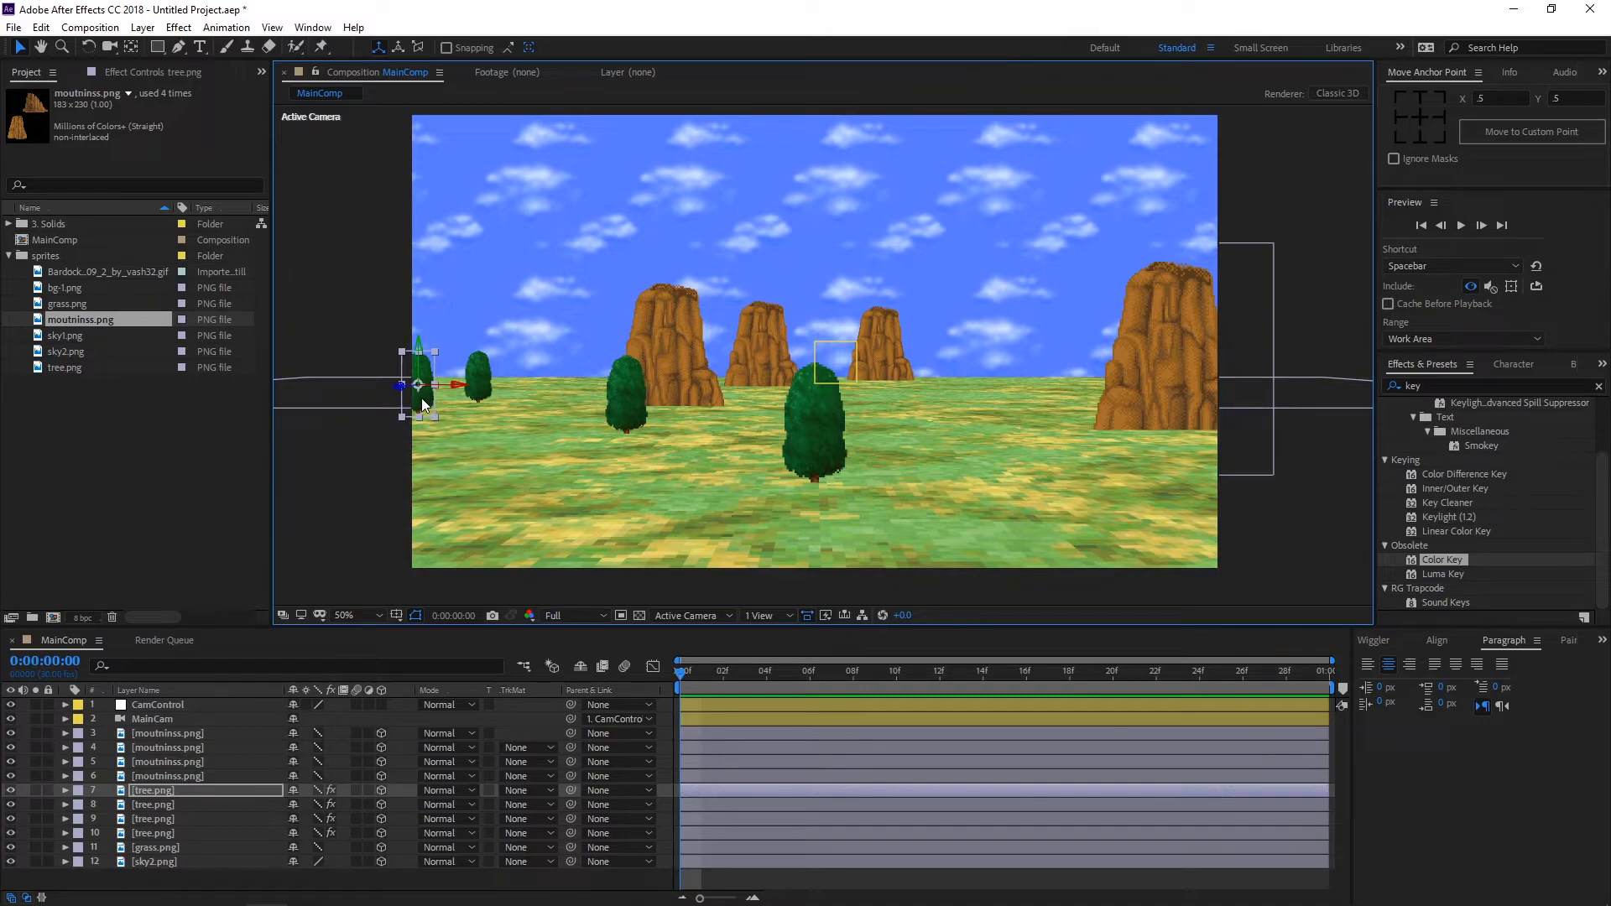
pyautogui.moveTo(421, 398); pyautogui.dragTo(1074, 390)
pyautogui.moveTo(903, 400); pyautogui.dragTo(421, 403)
pyautogui.moveTo(422, 409); pyautogui.dragTo(1025, 401)
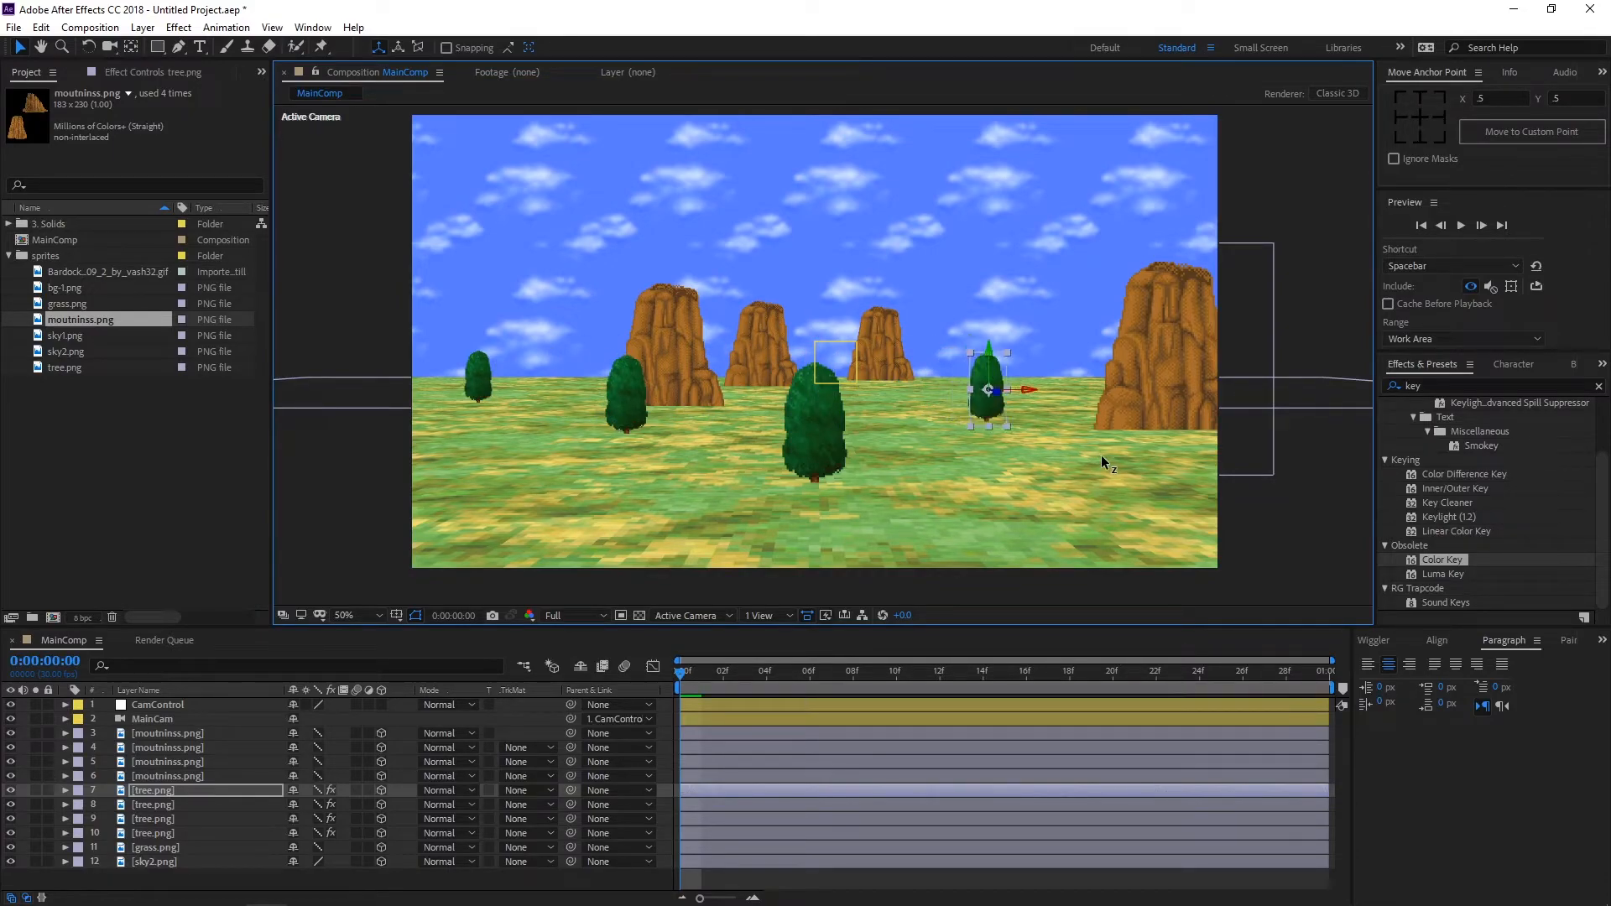
# Step: Move the rightmost mountain closer to the camera and place it just right of the central tree
pyautogui.click(1173, 367)
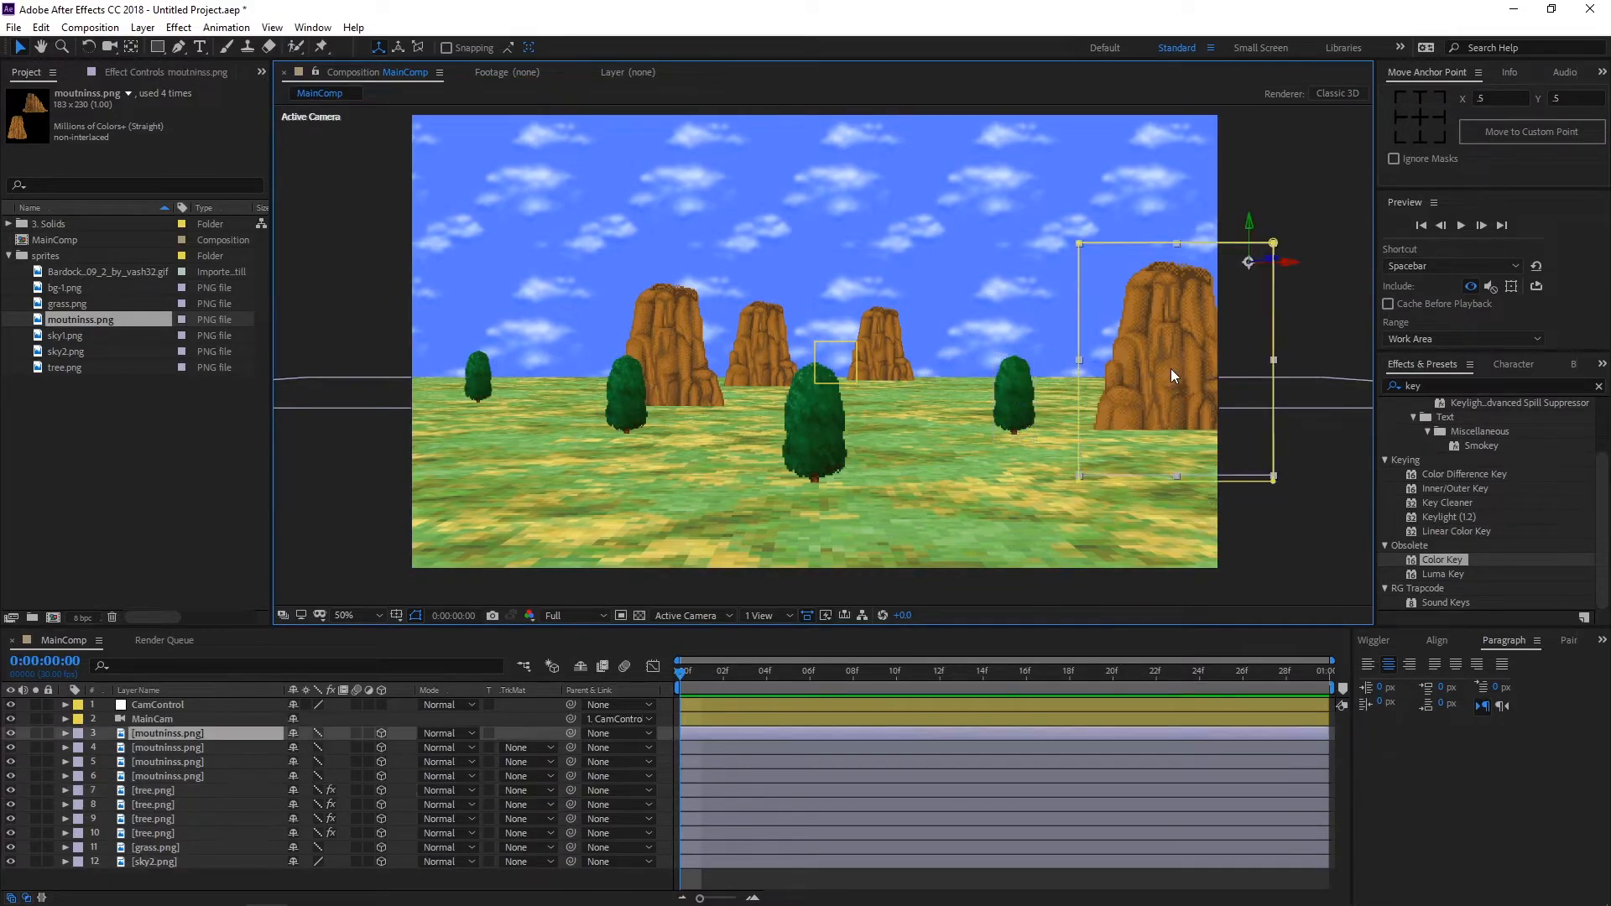
pyautogui.moveTo(1271, 264); pyautogui.dragTo(1063, 327)
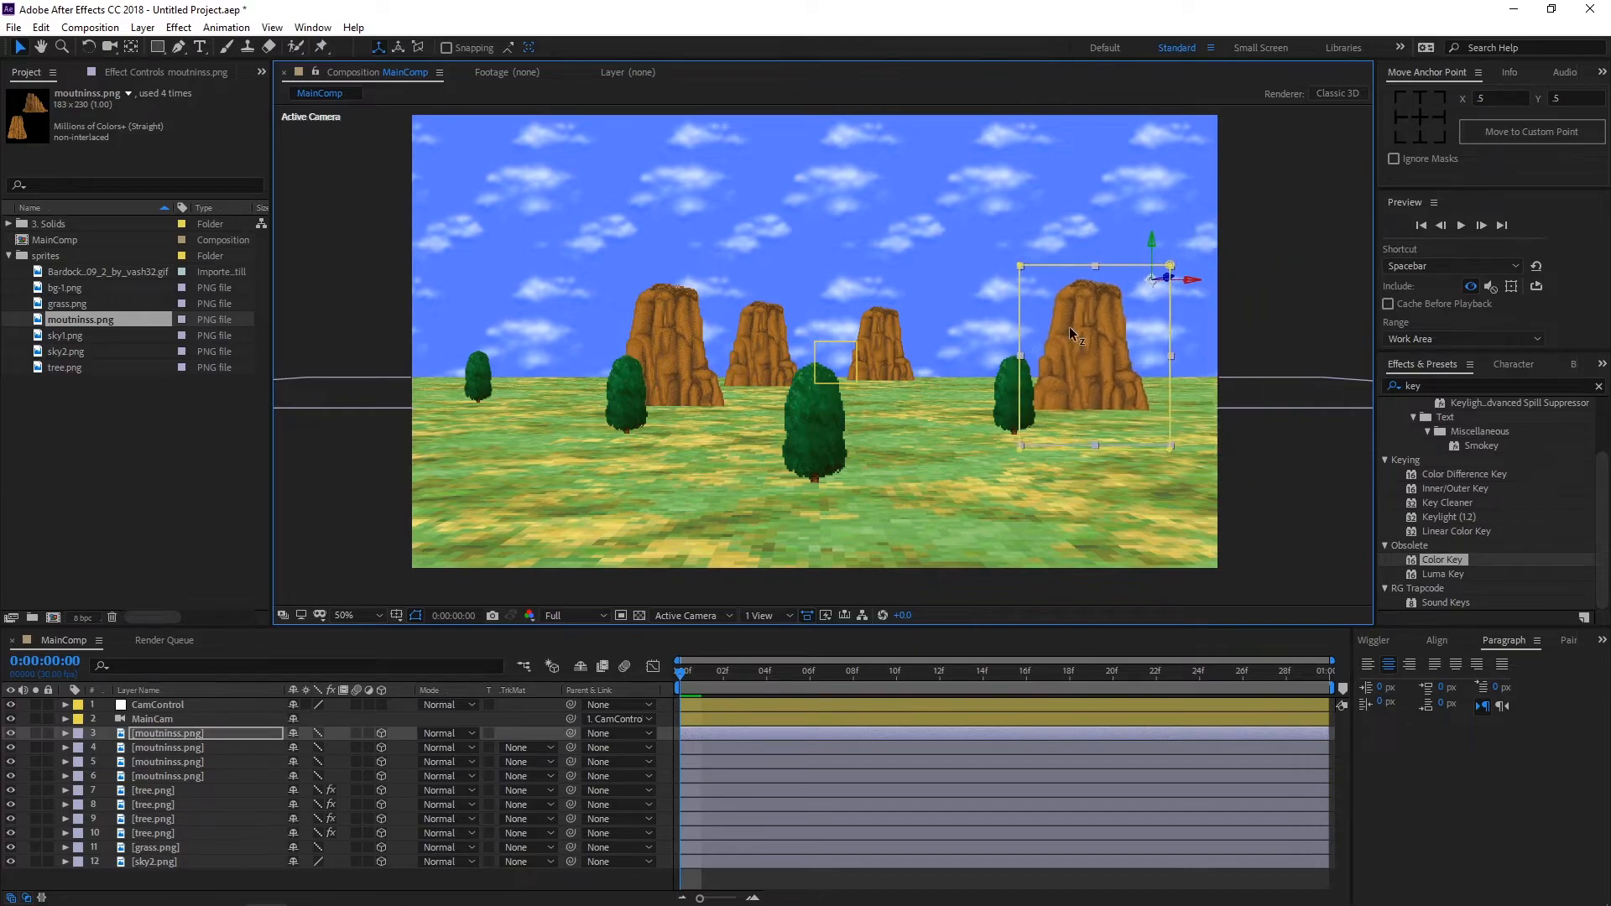
pyautogui.moveTo(1185, 280); pyautogui.dragTo(1278, 396)
pyautogui.moveTo(1120, 361); pyautogui.dragTo(898, 396)
pyautogui.moveTo(1007, 264); pyautogui.dragTo(1032, 363)
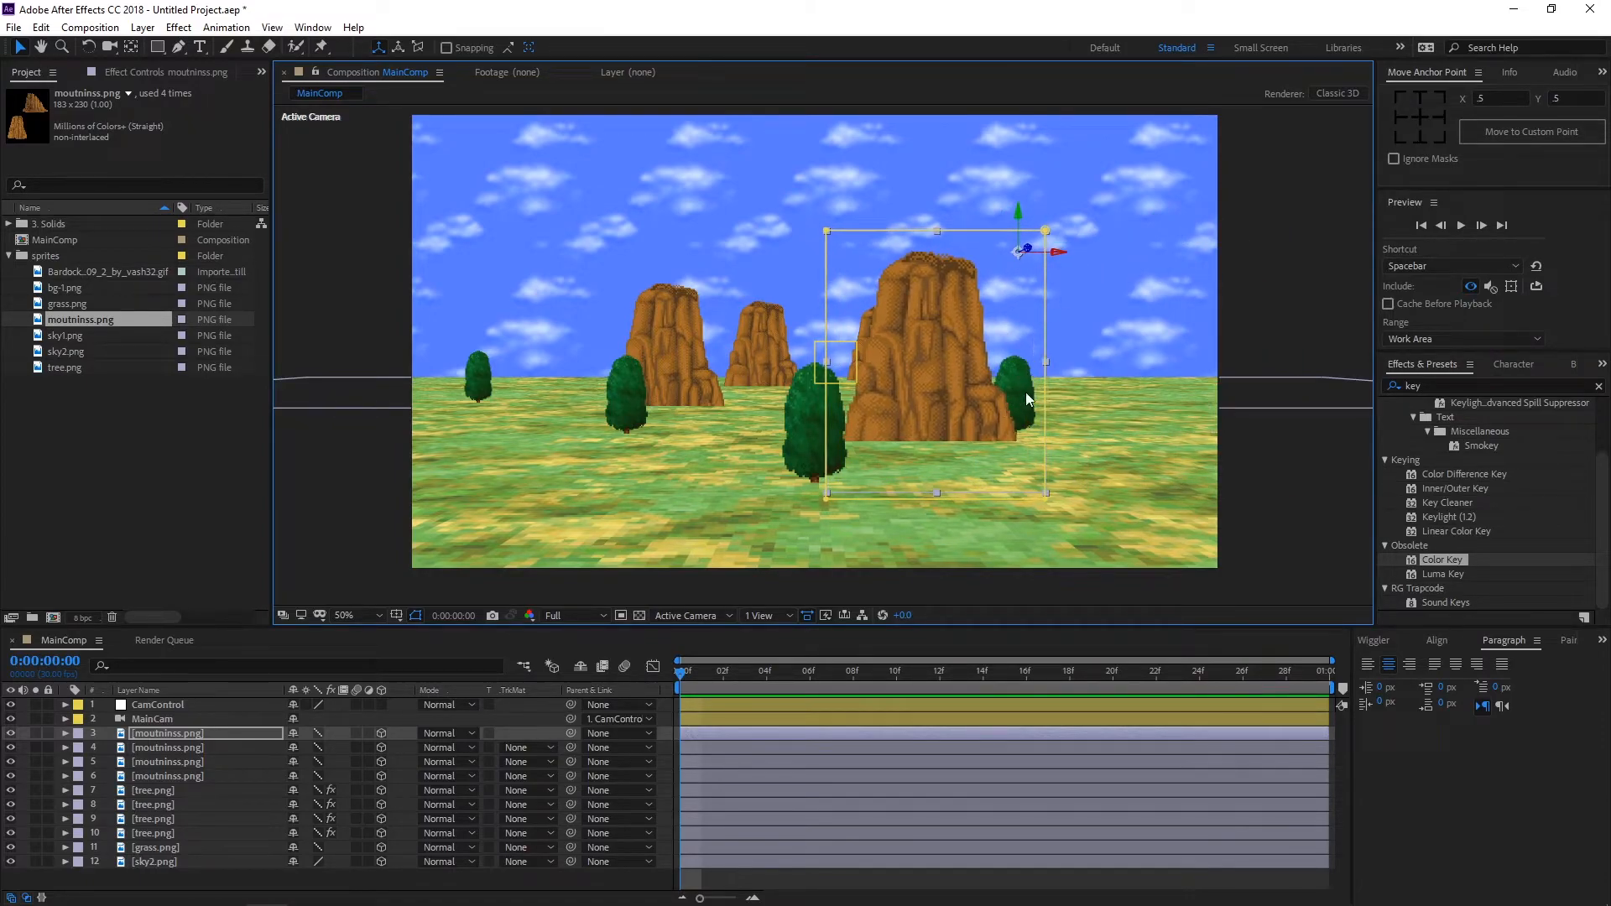
pyautogui.moveTo(944, 403)
pyautogui.mouseDown()
pyautogui.moveTo(983, 396)
pyautogui.moveTo(960, 396)
pyautogui.mouseUp()
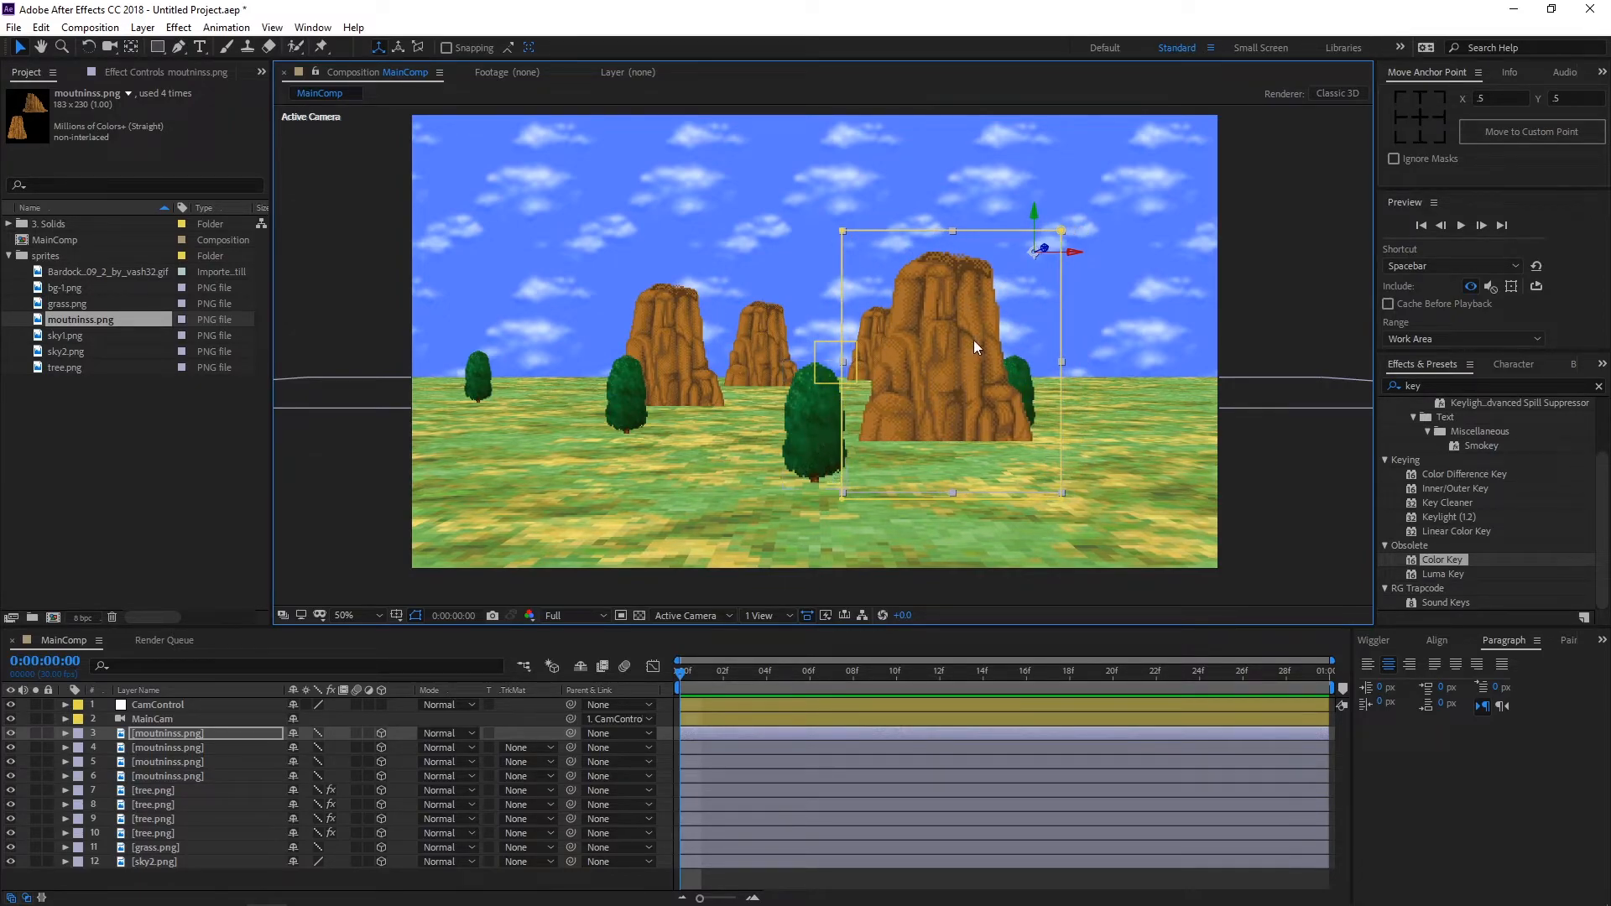
# Step: Scale the nearest mountain to 1416% and move it so it towers at the right edge of the frame
pyautogui.press('s')
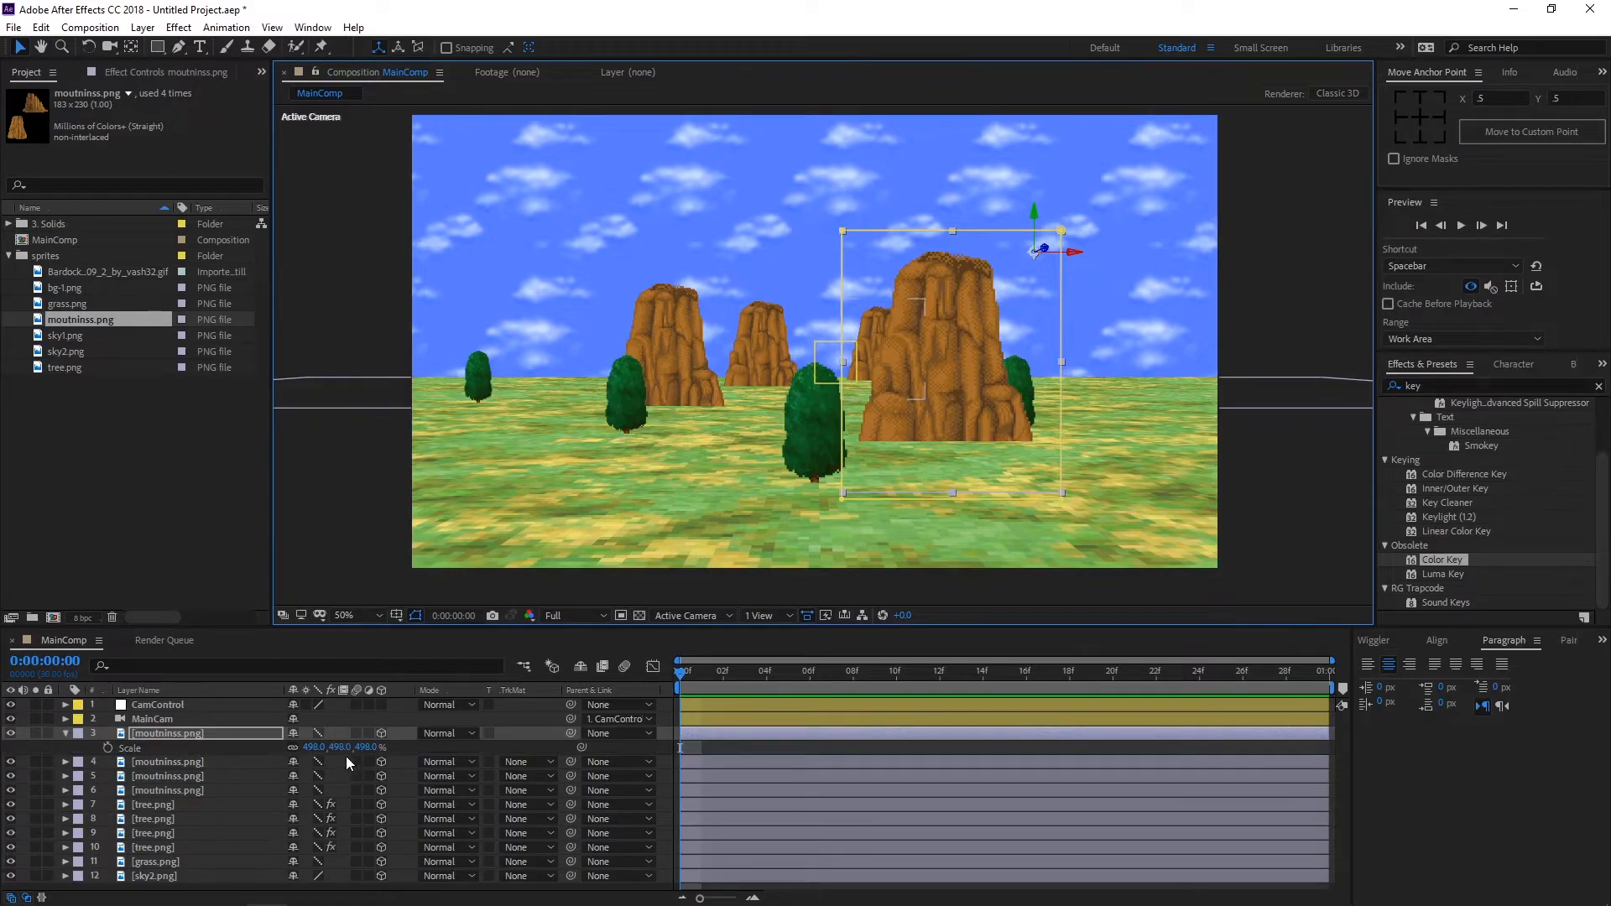
pyautogui.click(220, 732)
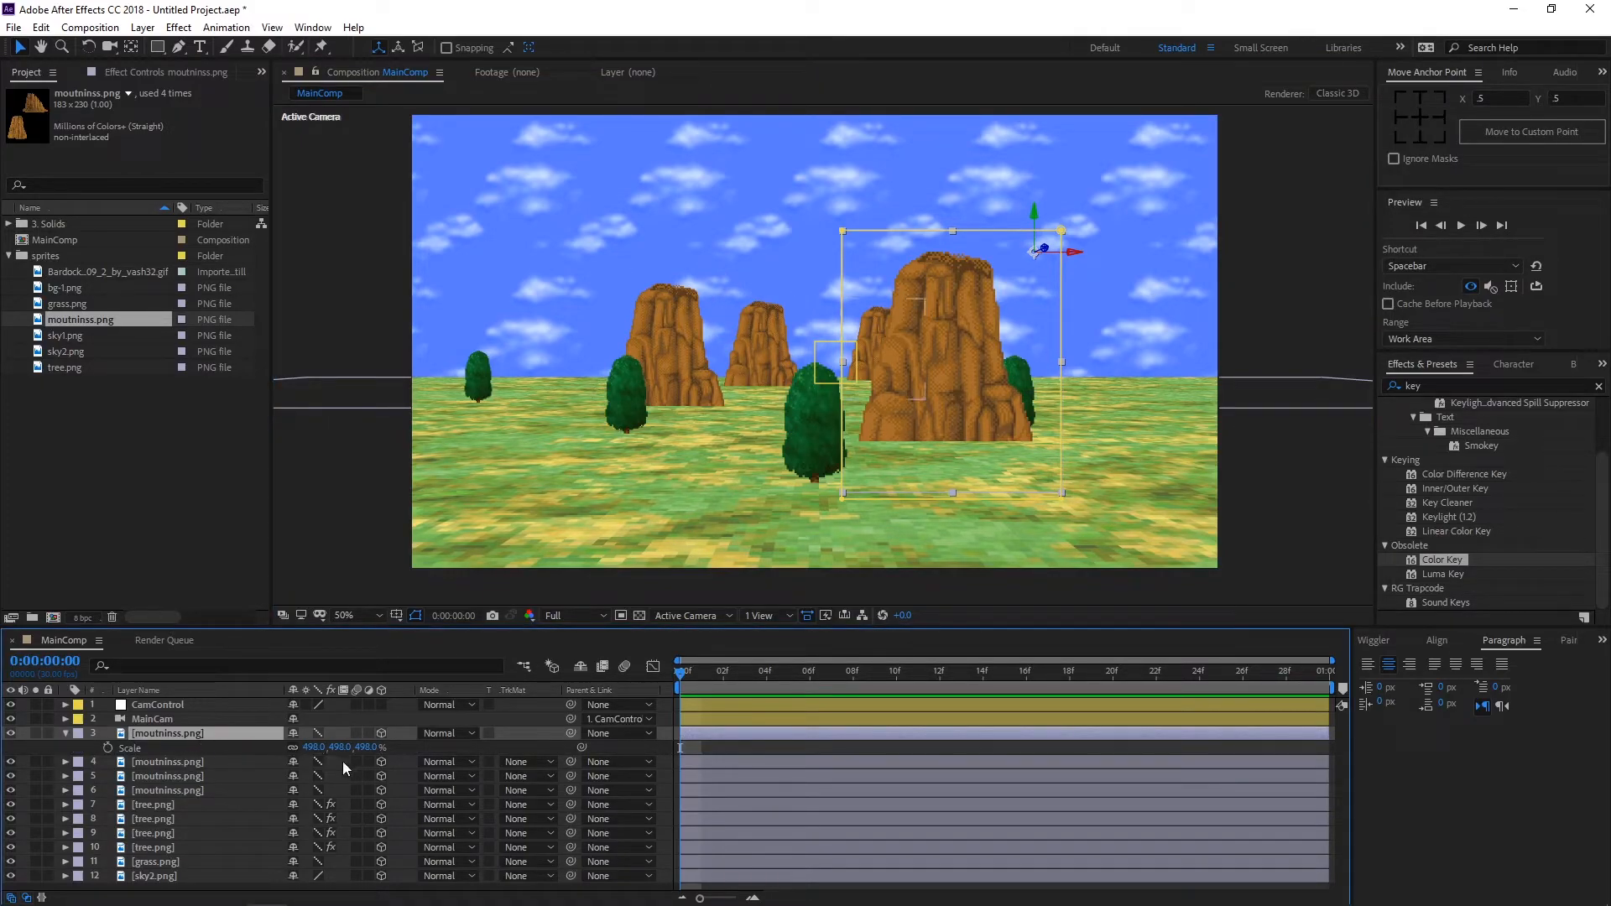
pyautogui.moveTo(339, 747); pyautogui.dragTo(1051, 689)
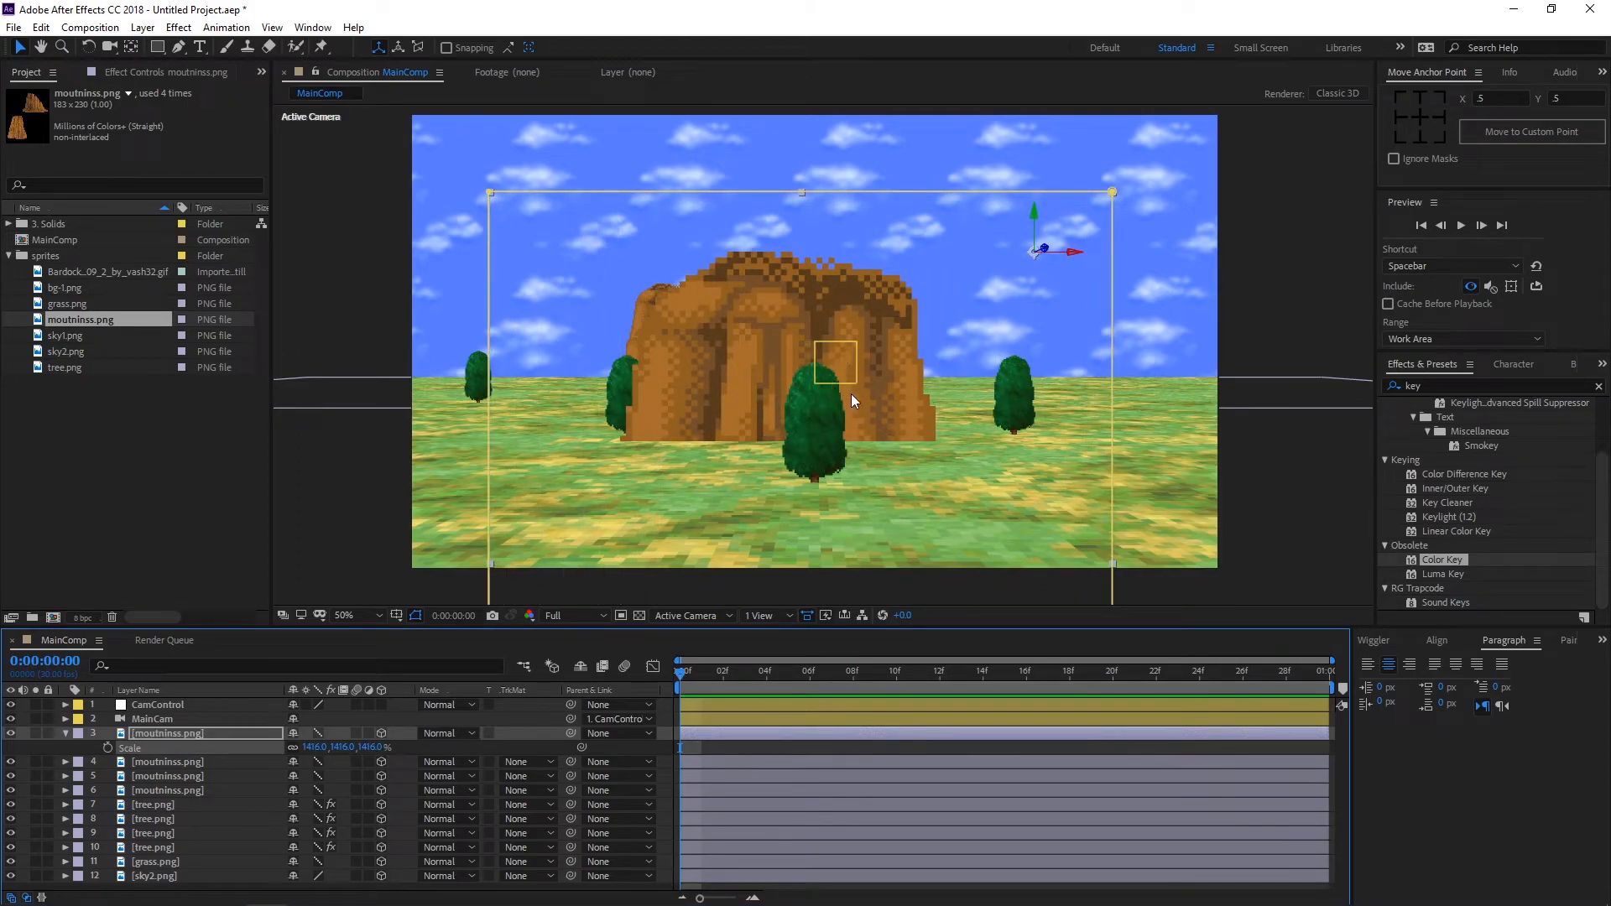
pyautogui.moveTo(893, 386); pyautogui.dragTo(1170, 354)
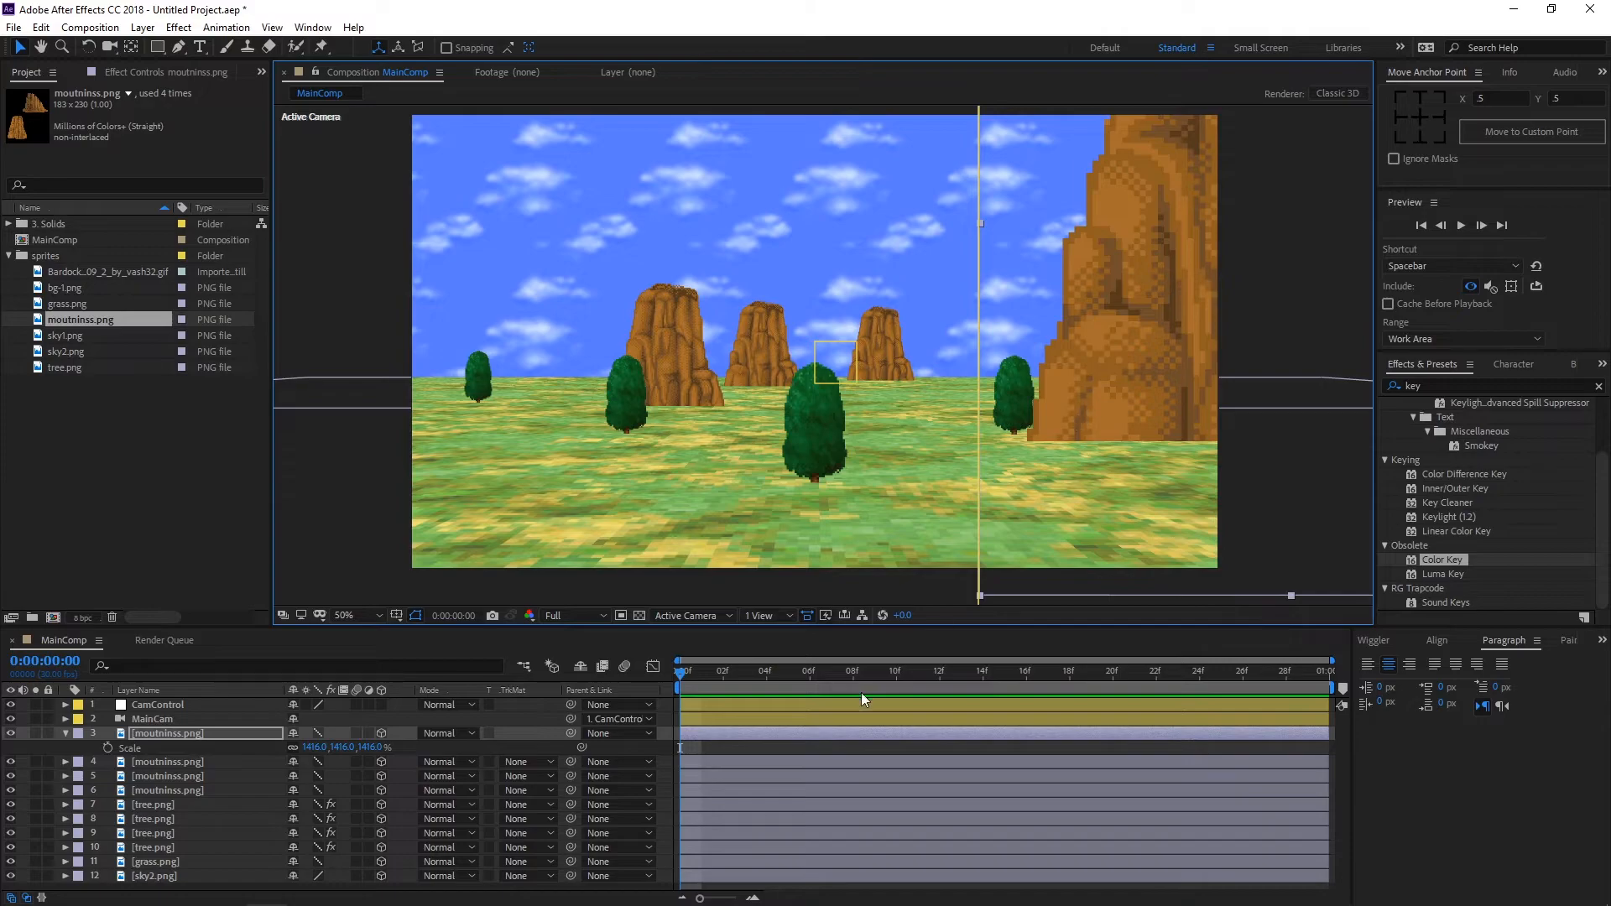
pyautogui.moveTo(1104, 382); pyautogui.dragTo(1157, 380)
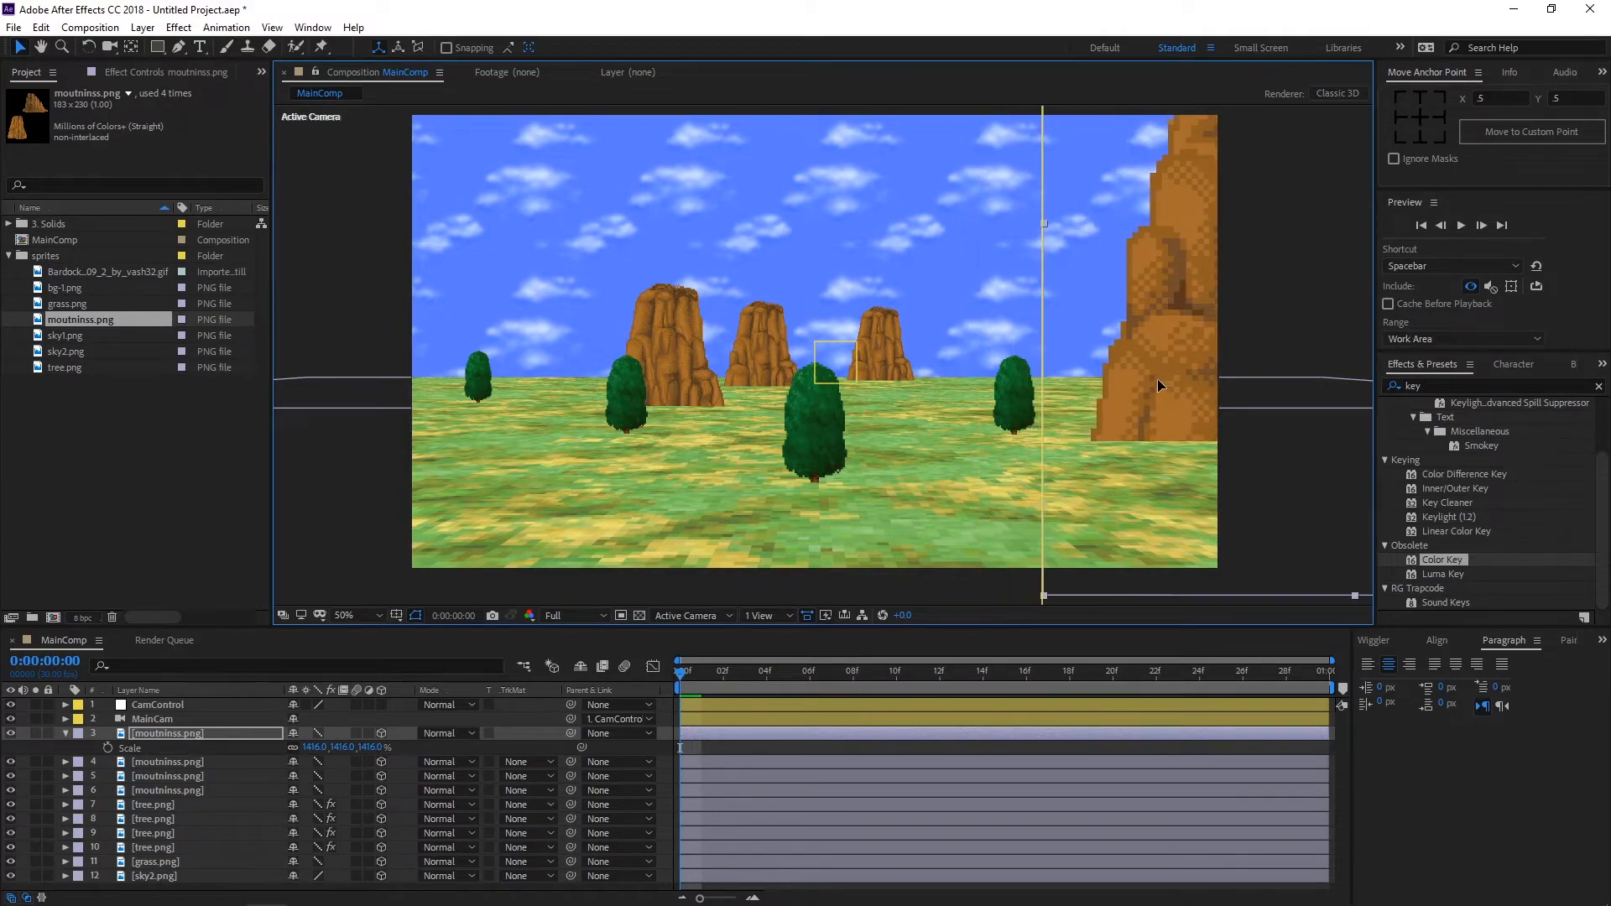
# Step: Duplicate the mountain right of the central tree and place the copy just left of the towering mountain
pyautogui.click(891, 386)
pyautogui.hotkey('ctrl', 'd')
pyautogui.moveTo(882, 339); pyautogui.dragTo(1077, 325)
pyautogui.press('Return')
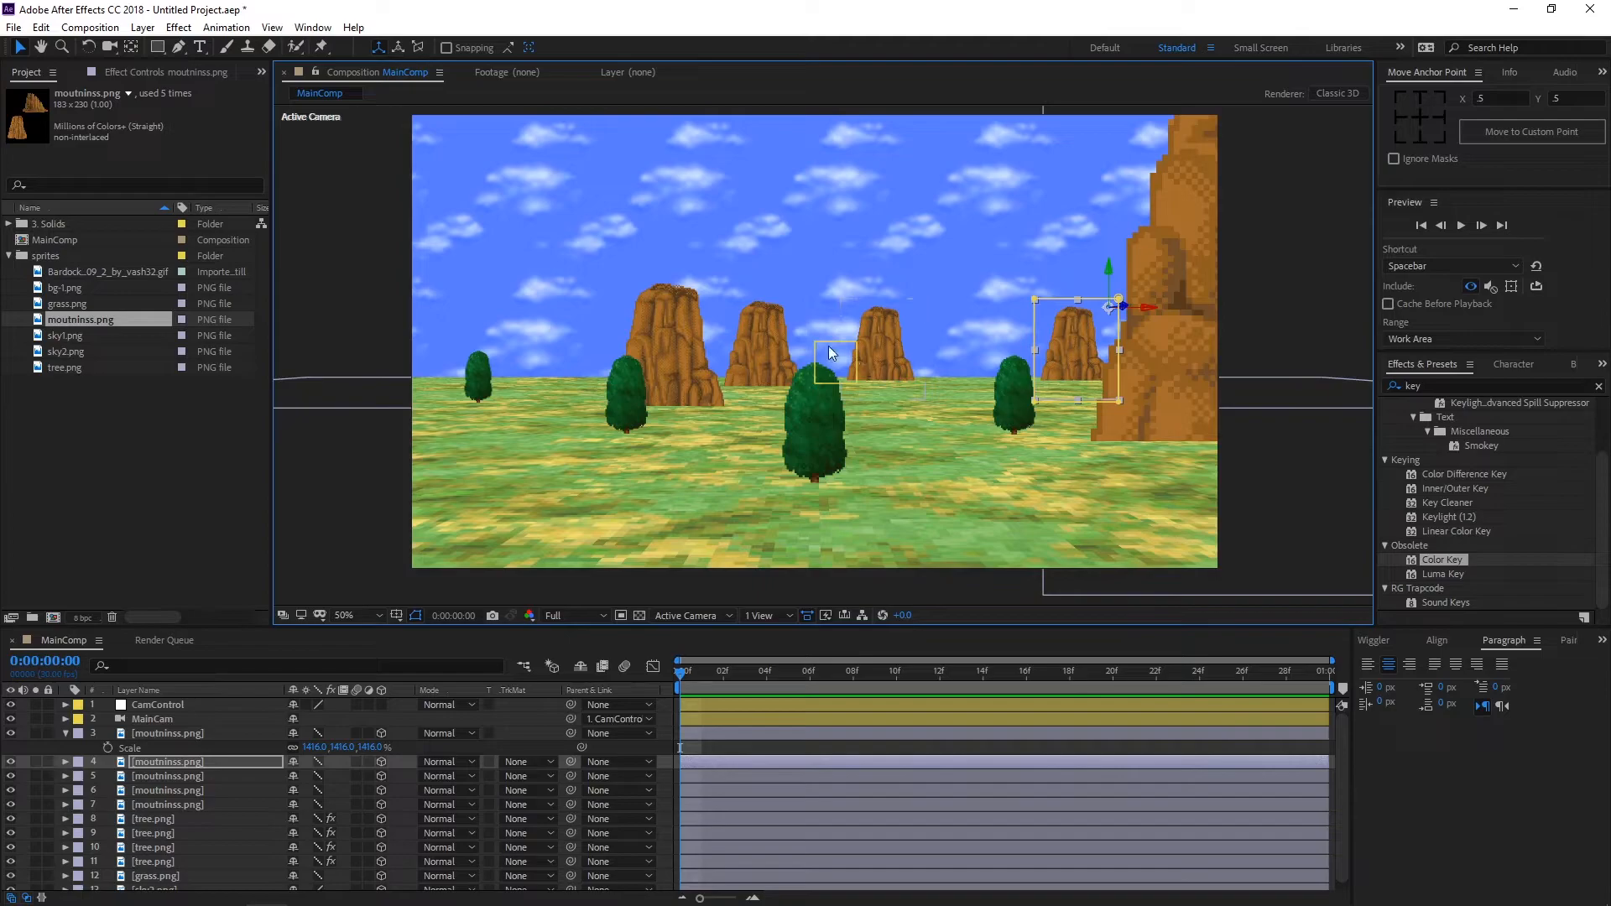
# Step: Duplicate the large mountain left of center and place the copy at the left frame edge, behind the small tree
pyautogui.click(682, 306)
pyautogui.hotkey('ctrl', 'd')
pyautogui.moveTo(737, 294); pyautogui.dragTo(436, 331)
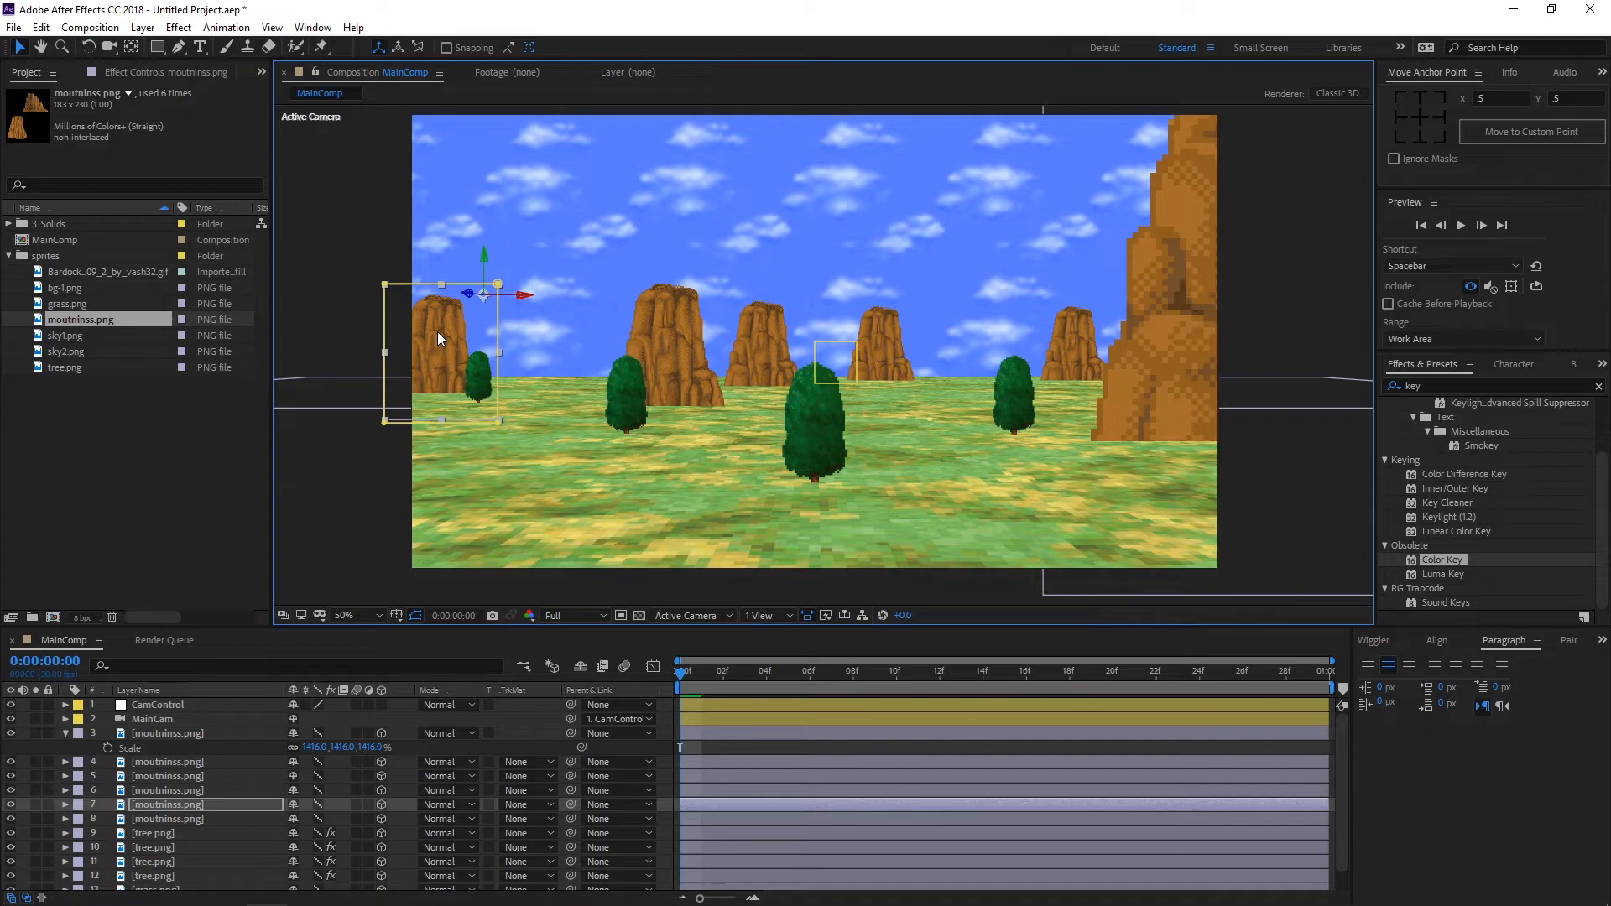
# Step: Add the bg-1.png sprite to MainComp, between the grass.png and sky2.png layers
pyautogui.click(77, 334)
pyautogui.click(81, 349)
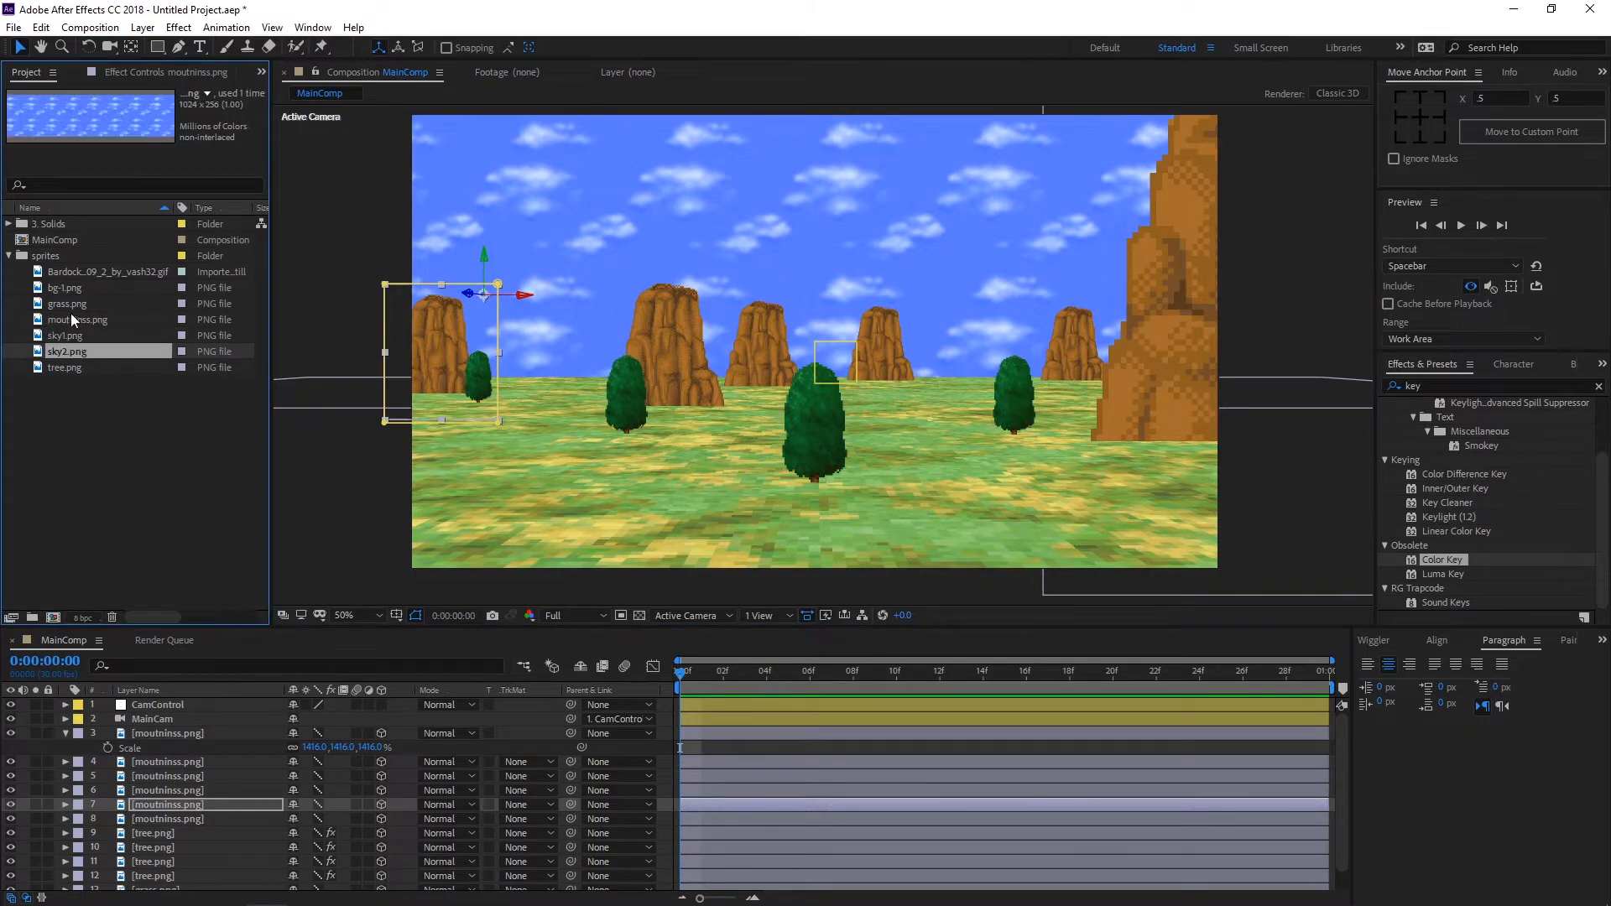
pyautogui.click(72, 318)
pyautogui.click(75, 287)
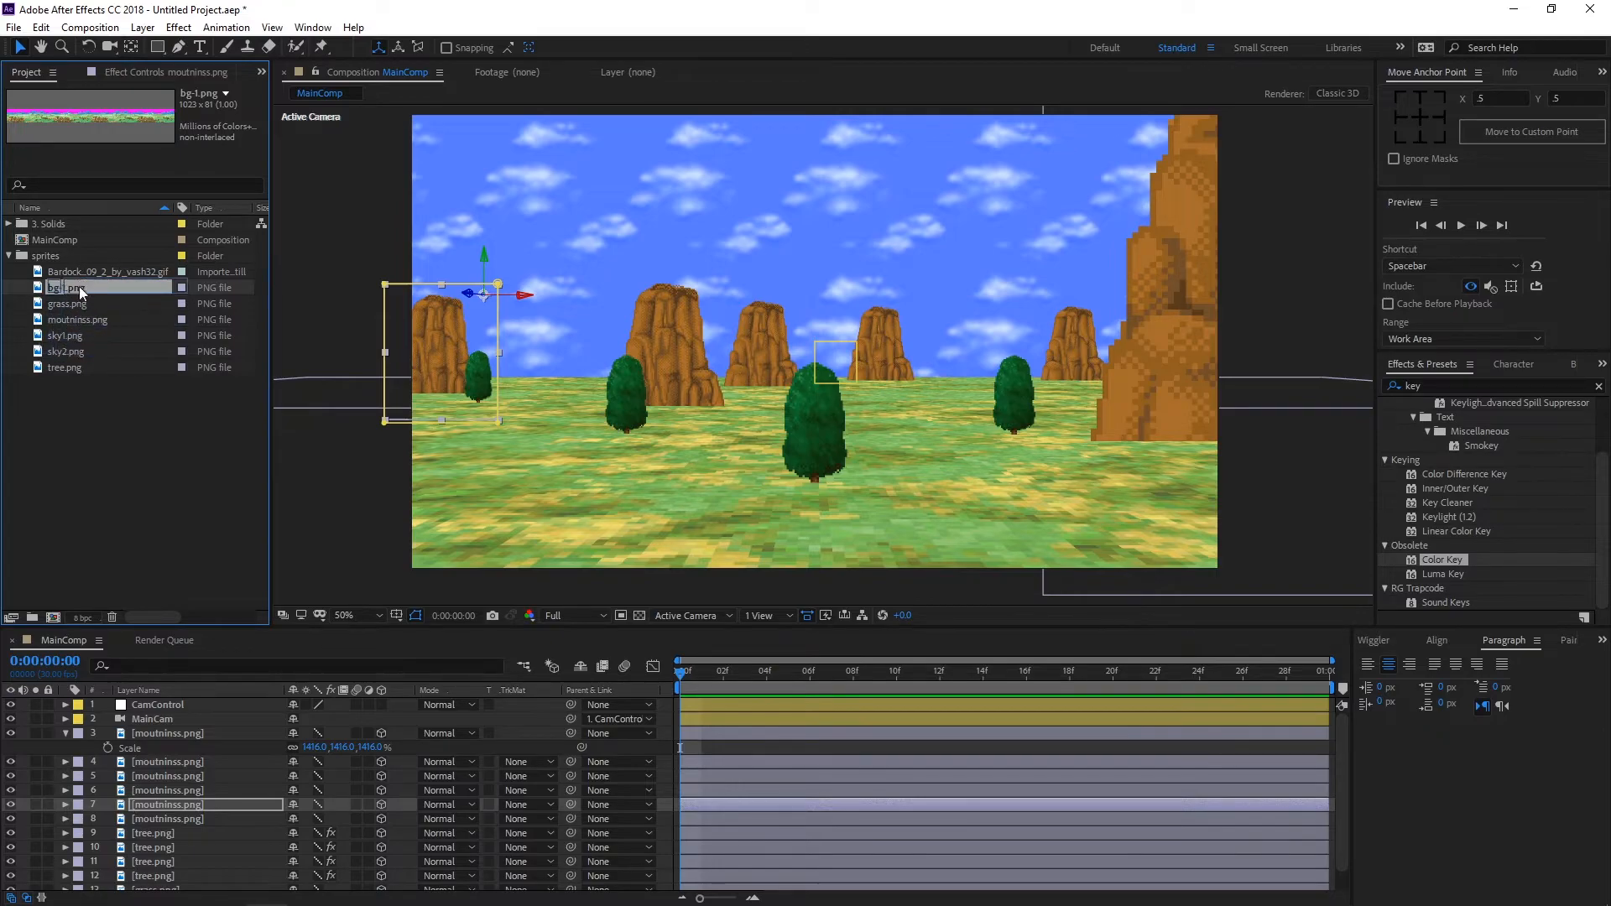
pyautogui.click(65, 733)
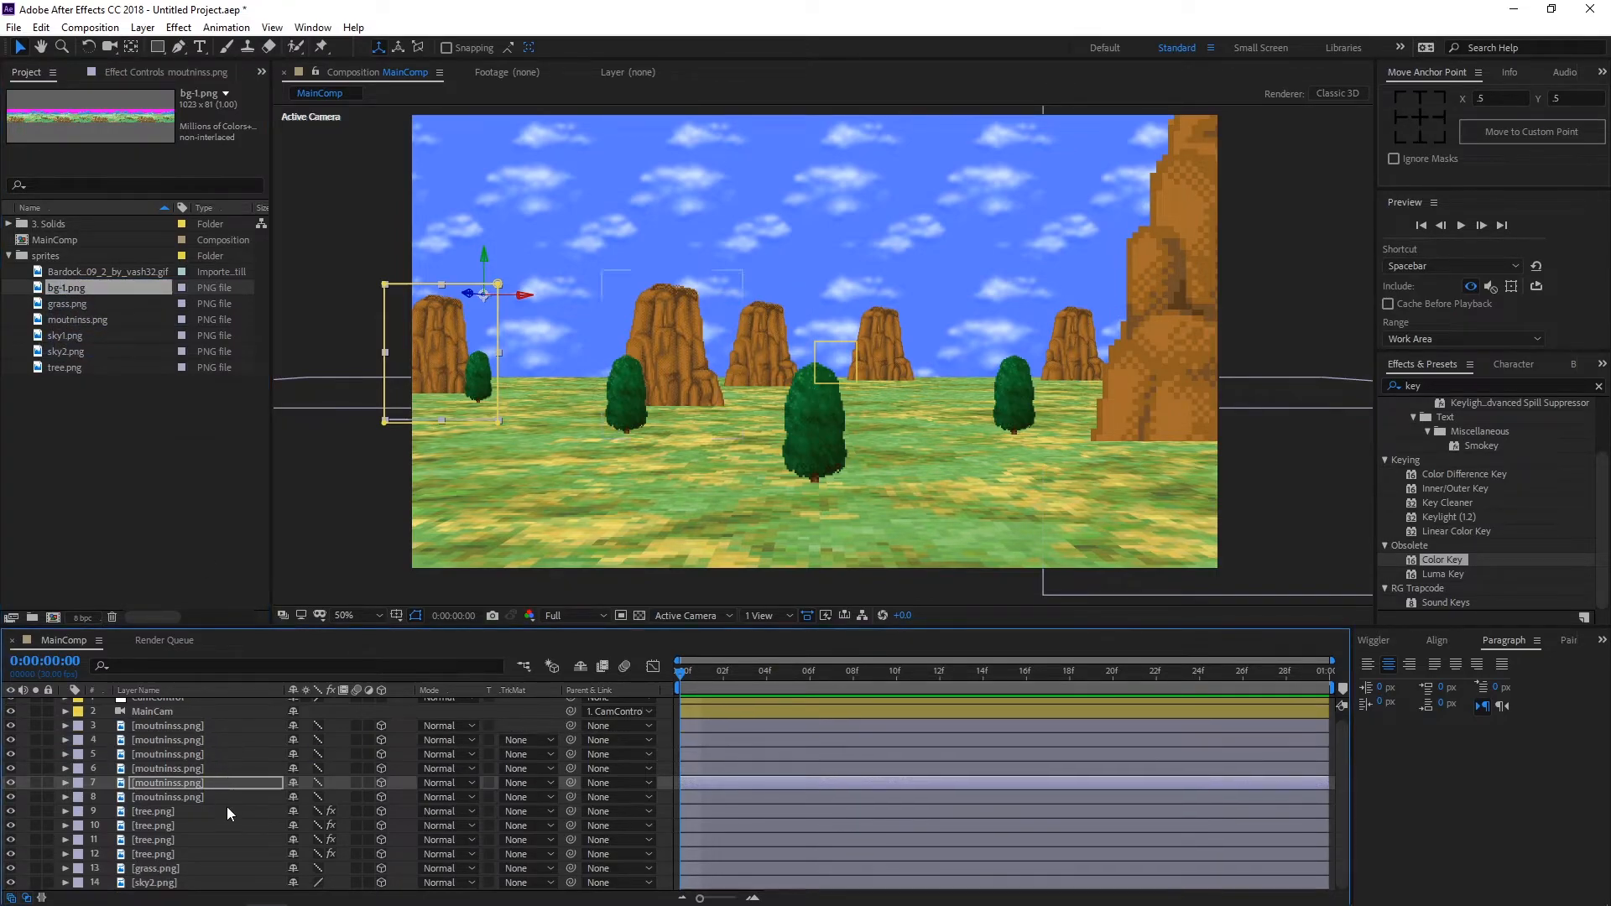
pyautogui.moveTo(100, 285); pyautogui.dragTo(190, 878)
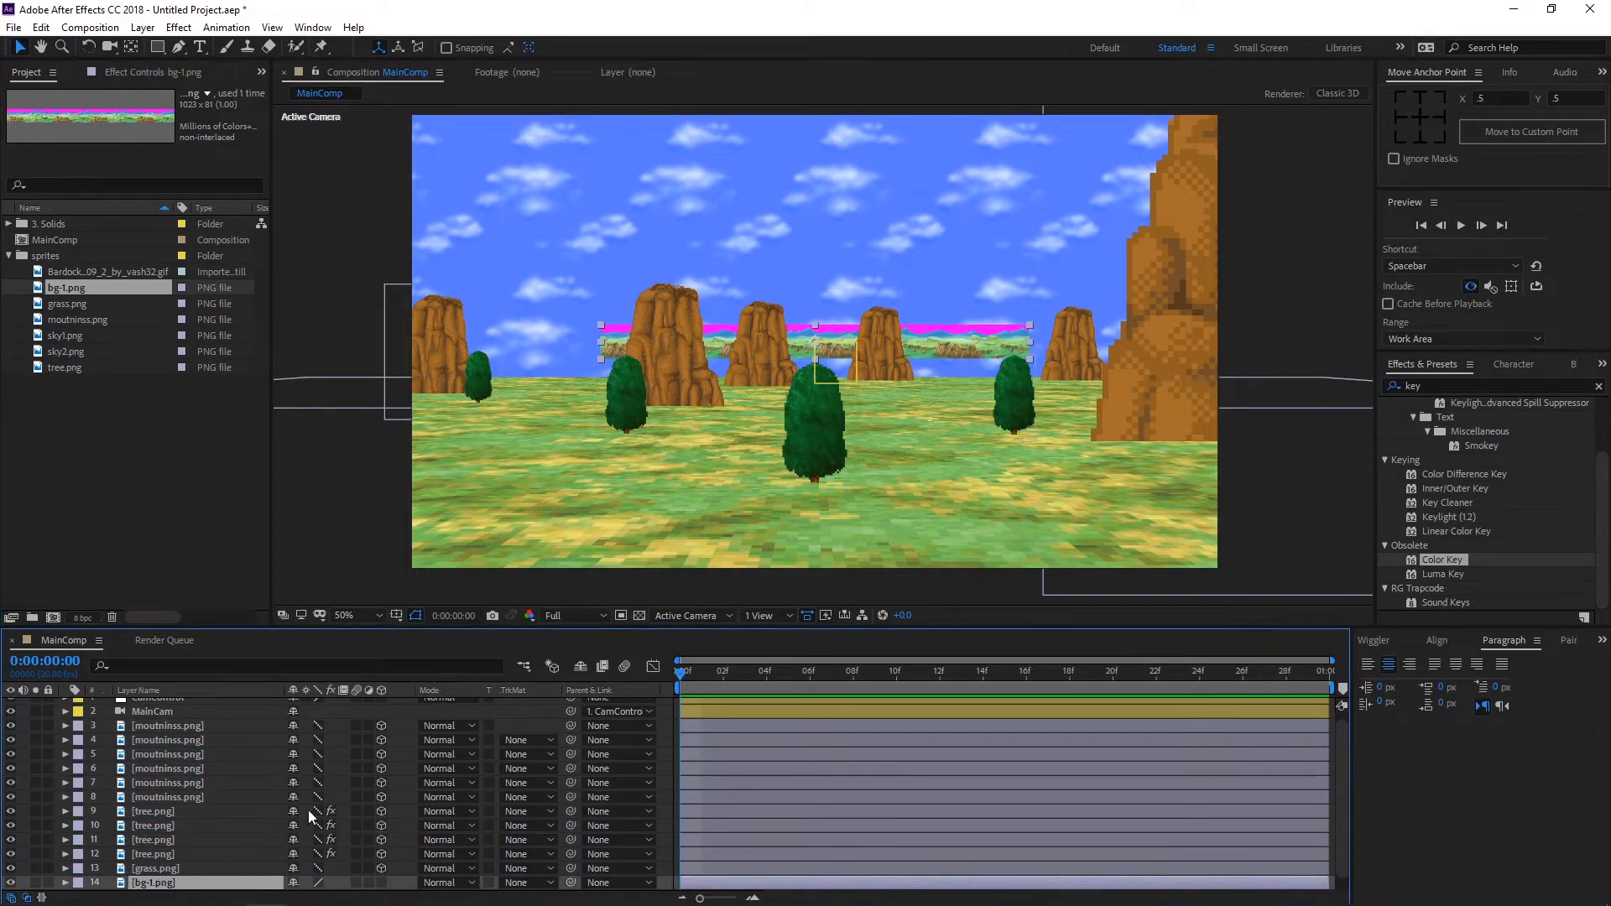
# Step: Make the bg-1.png layer 3D and scale it to 268%
pyautogui.press('s')
pyautogui.click(382, 854)
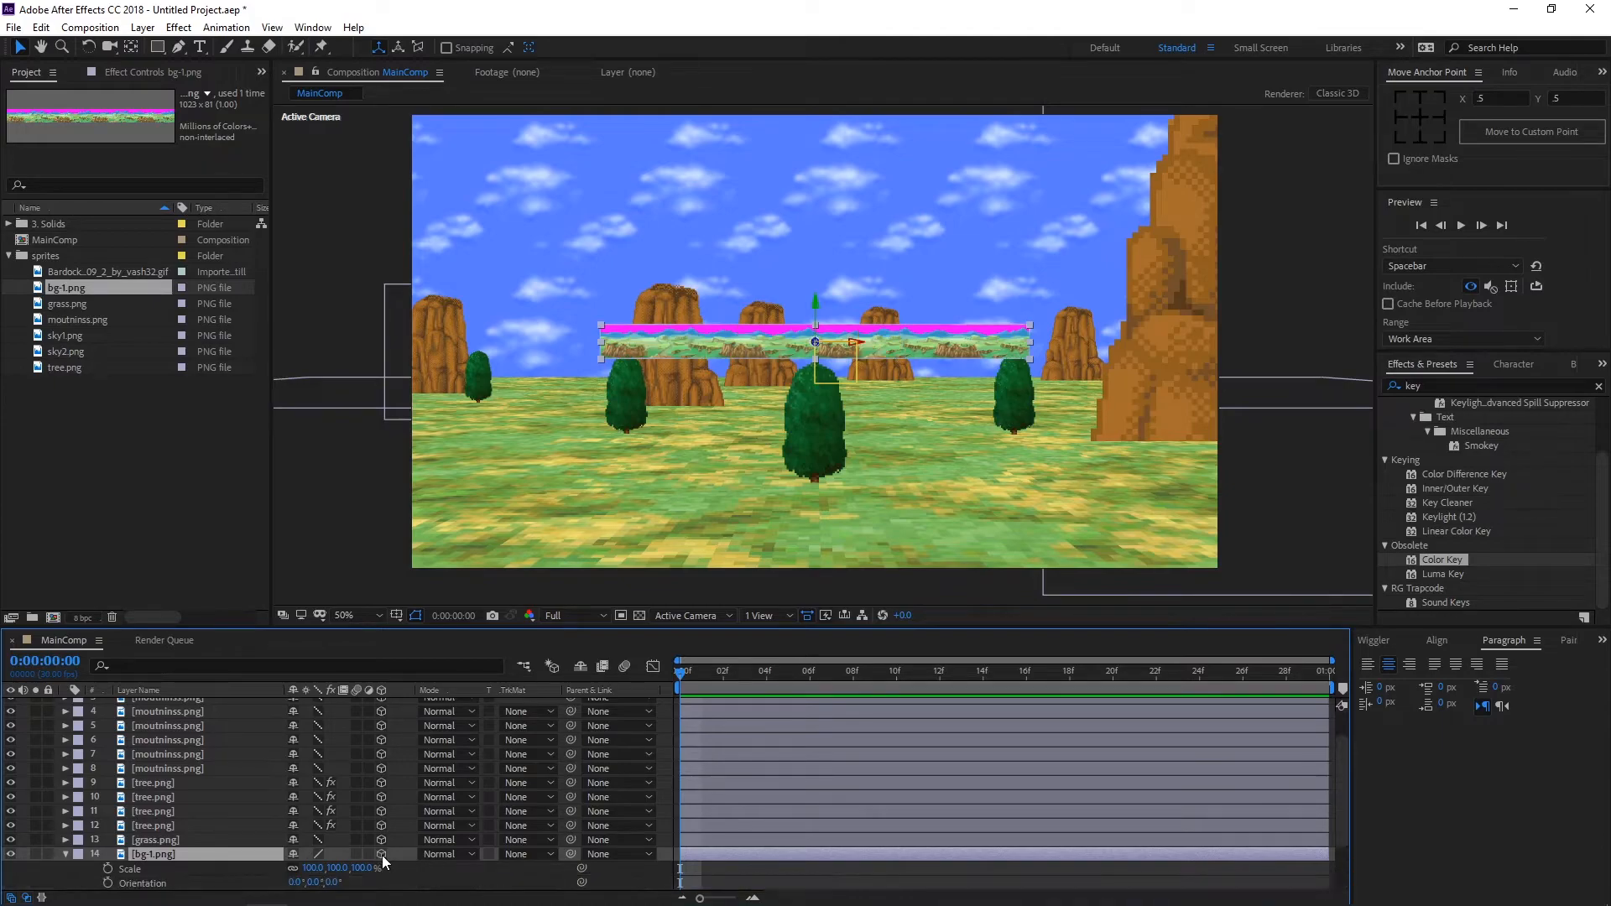
pyautogui.press('s')
pyautogui.press('s')
pyautogui.scroll(-1, 351, 853)
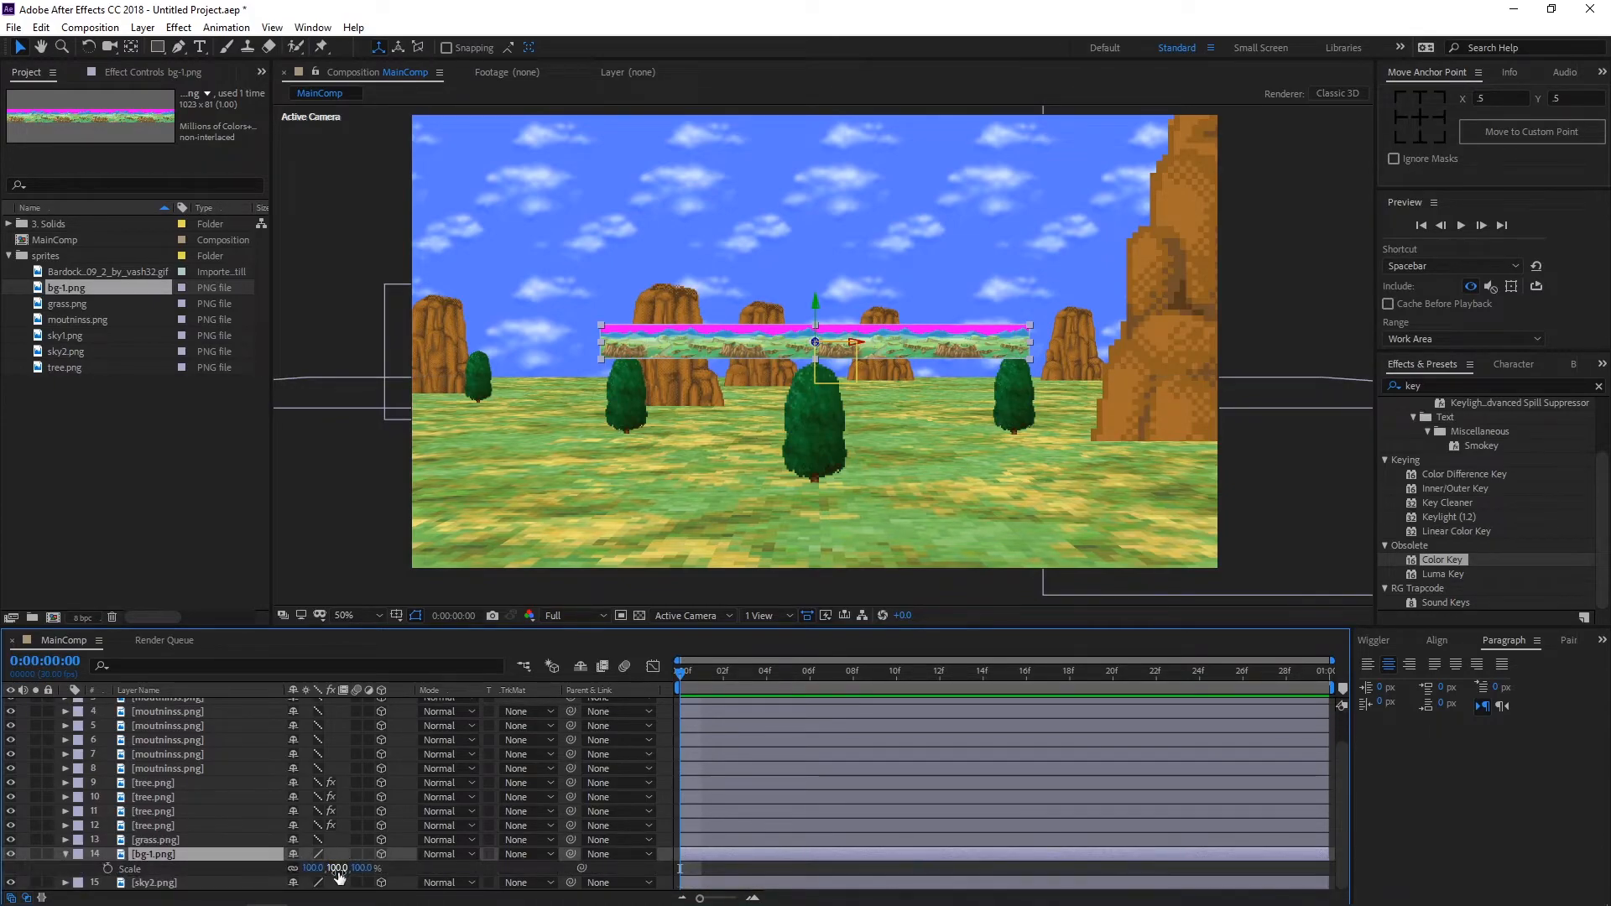
pyautogui.moveTo(341, 869); pyautogui.dragTo(480, 869)
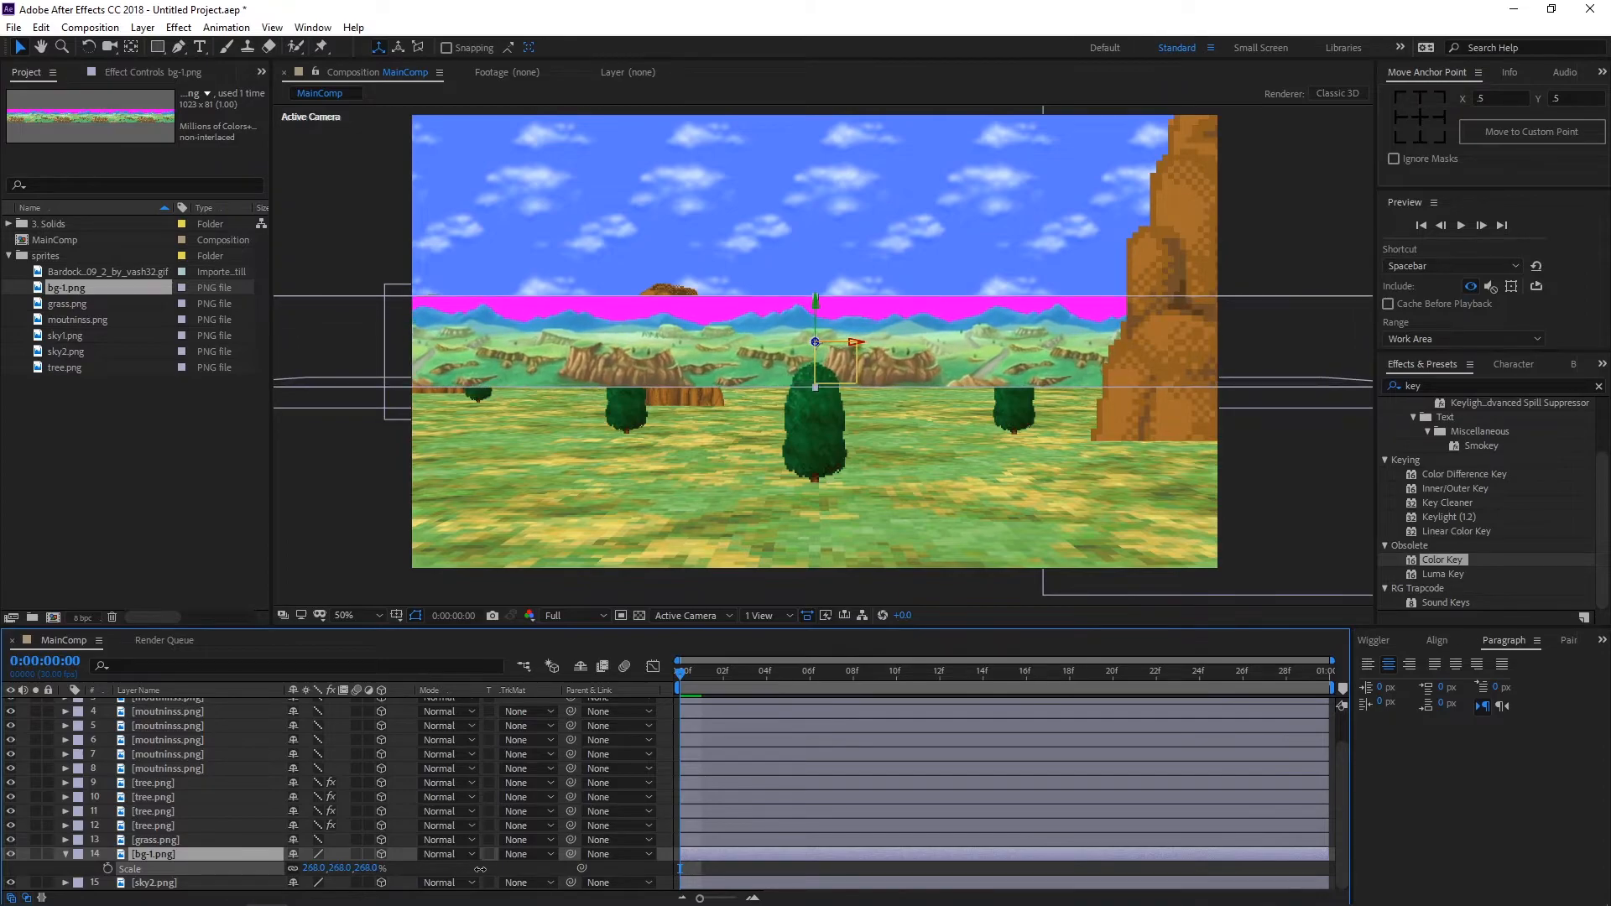
# Step: Apply Color Key to bg-1.png and sample the magenta strip as the key color
pyautogui.doubleClick(1443, 557)
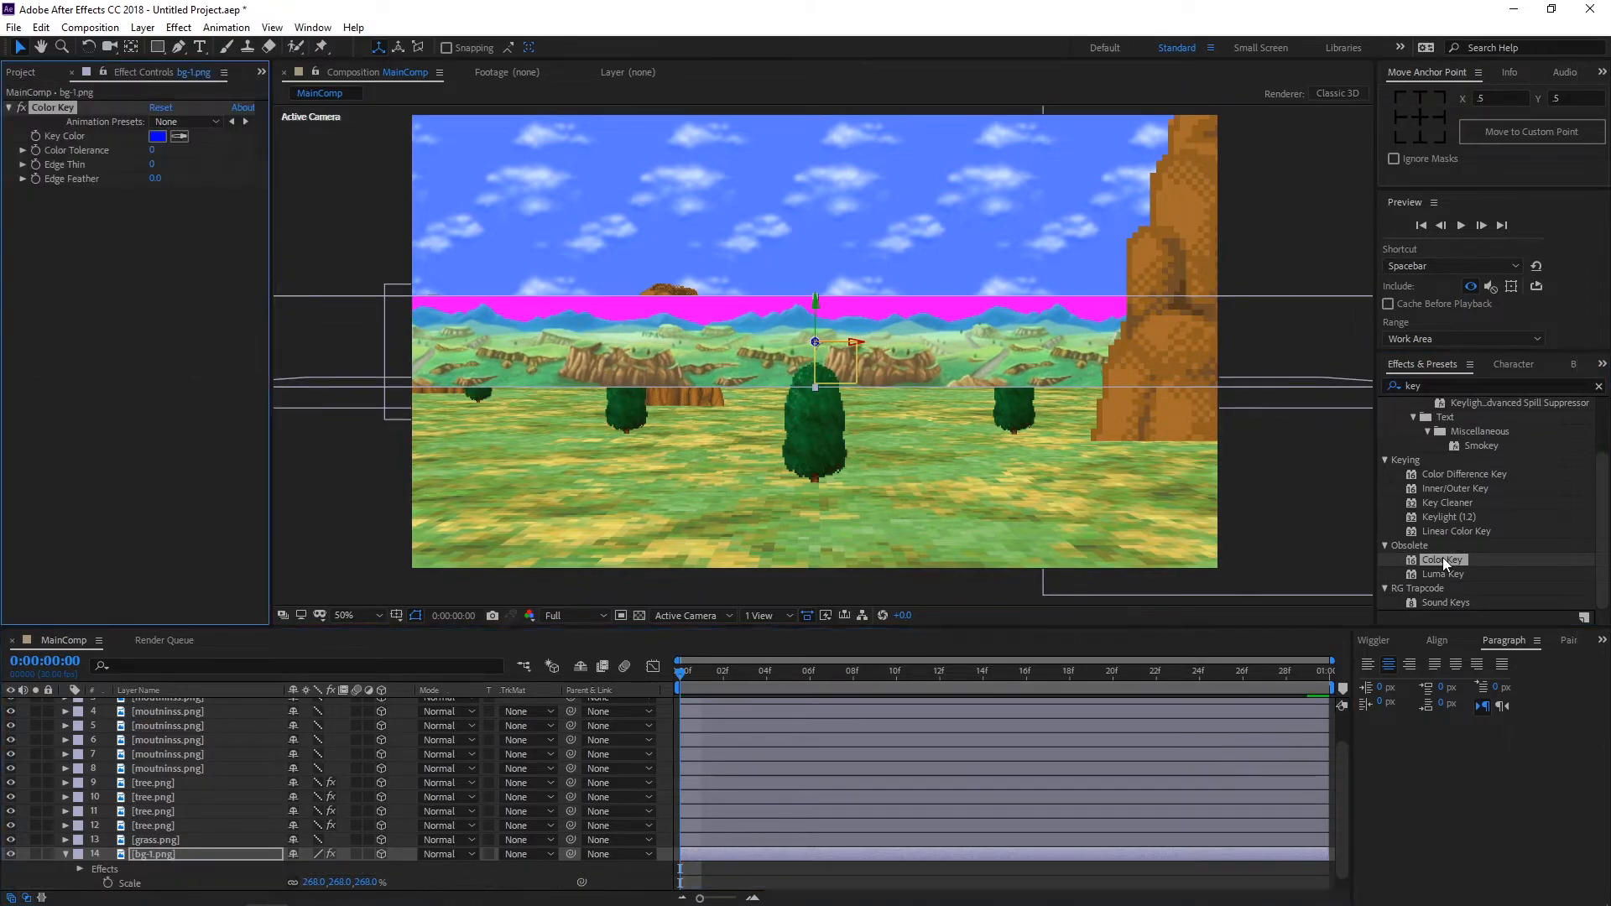
pyautogui.click(511, 304)
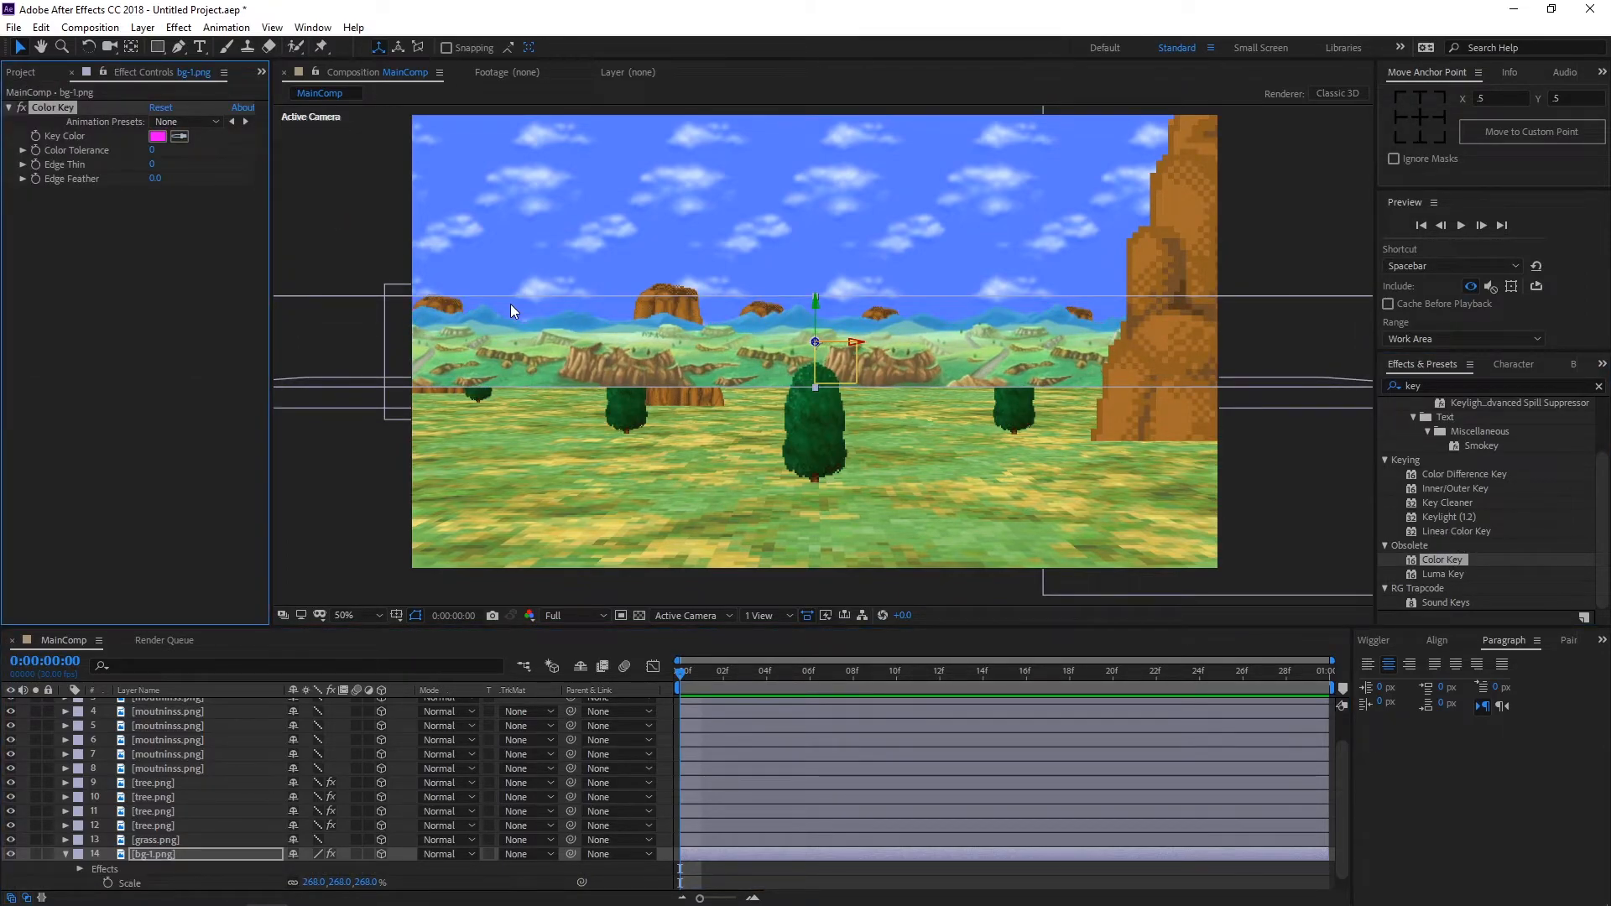
pyautogui.click(65, 854)
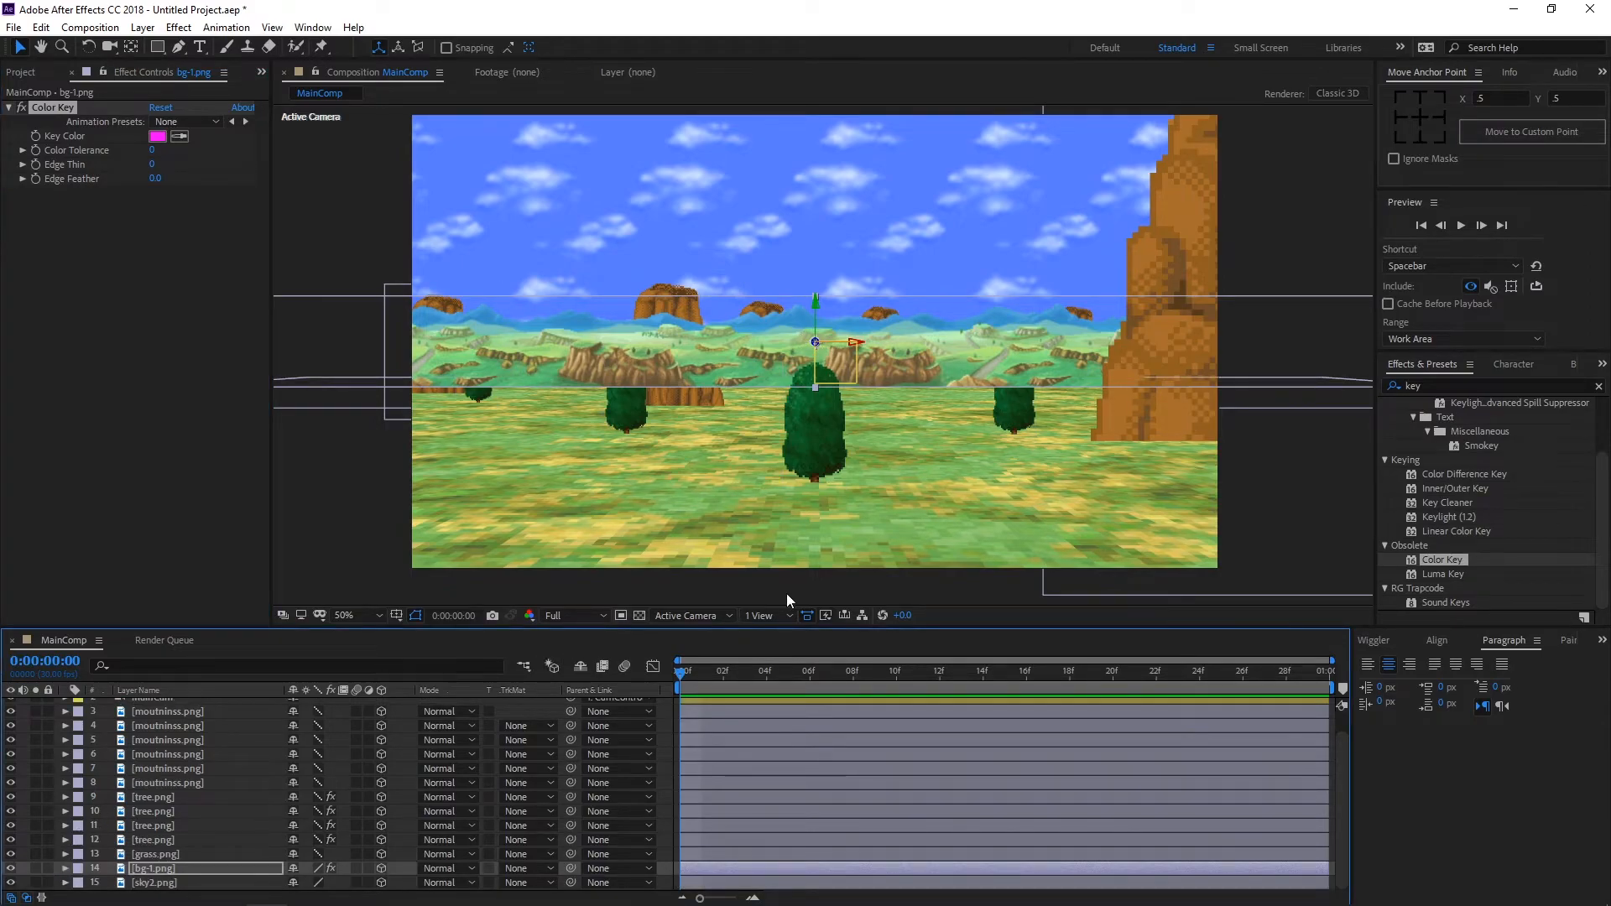
# Step: Using a two-view layout, push bg-1.png back to just before the sky, scale it to 666% and lower it slightly onto the horizon
pyautogui.click(767, 616)
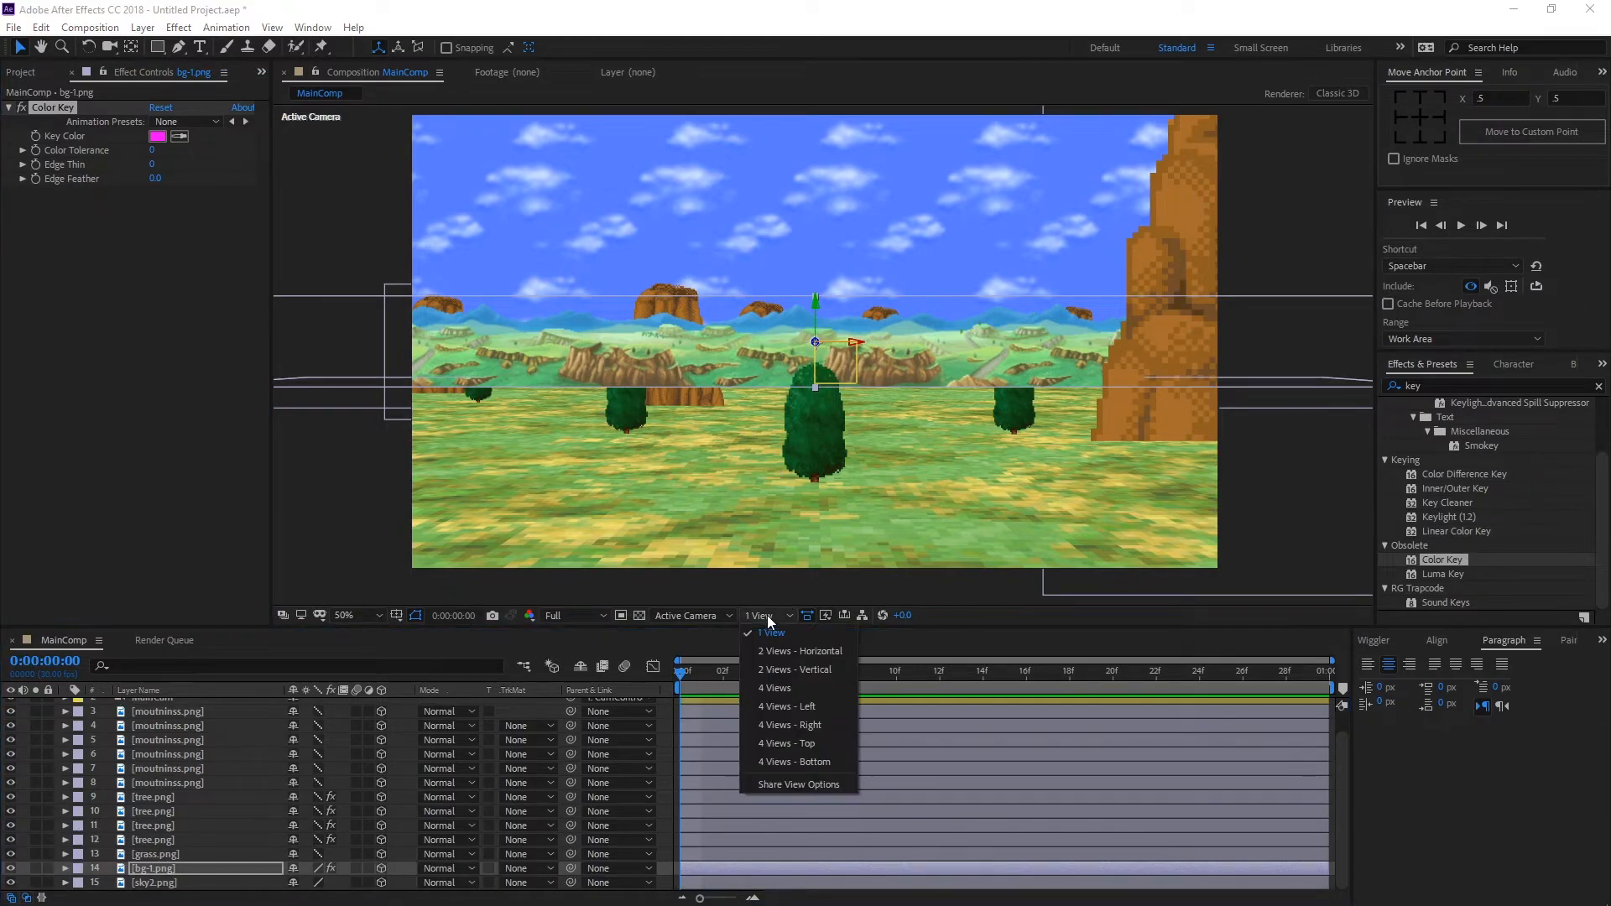
pyautogui.click(790, 654)
pyautogui.moveTo(547, 362); pyautogui.dragTo(550, 181)
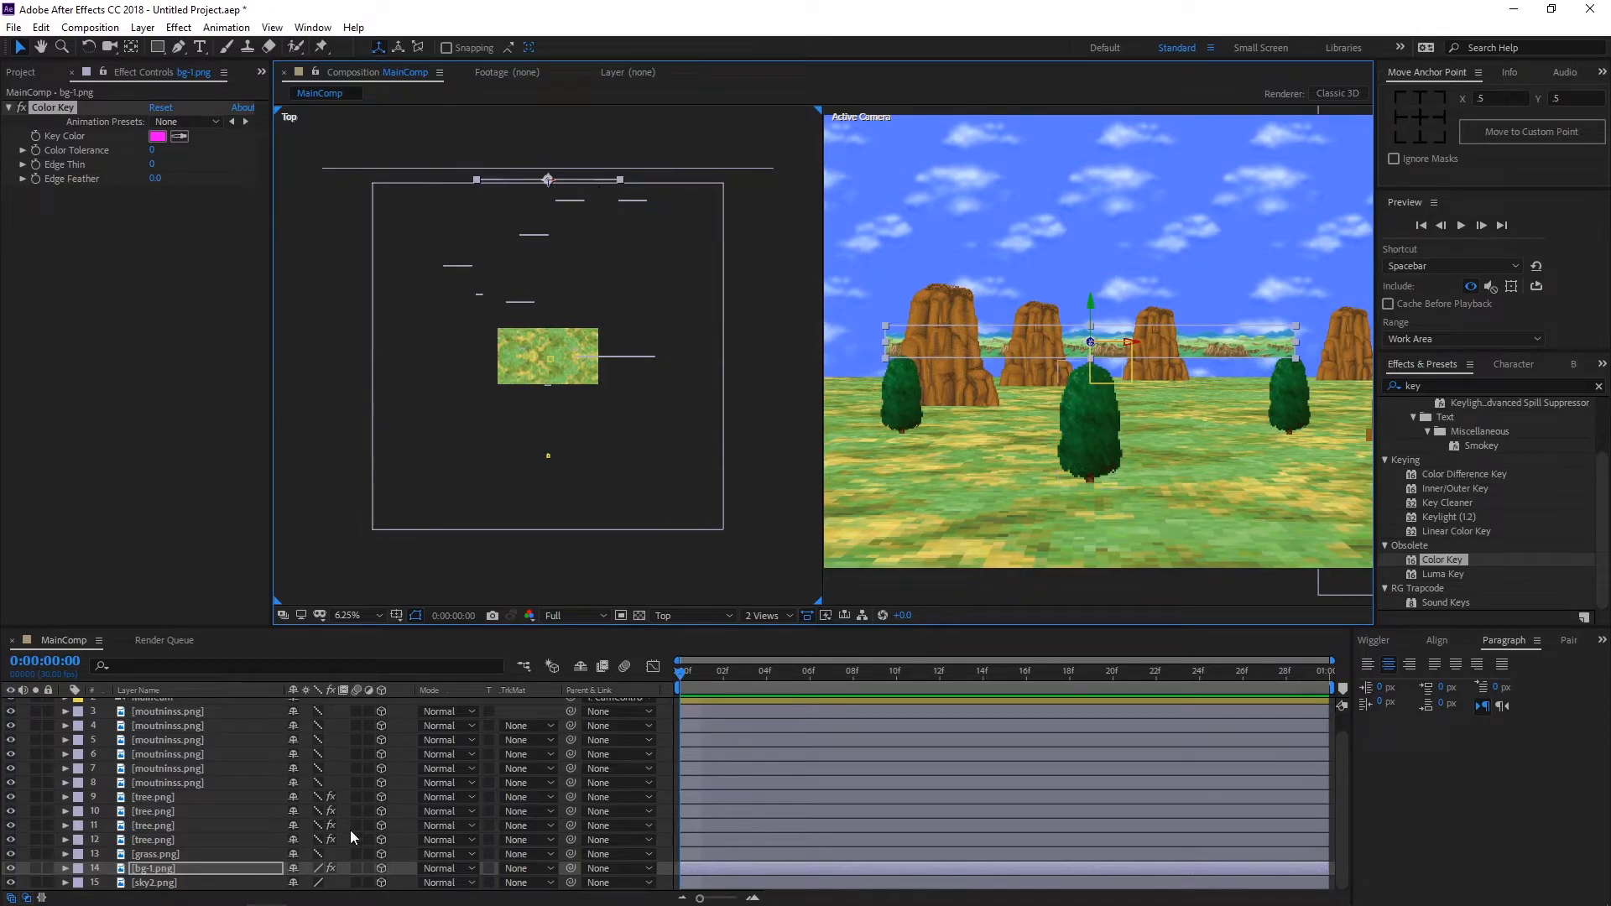
pyautogui.press('s')
pyautogui.moveTo(338, 882); pyautogui.dragTo(672, 883)
pyautogui.click(778, 616)
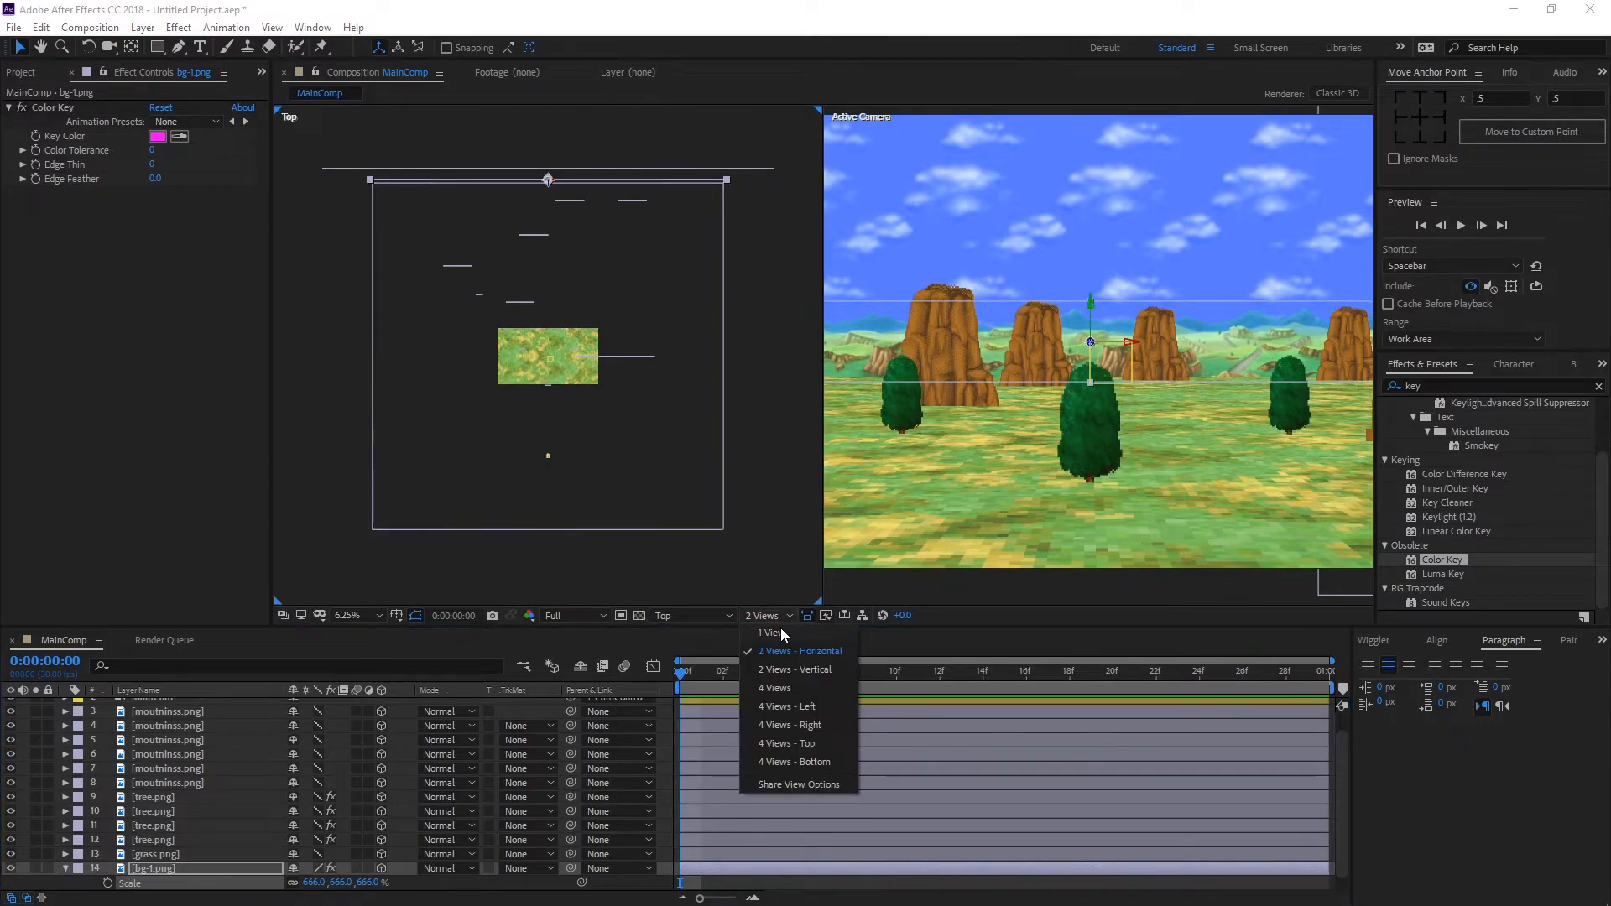
pyautogui.click(763, 658)
pyautogui.moveTo(815, 341); pyautogui.dragTo(815, 338)
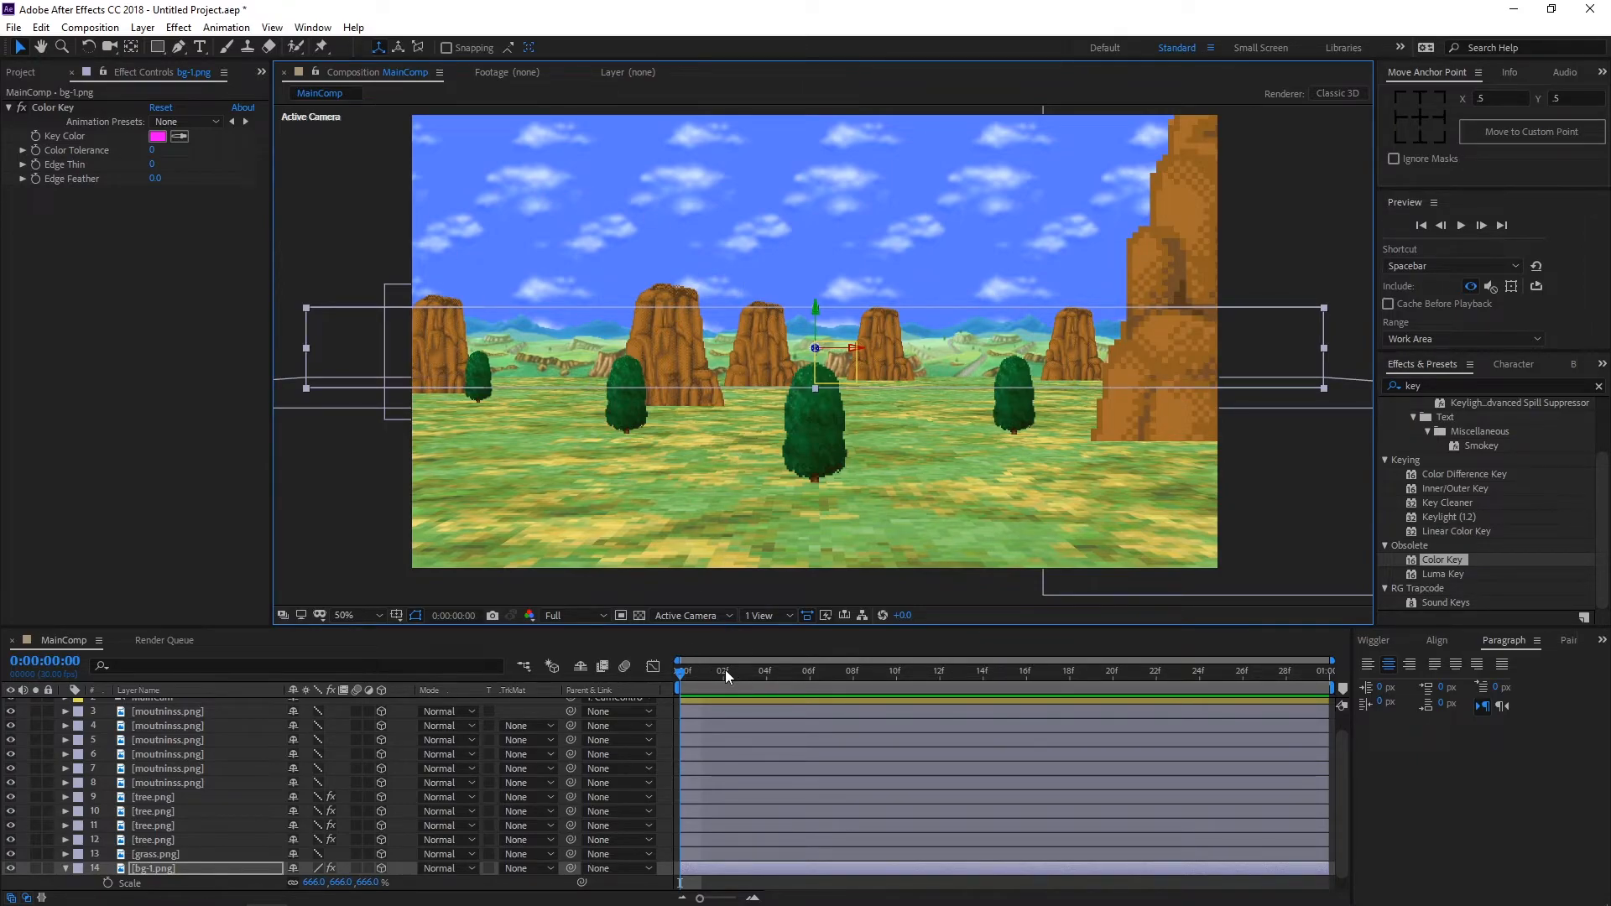
pyautogui.click(797, 713)
pyautogui.click(798, 724)
pyautogui.click(797, 739)
pyautogui.click(794, 784)
pyautogui.click(791, 824)
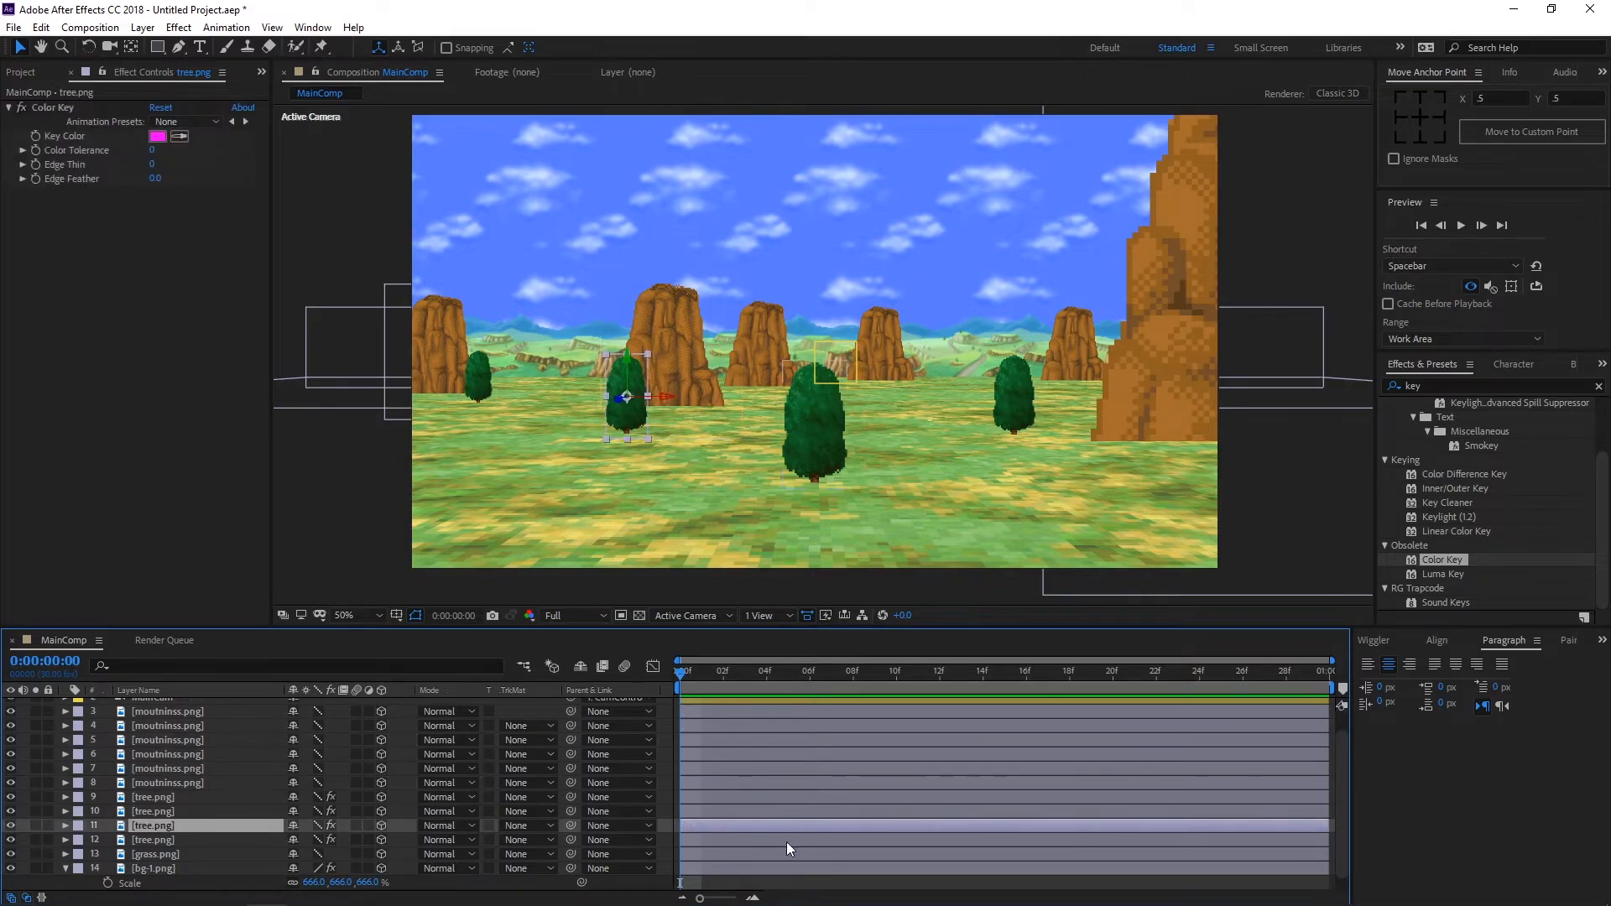
pyautogui.scroll(2, 760, 789)
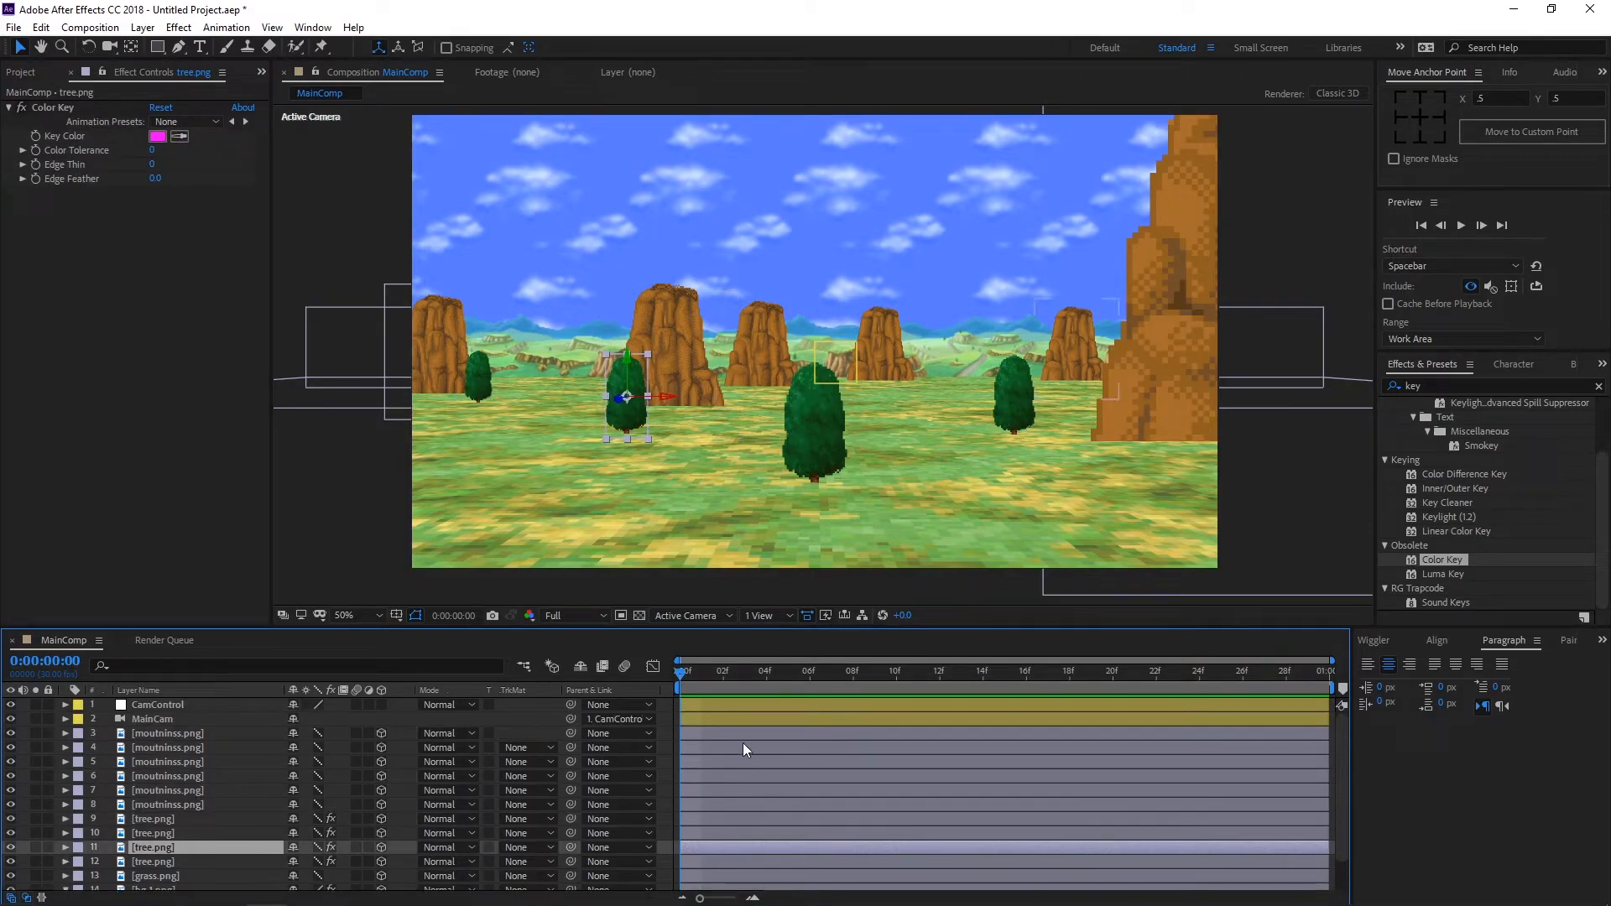
# Step: Push the sky2.png layer much farther back in the top view and scale it to 1117%
pyautogui.click(759, 615)
pyautogui.click(767, 670)
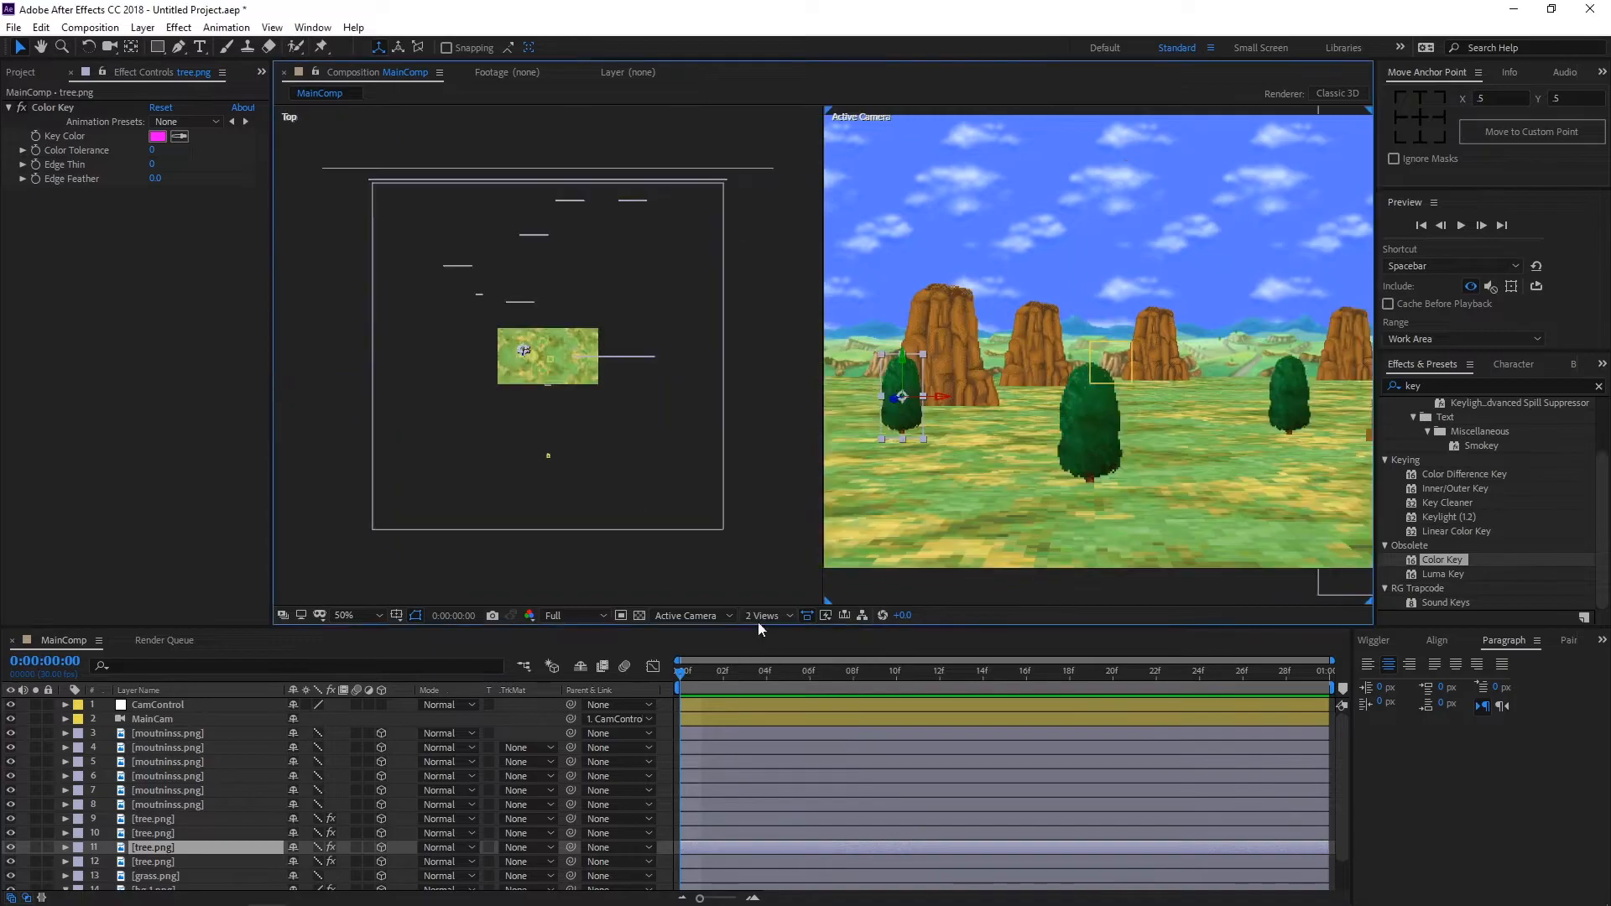
pyautogui.scroll(-2, 209, 831)
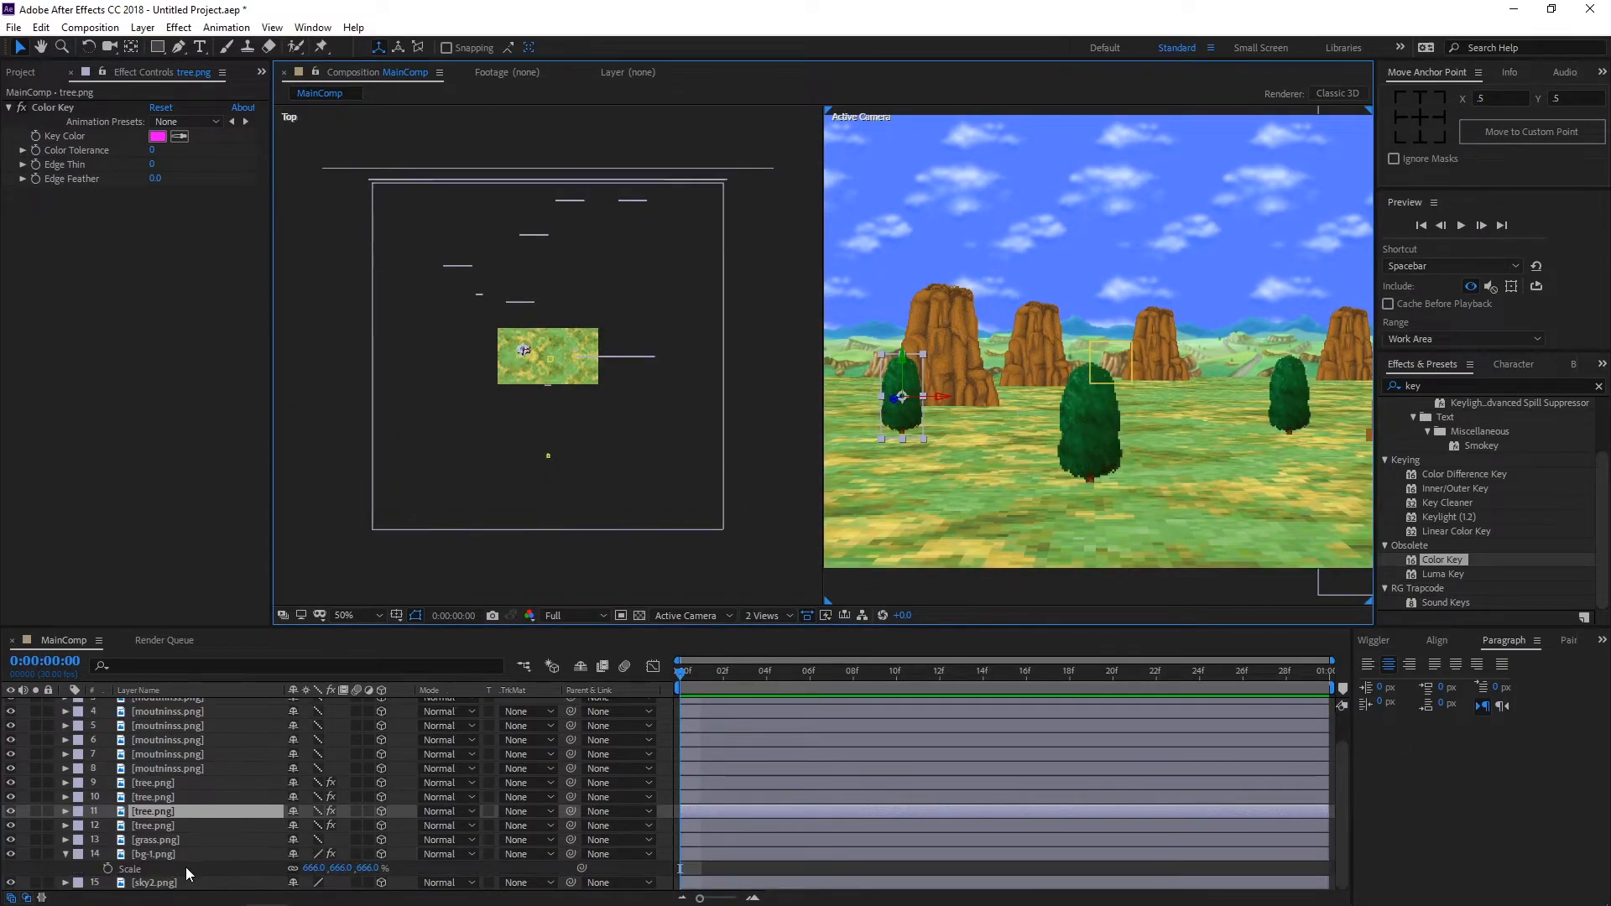
pyautogui.click(65, 853)
pyautogui.moveTo(550, 167); pyautogui.dragTo(551, 20)
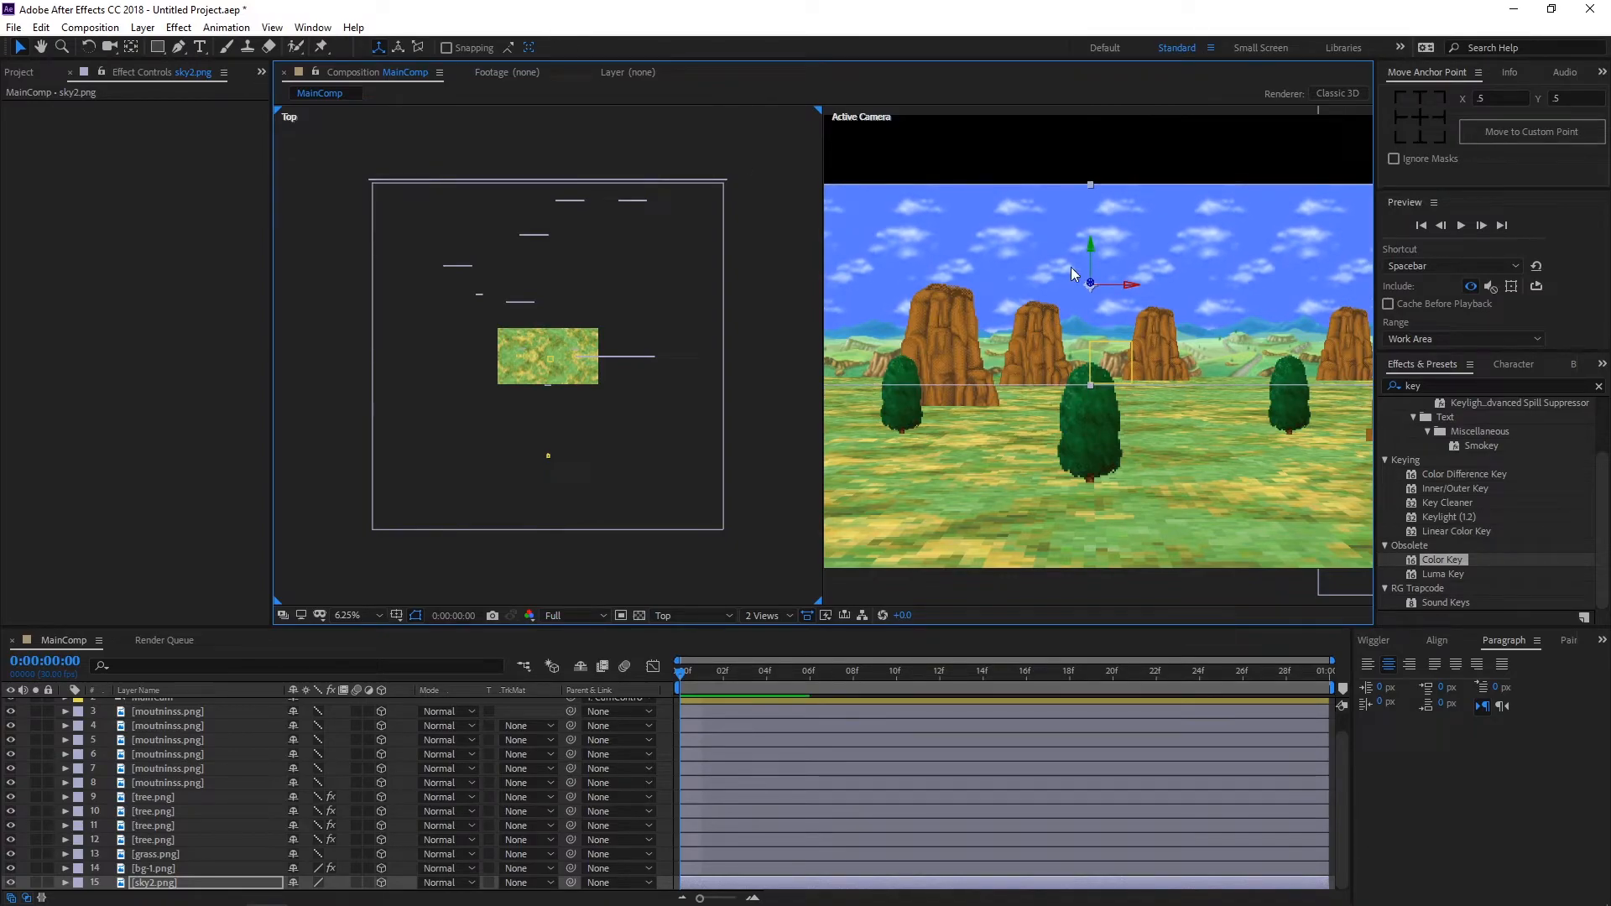
pyautogui.scroll(-2, 1070, 270)
pyautogui.press('s')
pyautogui.moveTo(335, 883); pyautogui.dragTo(512, 858)
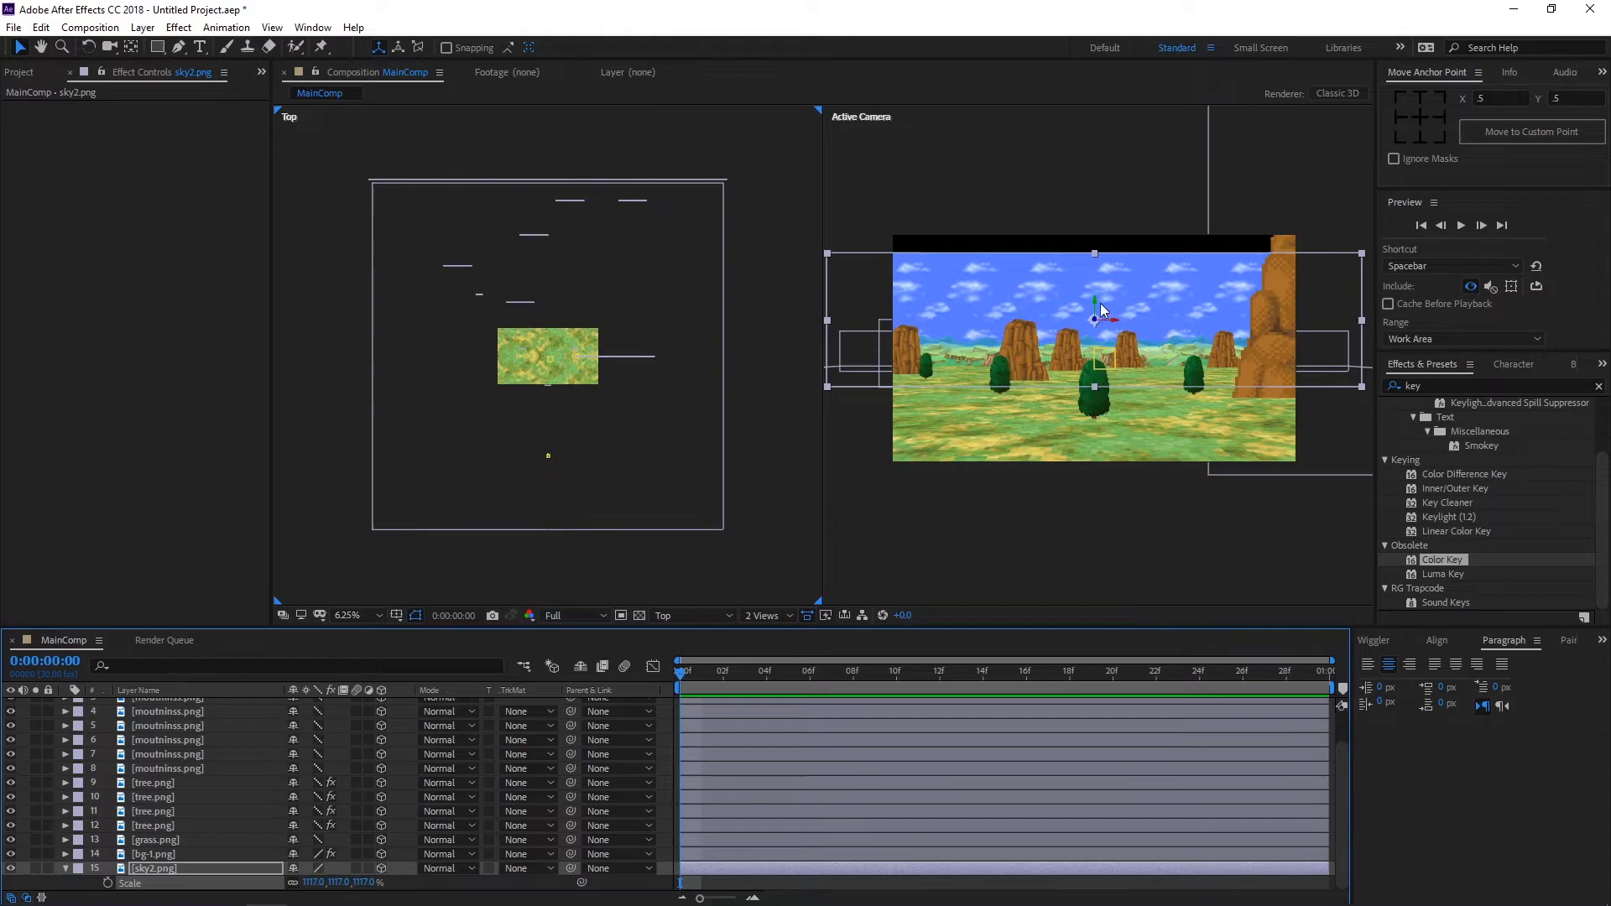
# Step: Raise the sky2.png layer until it covers the top of the frame, and return to a single active camera view
pyautogui.moveTo(1095, 307); pyautogui.dragTo(1098, 282)
pyautogui.moveTo(1099, 244); pyautogui.dragTo(1104, 204)
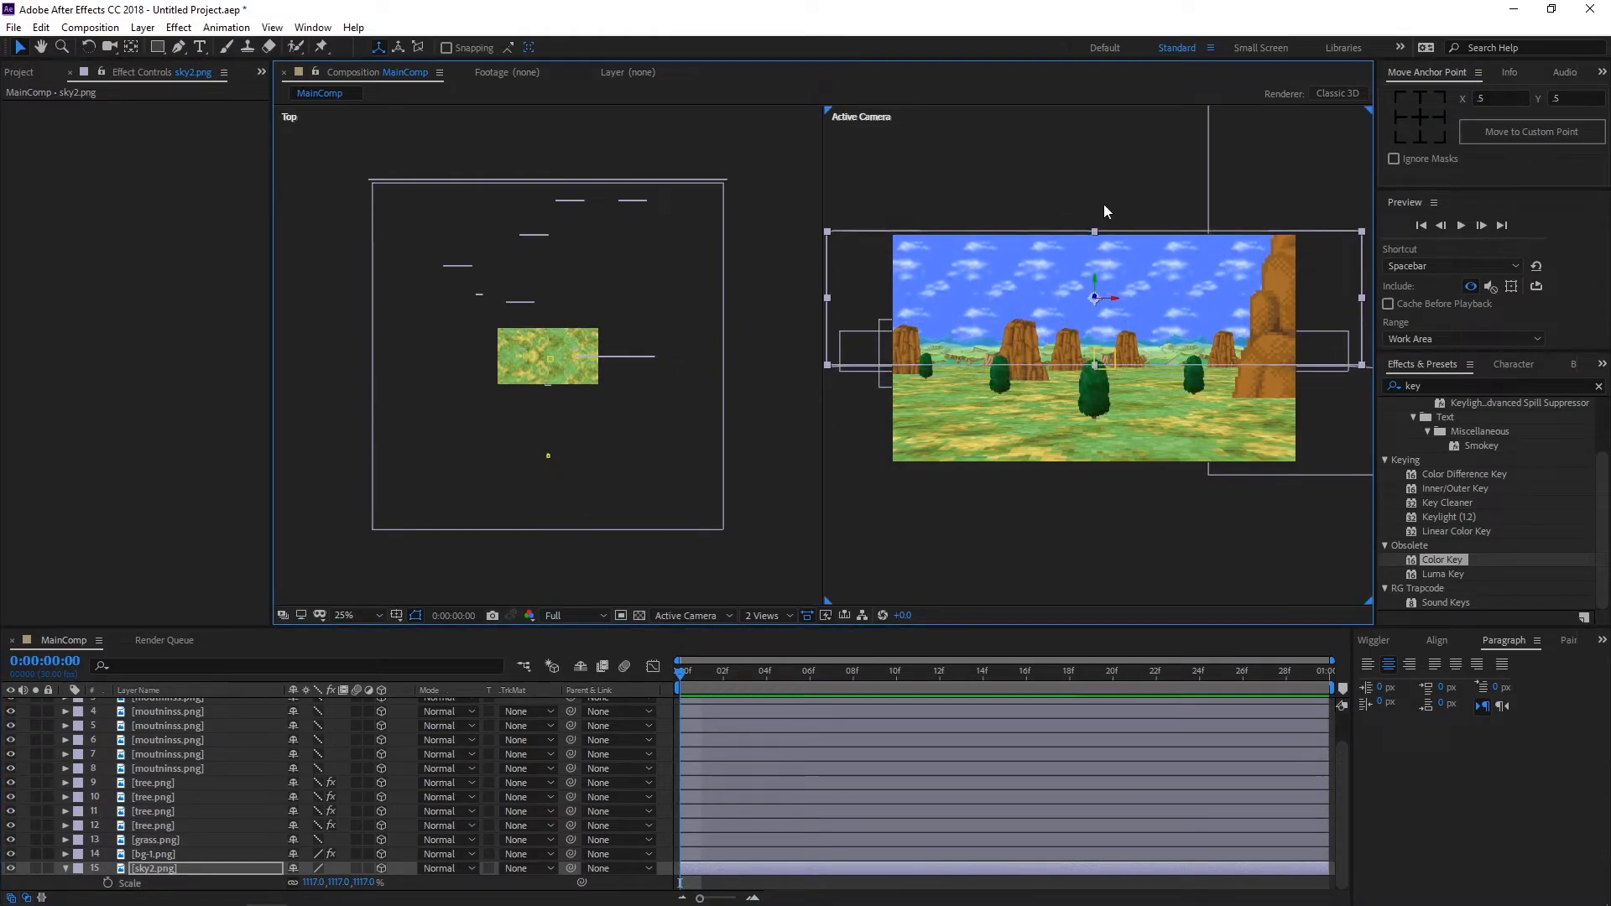
pyautogui.click(70, 871)
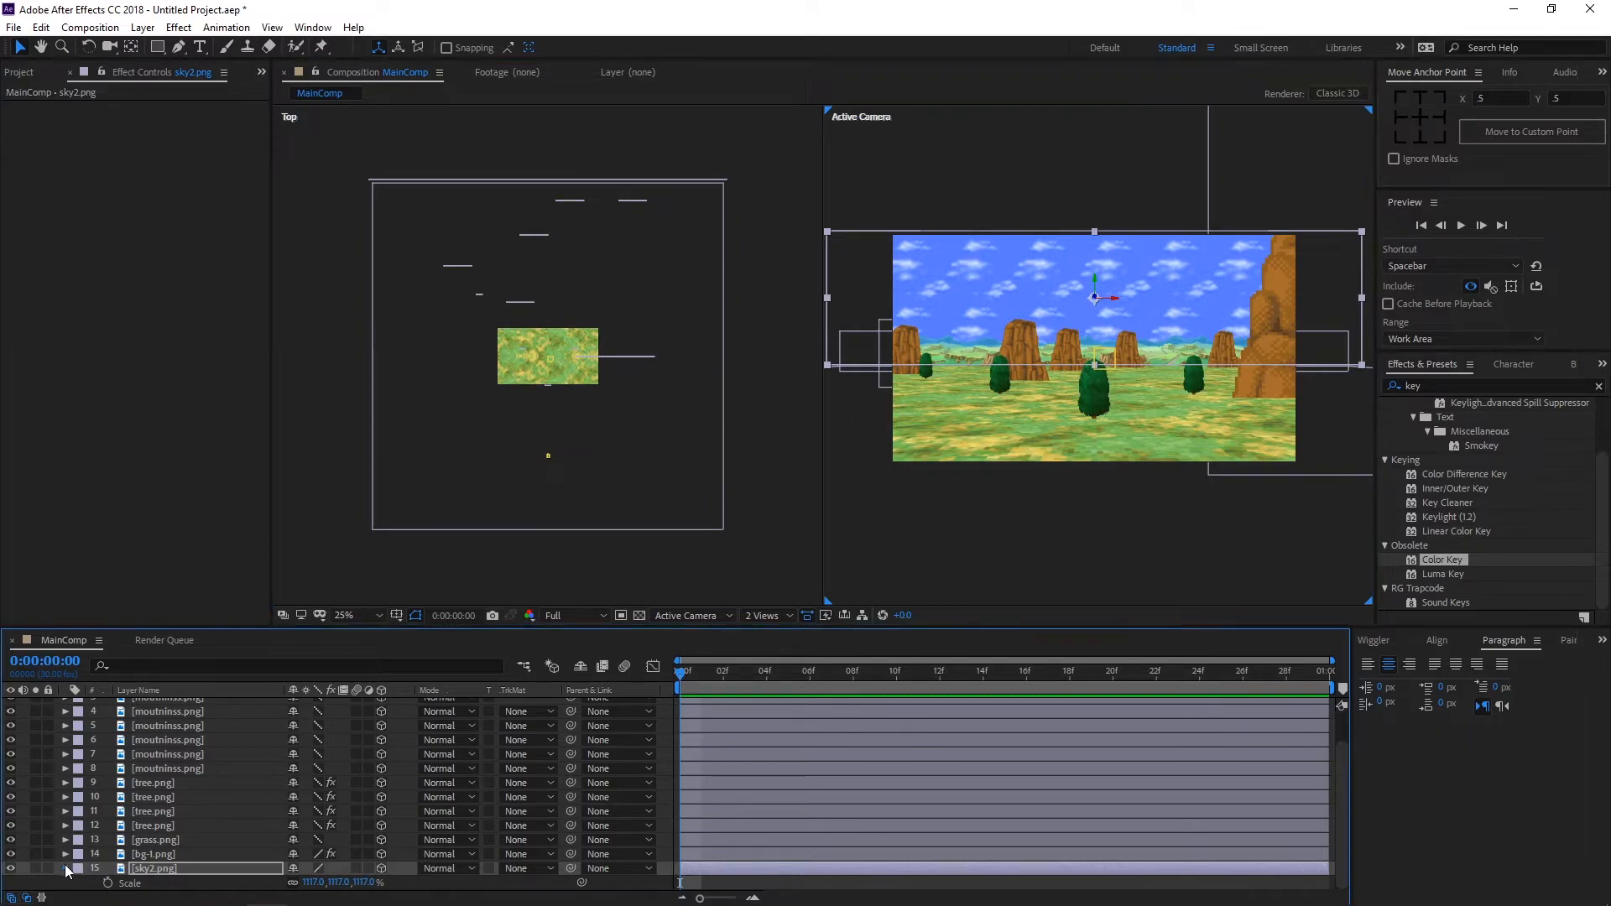
pyautogui.click(765, 616)
pyautogui.click(770, 631)
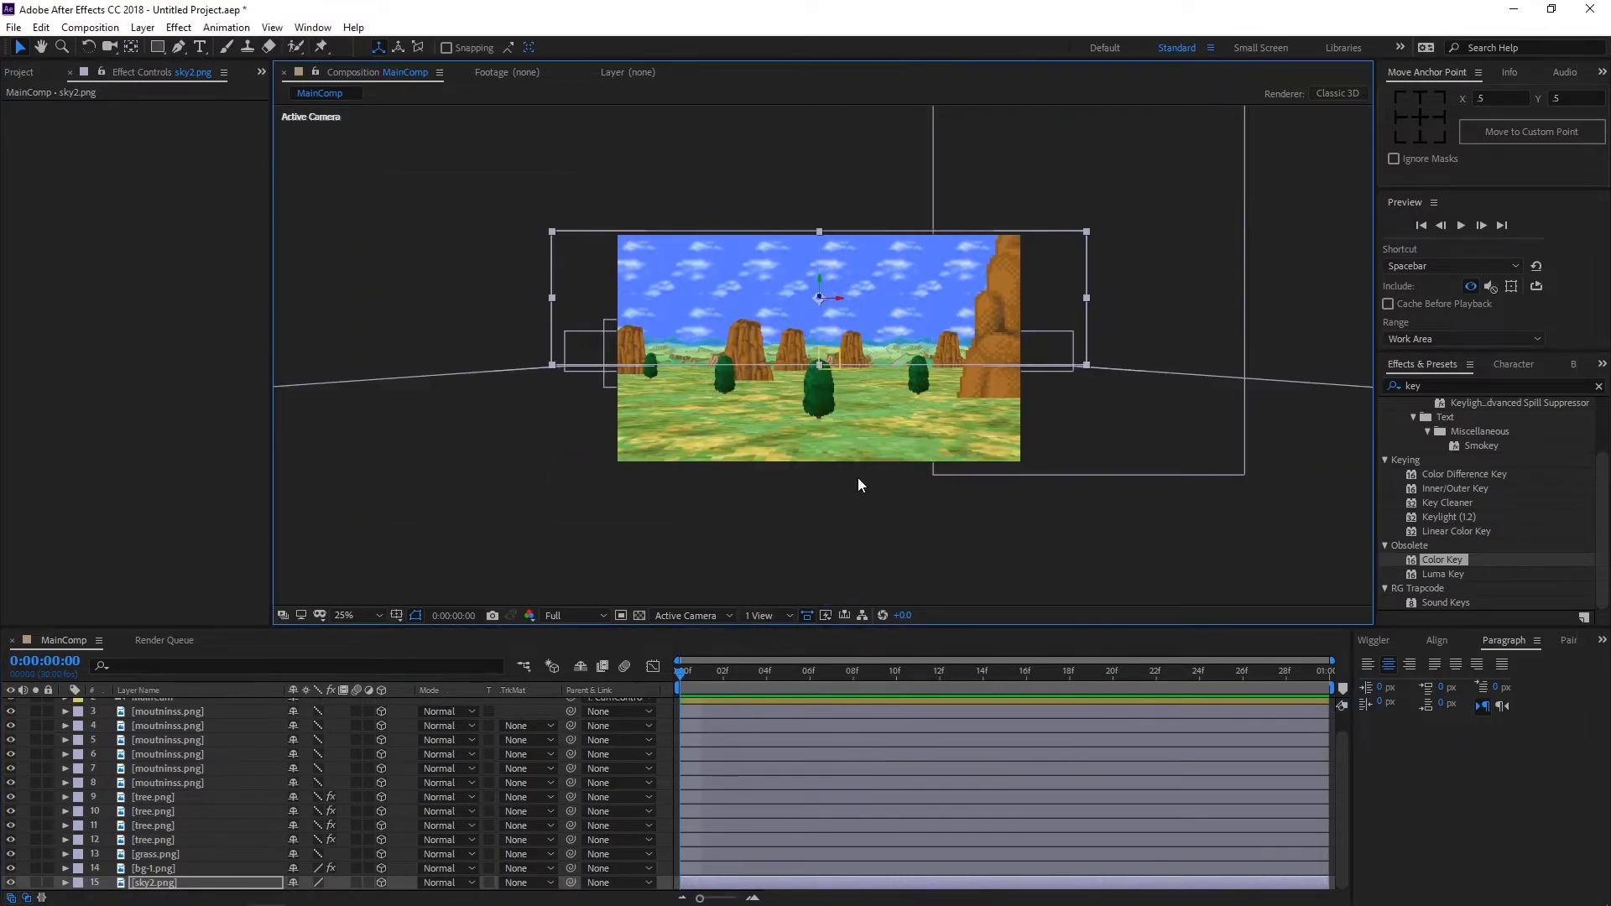
pyautogui.press('.')
pyautogui.press('.')
pyautogui.click(385, 502)
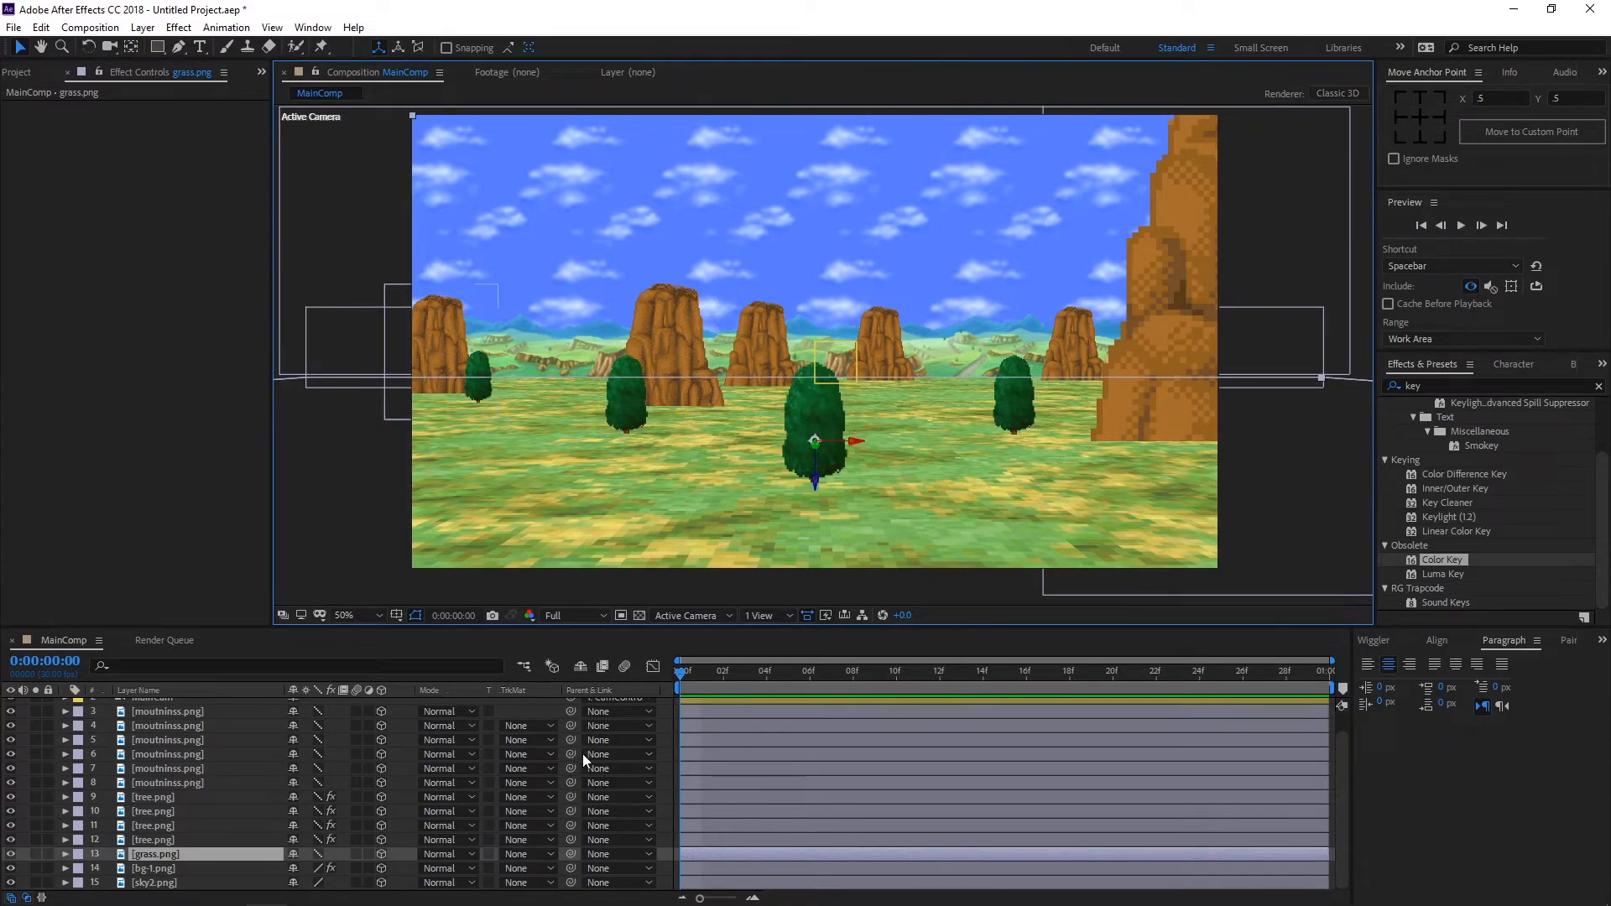
# Step: Test the parallax by shifting the CamControl null's X position to 845 and back to about 911
pyautogui.scroll(1, 641, 768)
pyautogui.click(179, 706)
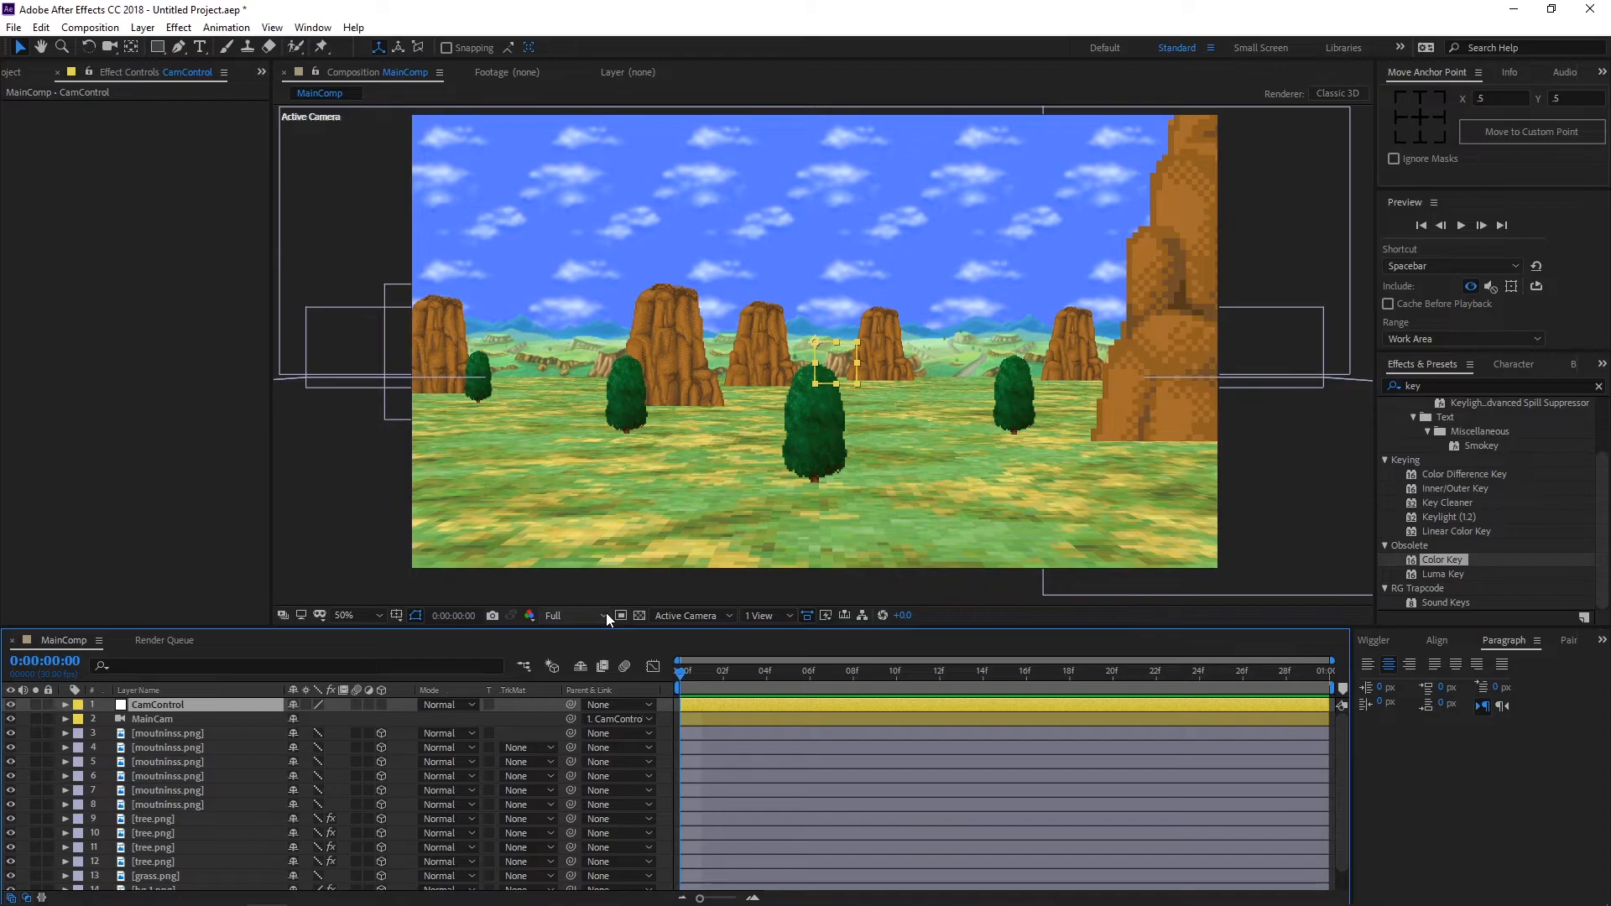
pyautogui.press('p')
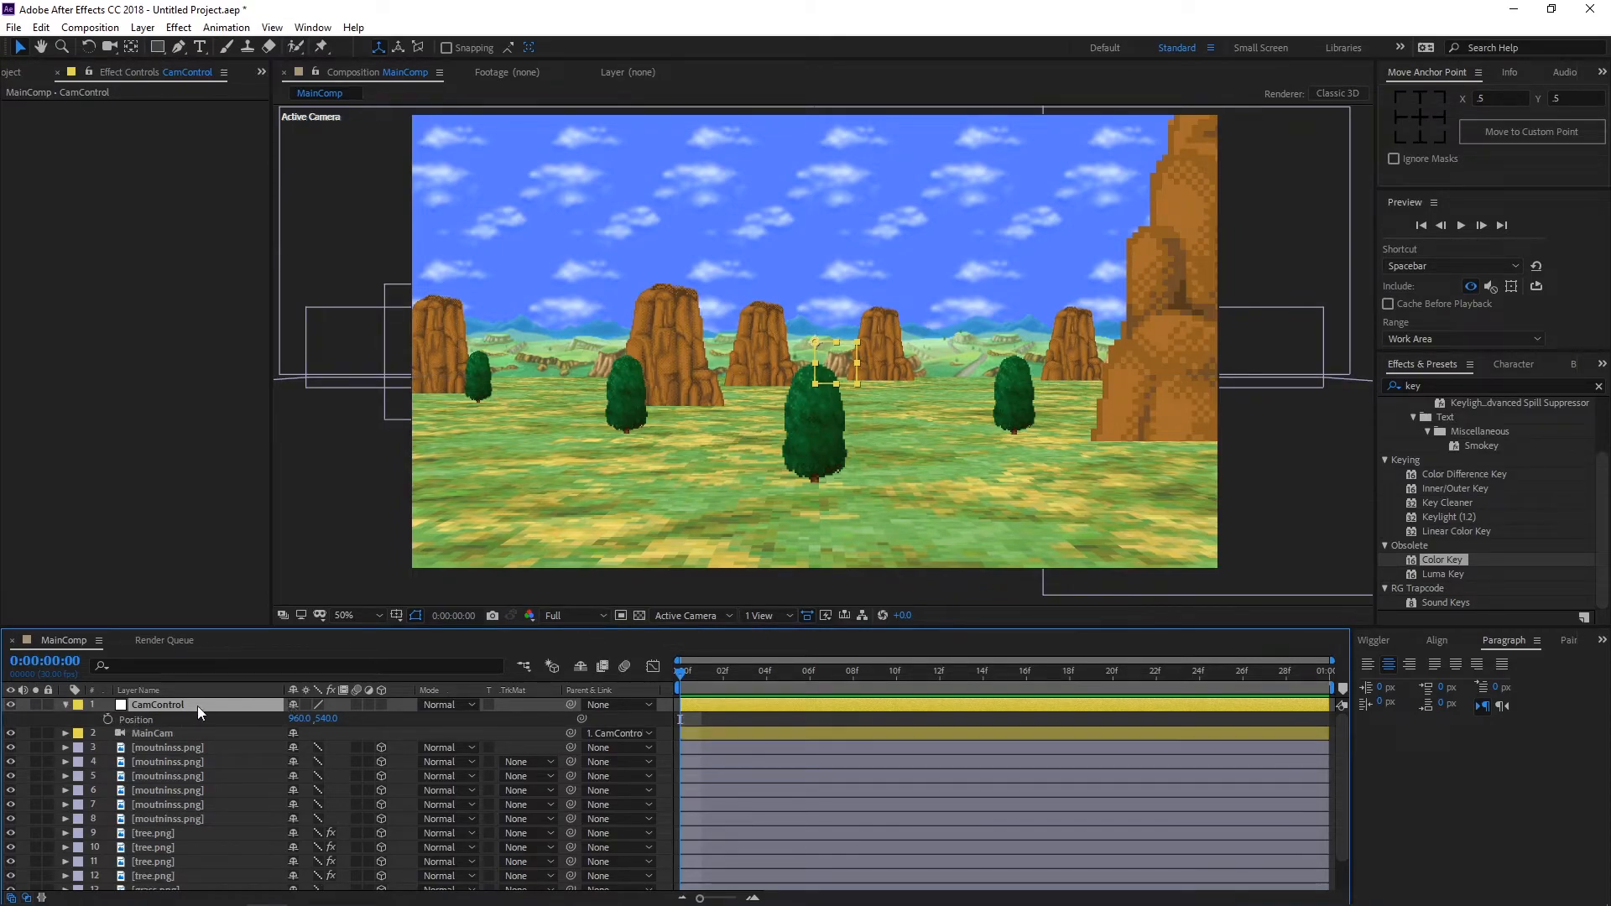
pyautogui.moveTo(310, 722); pyautogui.dragTo(201, 731)
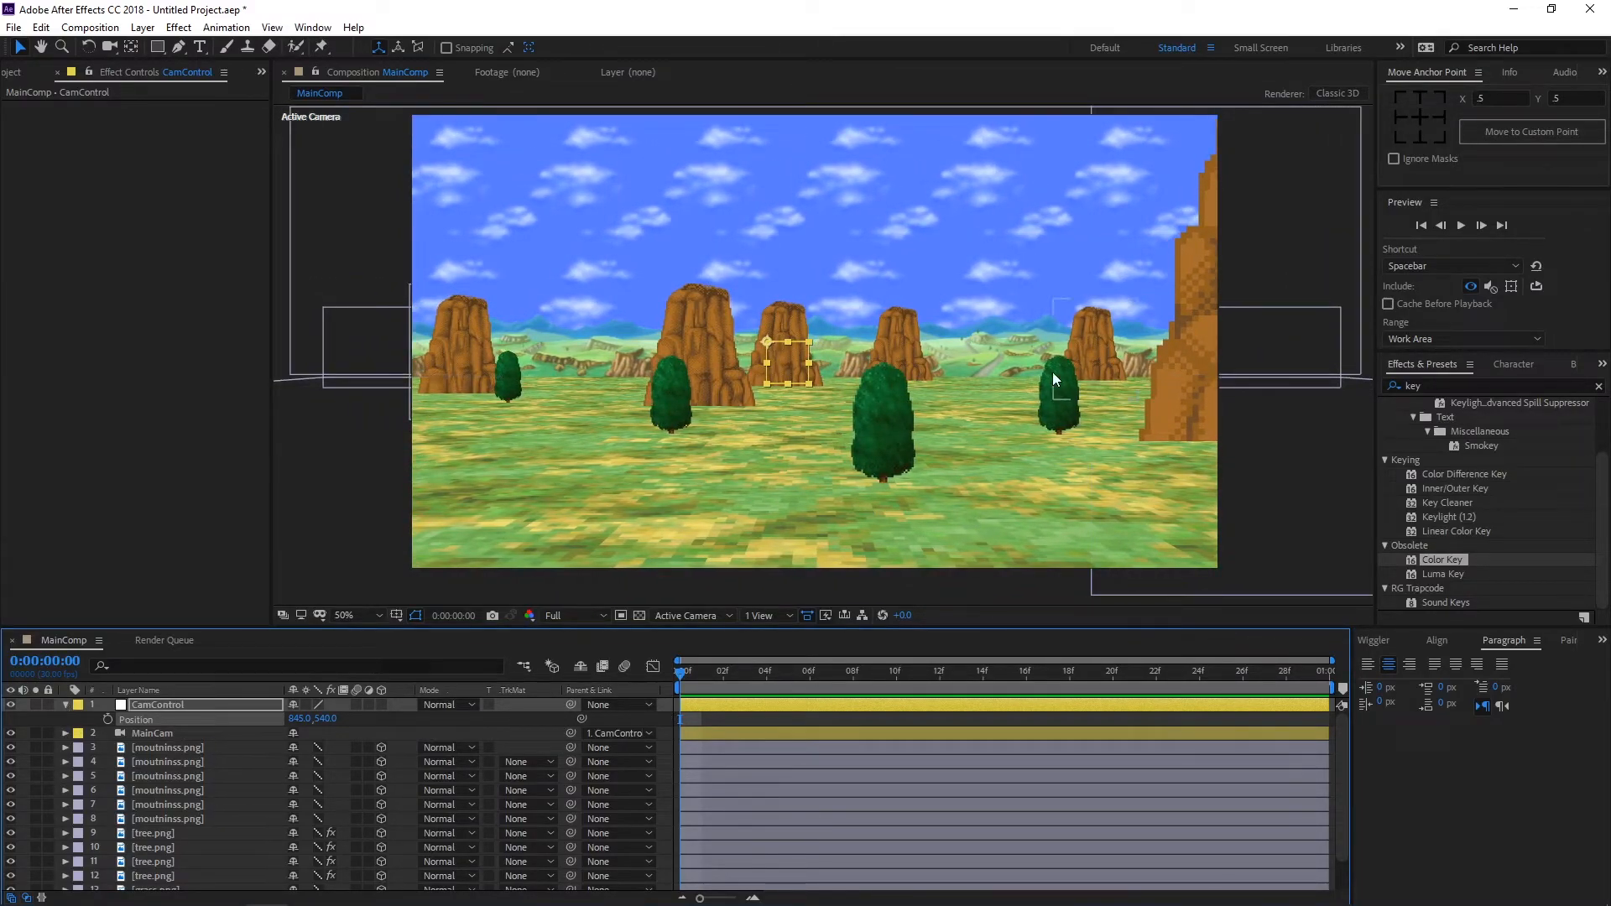
pyautogui.click(65, 704)
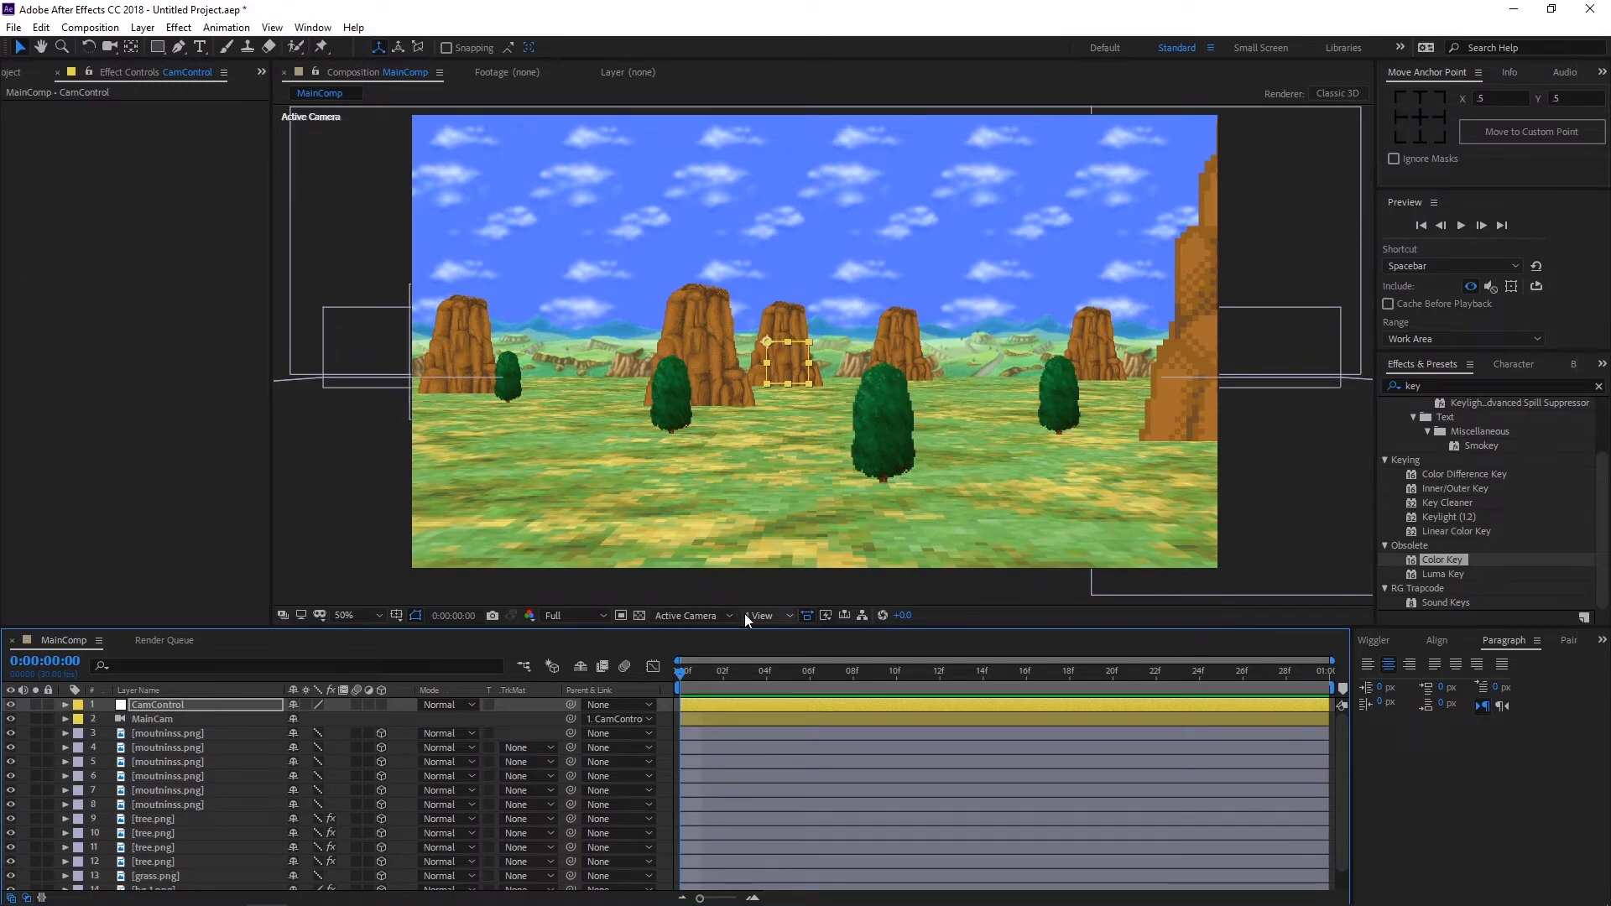
pyautogui.press('p')
pyautogui.moveTo(304, 720); pyautogui.dragTo(1022, 310)
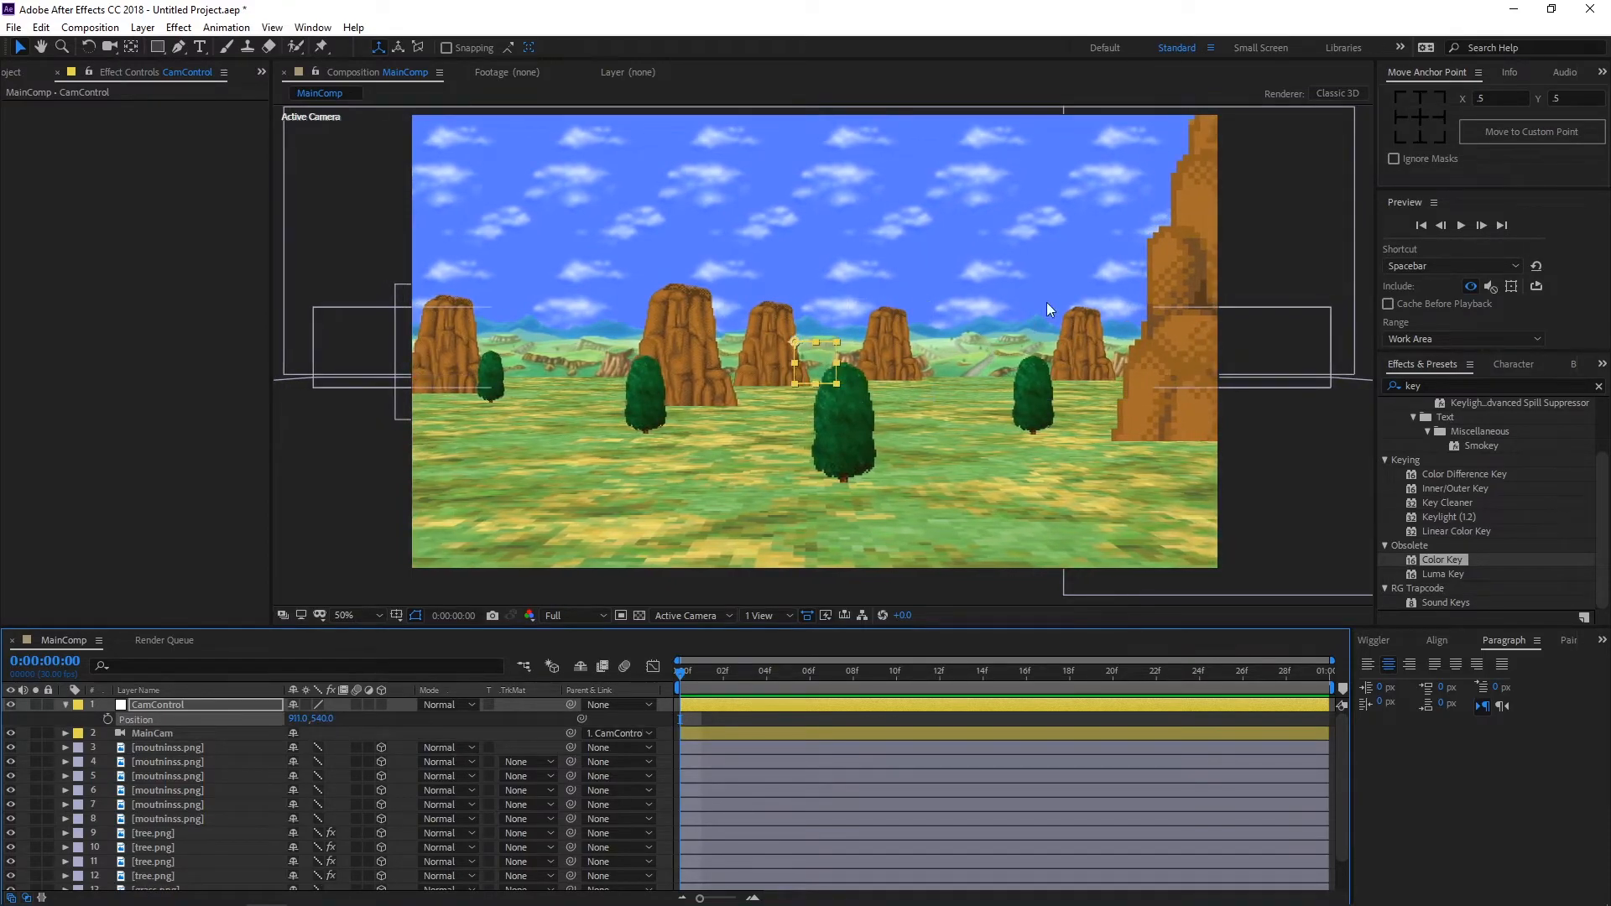
pyautogui.click(64, 705)
# Step: In a two-view layout, push bg-1.png farther back, roughly midway between the grass's far edge and the sky
pyautogui.click(787, 611)
pyautogui.click(772, 663)
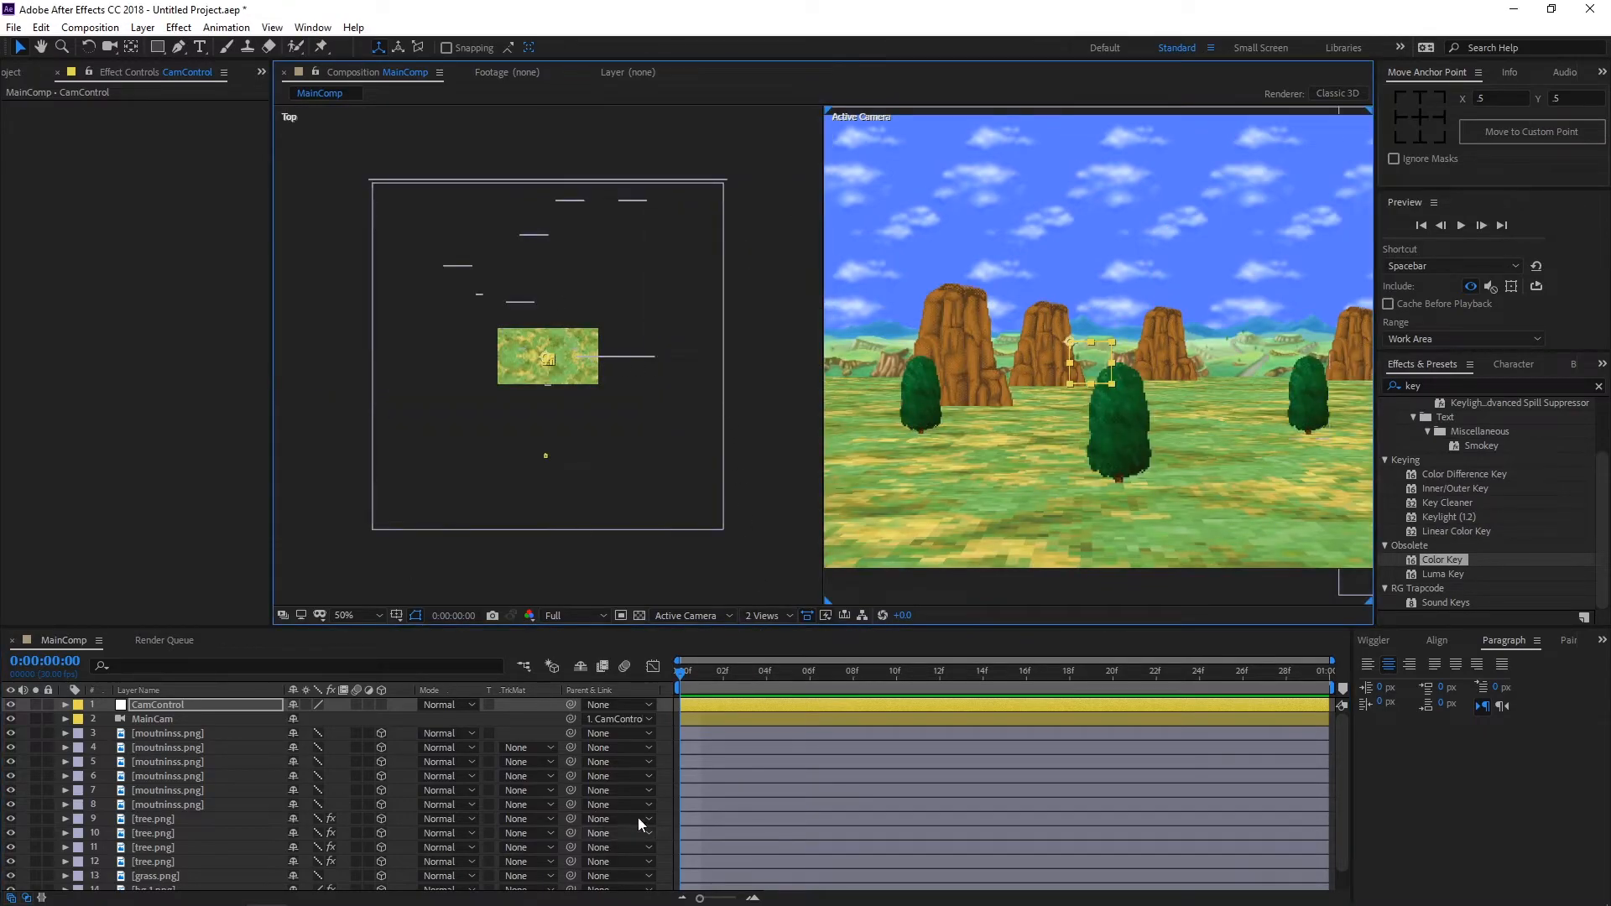
pyautogui.scroll(-1, 209, 780)
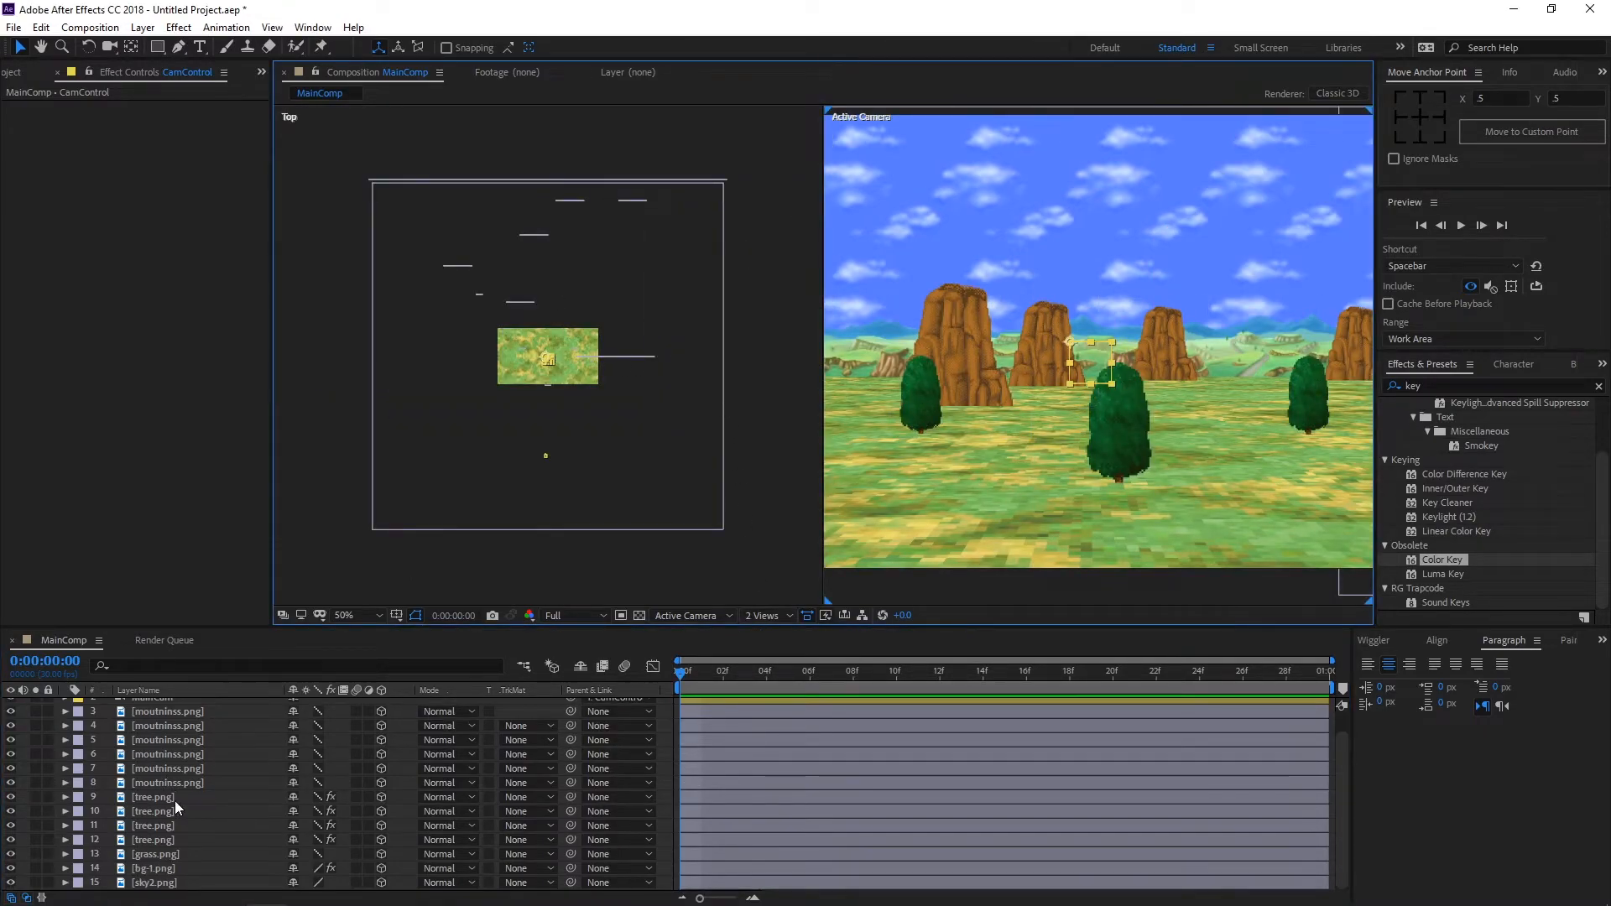
pyautogui.click(178, 869)
pyautogui.moveTo(550, 185); pyautogui.dragTo(552, 94)
pyautogui.press(',')
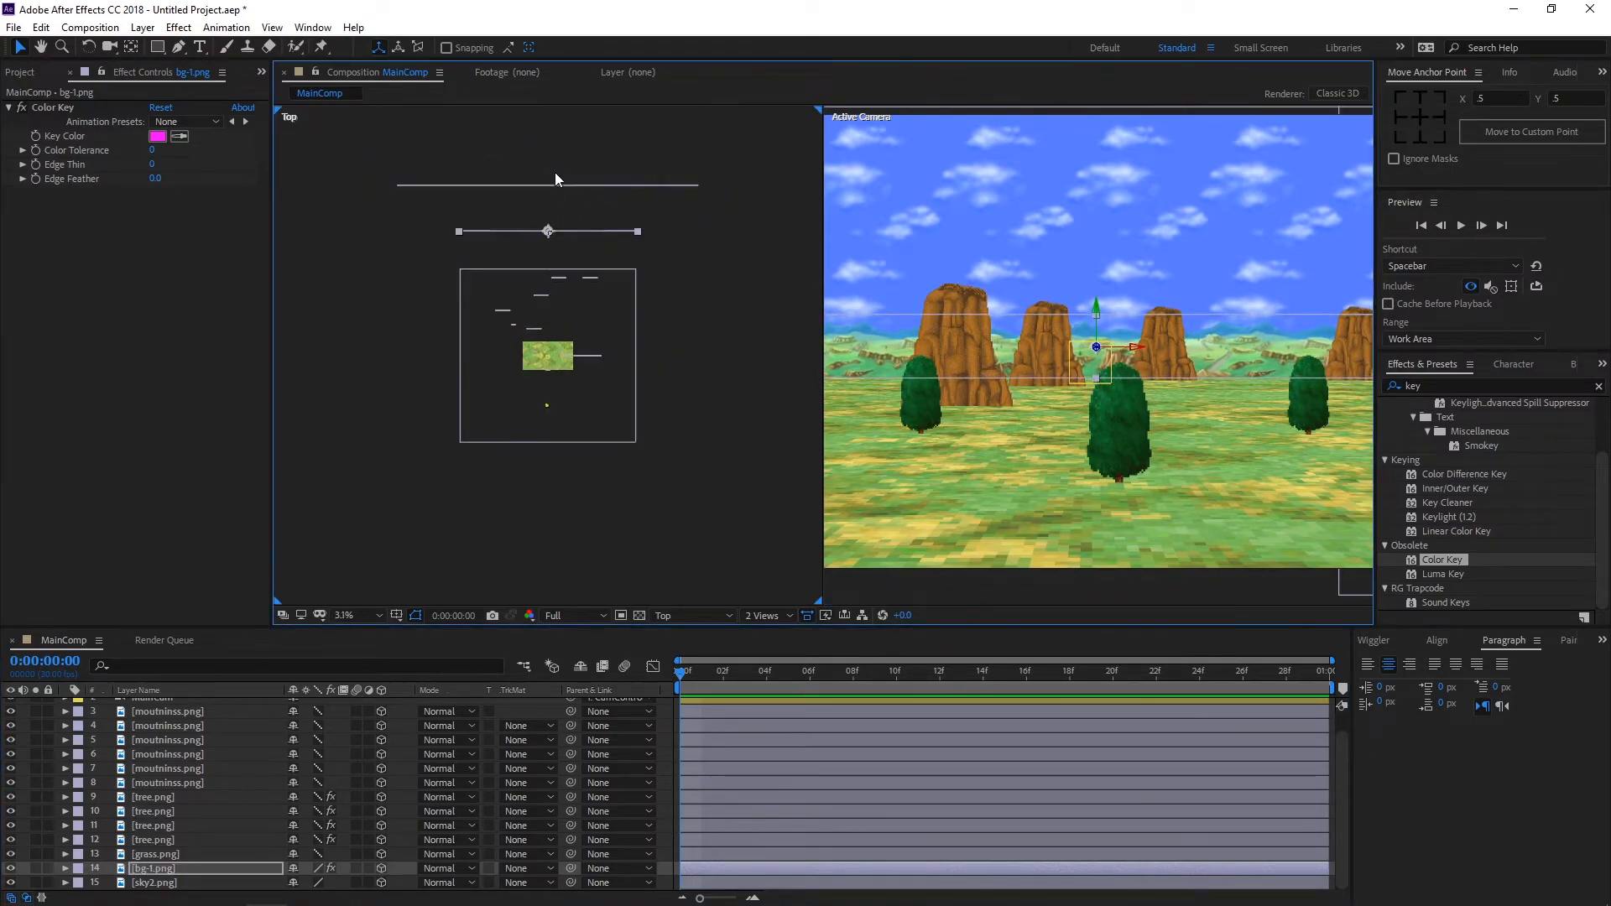
# Step: Check the depth spacing of the sky2.png, bg-1.png and grass.png layers in the top view
pyautogui.click(546, 185)
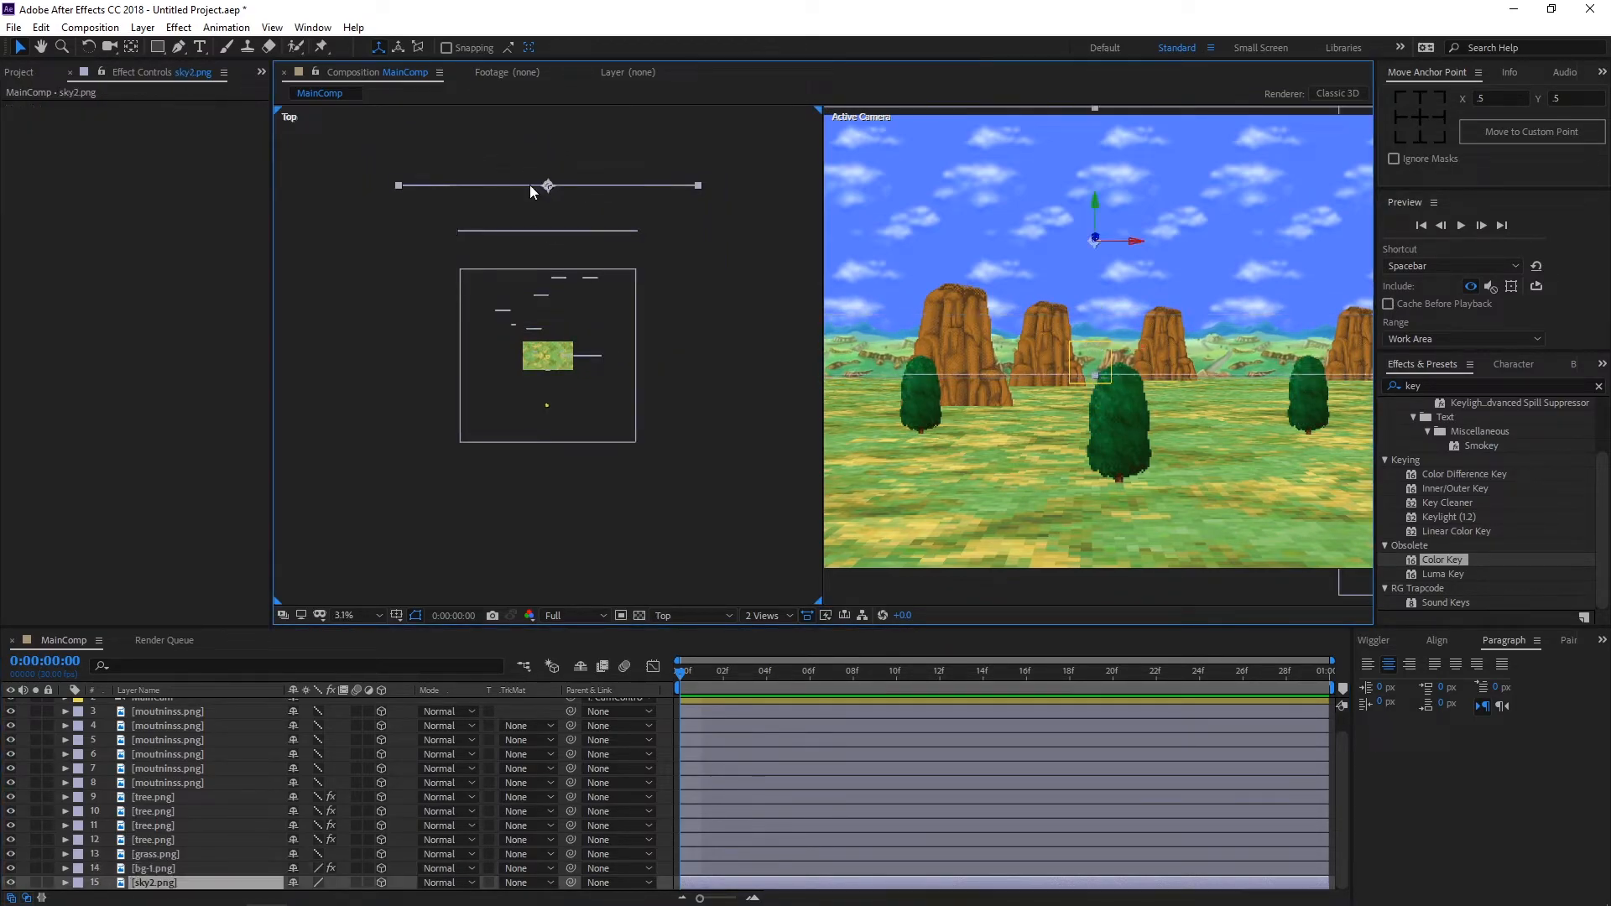
pyautogui.click(561, 230)
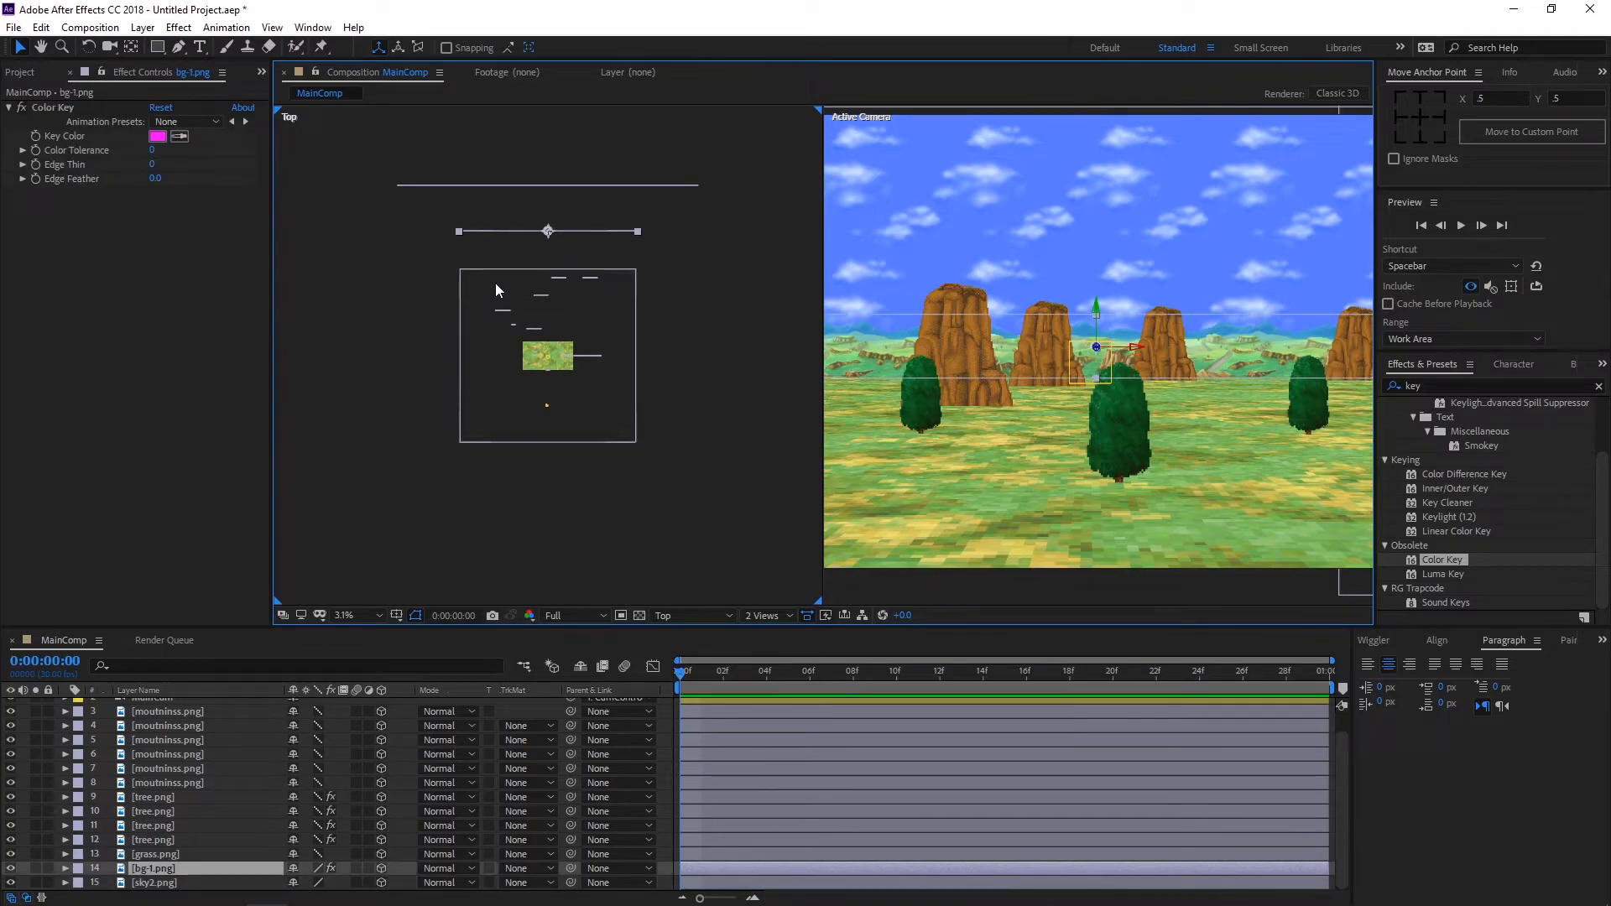
pyautogui.click(461, 395)
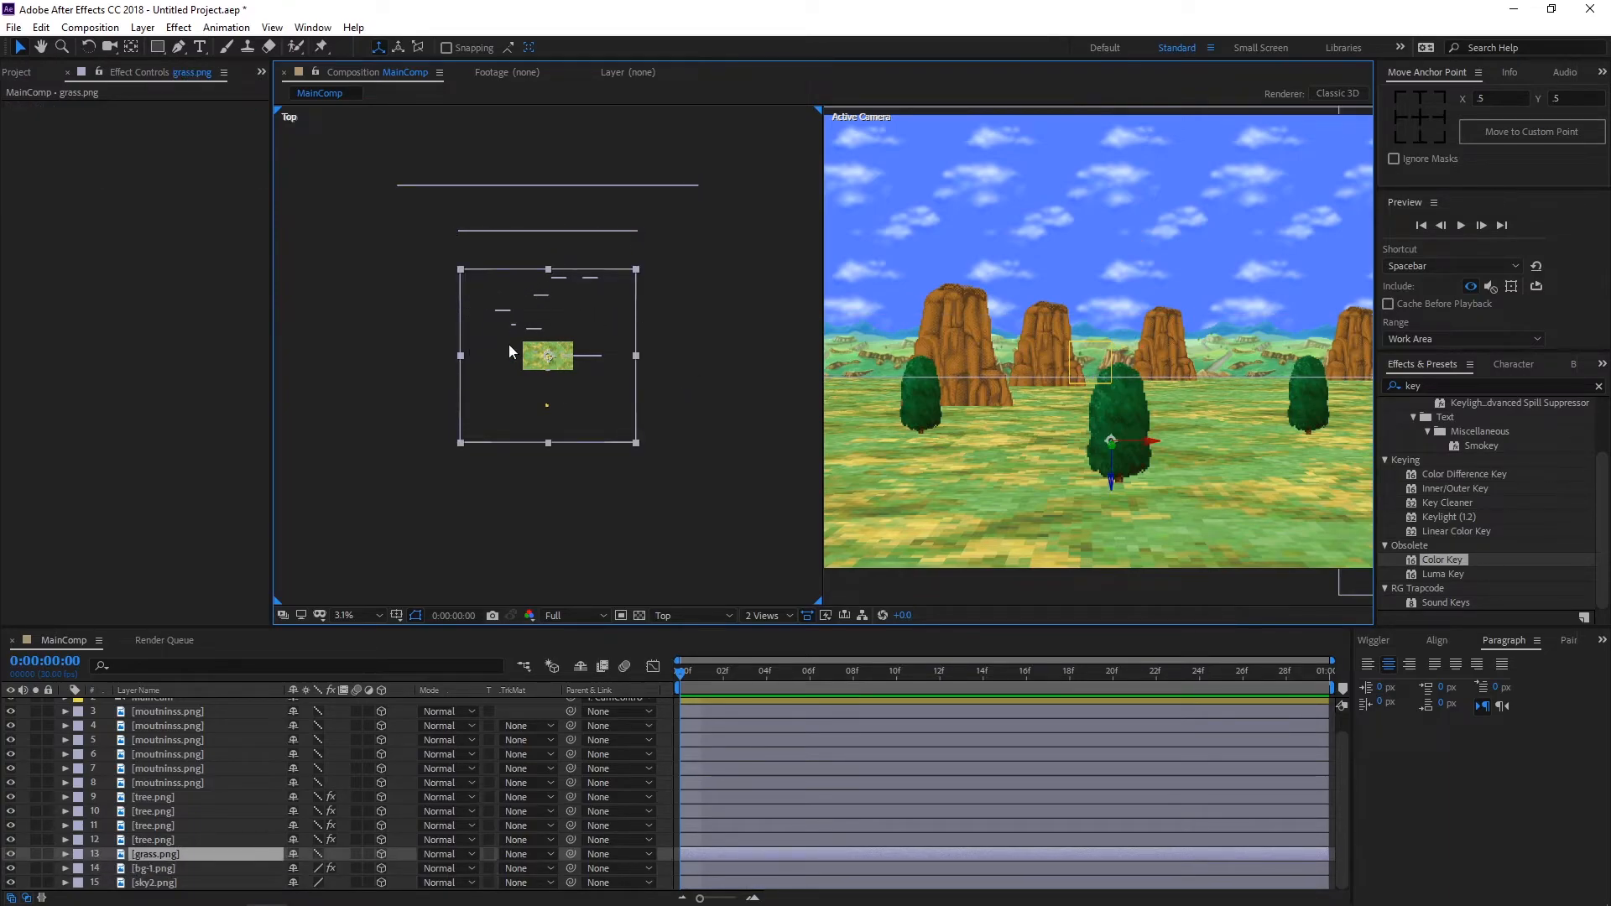
# Step: Return to a single active camera view and scale up bg-1.png uniformly until it extends past both sides of the frame
pyautogui.click(767, 615)
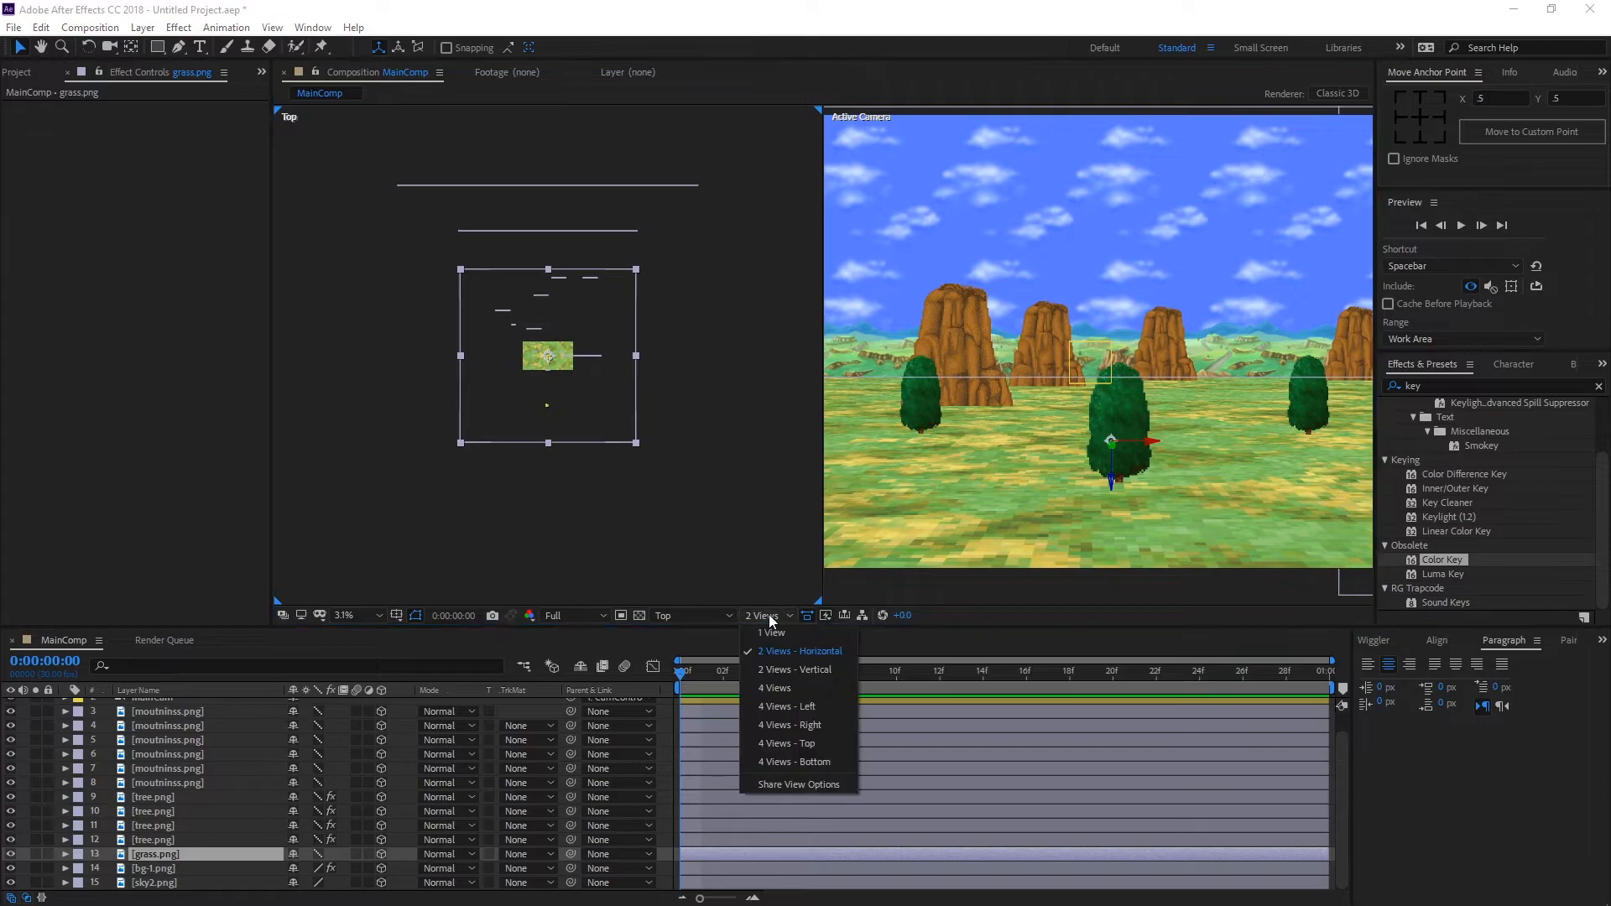
pyautogui.click(769, 634)
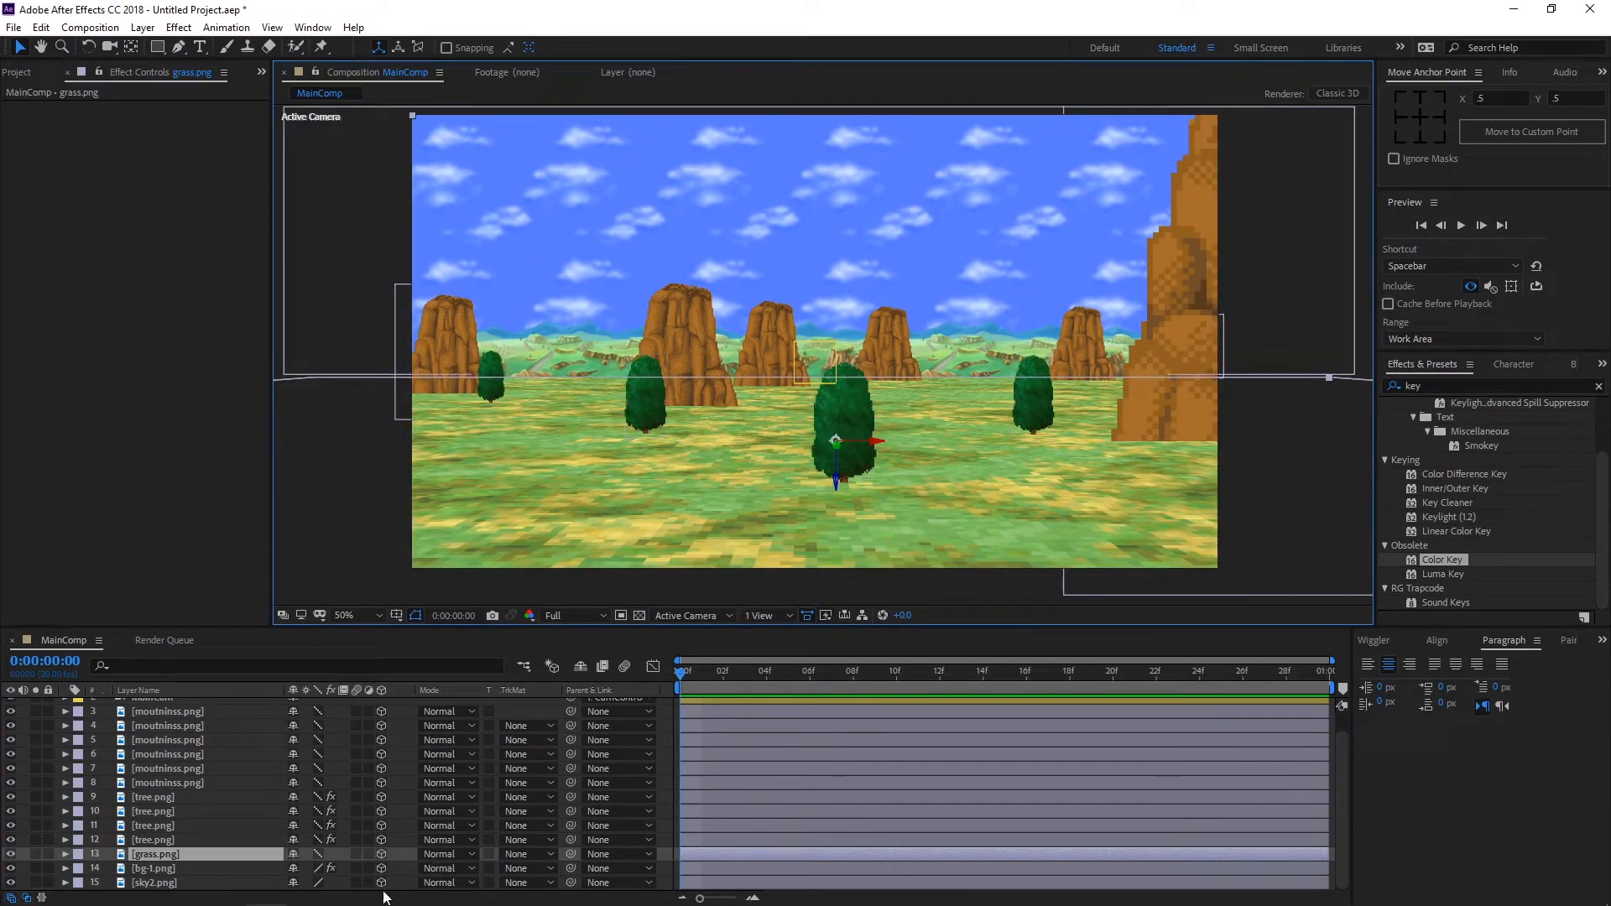
pyautogui.click(234, 869)
pyautogui.press('s')
pyautogui.scroll(-1, 387, 873)
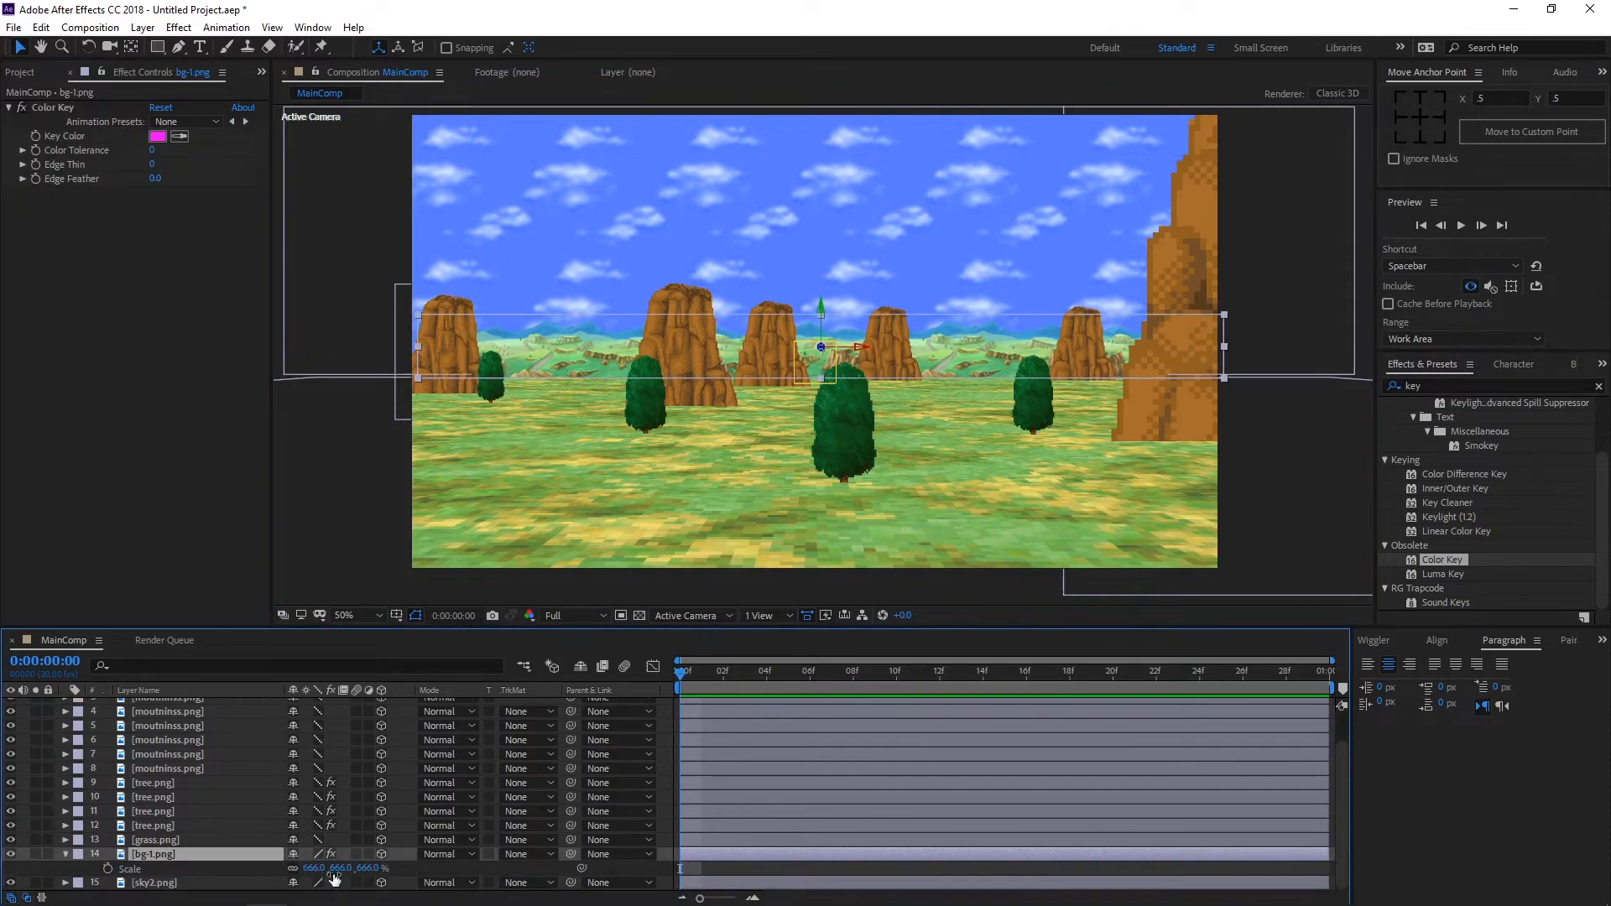
pyautogui.moveTo(313, 868); pyautogui.dragTo(478, 865)
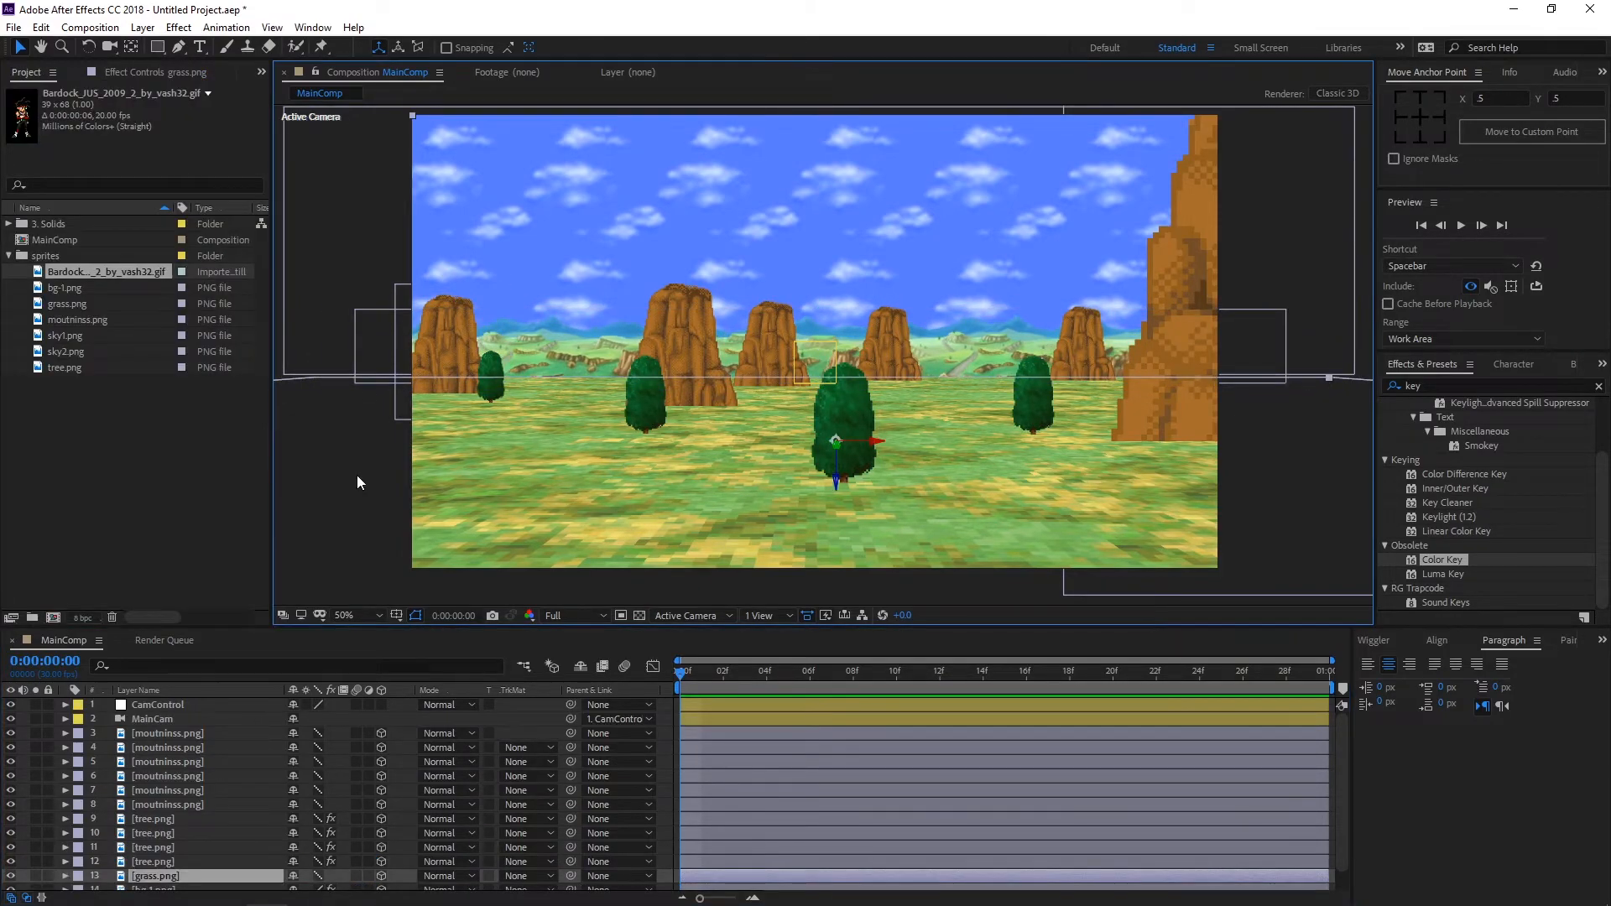
# Step: Test the parallax by moving the CamControl null, leaving its position at about 915, 587
pyautogui.click(702, 703)
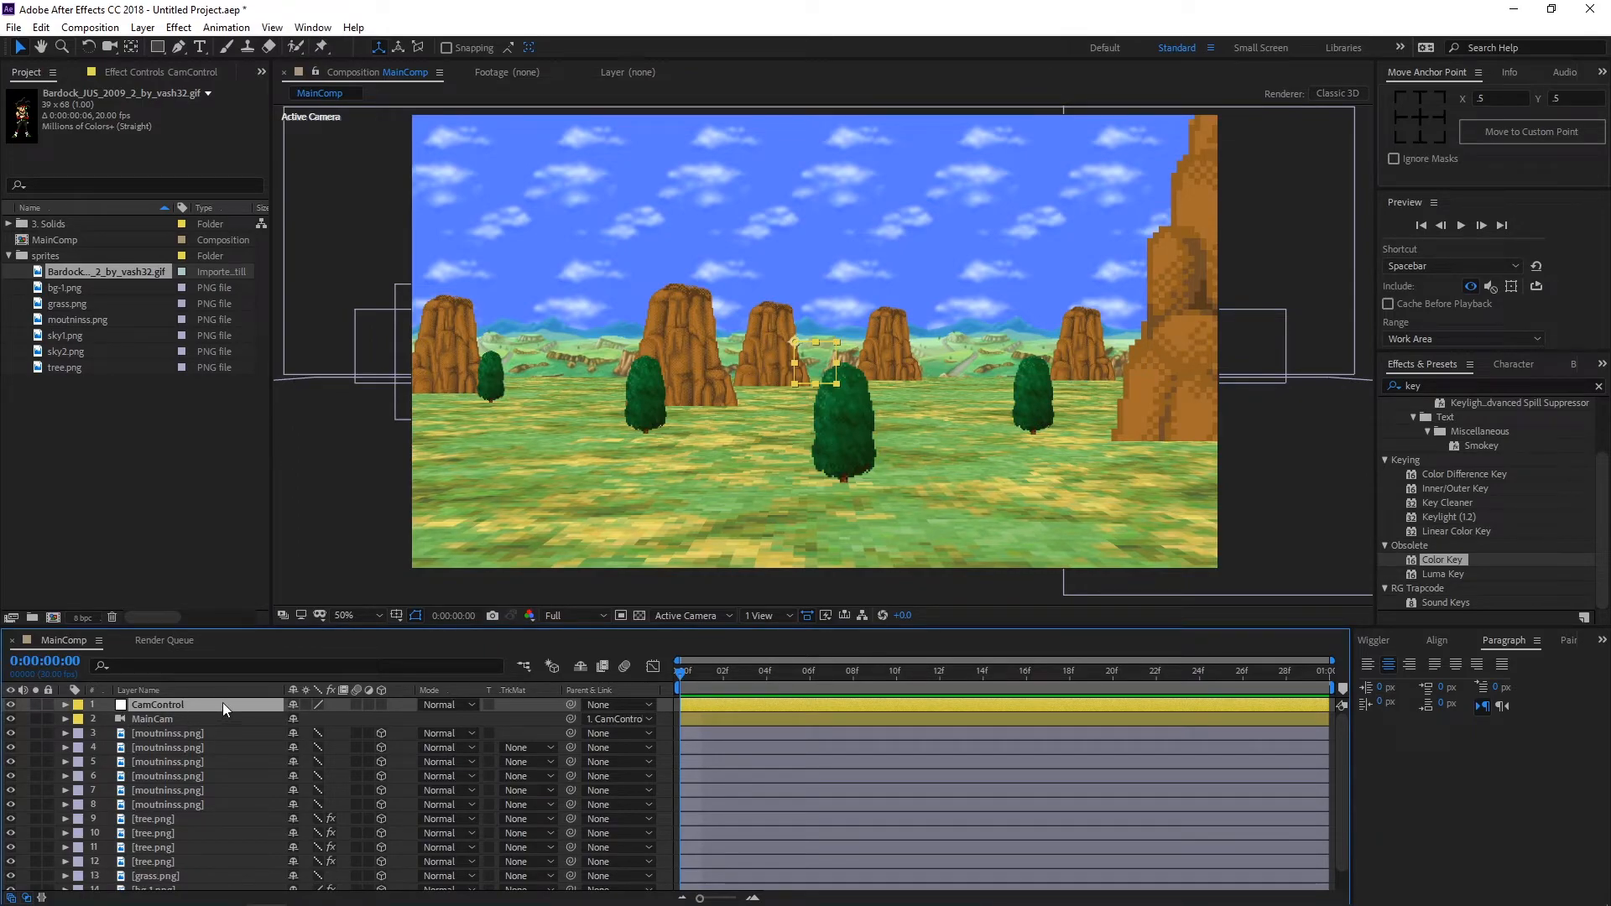
pyautogui.press('p')
pyautogui.moveTo(300, 719); pyautogui.dragTo(369, 719)
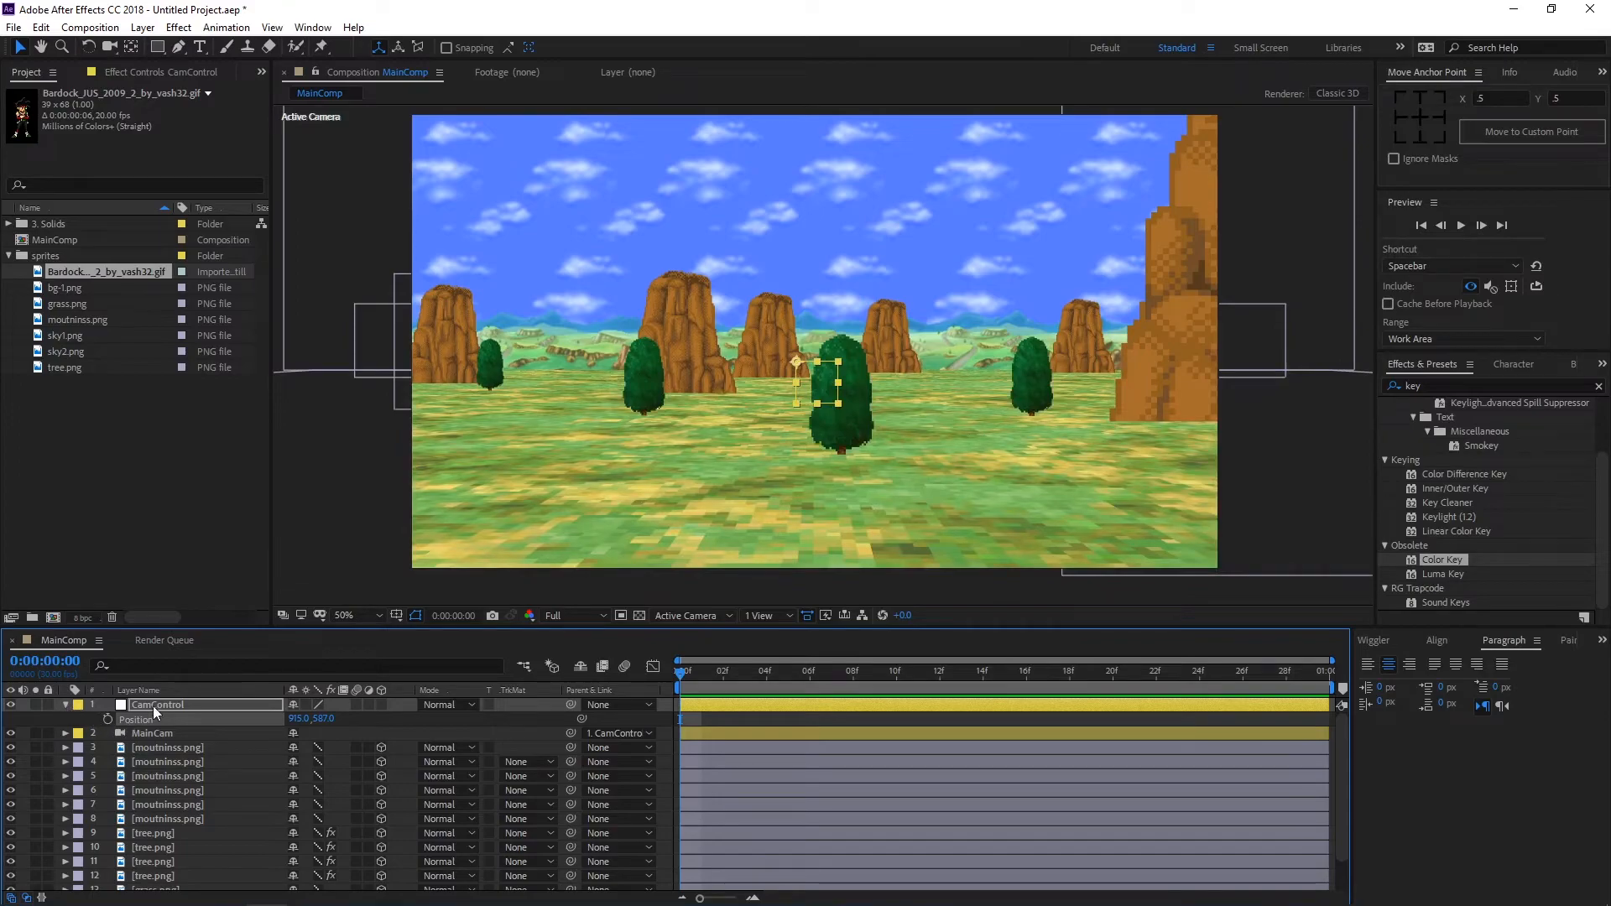
# Step: Expand the MainCam layer's transform properties to examine its position and rotation settings
pyautogui.click(66, 733)
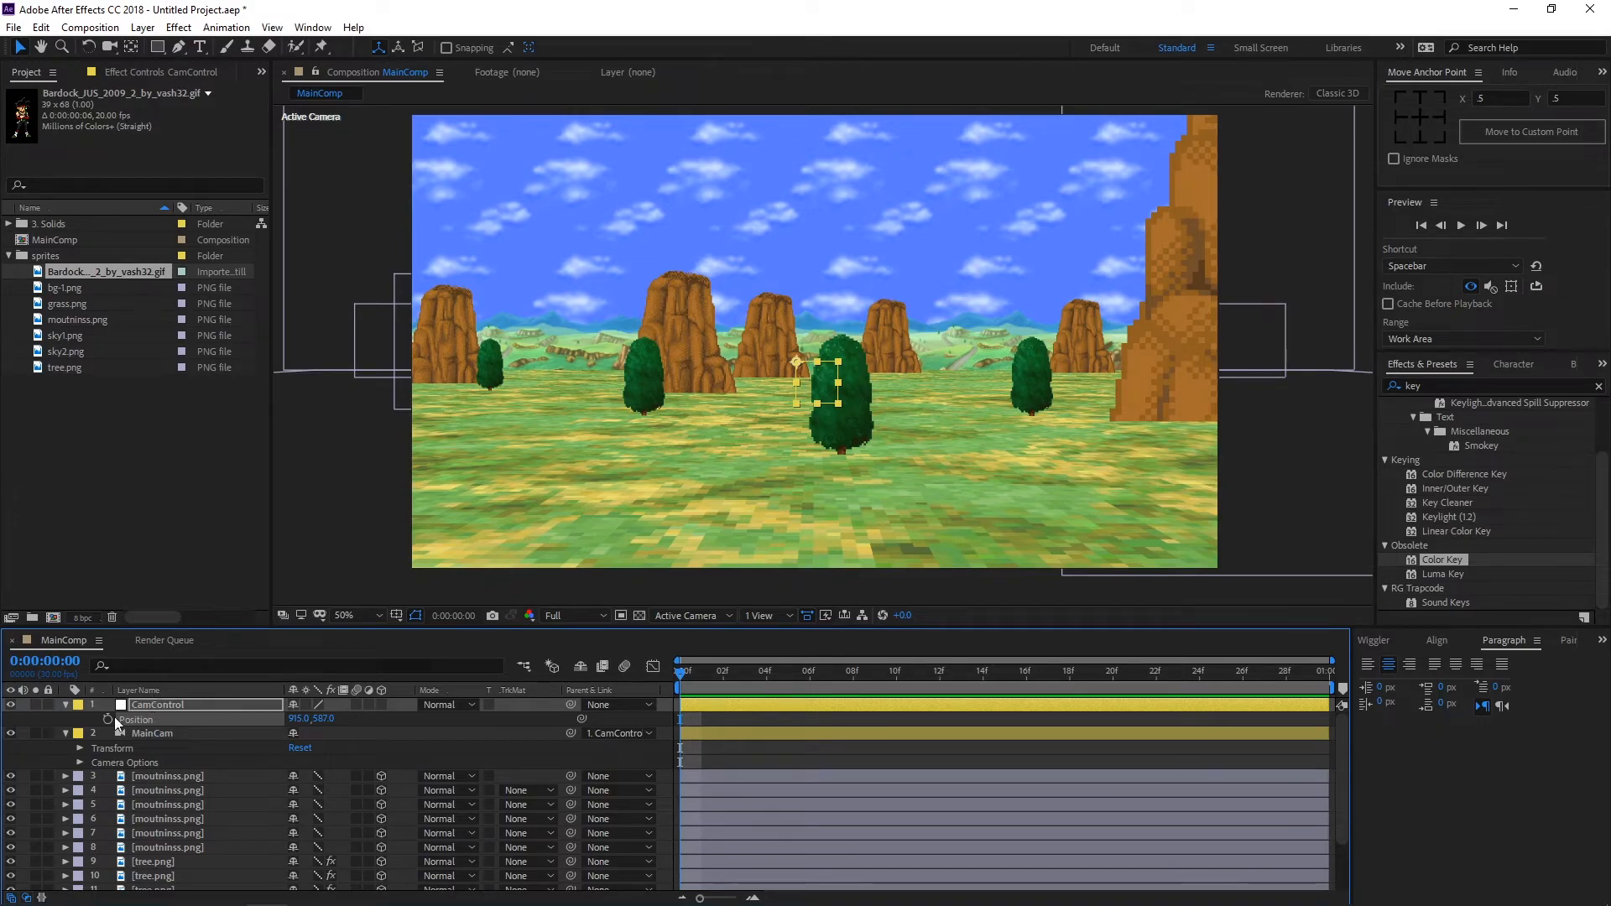
pyautogui.click(147, 733)
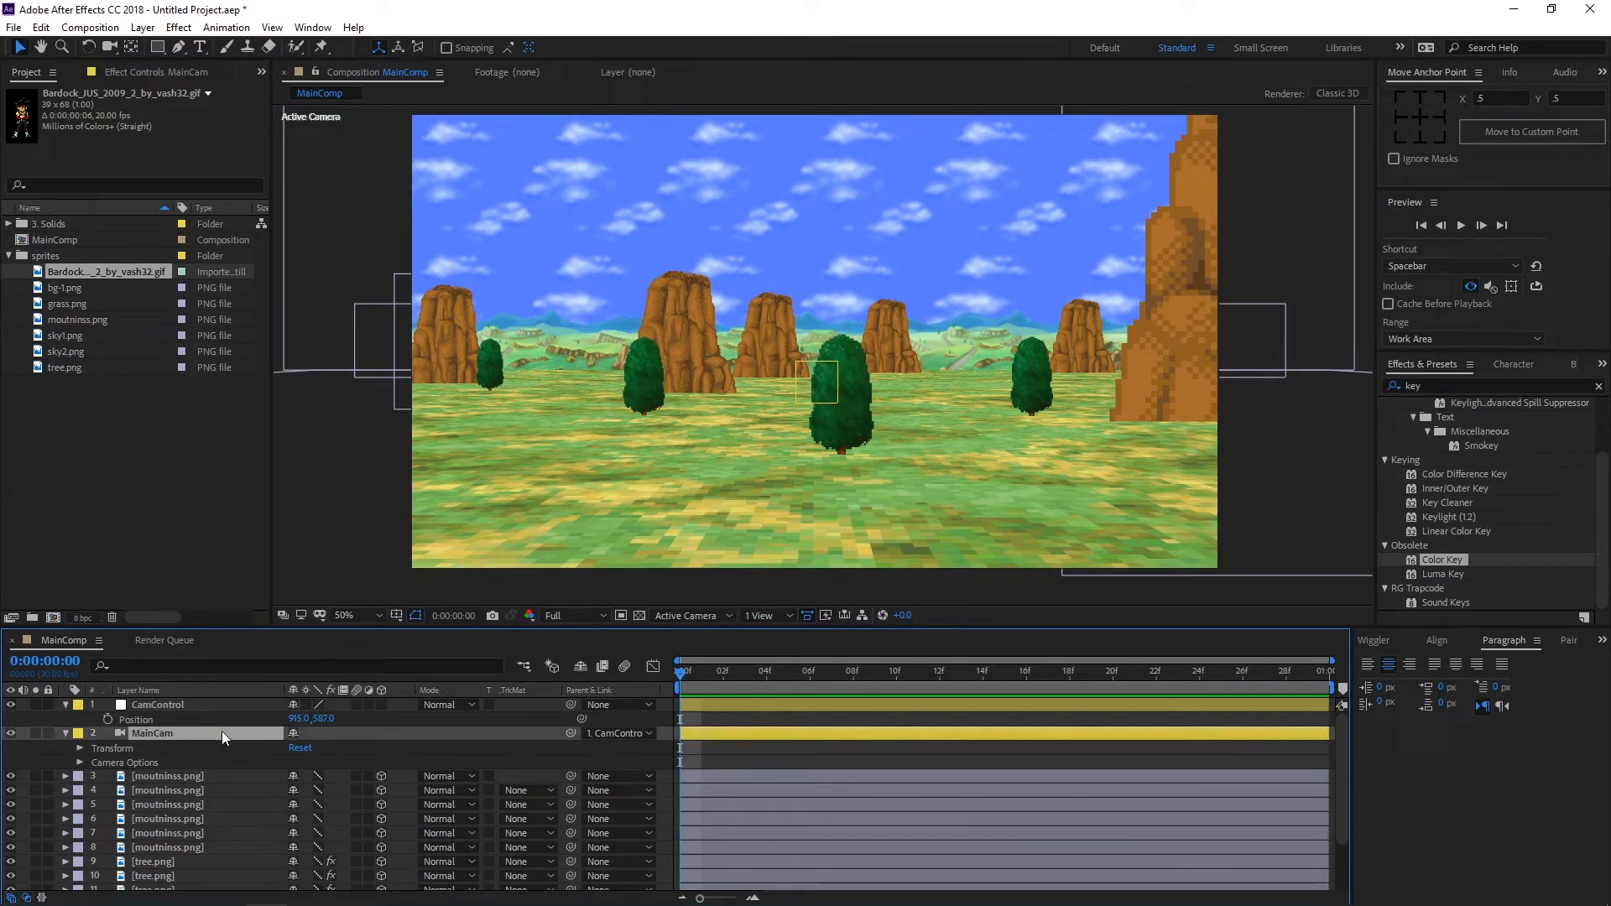
pyautogui.click(80, 748)
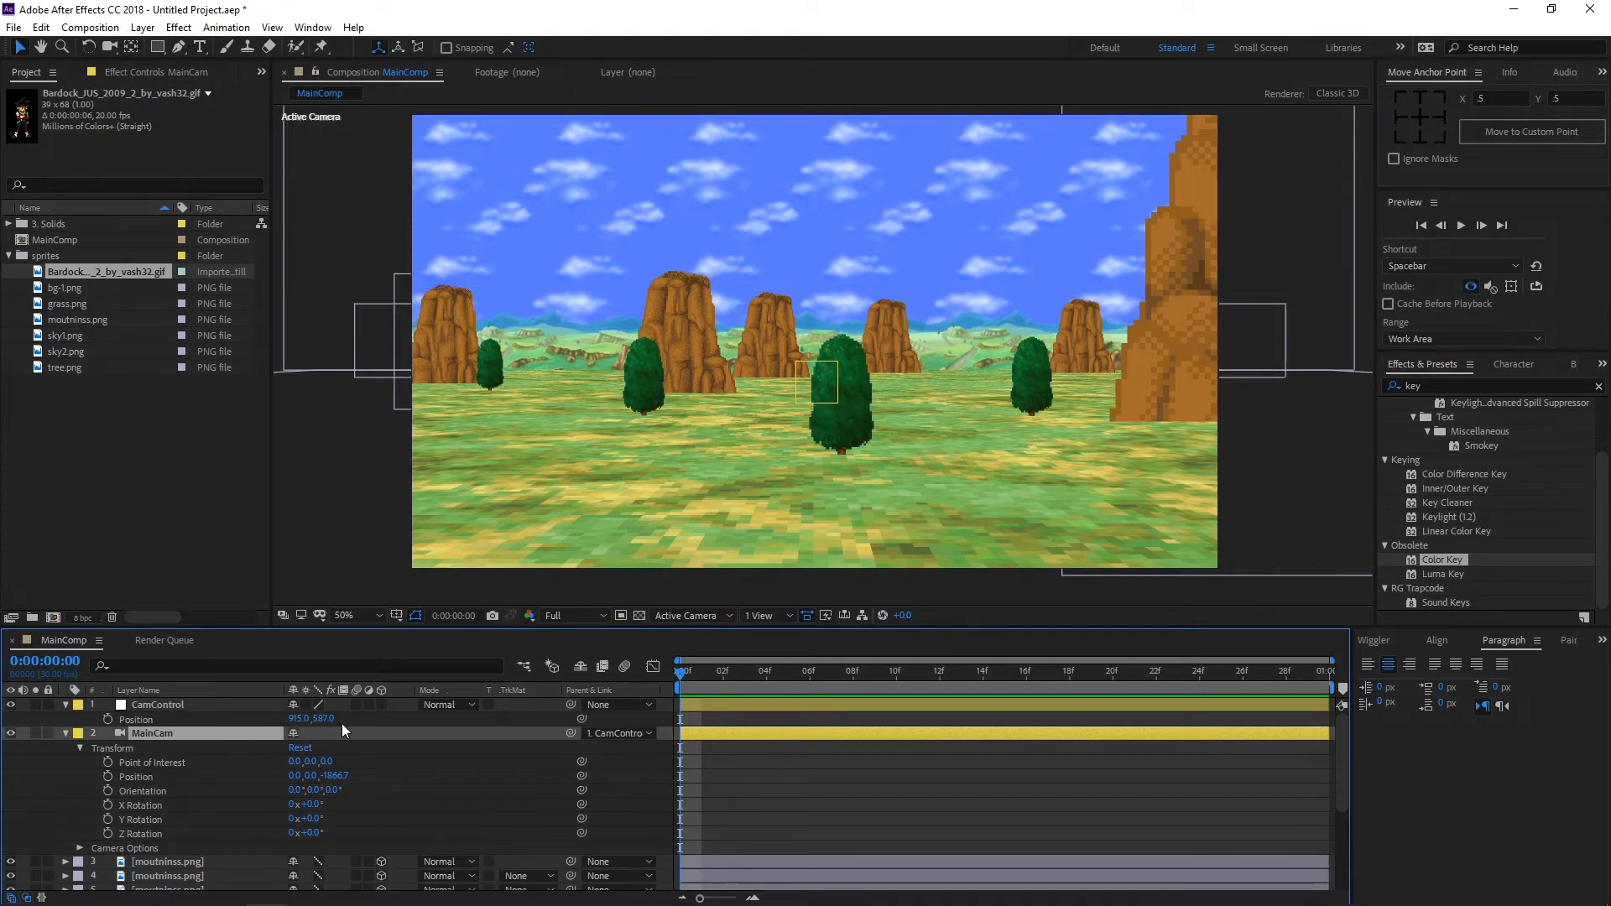
# Step: Try making the CamControl null a 3D layer with a Z position of 46, and switch it back to 2D
pyautogui.click(156, 707)
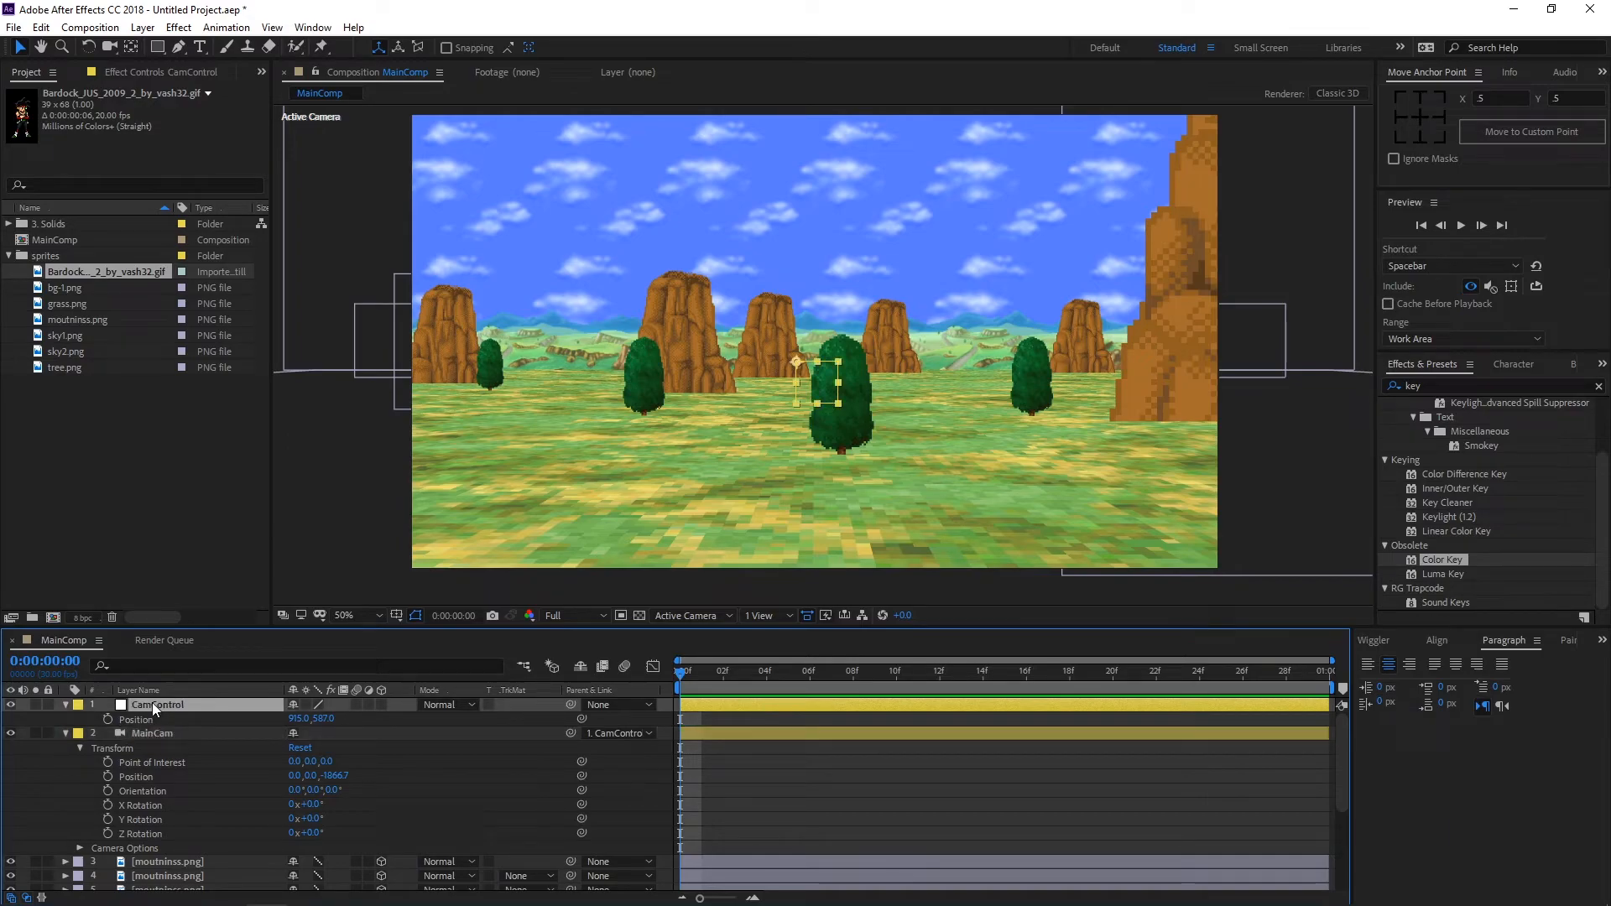
pyautogui.click(380, 703)
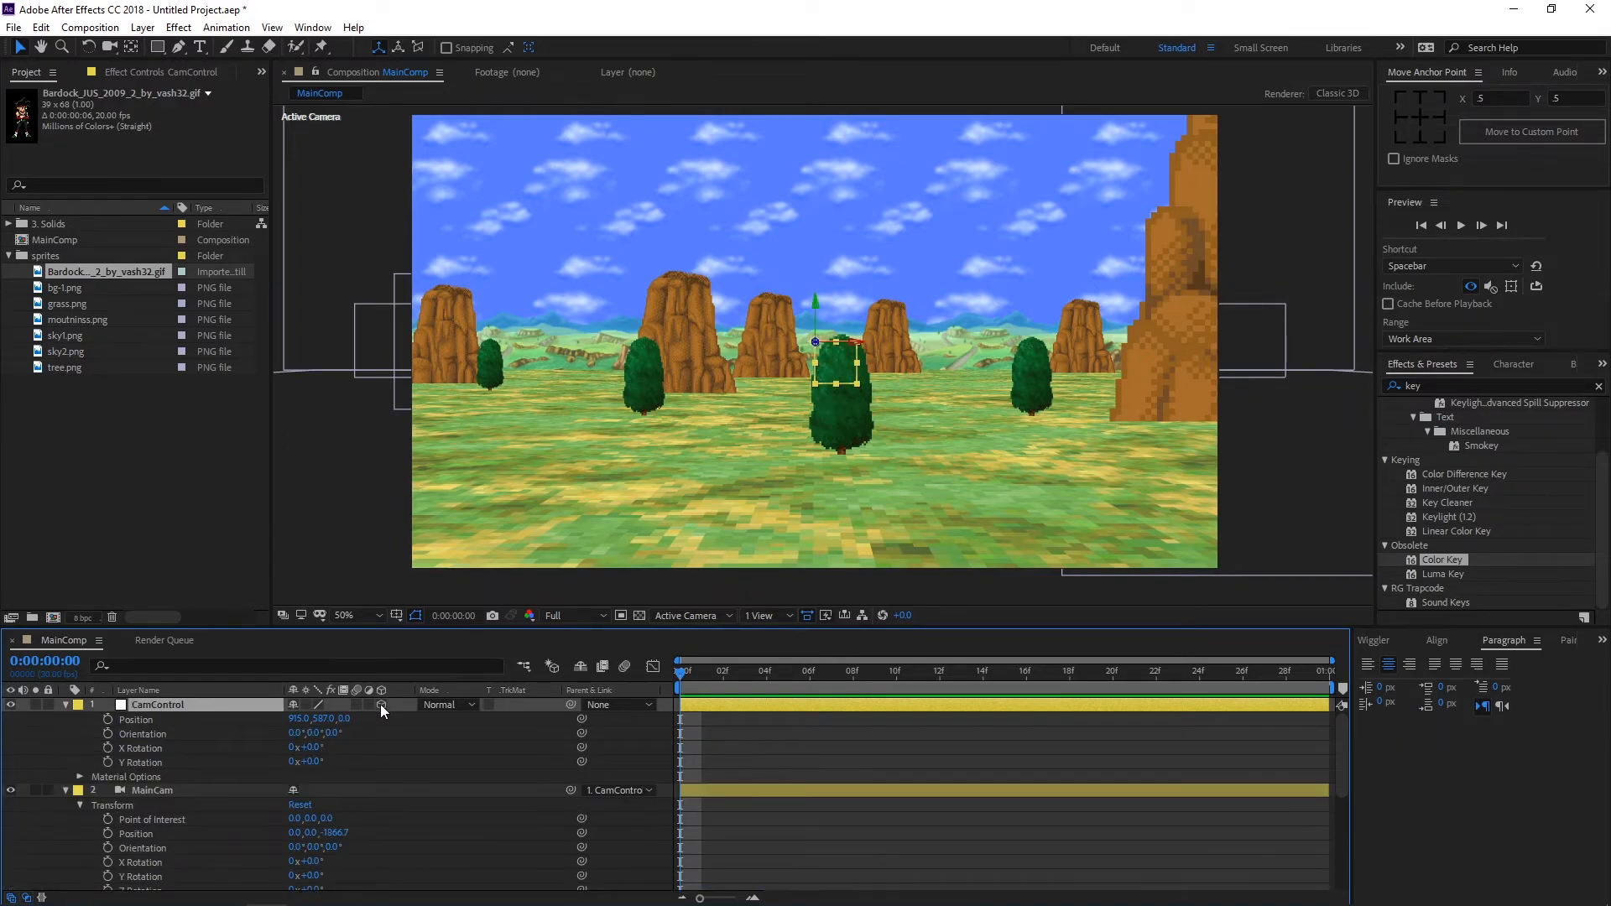
pyautogui.moveTo(341, 724); pyautogui.dragTo(396, 733)
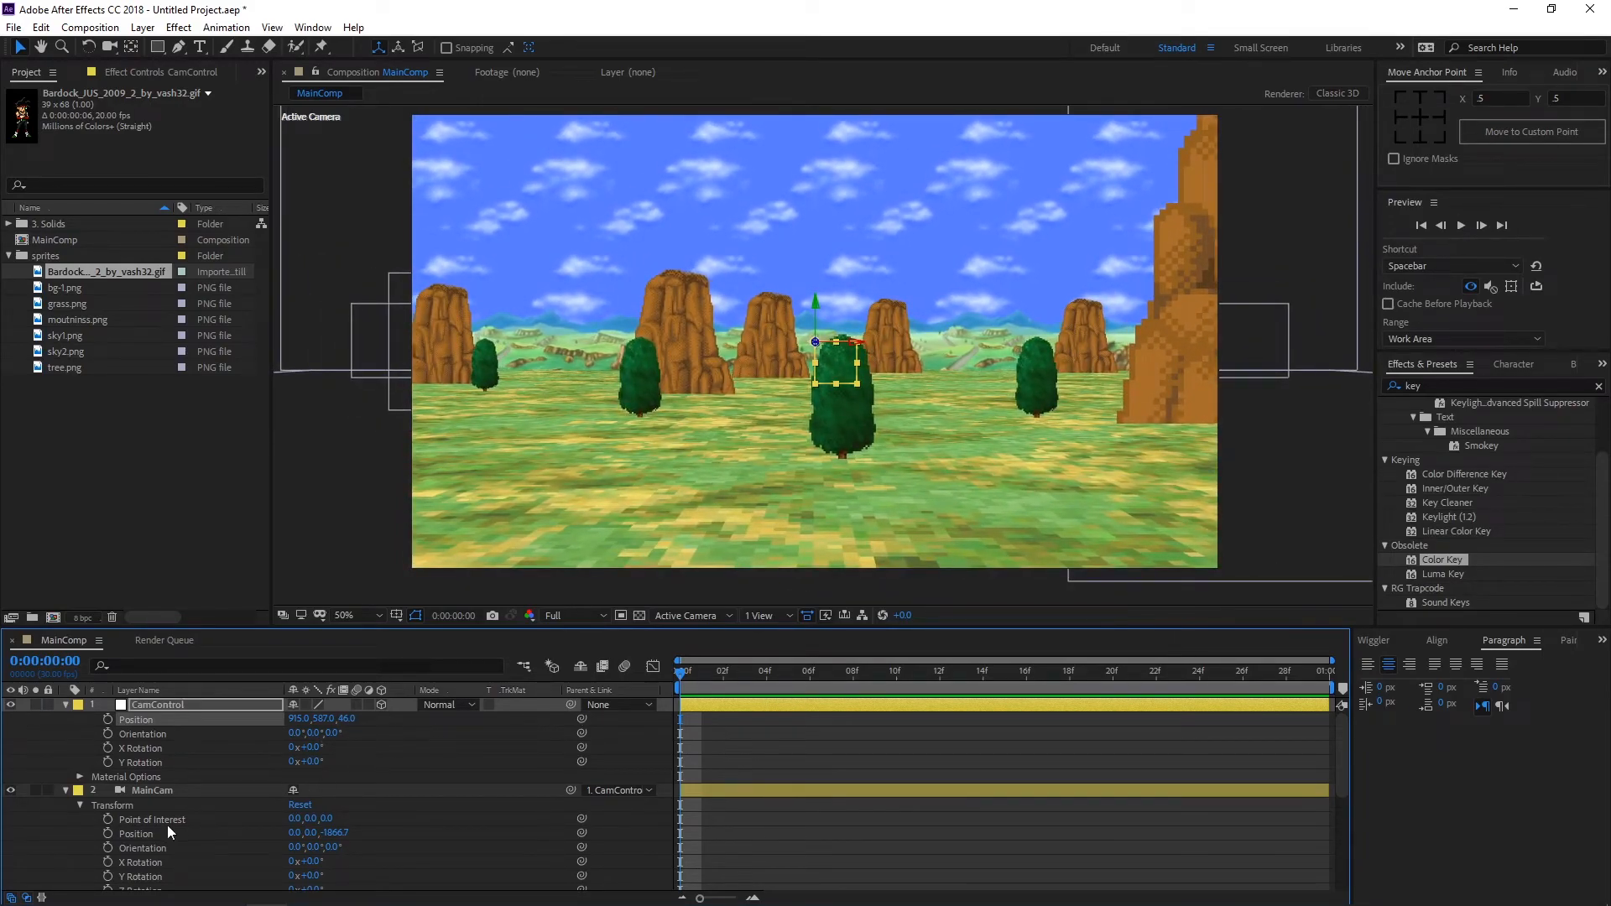
pyautogui.click(154, 791)
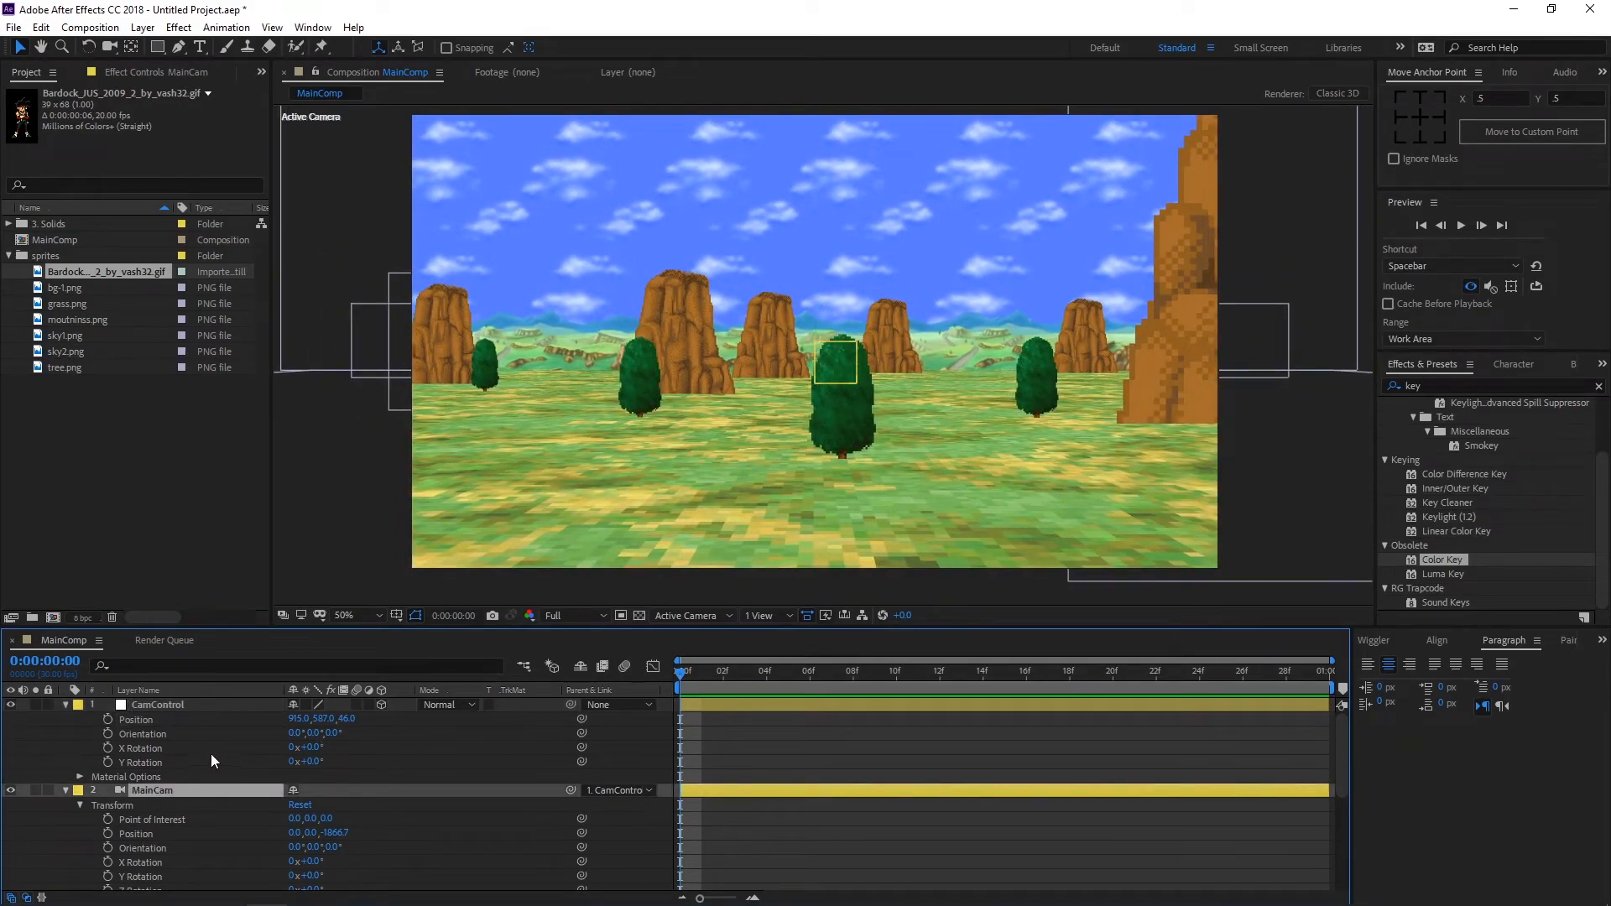
pyautogui.click(383, 707)
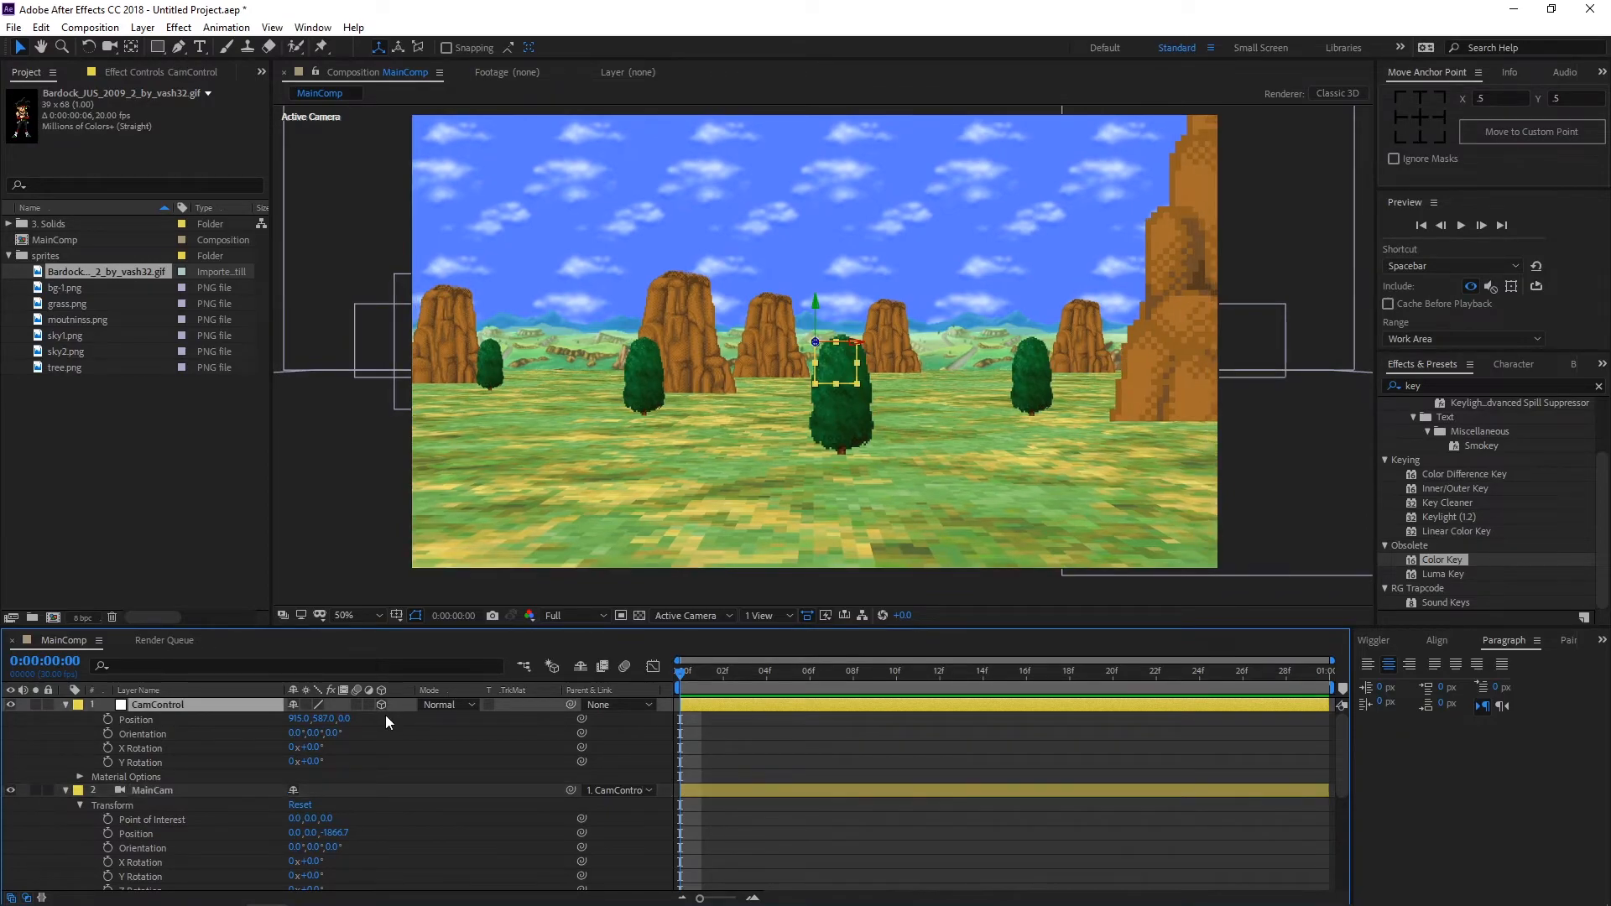
# Step: Test moving MainCam along Z, compare it with moving CamControl along Z as a 3D layer, and restore both
pyautogui.click(199, 732)
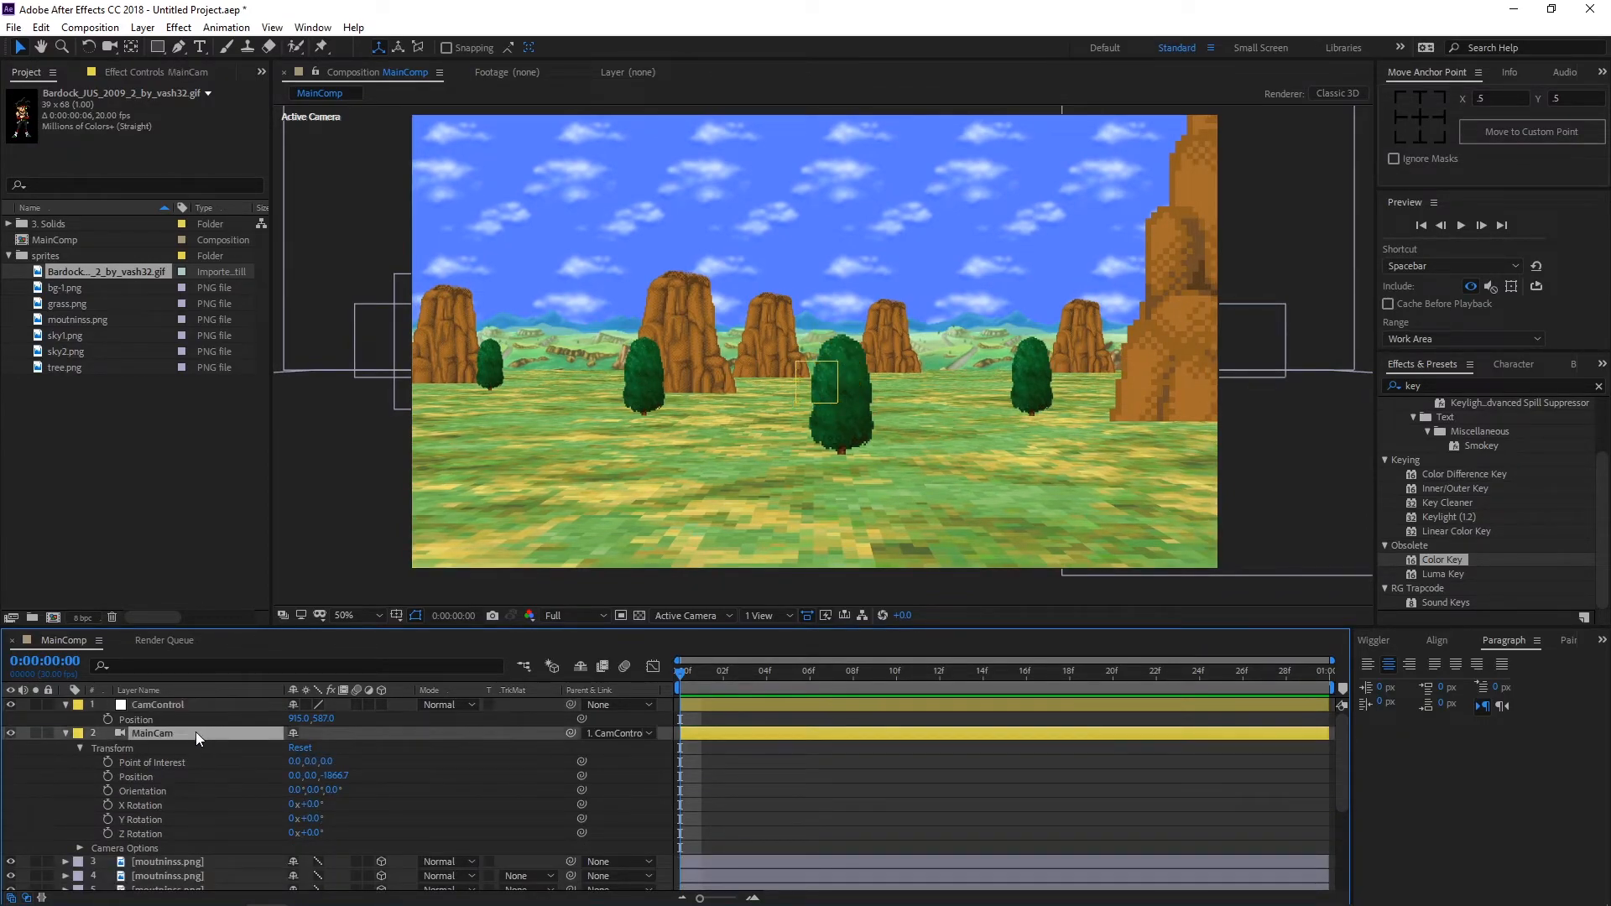
pyautogui.moveTo(339, 775); pyautogui.dragTo(418, 769)
pyautogui.click(381, 705)
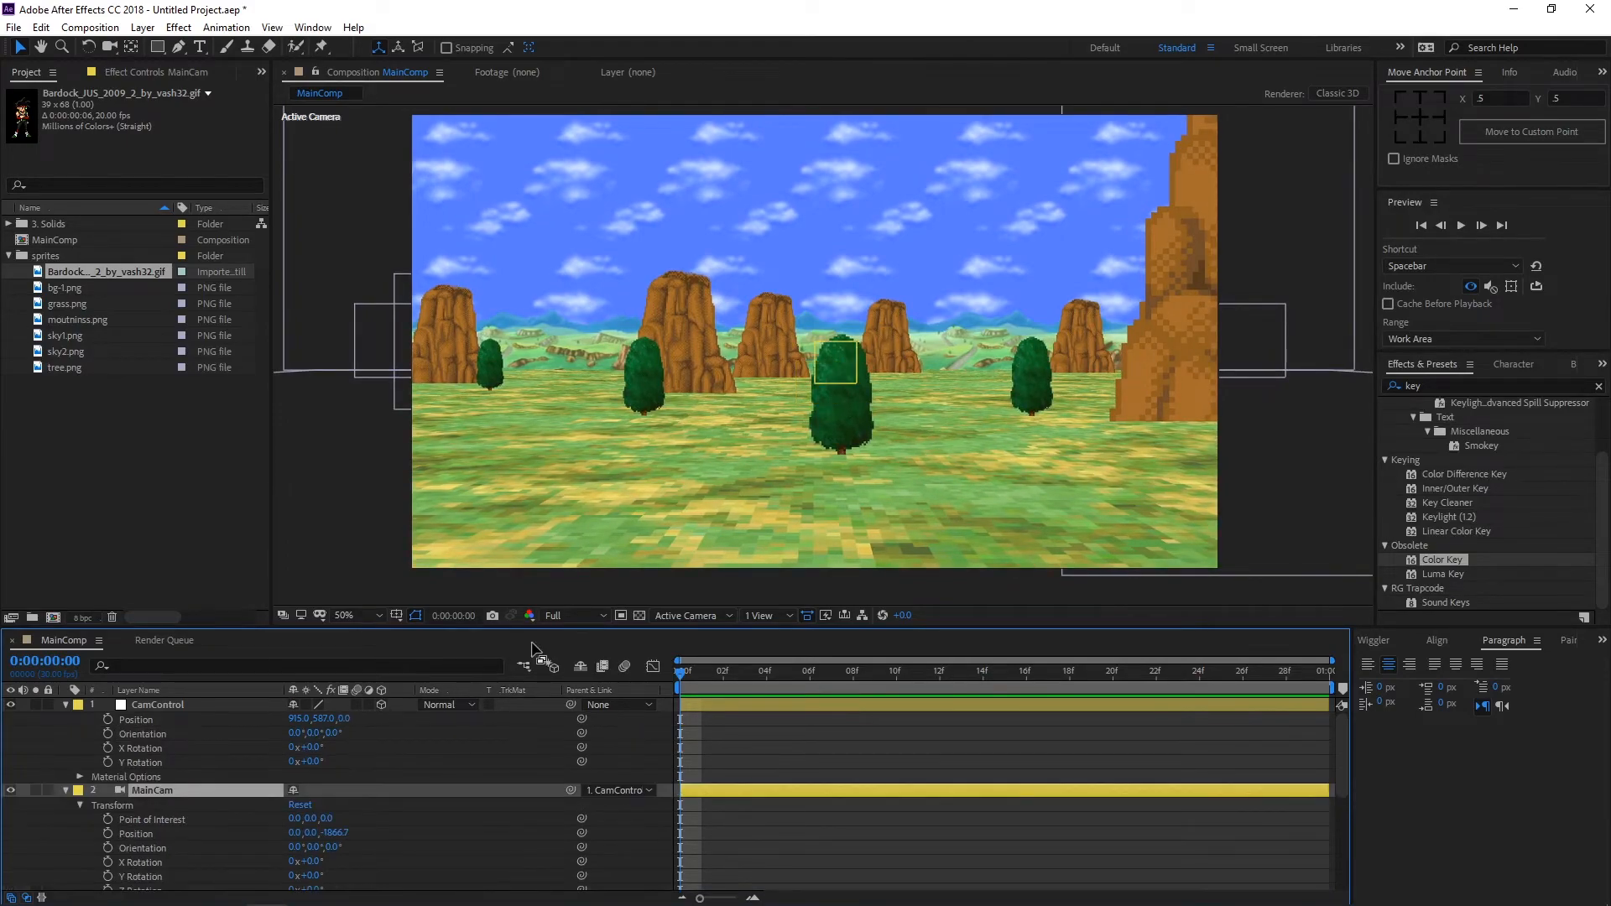
pyautogui.moveTo(348, 720); pyautogui.dragTo(351, 752)
pyautogui.click(381, 705)
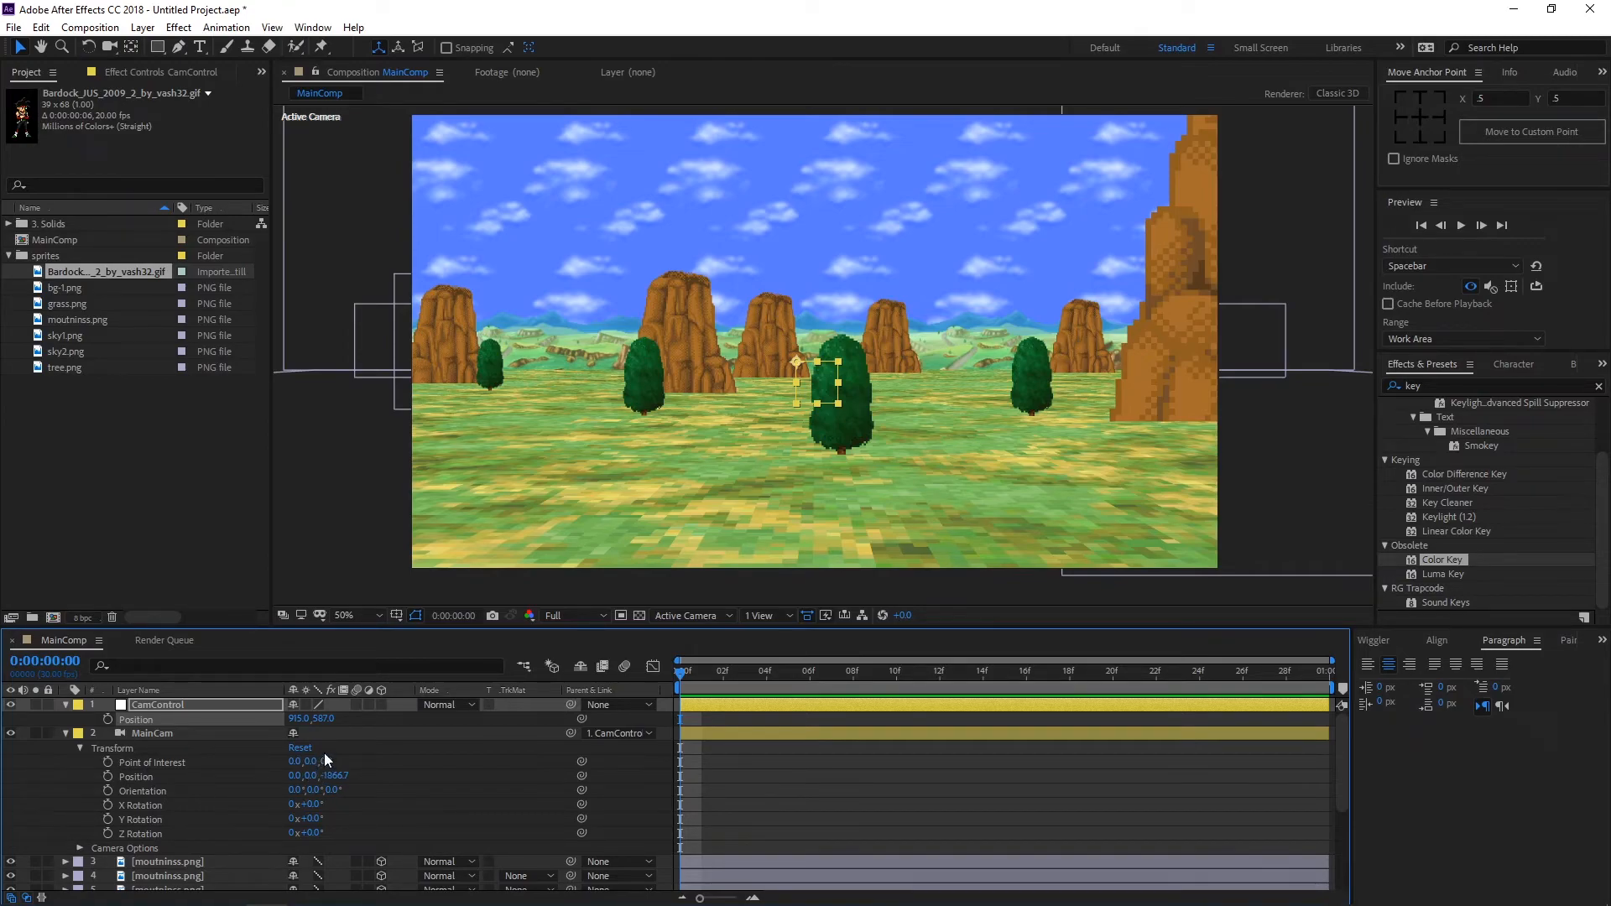
# Step: Try rotating MainCam, undo the rotation, and collapse the properties of both camera layers
pyautogui.moveTo(312, 834)
pyautogui.mouseDown()
pyautogui.moveTo(315, 822)
pyautogui.moveTo(165, 808)
pyautogui.moveTo(296, 809)
pyautogui.mouseUp()
pyautogui.hotkey('ctrl', 'z')
pyautogui.click(65, 733)
pyautogui.click(66, 705)
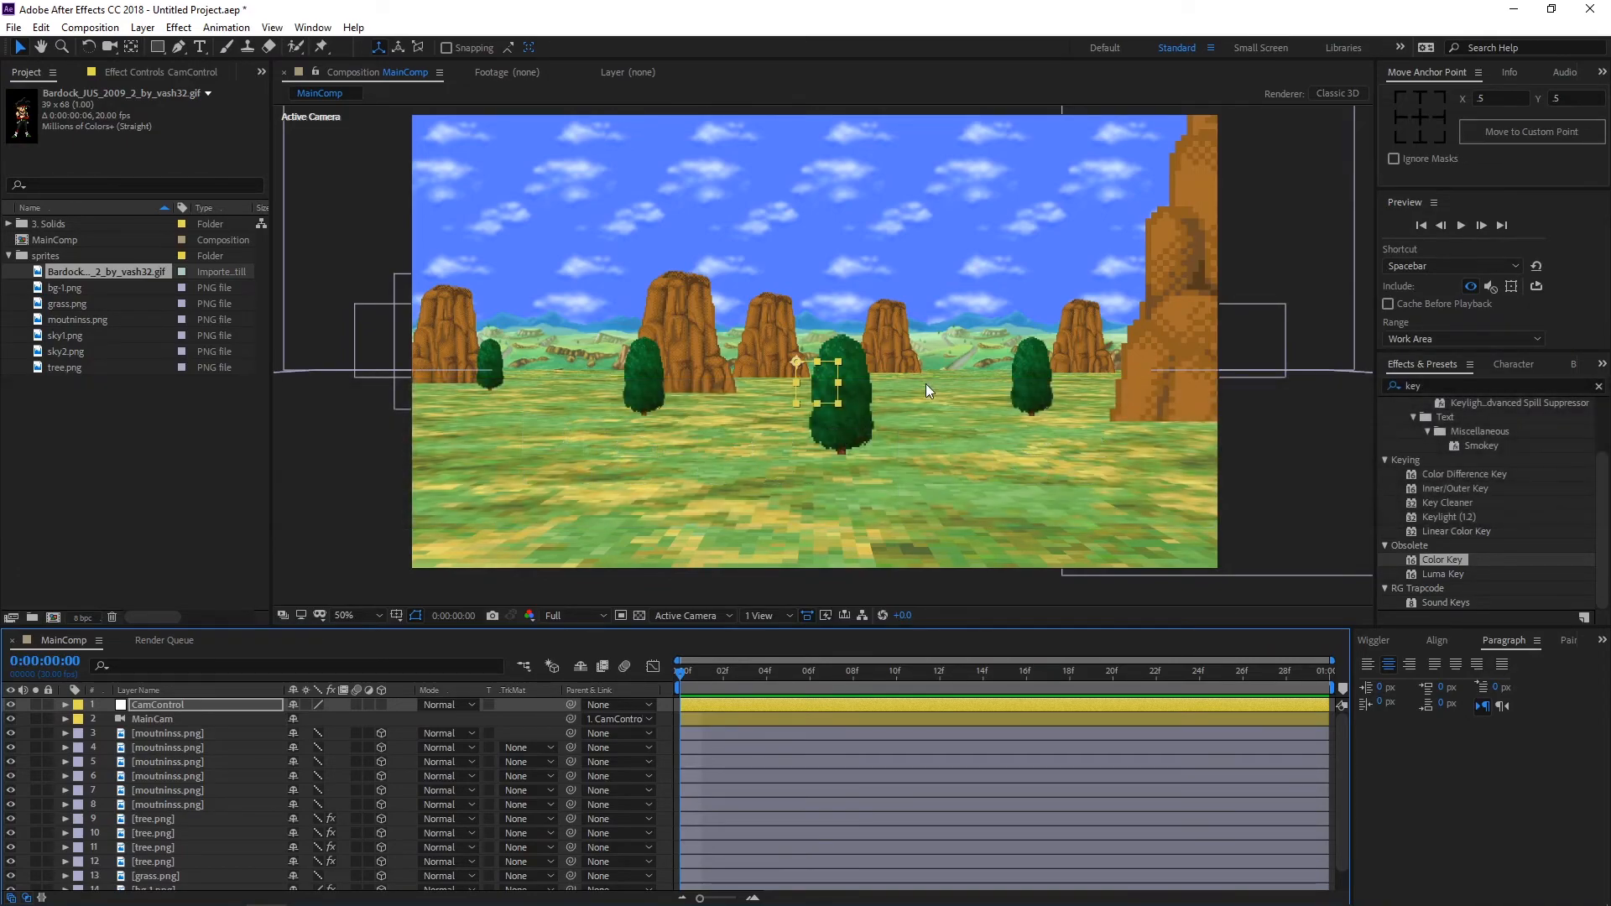
# Step: Pre-compose all the mountain, tree, grass, bg-1.png and sky2.png layers into a new composition named BG
pyautogui.scroll(-1, 903, 762)
pyautogui.scroll(1, 889, 761)
pyautogui.click(889, 736)
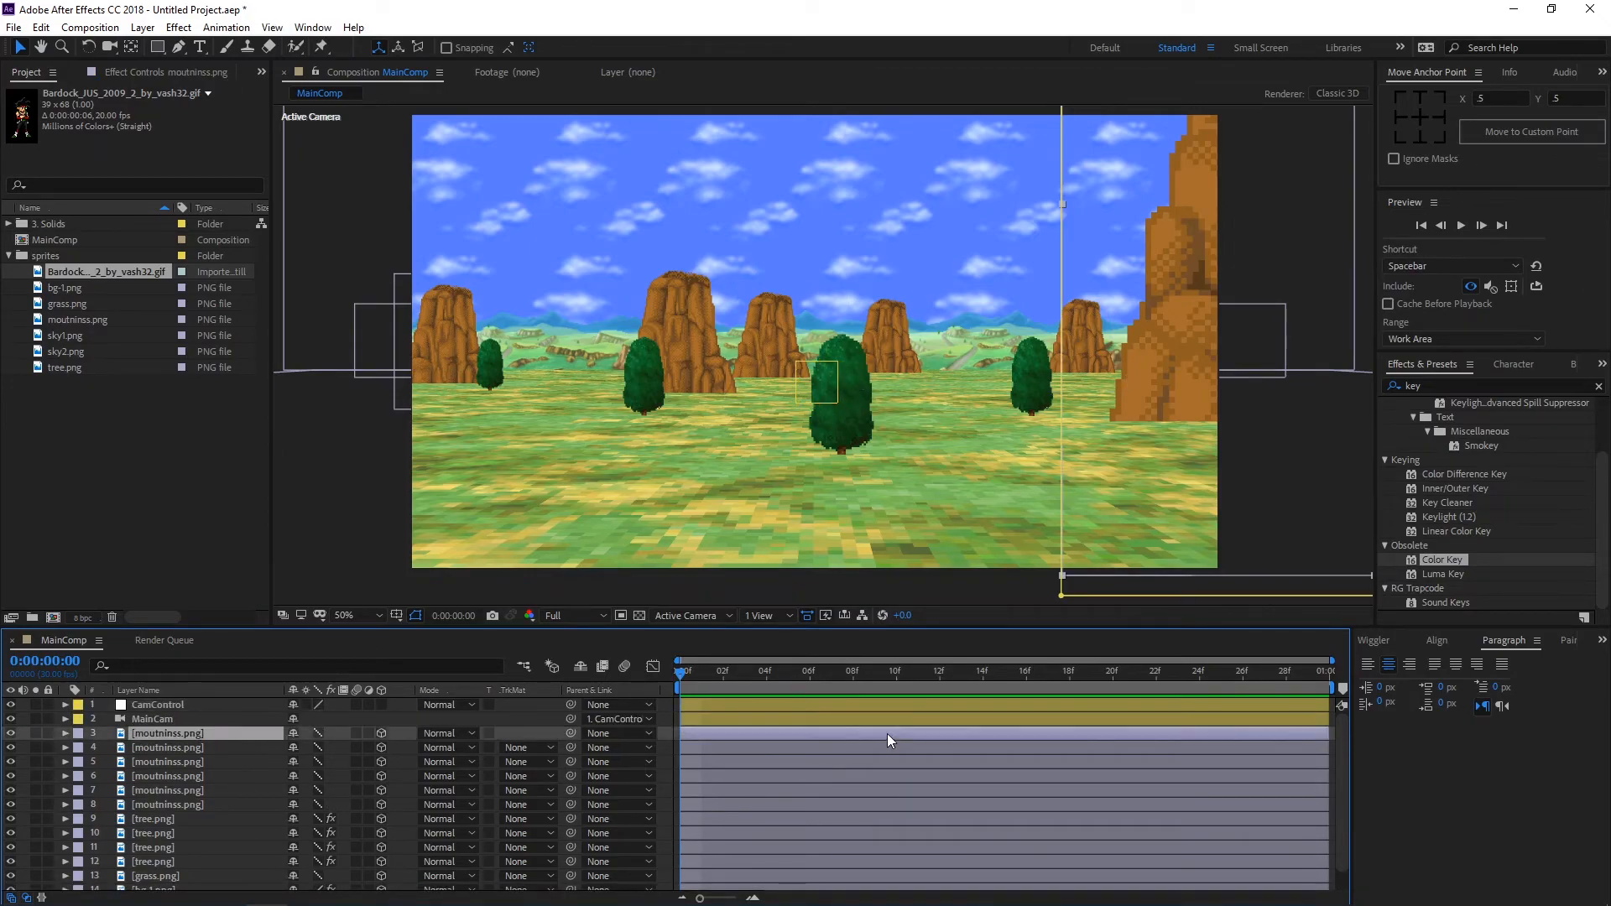
pyautogui.scroll(-1, 888, 732)
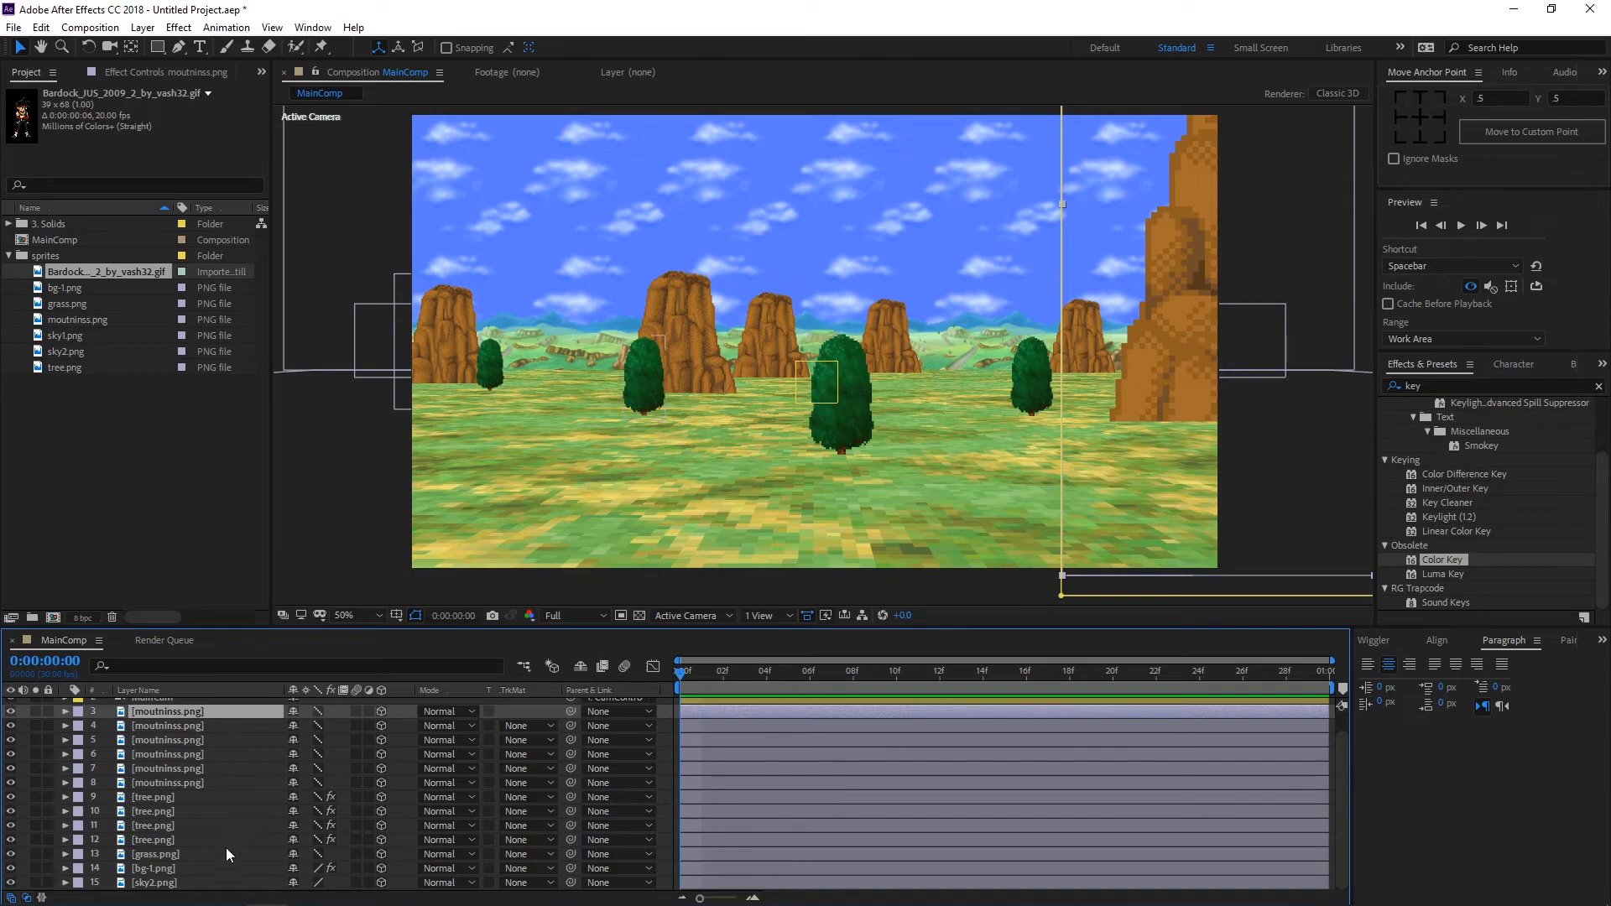
pyautogui.keyDown('shift'); pyautogui.click(206, 883); pyautogui.keyUp('shift')
pyautogui.scroll(1, 214, 859)
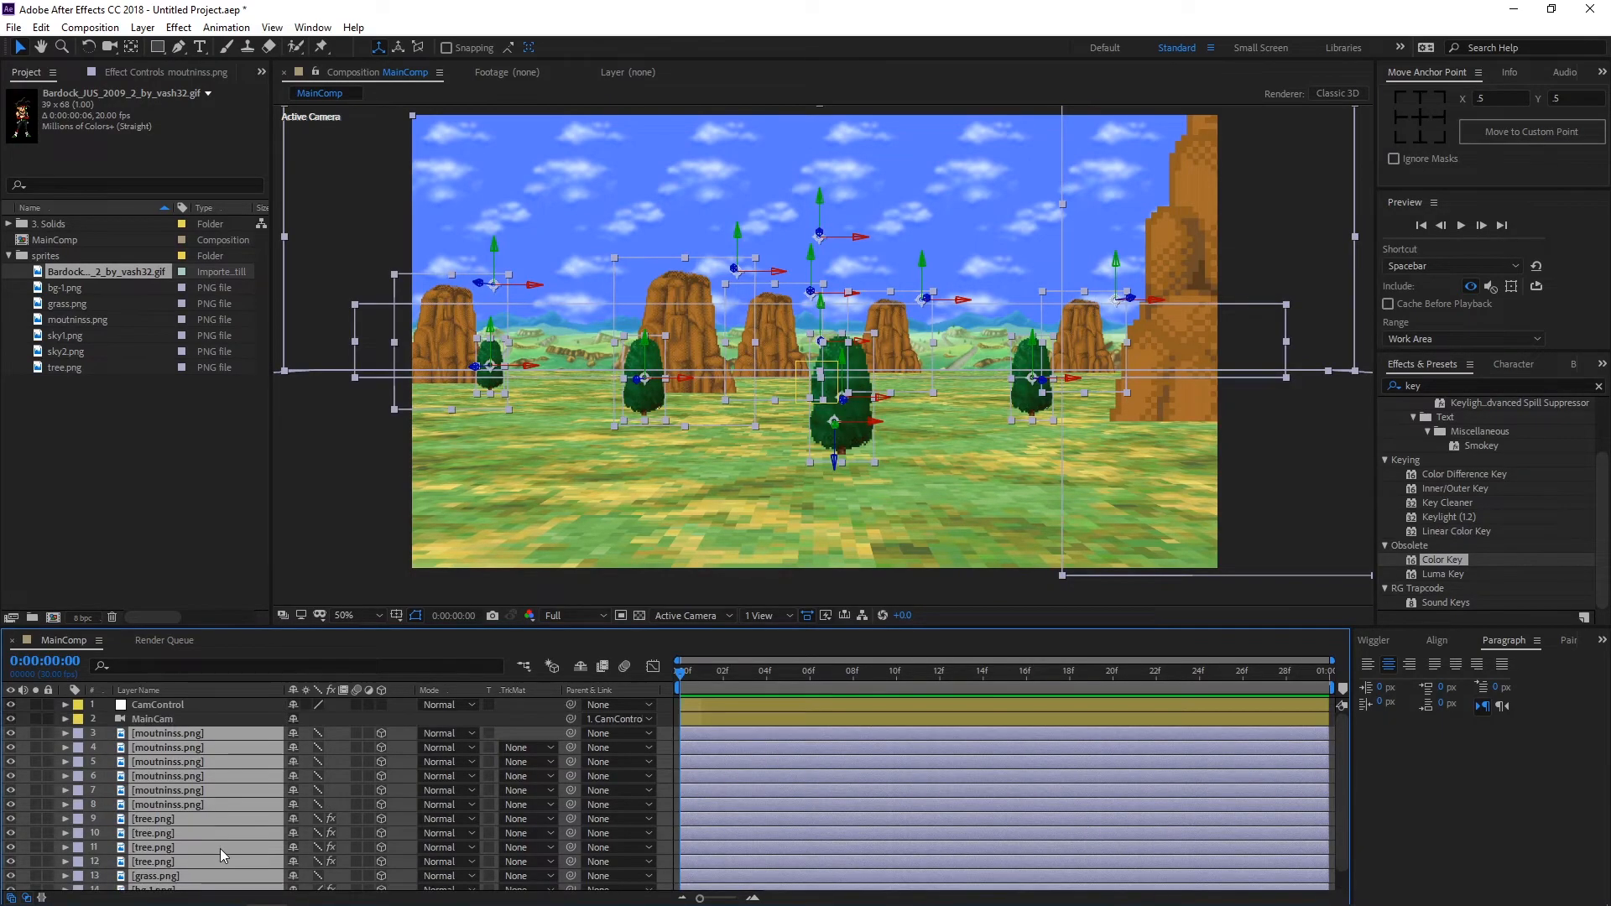
pyautogui.rightClick(248, 729)
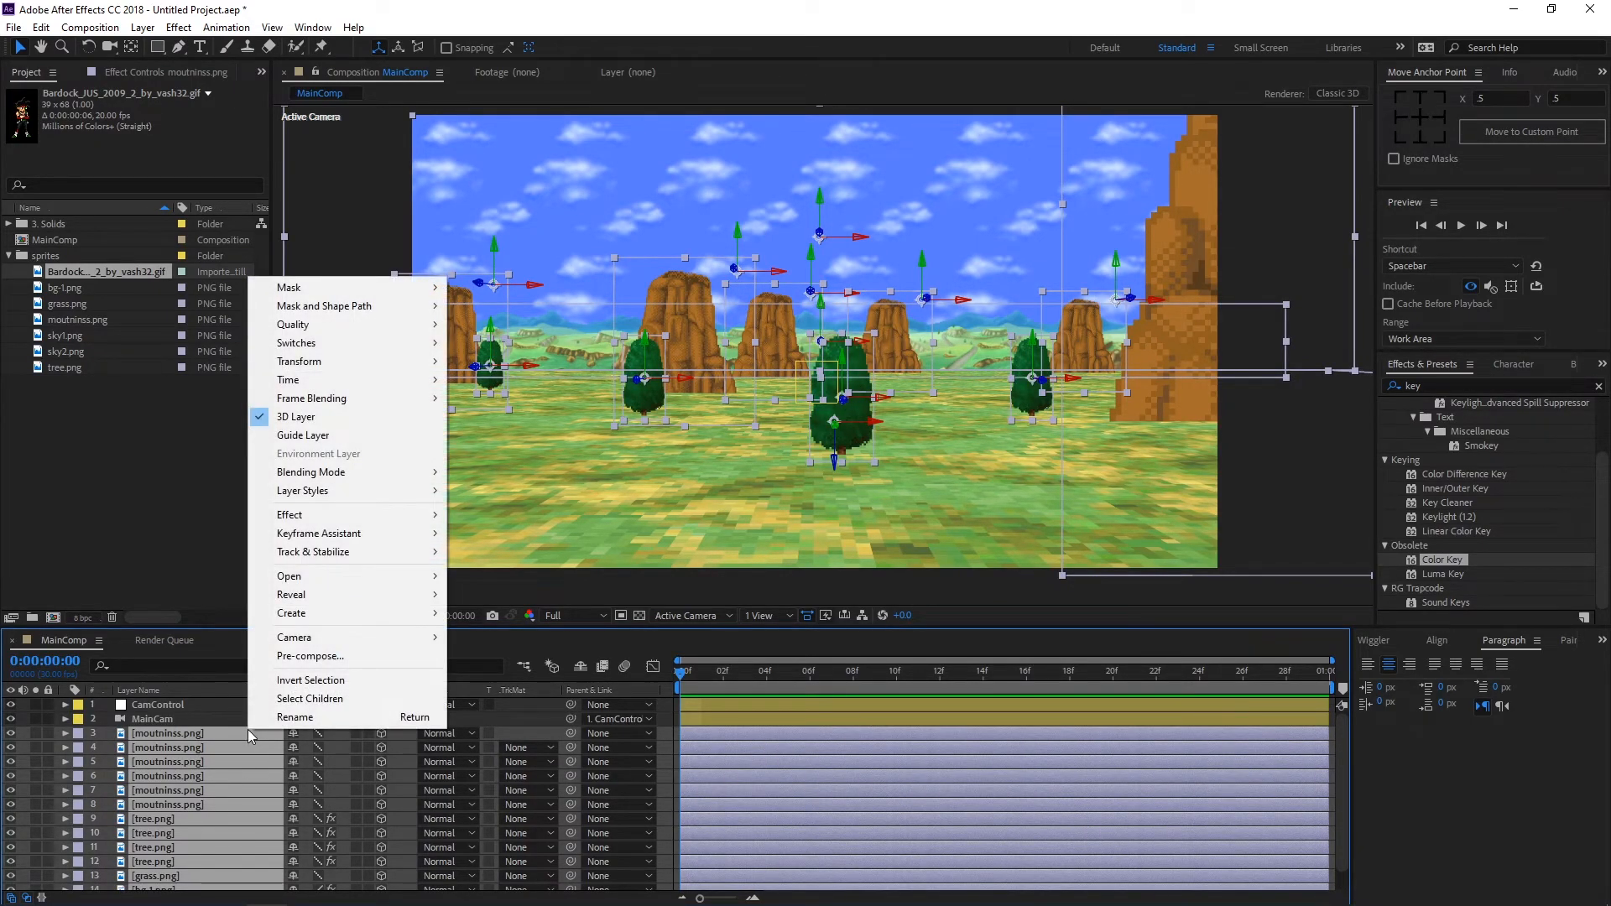
pyautogui.click(330, 656)
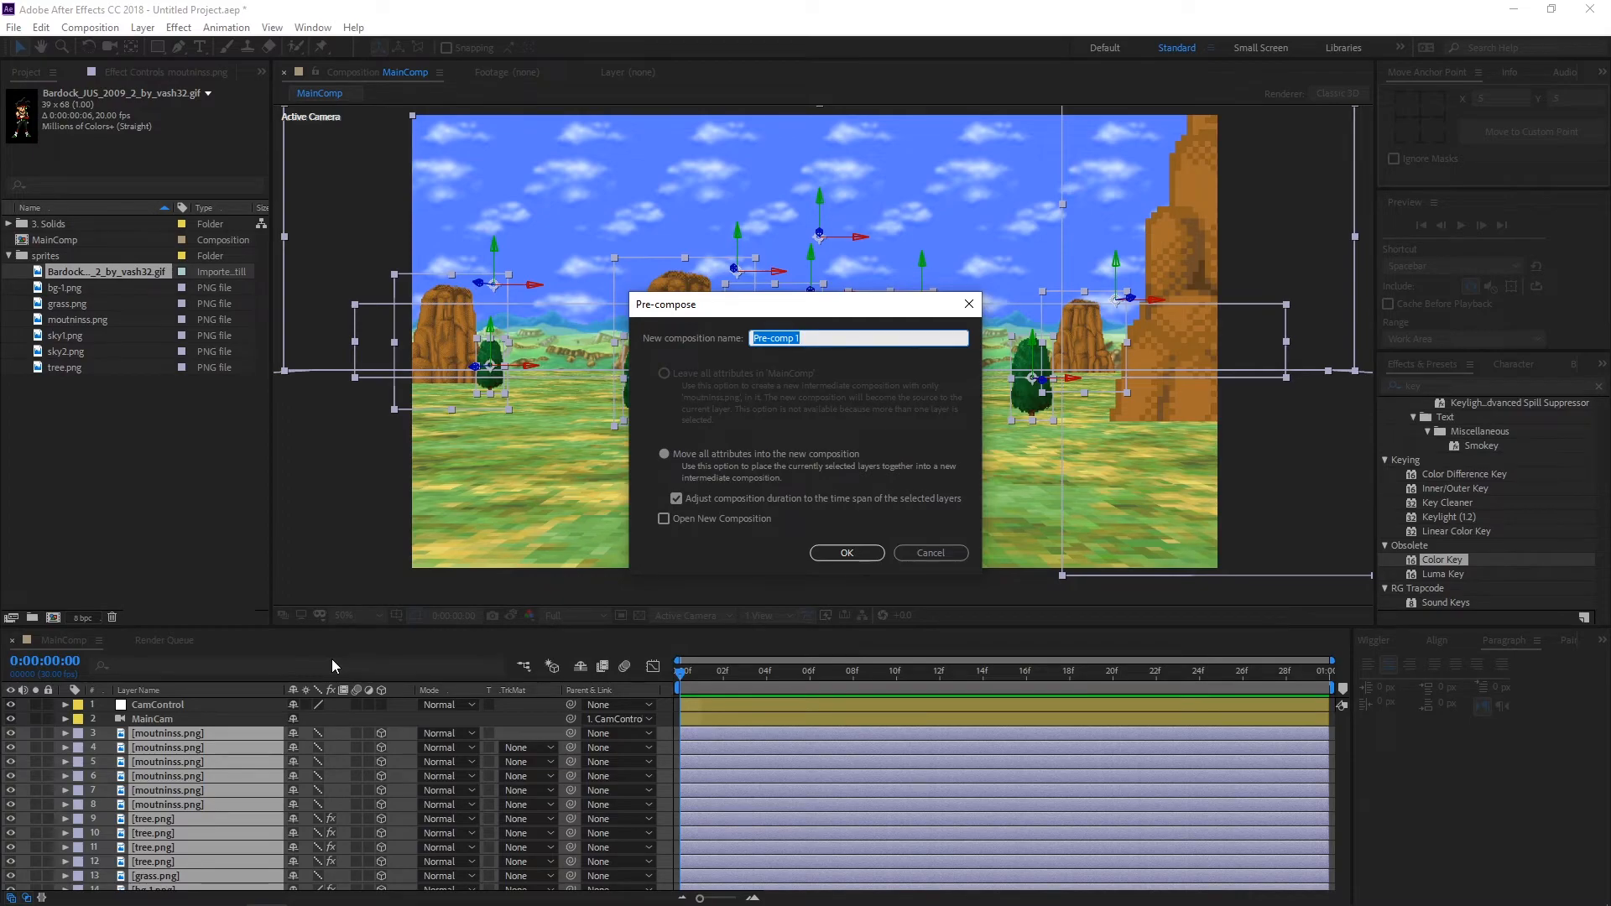
pyautogui.write('BG')
pyautogui.click(843, 553)
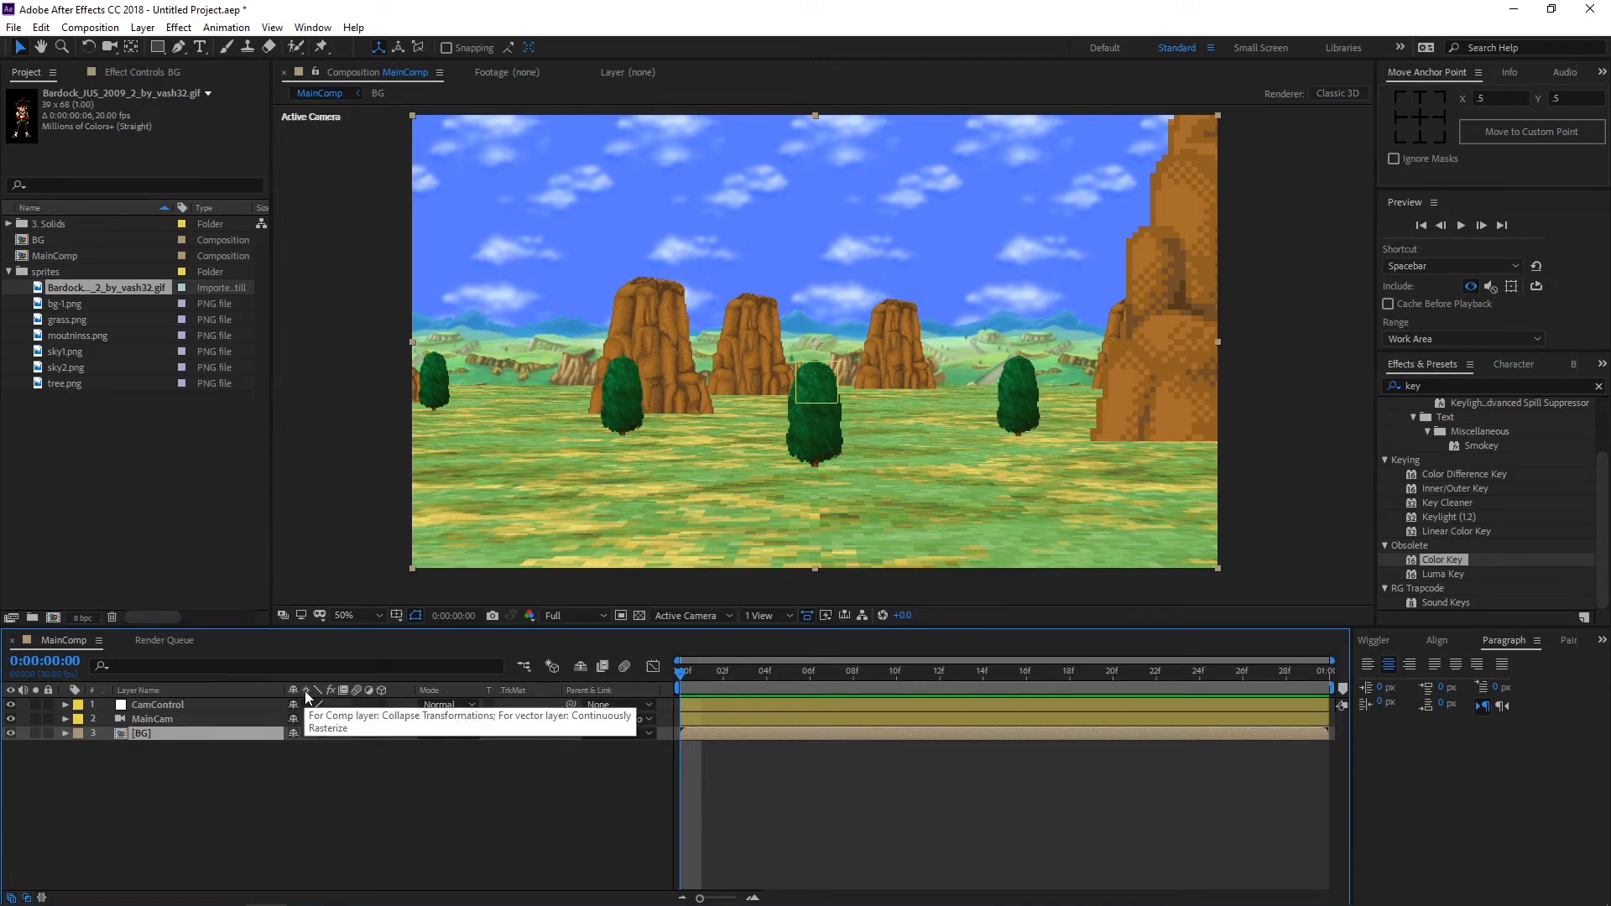
# Step: Enable Collapse Transformations on the BG layer so its 3D layers follow the MainComp camera
pyautogui.click(305, 733)
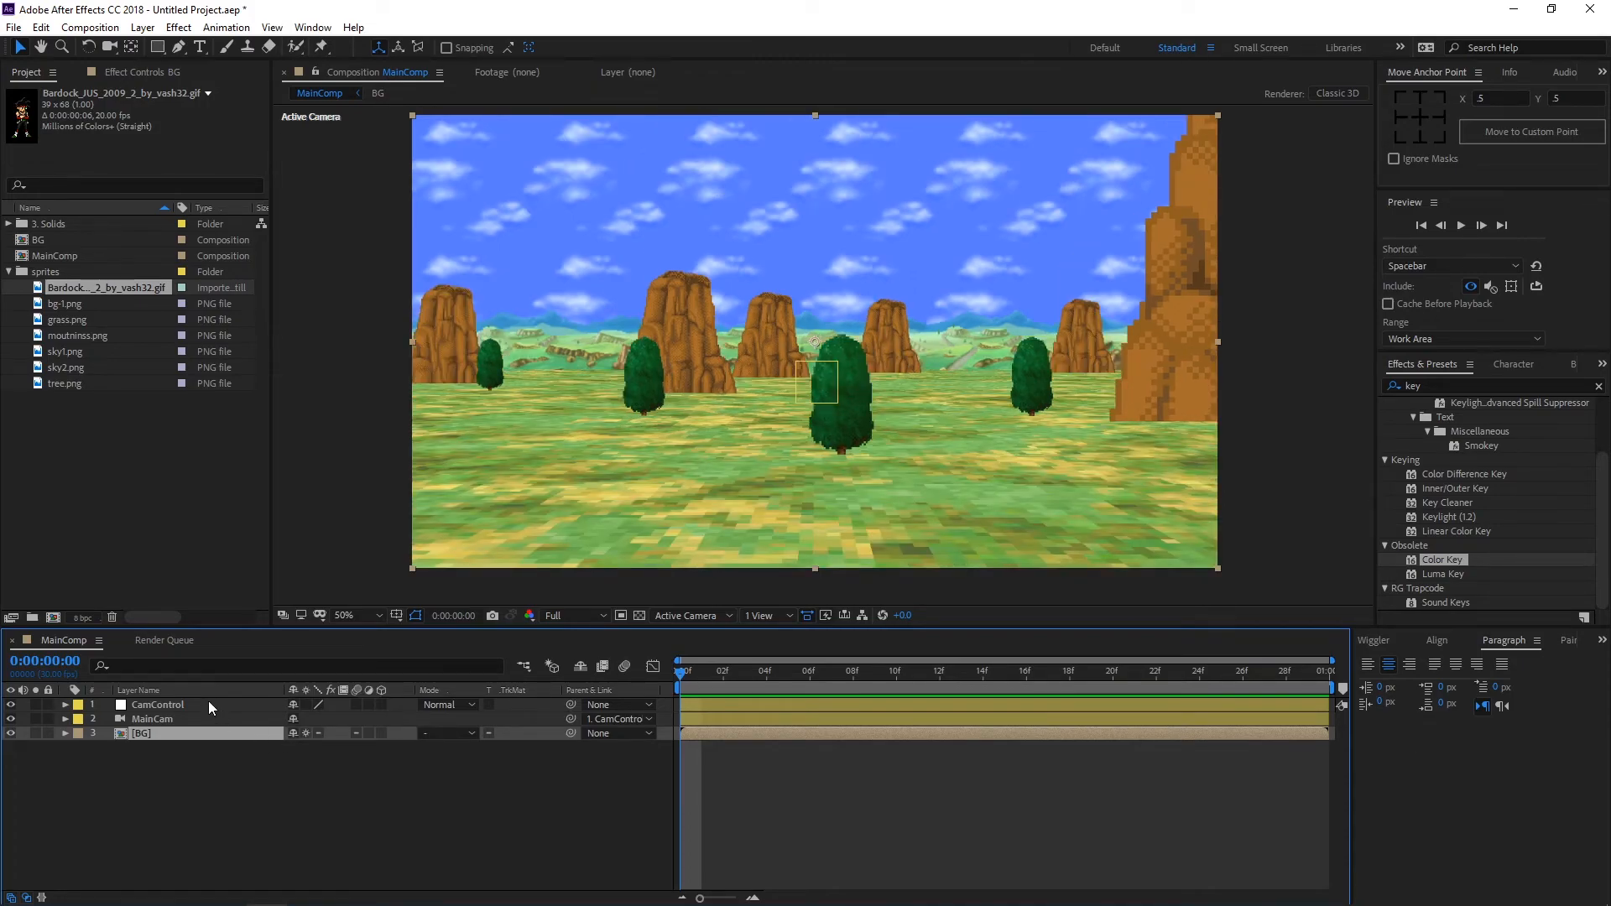
pyautogui.click(208, 705)
pyautogui.click(203, 719)
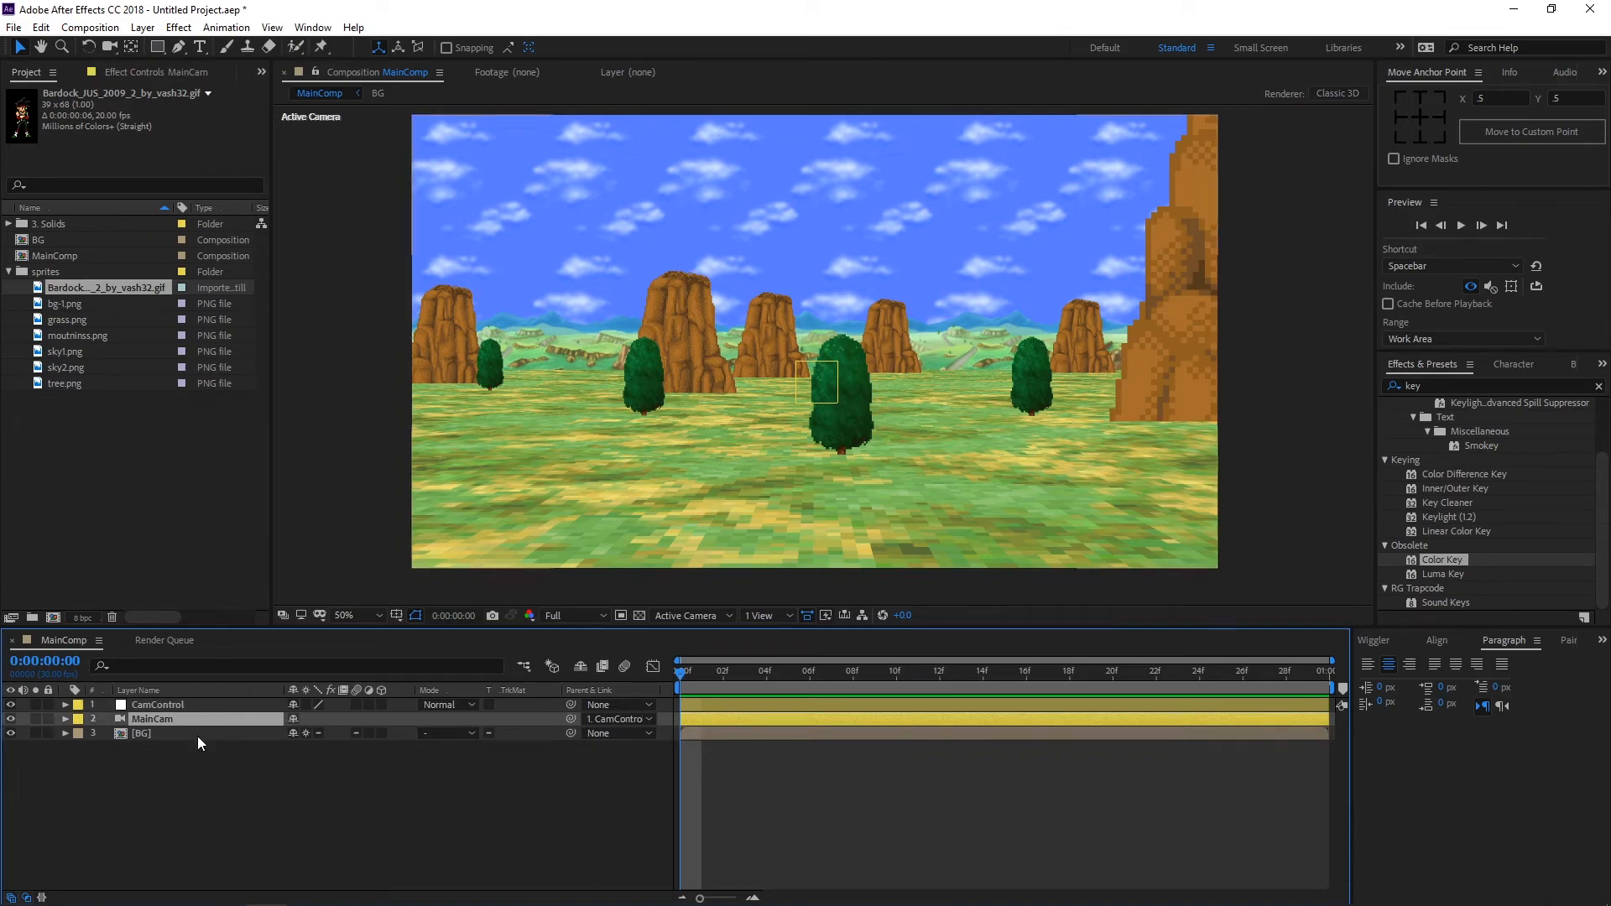
# Step: Open the BG composition to examine its nested layers, and return to MainComp
pyautogui.click(162, 728)
pyautogui.doubleClick(178, 731)
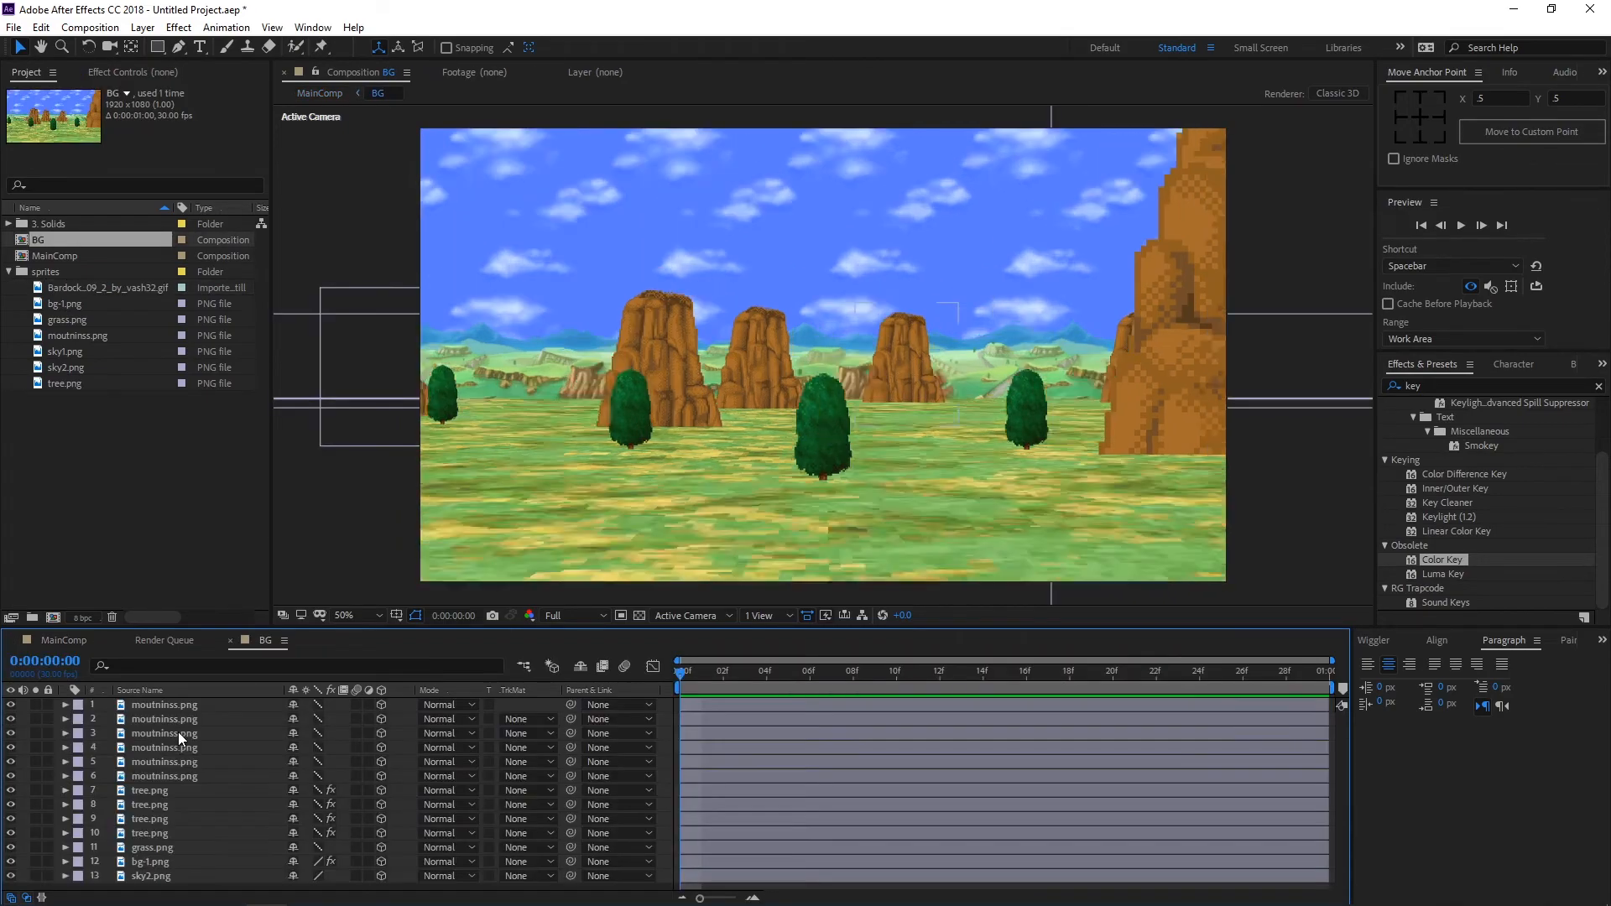
pyautogui.click(756, 707)
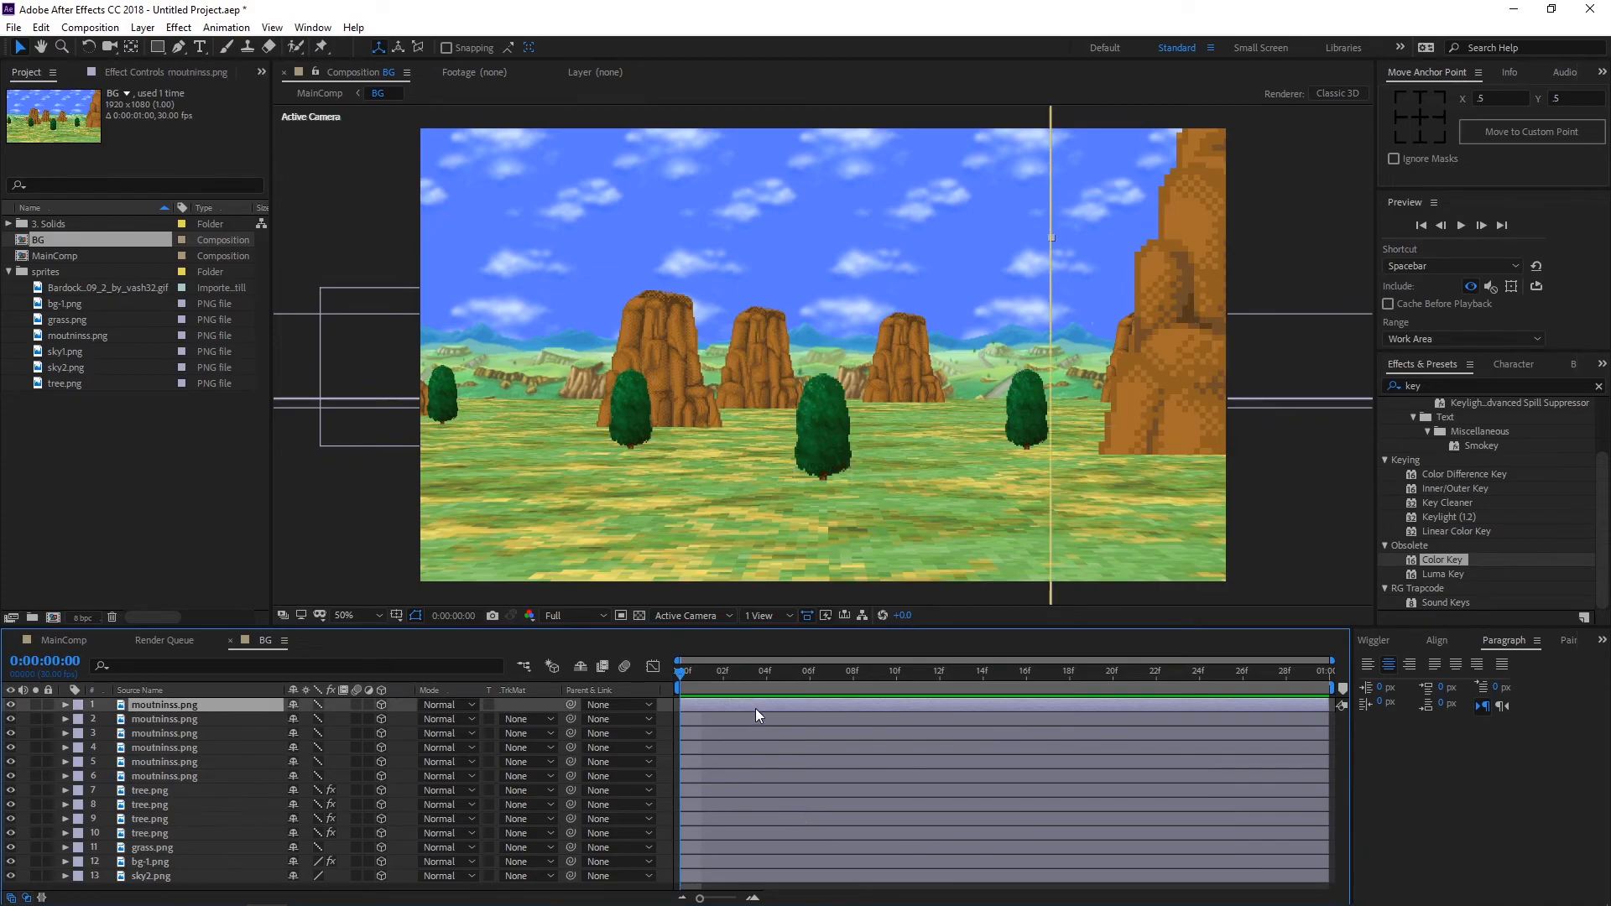
pyautogui.click(68, 642)
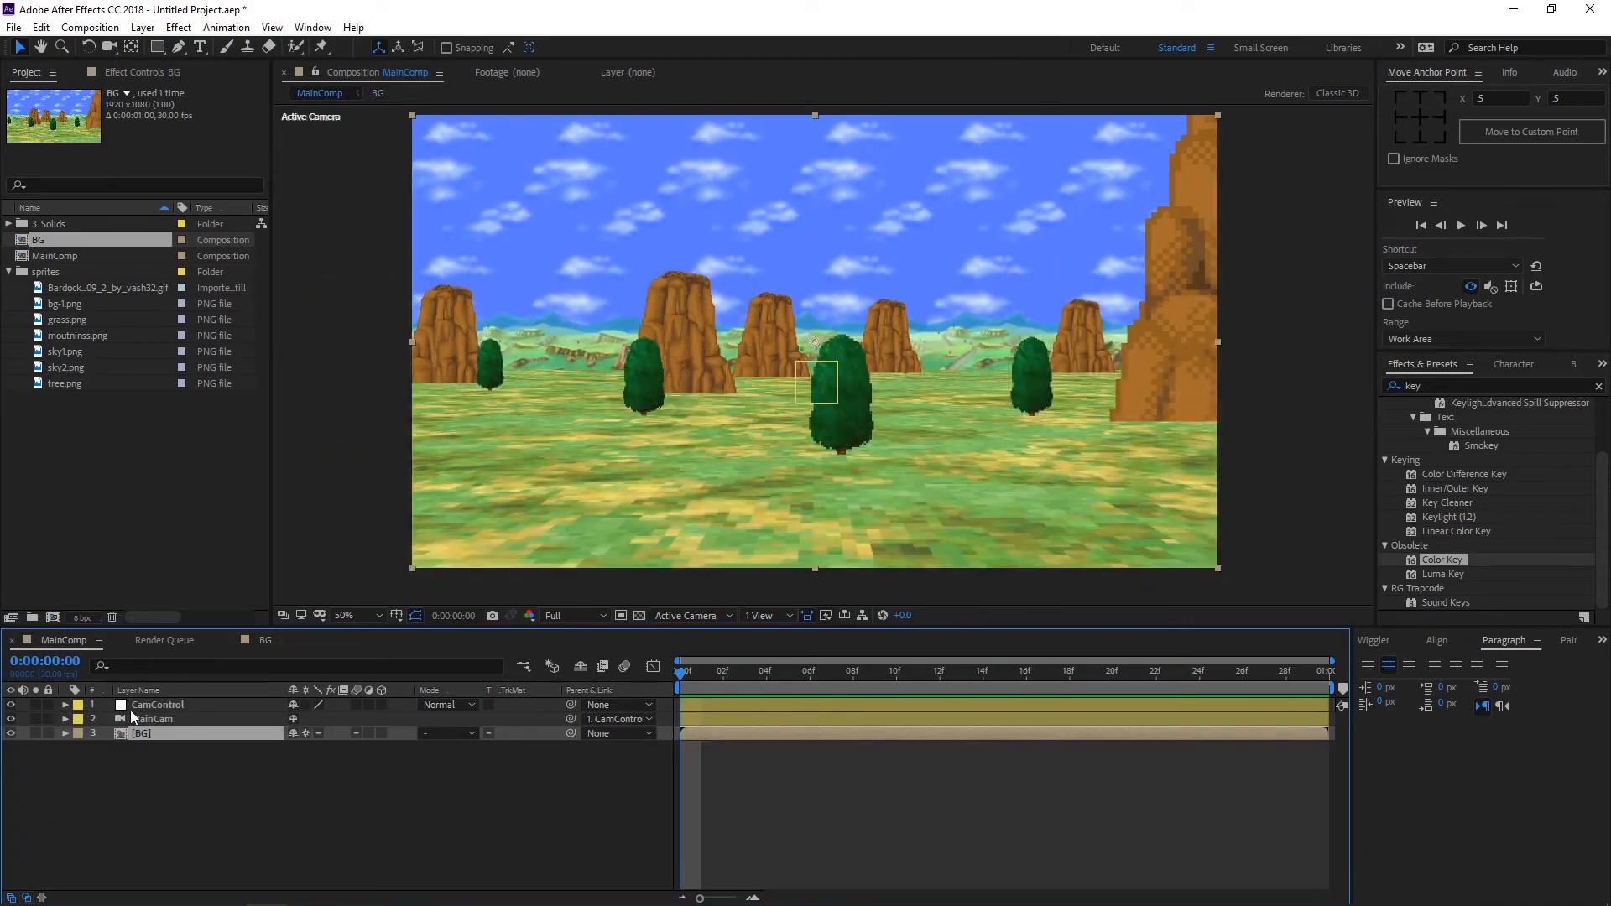
# Step: Move the CamControl null to 985, 603, make it a 3D layer, and set its Z position to -357
pyautogui.click(135, 707)
pyautogui.press('p')
pyautogui.moveTo(293, 719); pyautogui.dragTo(140, 789)
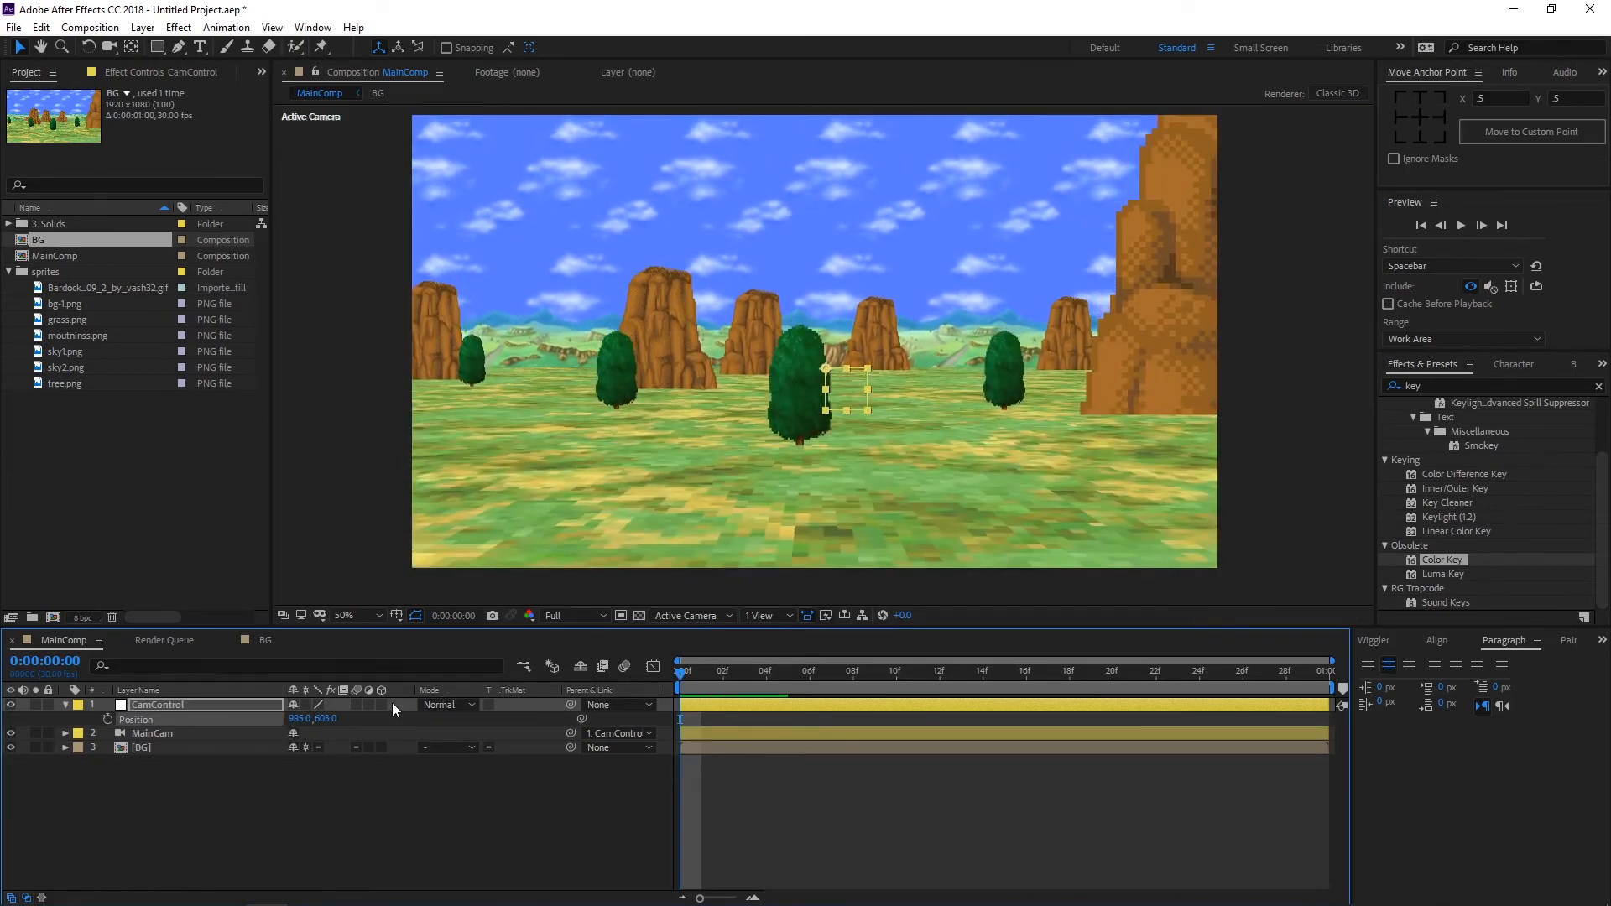
pyautogui.click(379, 704)
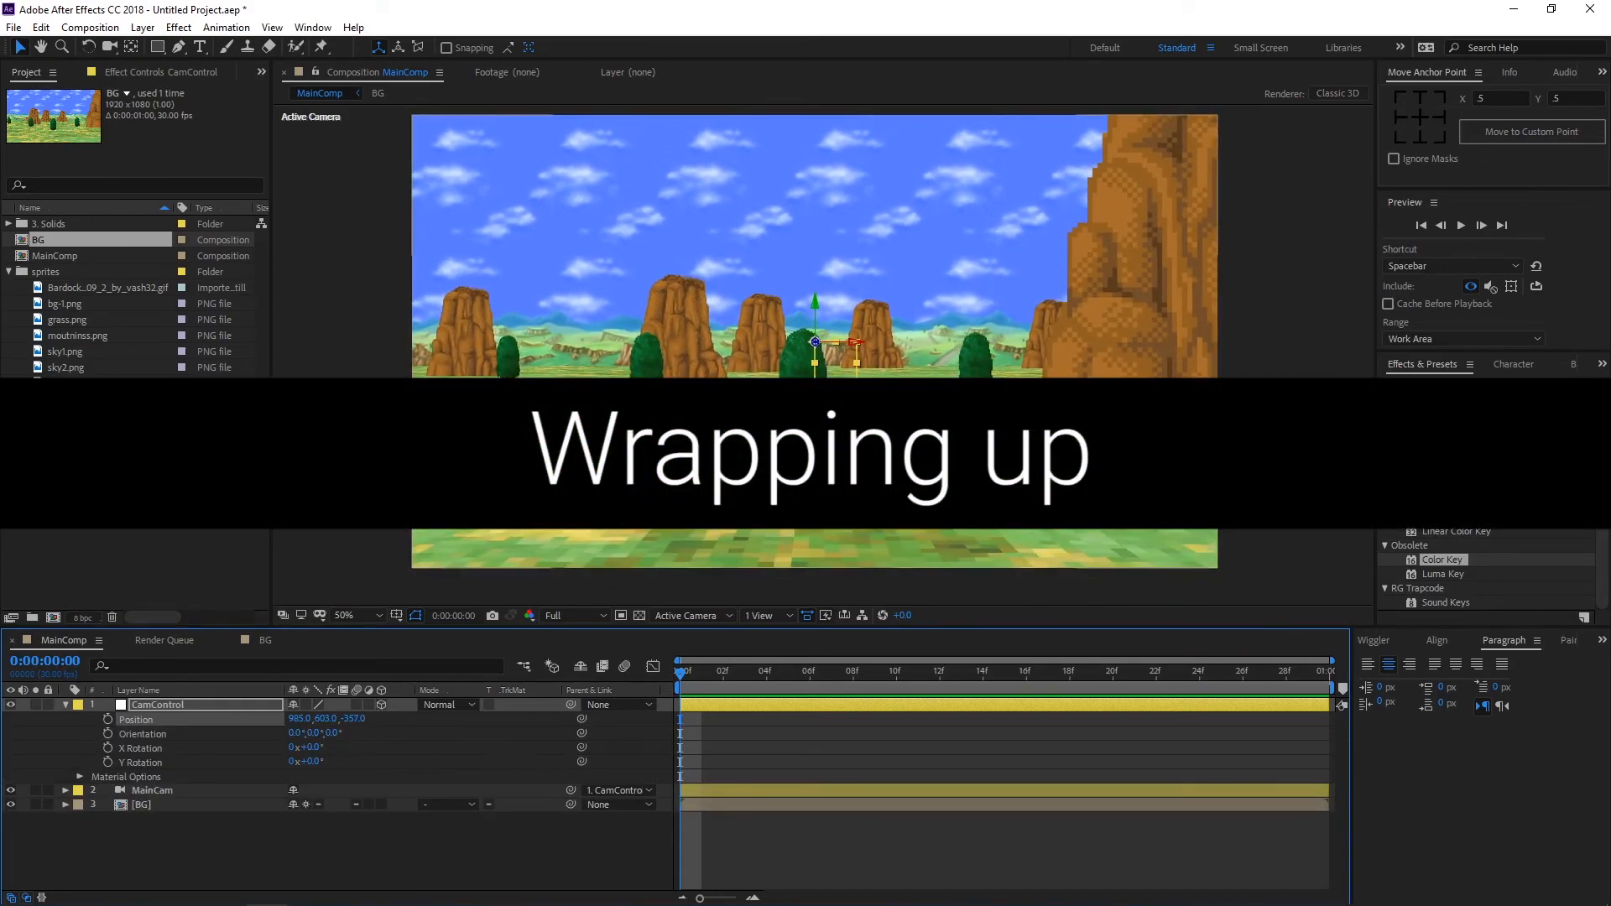